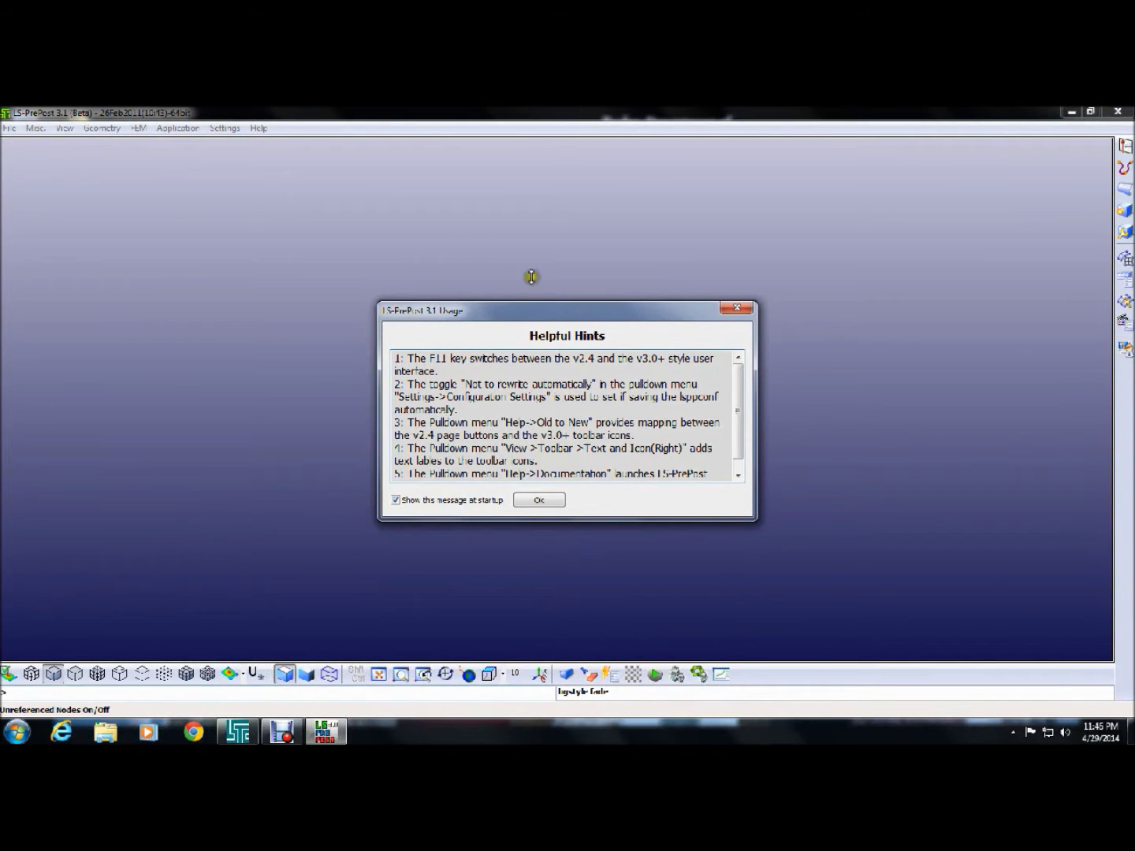
Dismiss the Helpful Hints startup message
{"action": "left_click", "coordinate": [520, 499]}
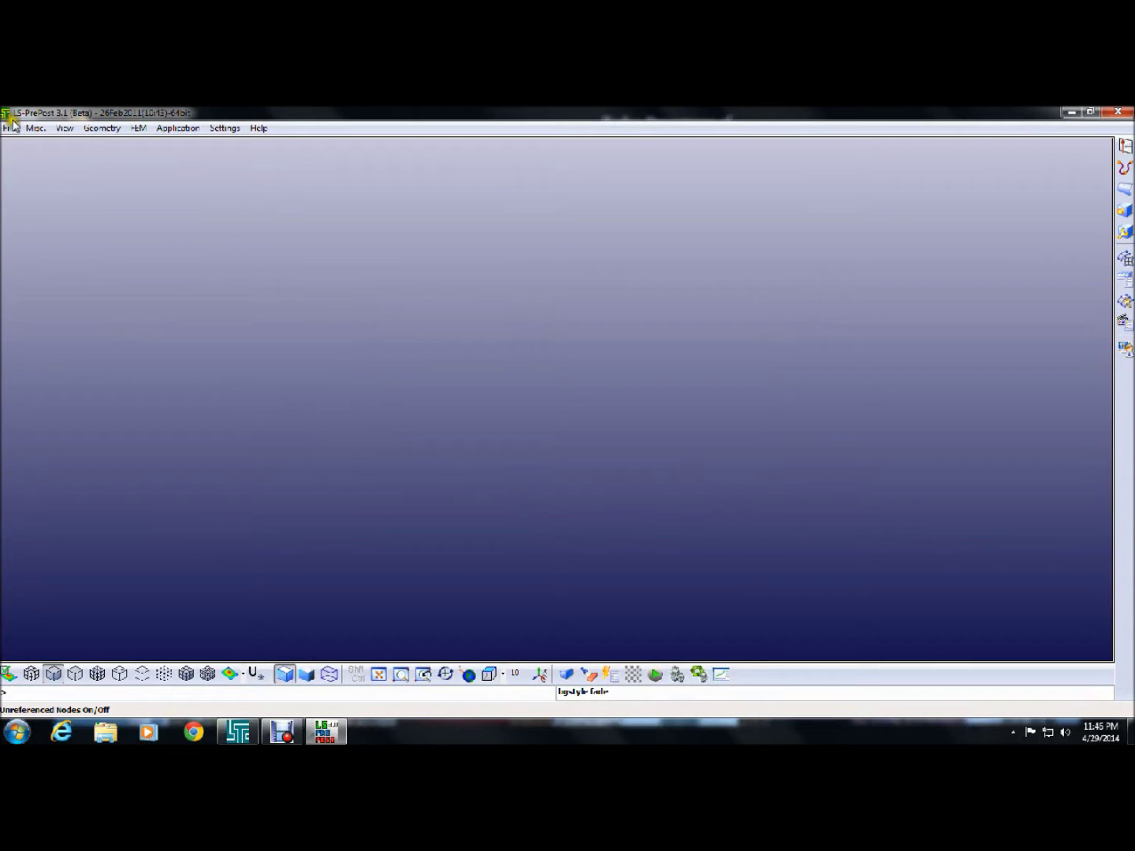
{"action": "left_click", "coordinate": [11, 127]}
{"action": "left_click", "coordinate": [640, 283]}
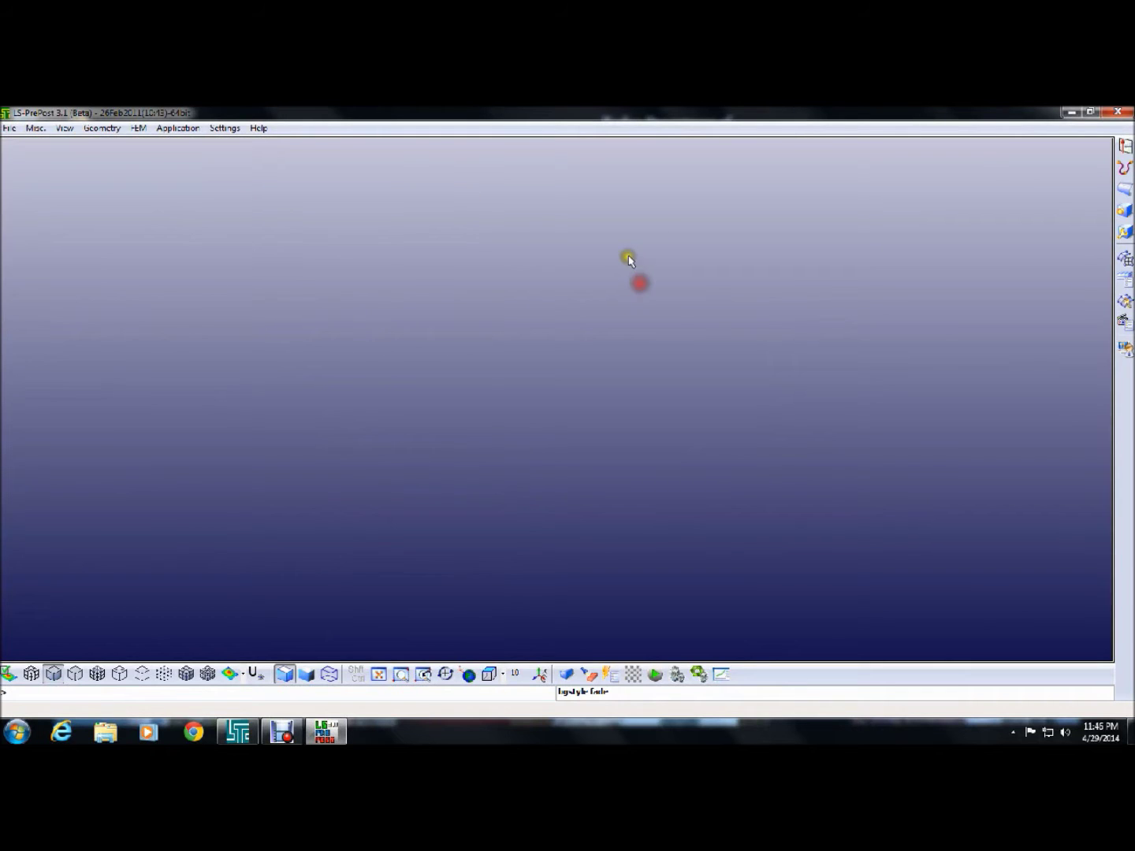
Set up a Cylinder Shell in the Shape Mesher with Num 20 and the target name Shell
{"action": "left_click", "coordinate": [1125, 259]}
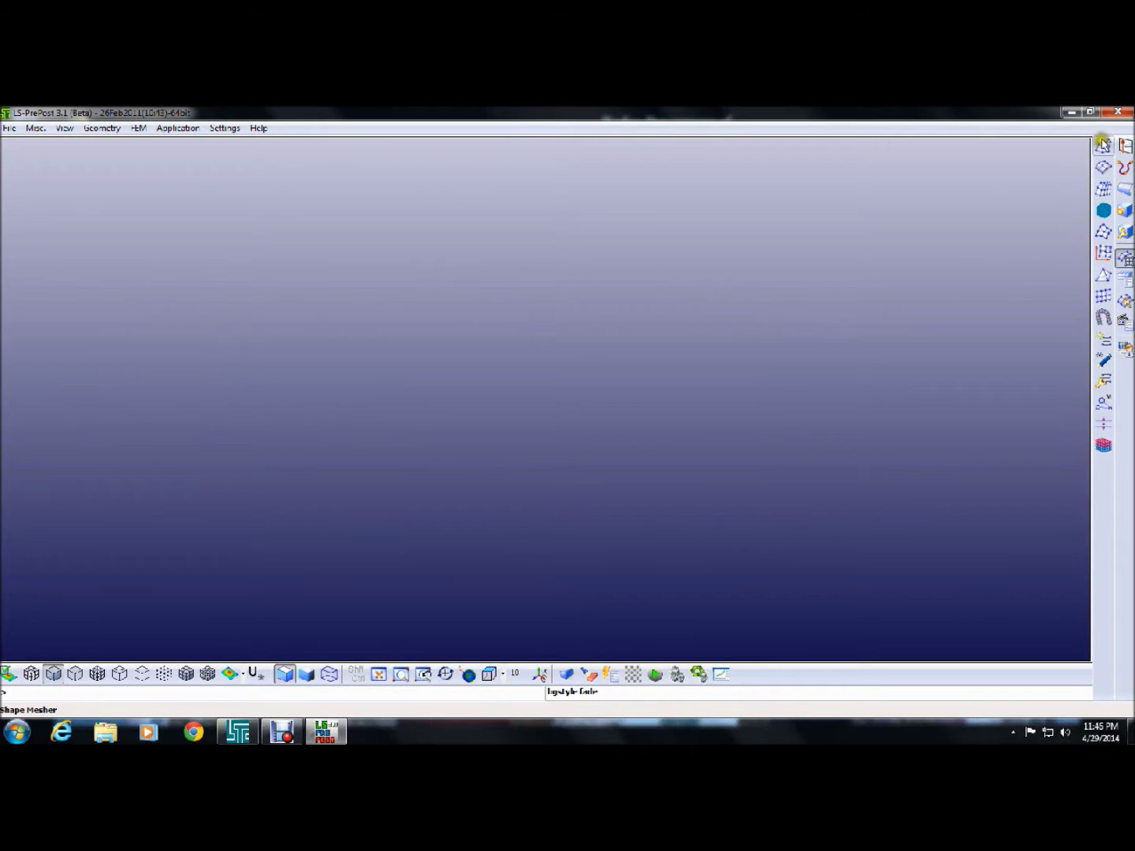
{"action": "left_click", "coordinate": [1103, 144]}
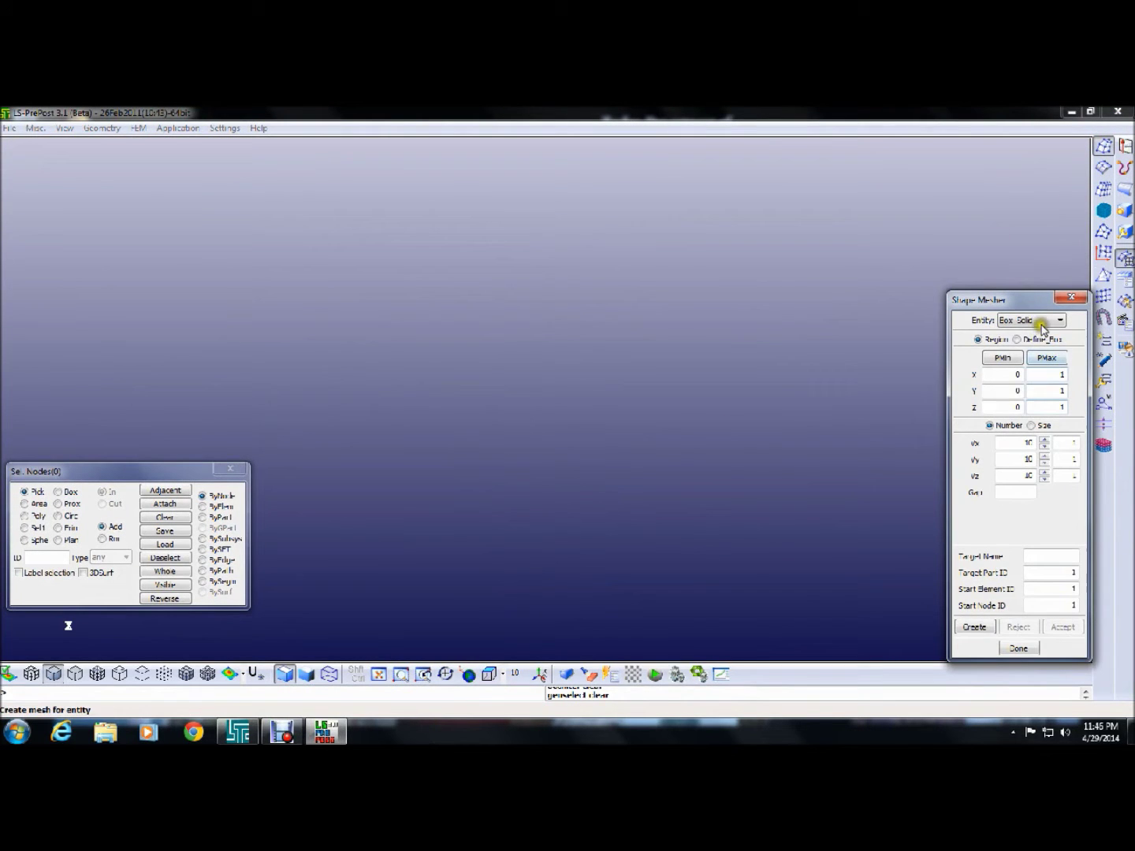
{"action": "left_click", "coordinate": [1042, 320]}
{"action": "left_click", "coordinate": [1025, 386]}
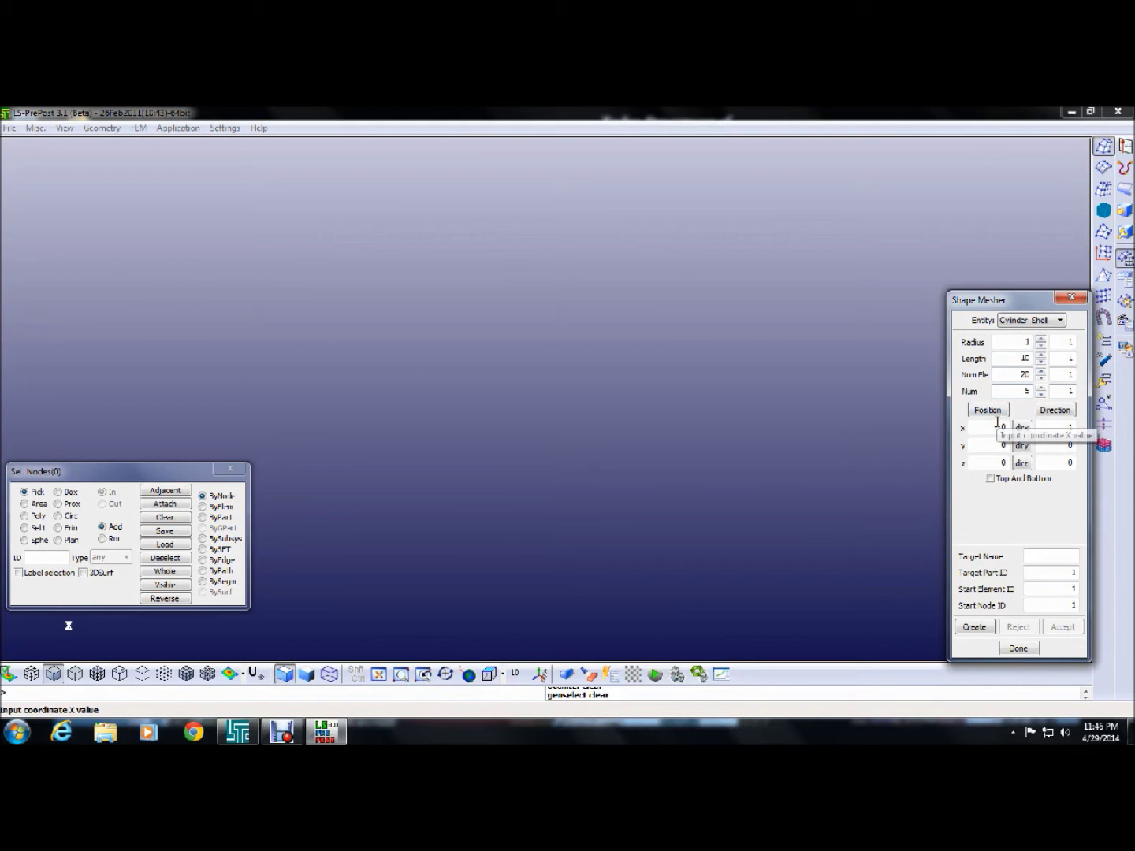
{"action": "left_click", "coordinate": [1018, 387]}
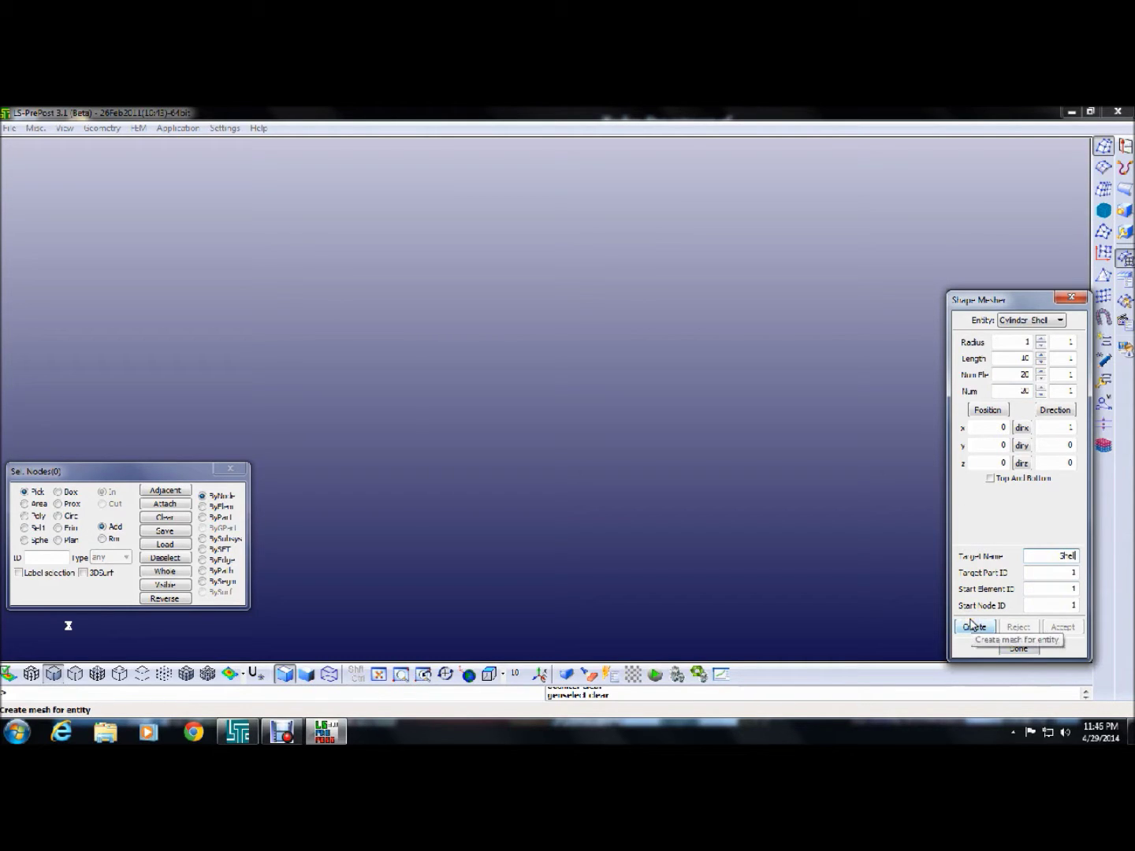
Orient the cylinder shell along the Y direction, then create and accept its mesh
{"action": "left_click", "coordinate": [1021, 445]}
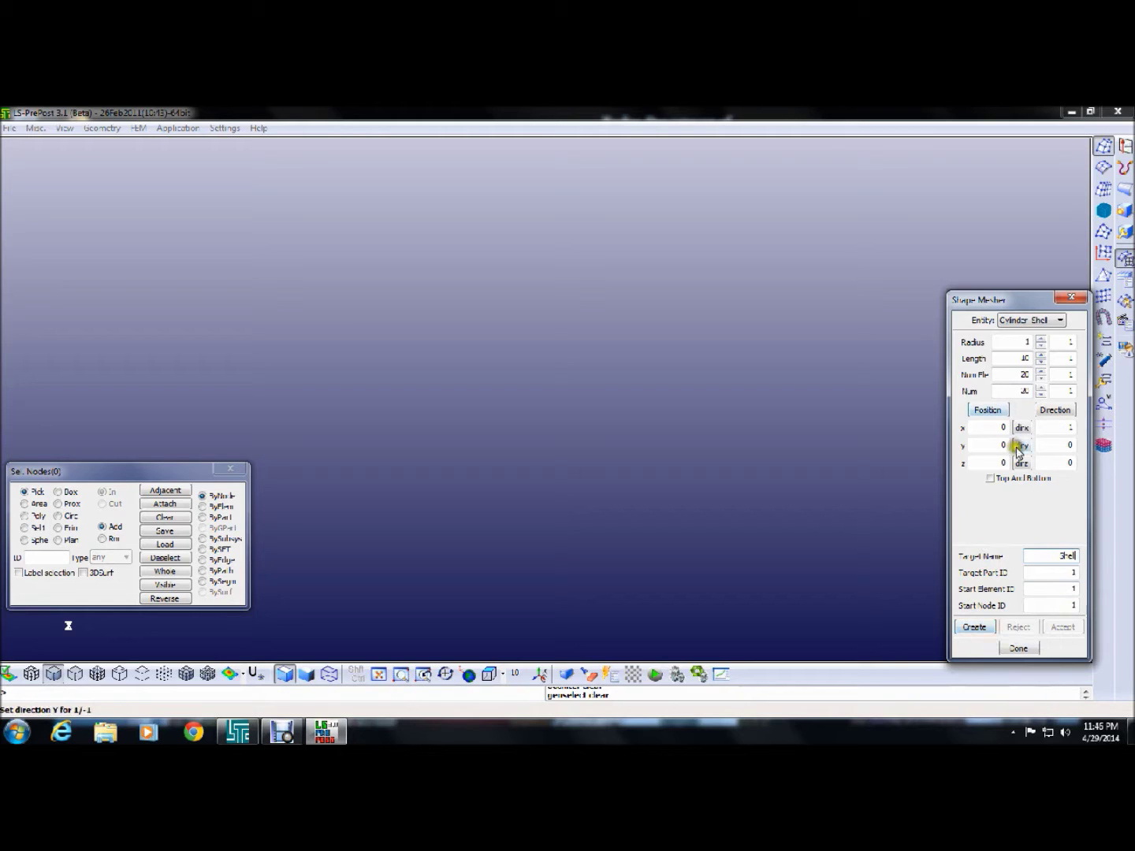
{"action": "left_click", "coordinate": [976, 628]}
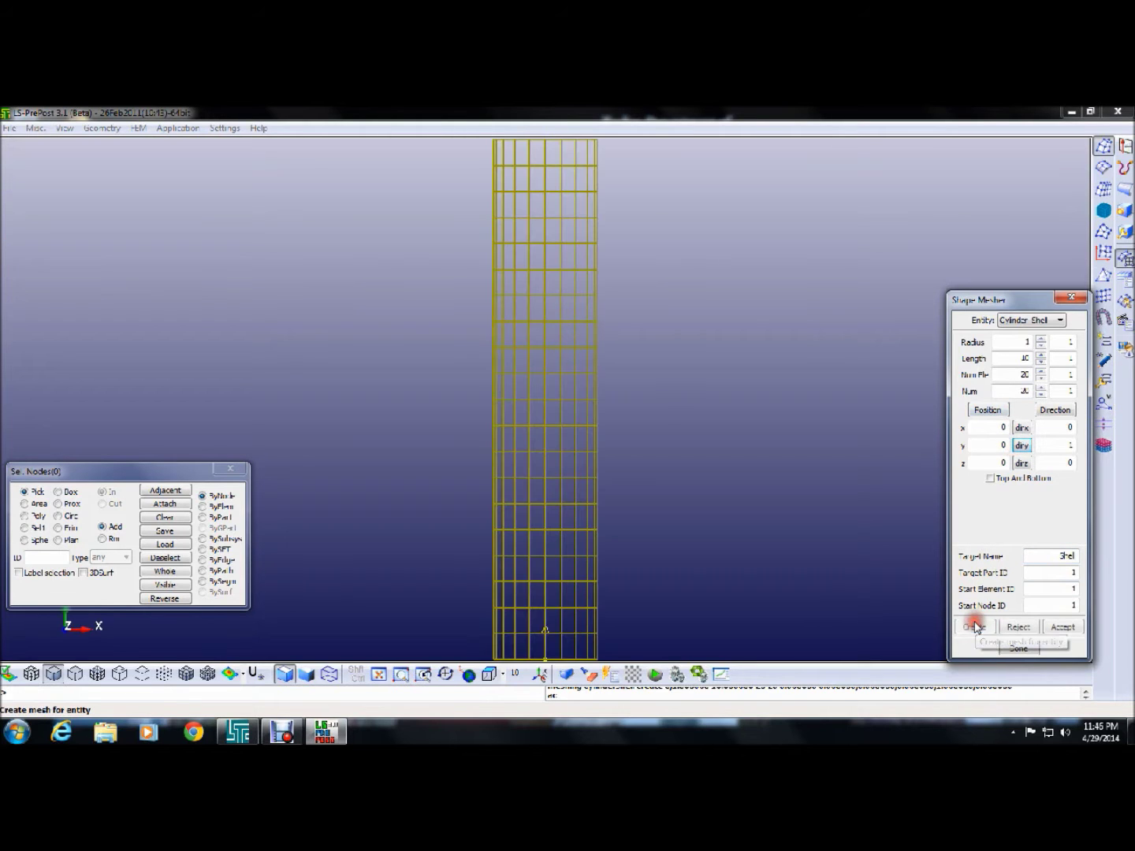
{"action": "left_click", "coordinate": [1056, 627]}
{"action": "left_click", "coordinate": [1039, 648]}
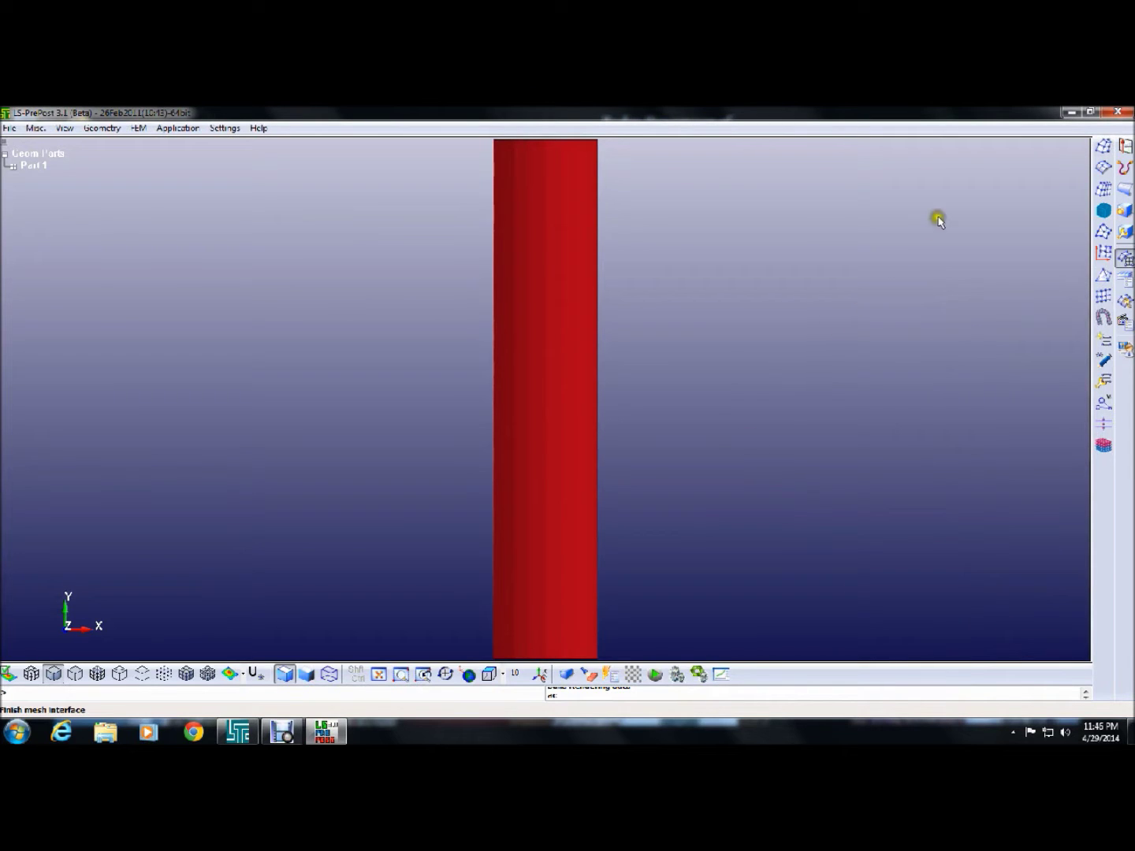
Create a reference point by parameters at X 2, Y 5, Z 0
{"action": "left_click", "coordinate": [1124, 145]}
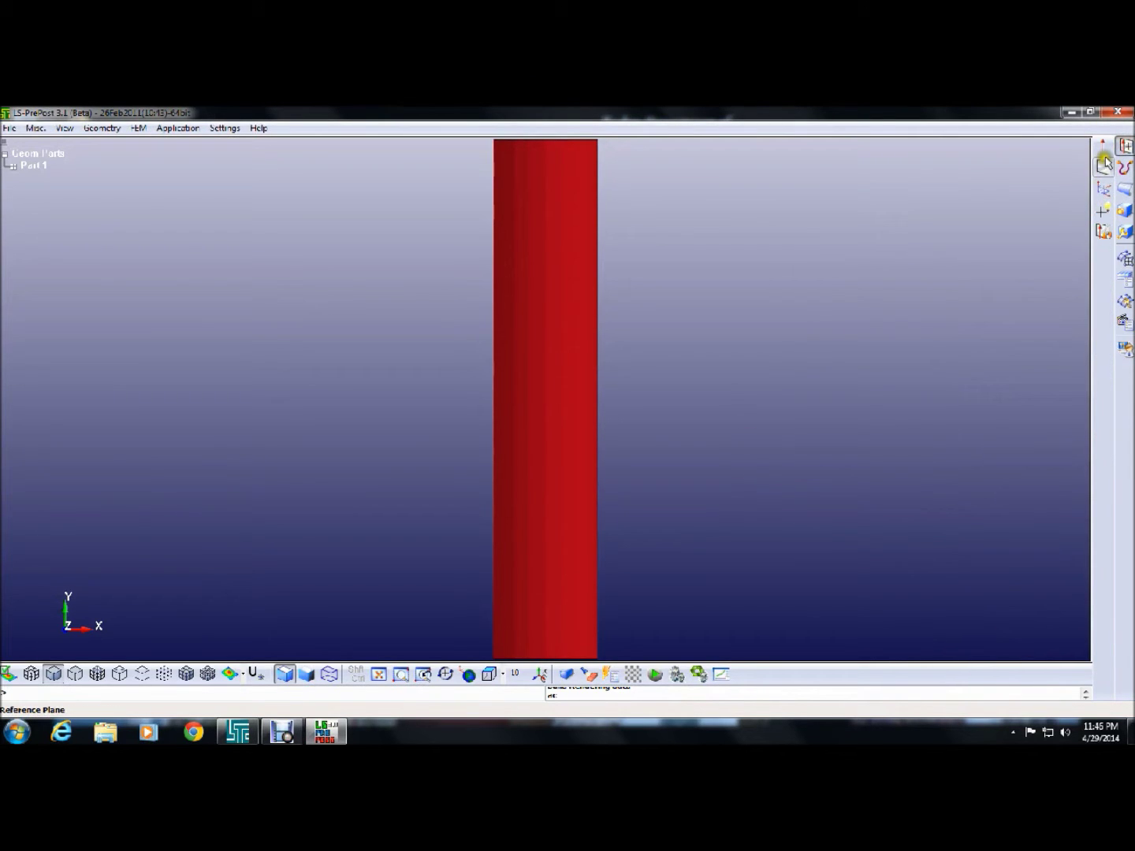
{"action": "left_click", "coordinate": [1102, 210]}
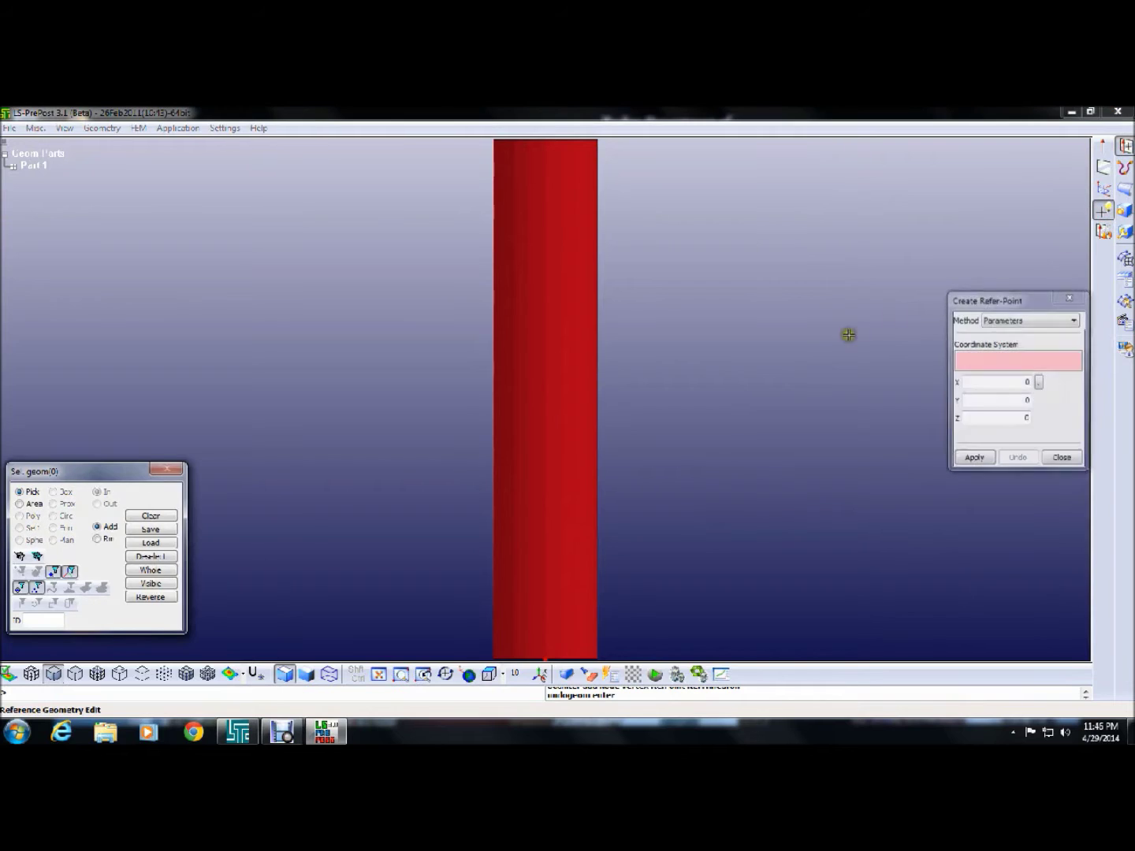
{"action": "left_click", "coordinate": [995, 364]}
{"action": "left_click", "coordinate": [988, 380]}
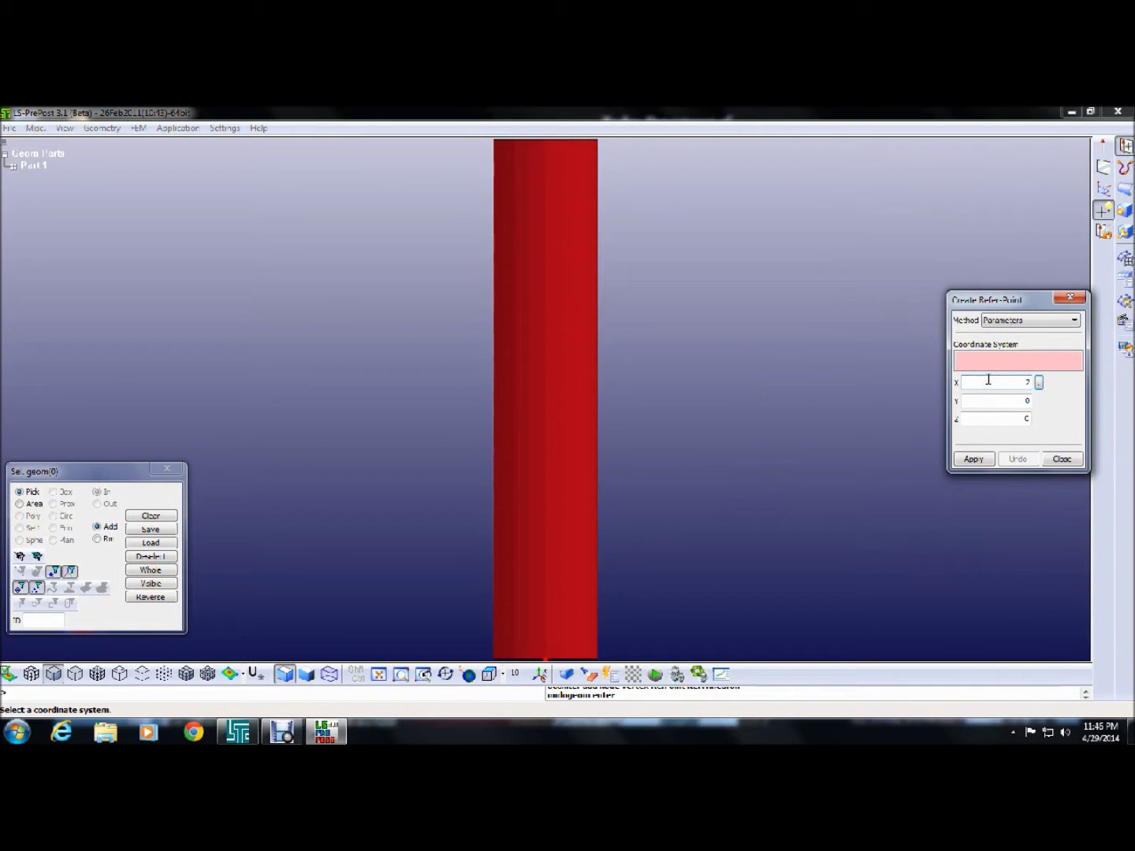
{"action": "left_click", "coordinate": [1020, 404]}
{"action": "type", "text": "5"}
{"action": "left_click", "coordinate": [974, 457]}
Create a second reference point at X 5, Y 5, Z 0 and finish the reference point command
{"action": "left_click", "coordinate": [996, 381]}
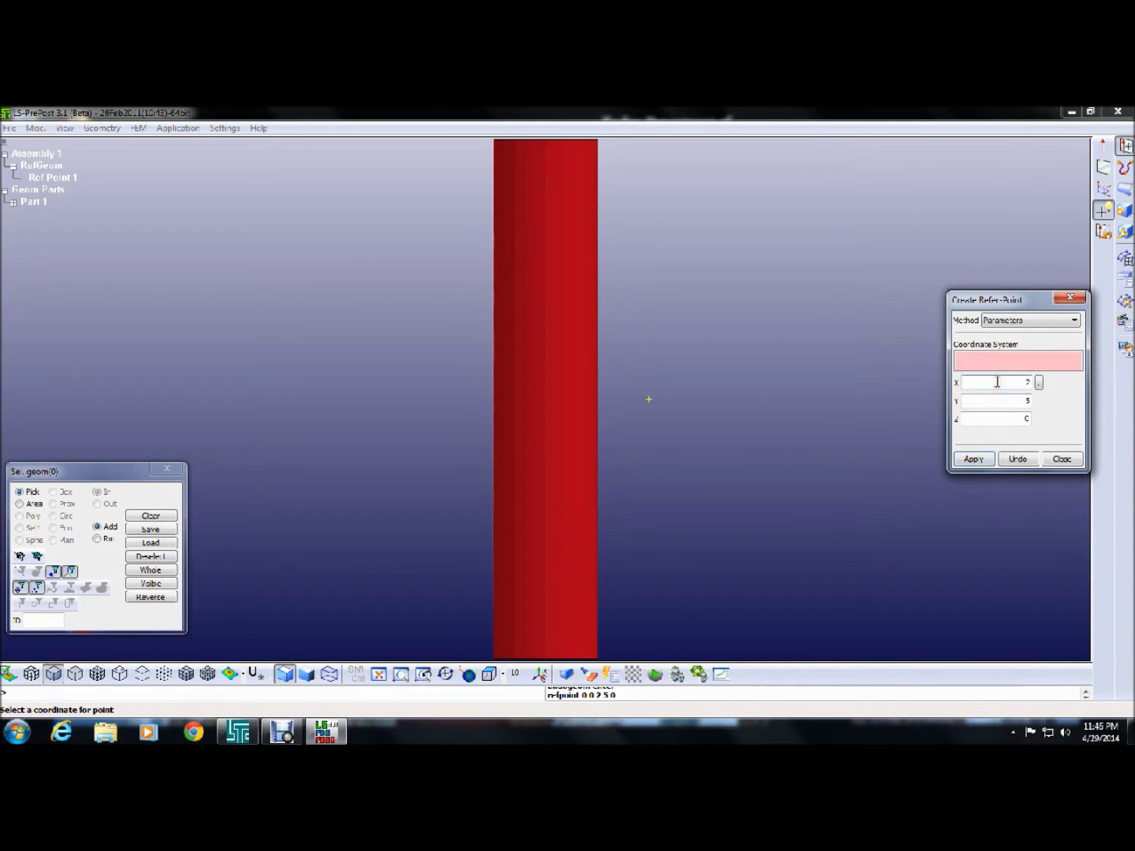
{"action": "left_click", "coordinate": [974, 457]}
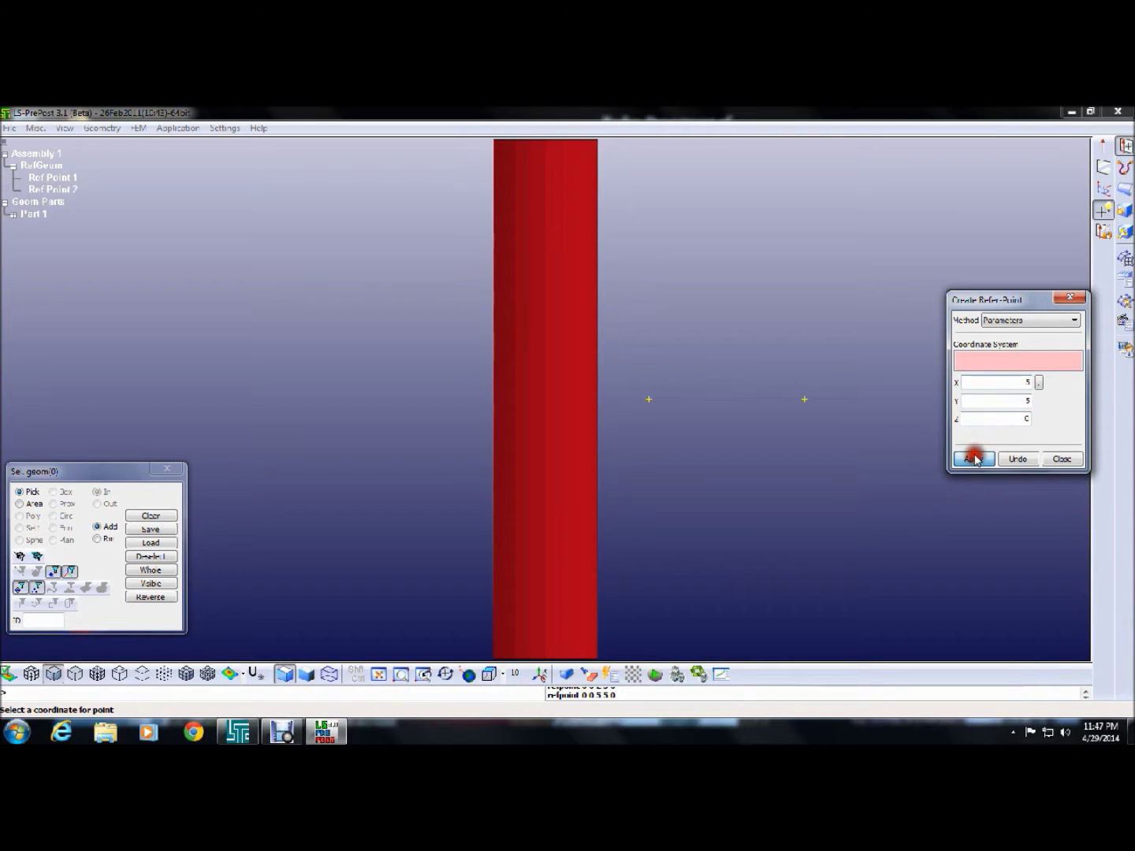
{"action": "left_click", "coordinate": [1058, 460]}
Start a solid cone by Bottom Top Center, with the point at X 5 as bottom center and the point at X 2 as top center
{"action": "left_click", "coordinate": [1127, 210]}
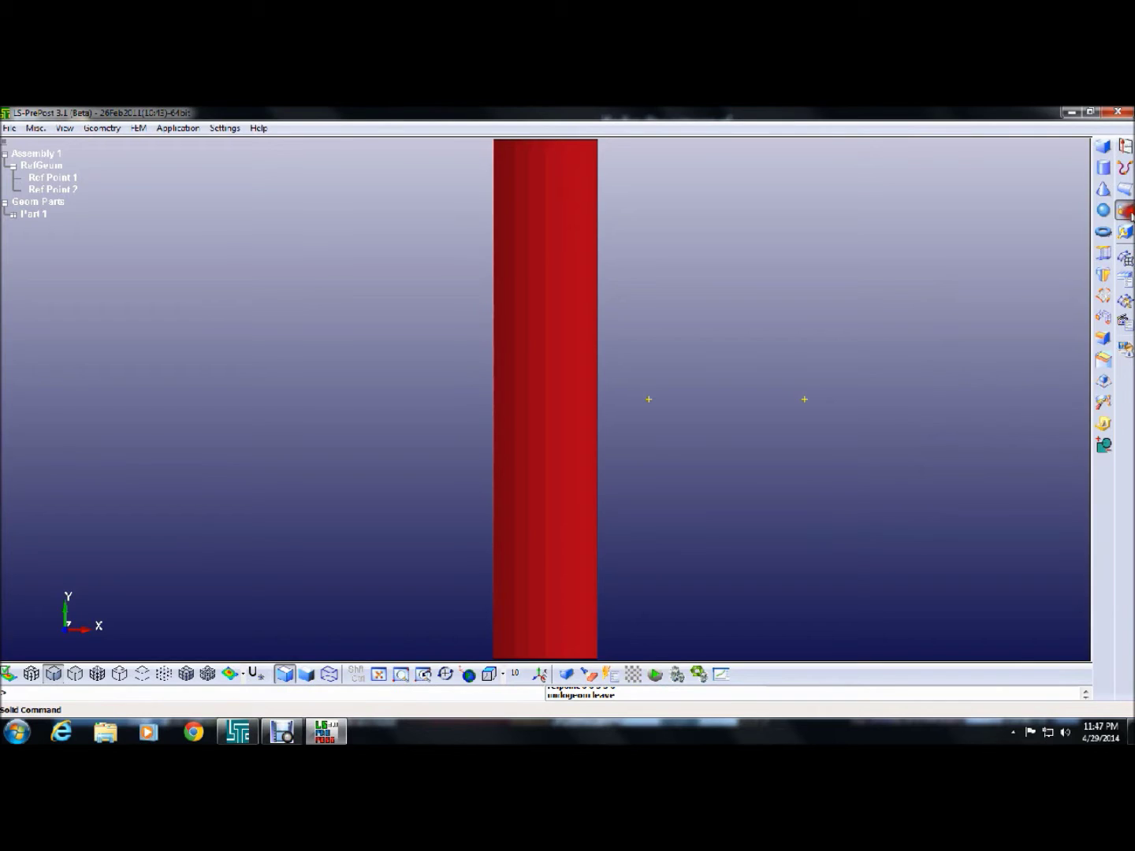
{"action": "left_click", "coordinate": [1102, 189]}
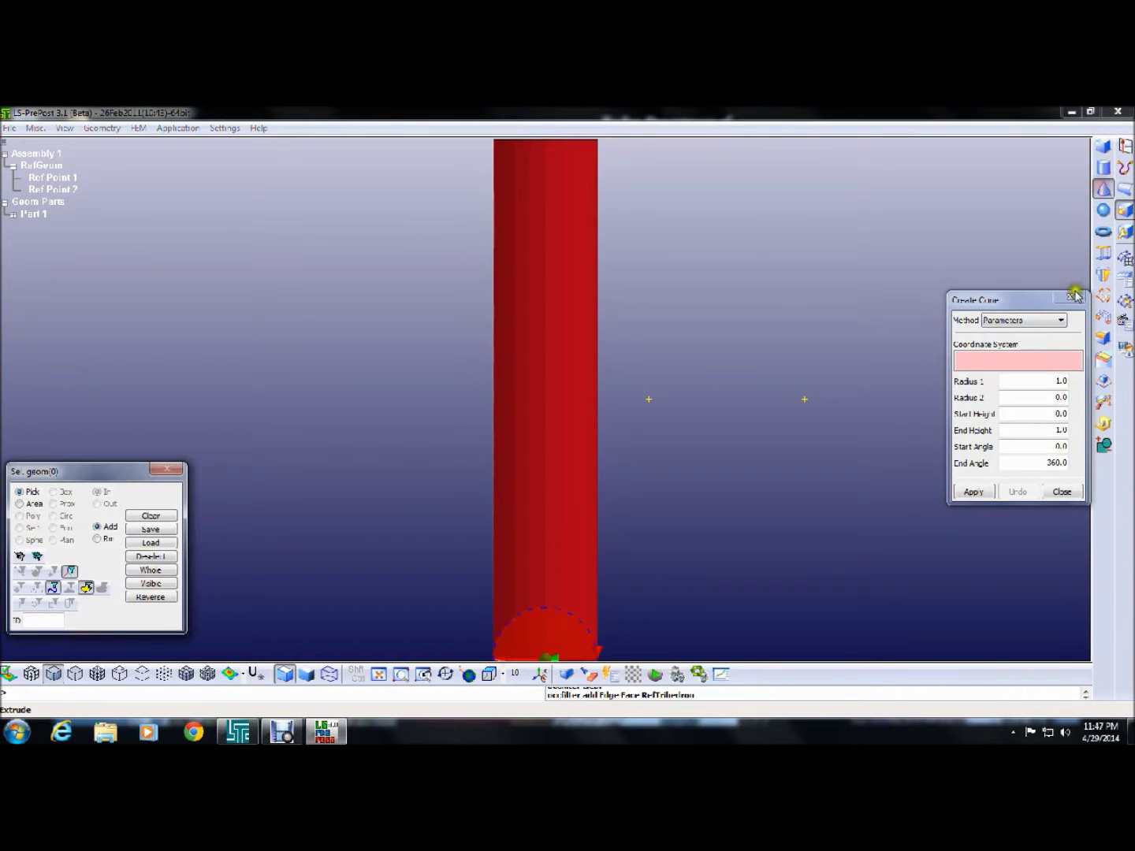
{"action": "left_click", "coordinate": [1021, 320]}
{"action": "left_click", "coordinate": [1023, 332]}
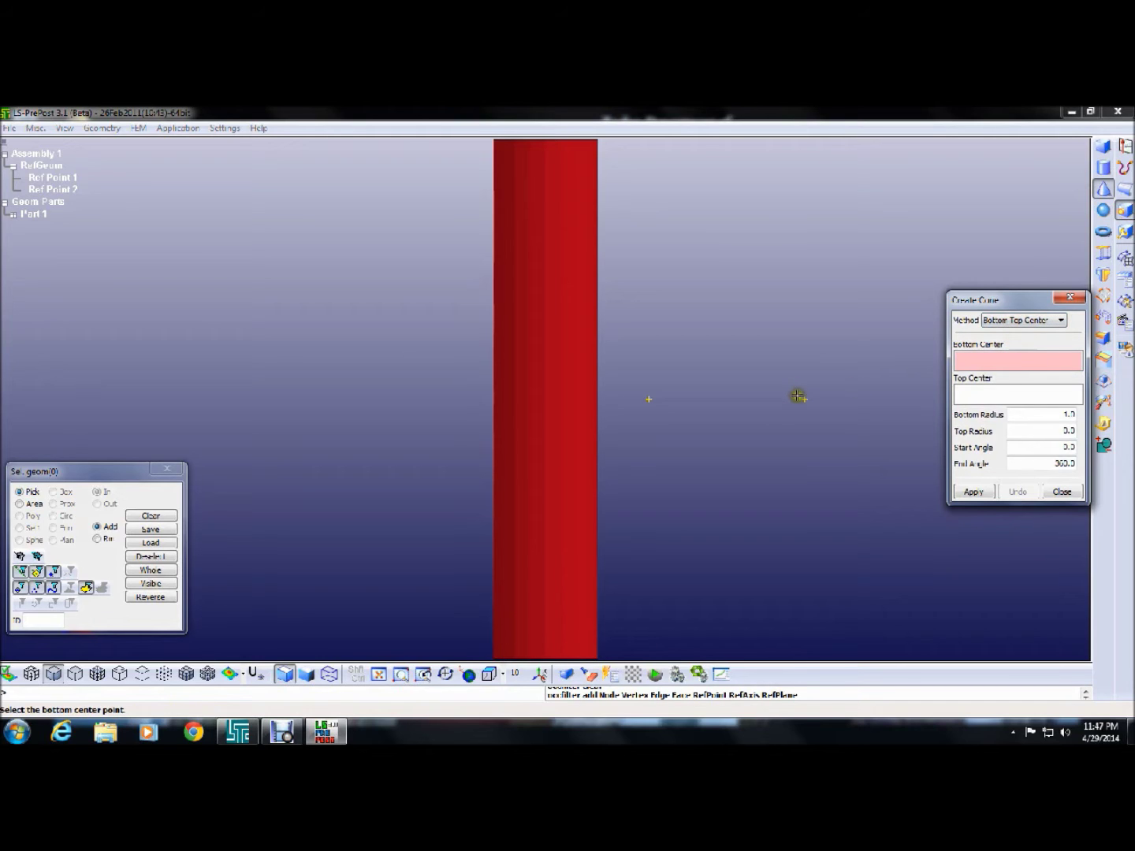
{"action": "left_click", "coordinate": [802, 397]}
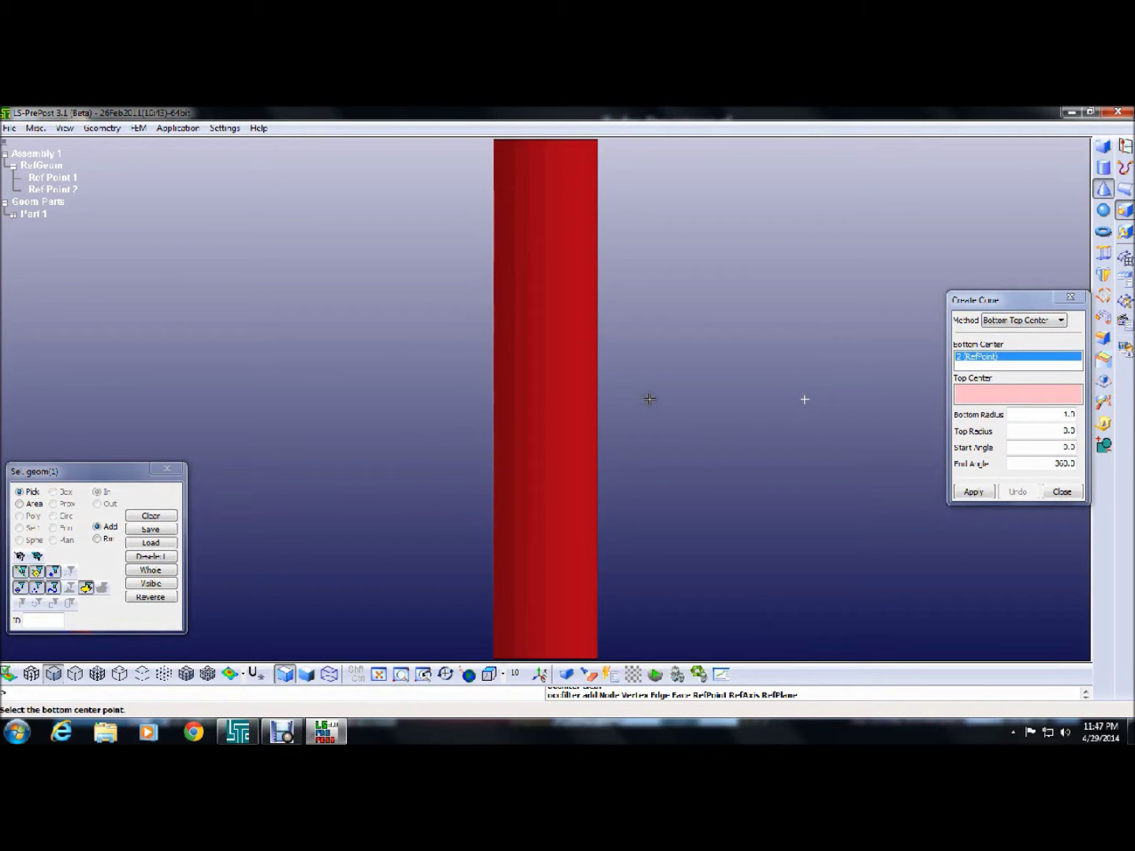
{"action": "left_click", "coordinate": [649, 399]}
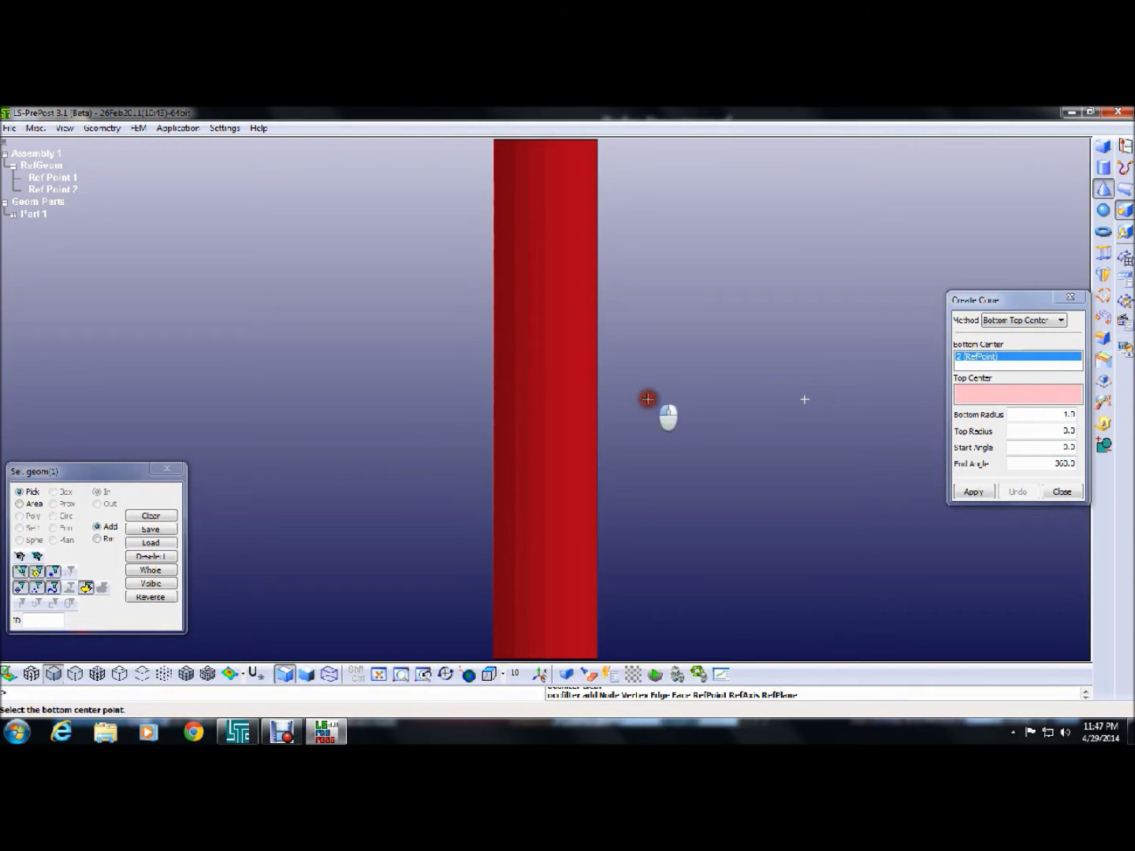
Create the cone with a bottom radius of 1.5 and a top radius of 0.50
{"action": "left_click", "coordinate": [1042, 415]}
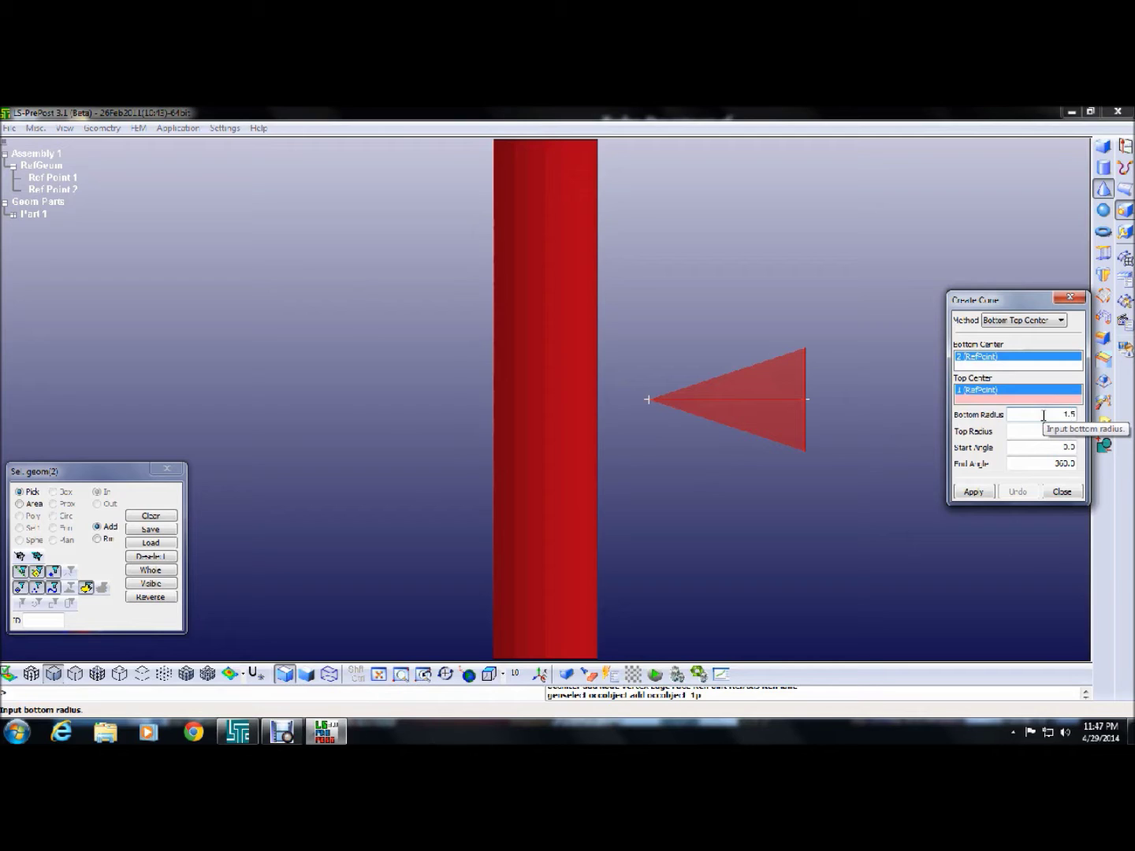
{"action": "left_click", "coordinate": [1057, 429]}
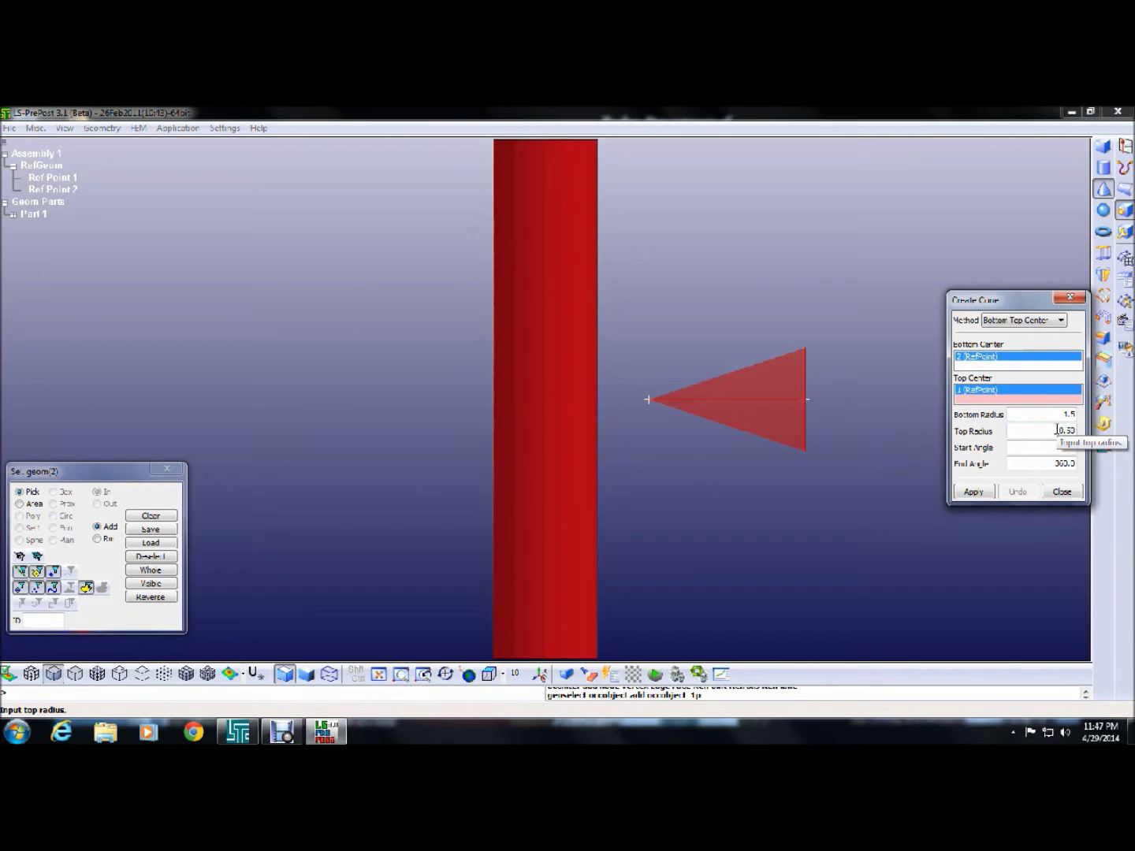
{"action": "key", "text": "Tab"}
{"action": "left_click", "coordinate": [969, 490]}
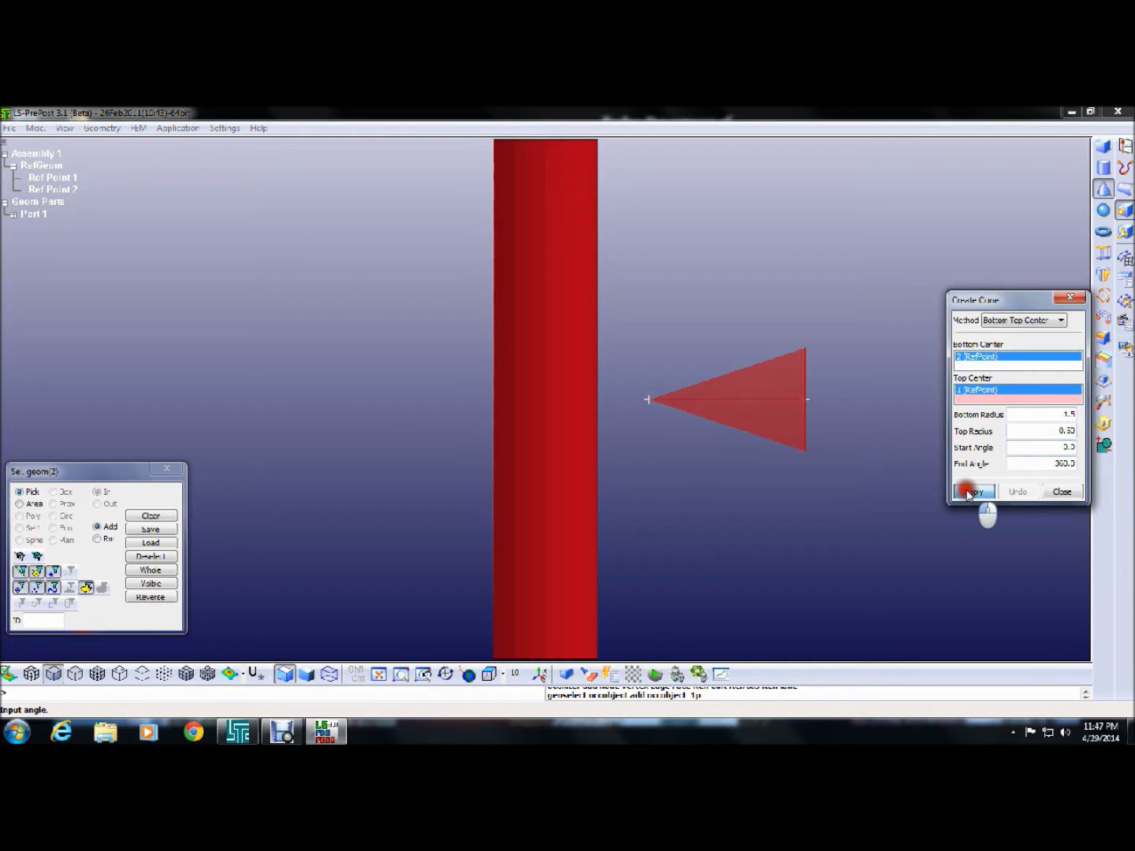
{"action": "left_click", "coordinate": [1051, 492]}
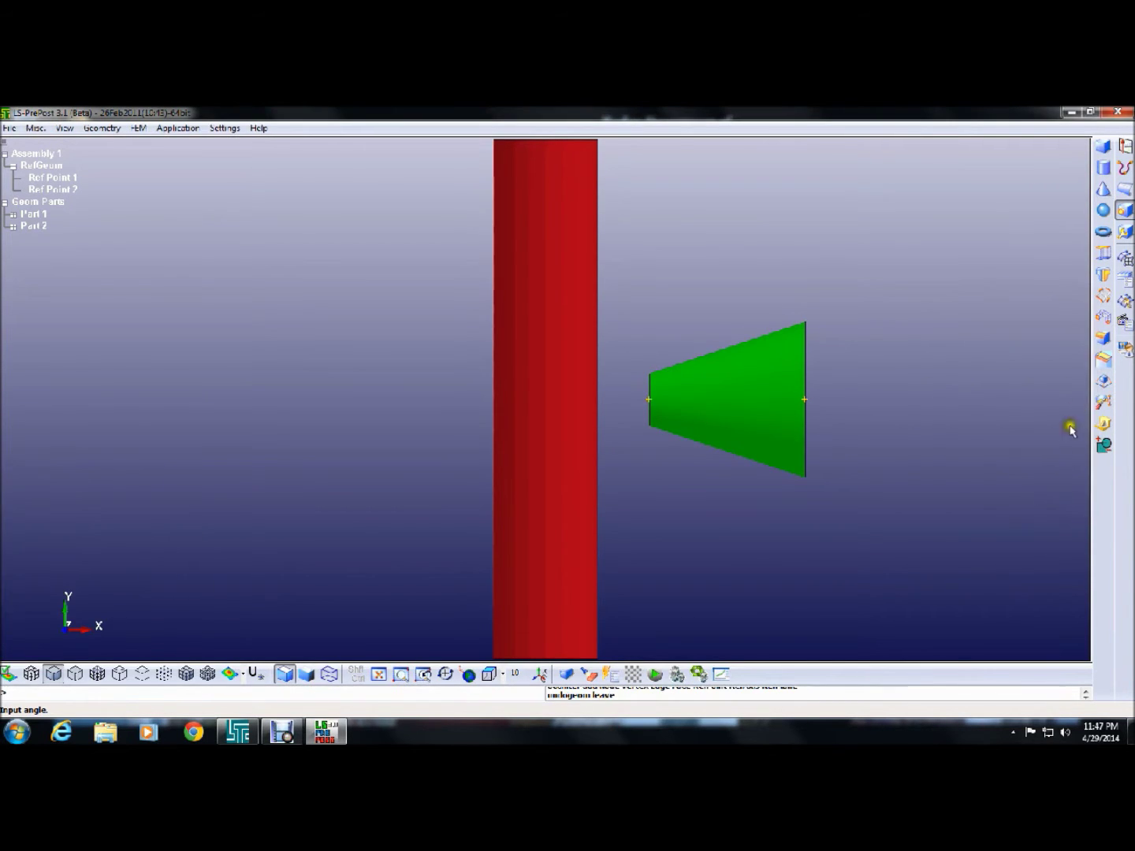
Mesh the cone automatically with the Solid Mesher and accept the mesh
{"action": "left_click", "coordinate": [1124, 259]}
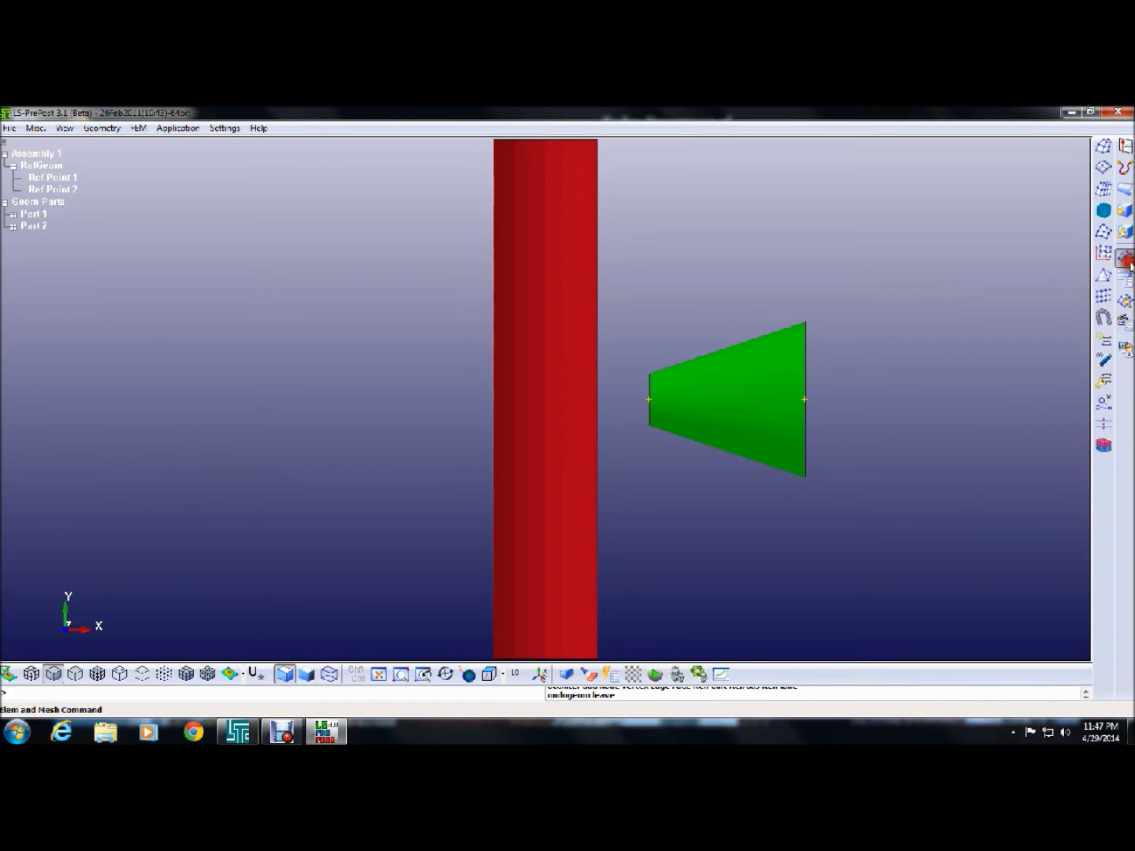
{"action": "left_click", "coordinate": [1103, 191]}
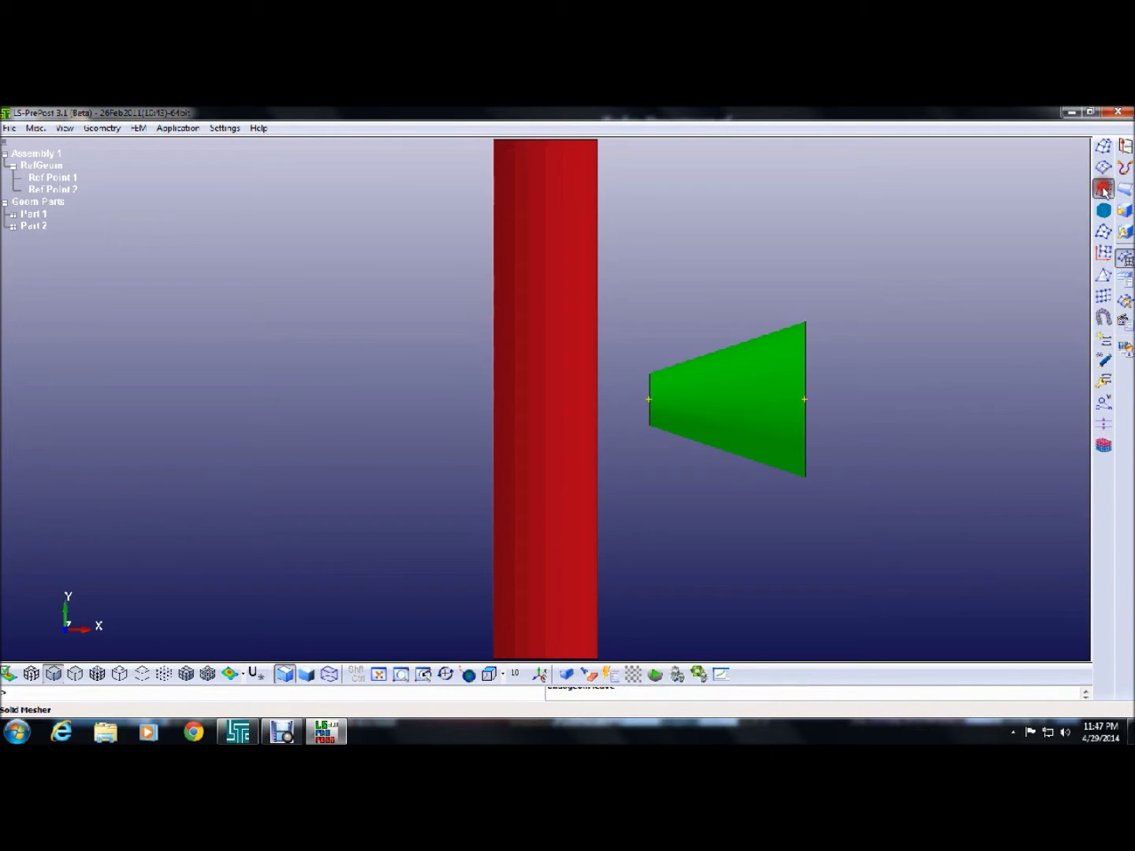
{"action": "left_click", "coordinate": [785, 414]}
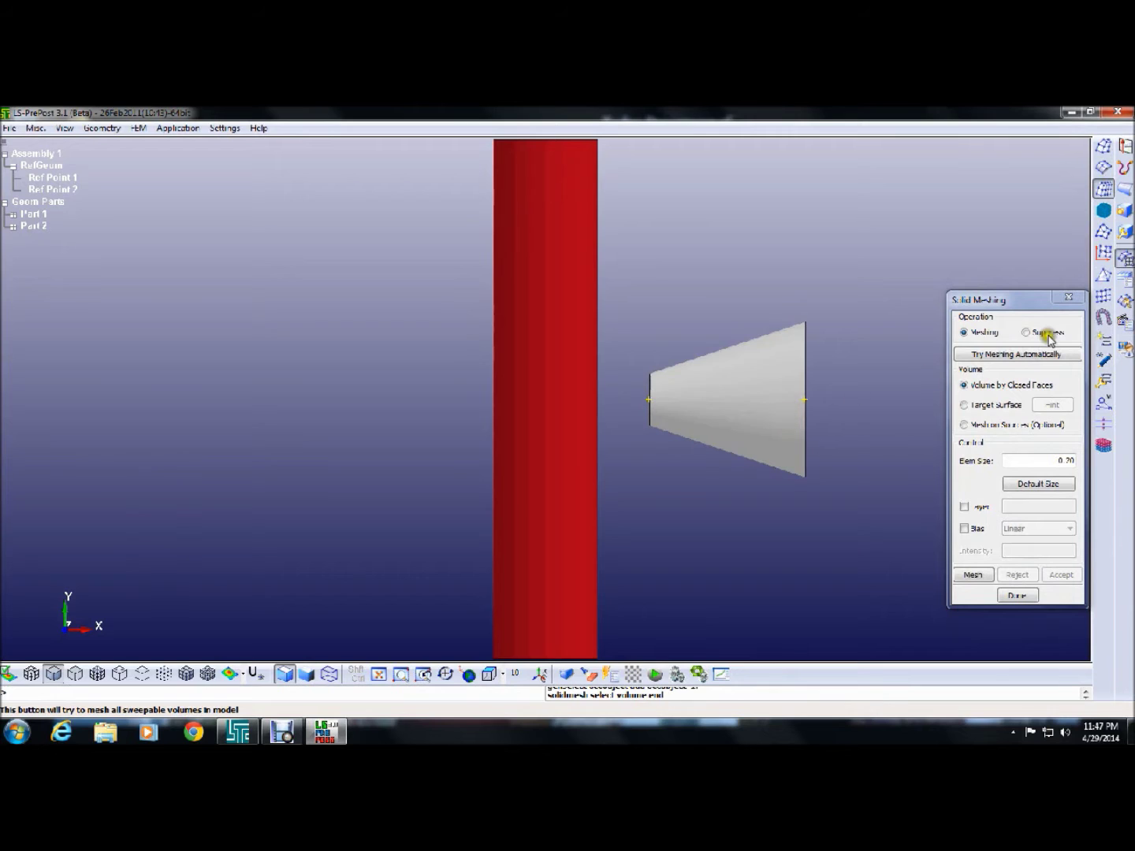
{"action": "left_click", "coordinate": [1038, 355]}
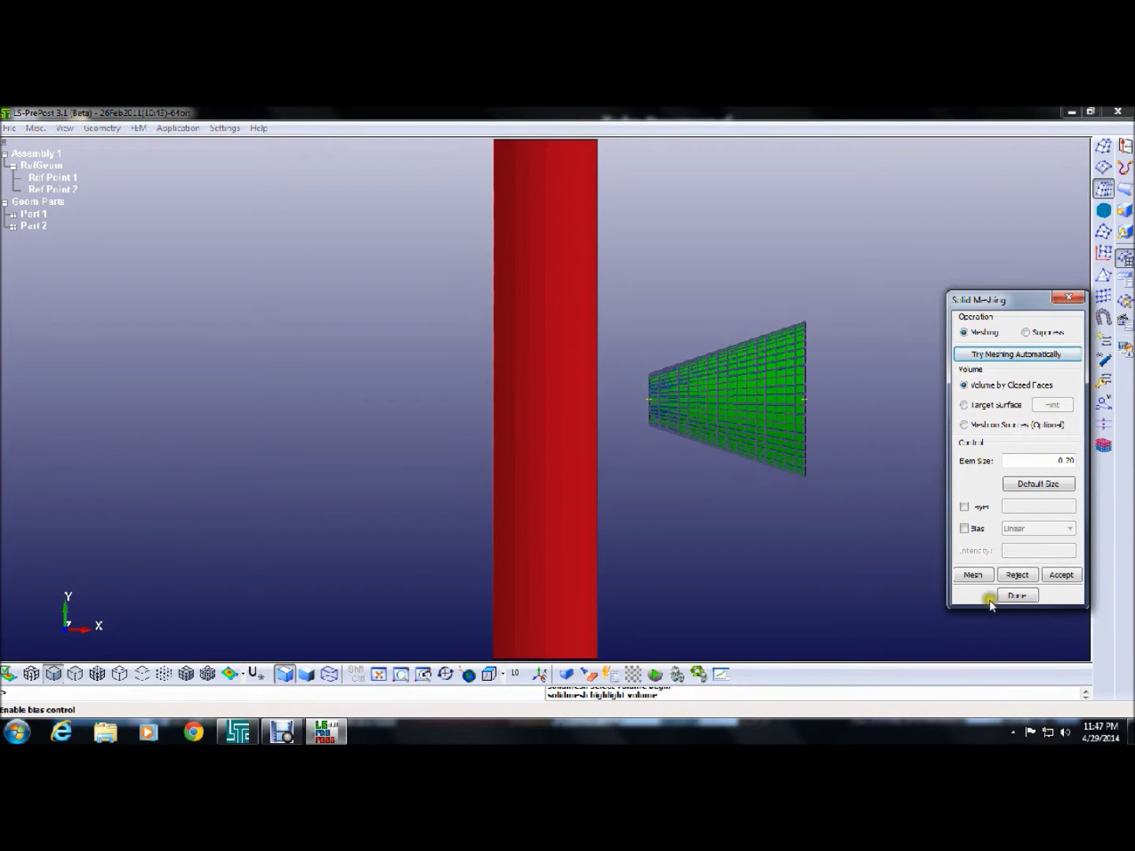
{"action": "left_click", "coordinate": [1054, 575]}
{"action": "left_click", "coordinate": [1017, 595]}
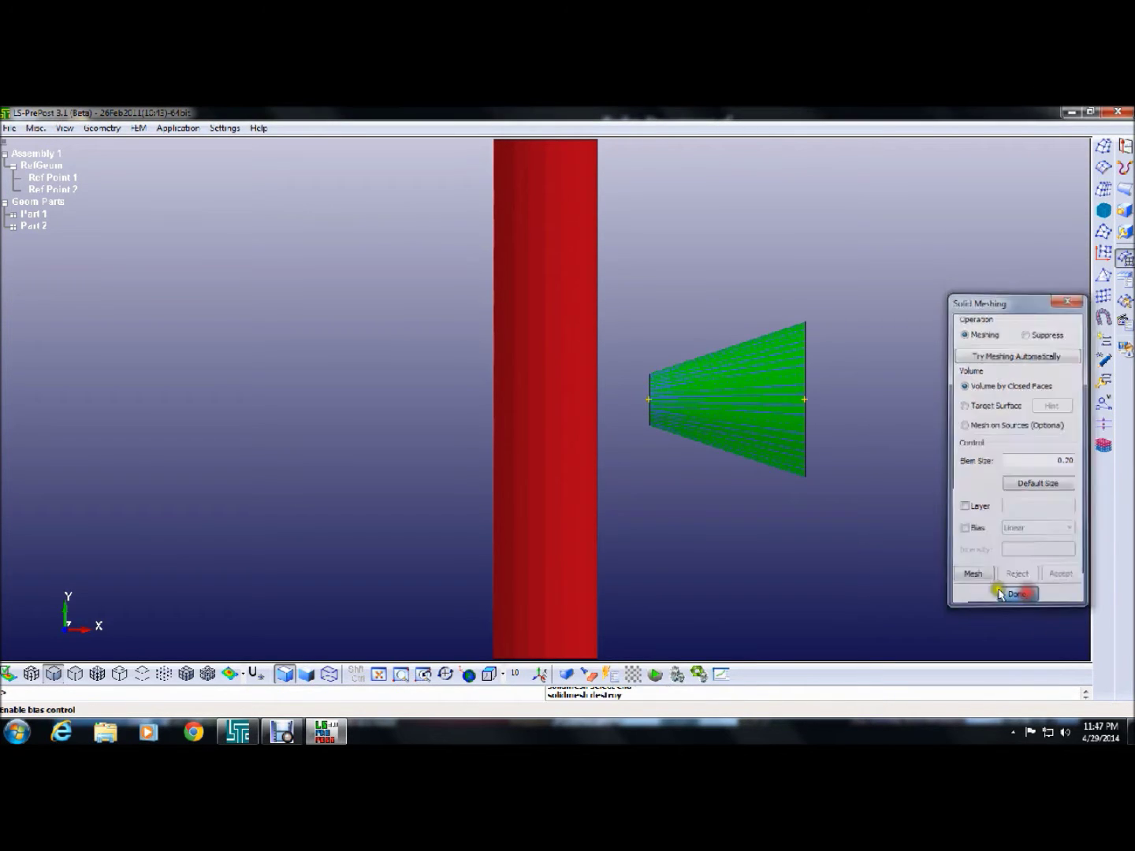
Display the mesh lines on the cylinder and cone with both parts fully in view
{"action": "left_click", "coordinate": [186, 675]}
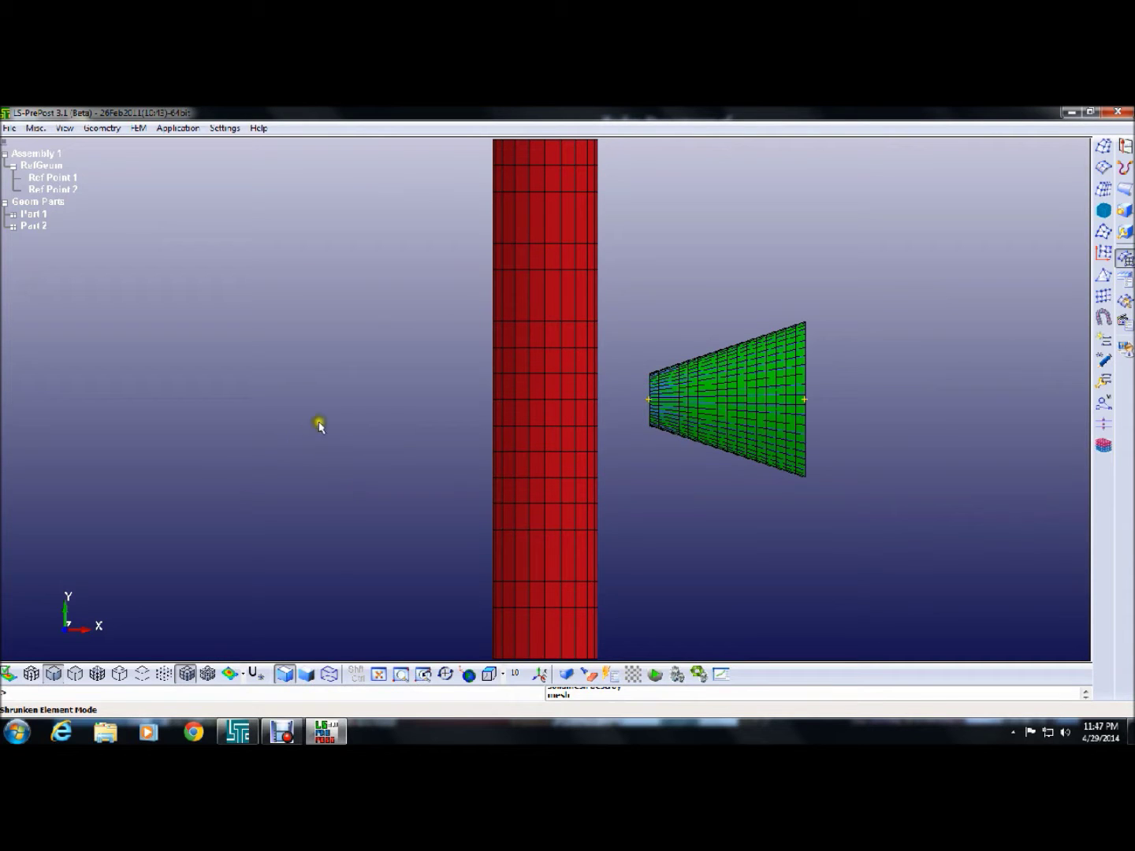
{"action": "scroll", "coordinate": [331, 421], "scroll_direction": "up", "scroll_amount": 2}
{"action": "scroll", "coordinate": [329, 421], "scroll_direction": "down", "scroll_amount": 3}
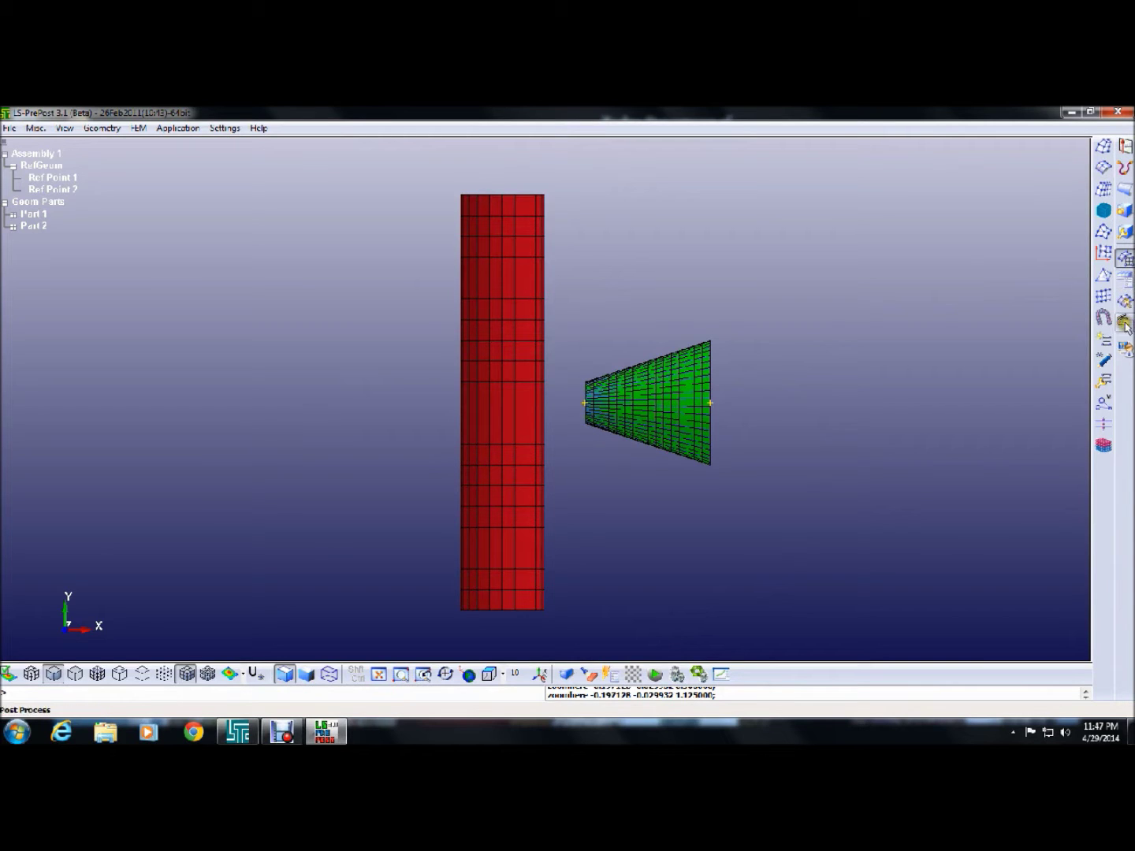
Show the Model and Part commands and set the right toolbar to display text and icons
{"action": "left_click", "coordinate": [1124, 280]}
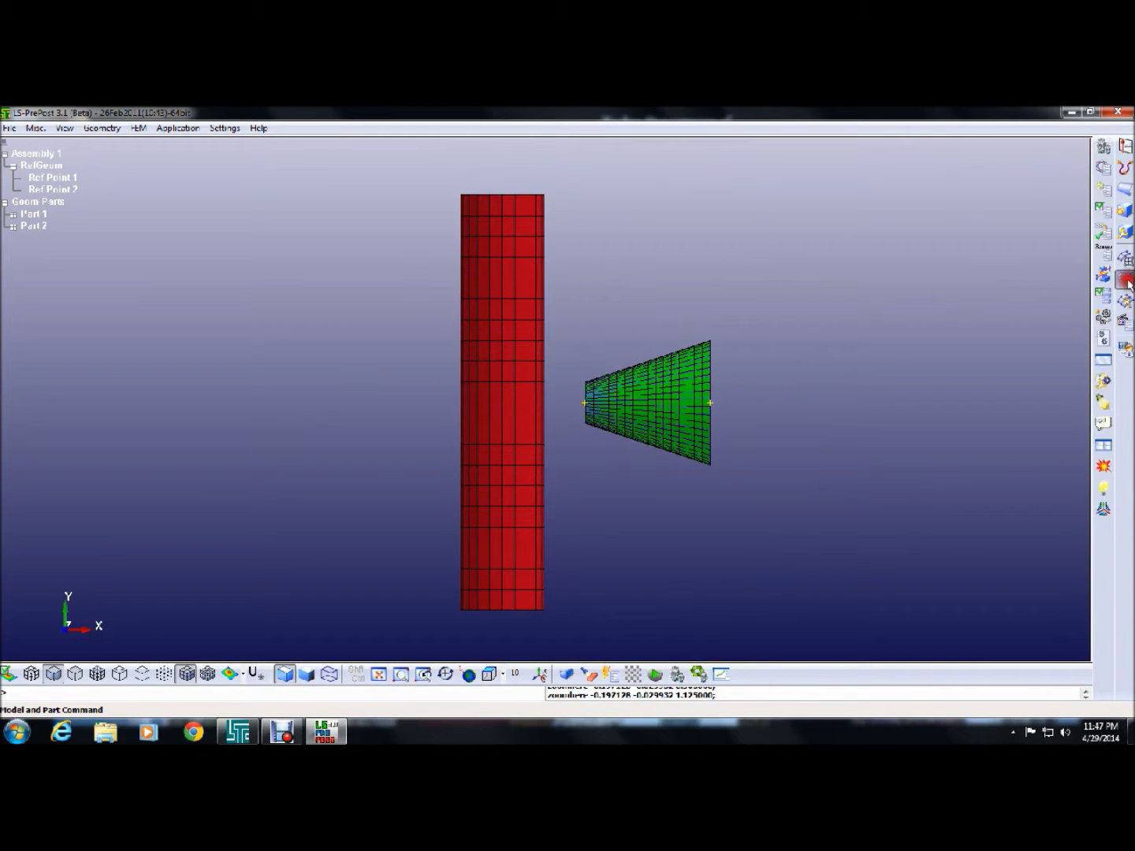
{"action": "left_click", "coordinate": [67, 129]}
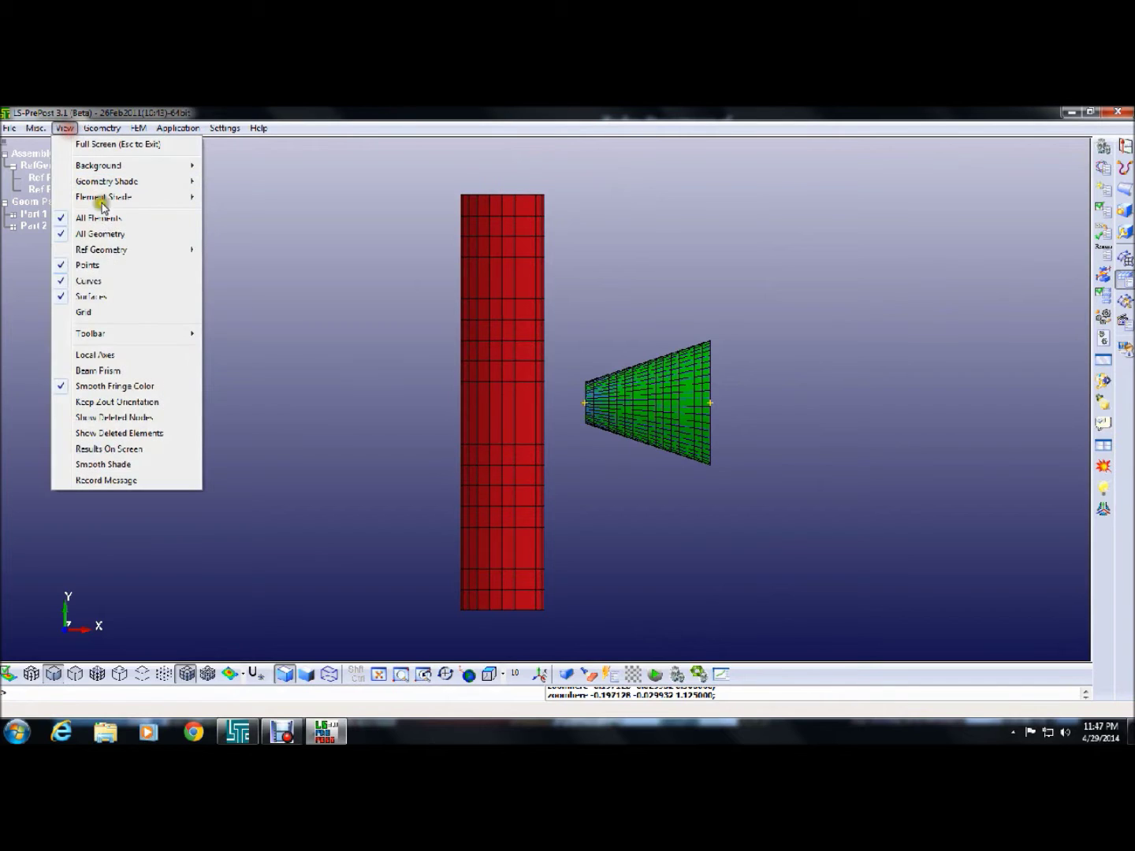
{"action": "left_click", "coordinate": [130, 334]}
{"action": "left_click", "coordinate": [238, 350]}
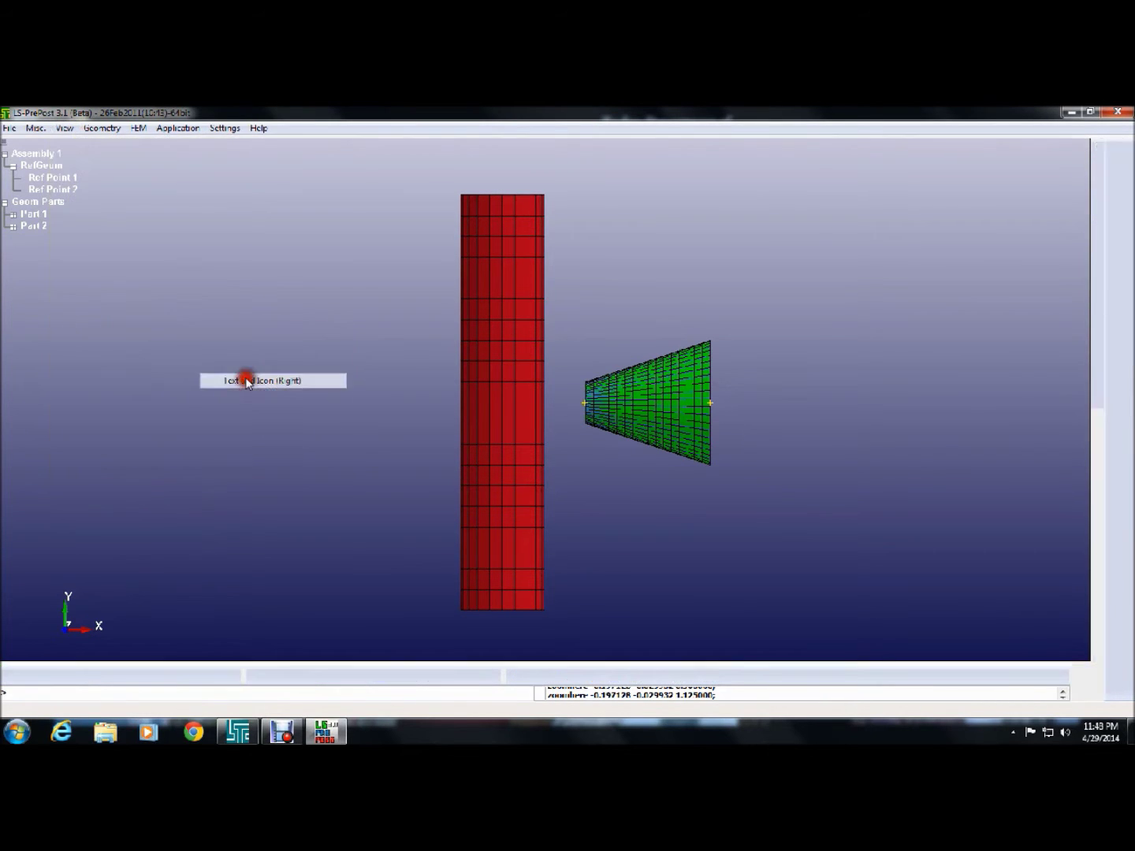
Set the bottom toolbar to display text and icons
{"action": "left_click", "coordinate": [67, 129]}
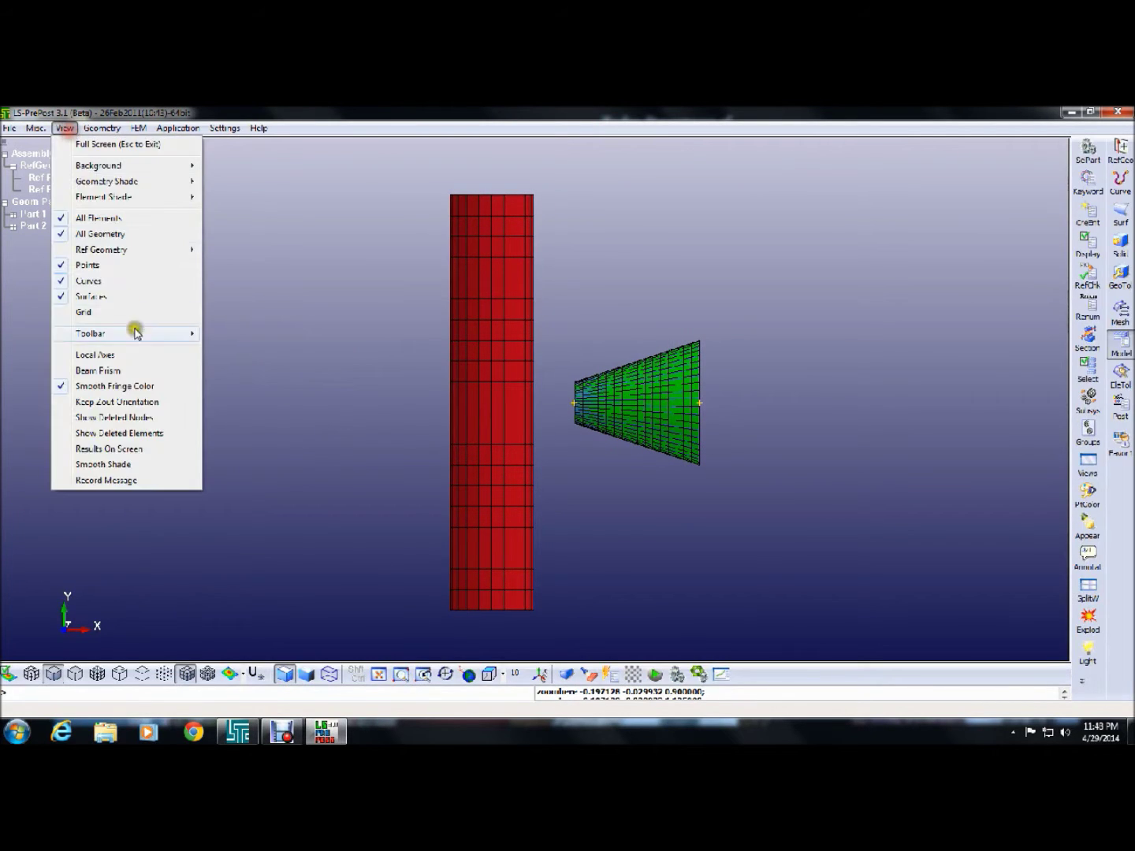
{"action": "left_click", "coordinate": [139, 334]}
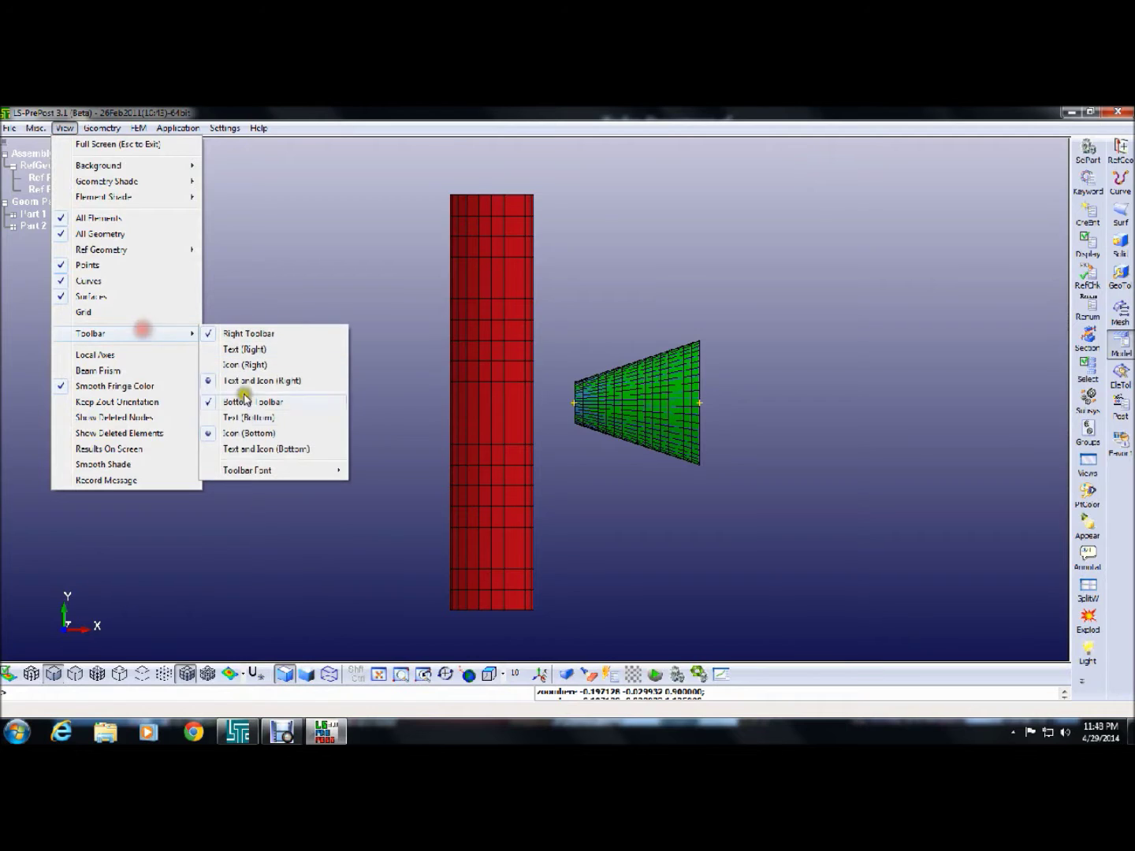
{"action": "left_click", "coordinate": [251, 449]}
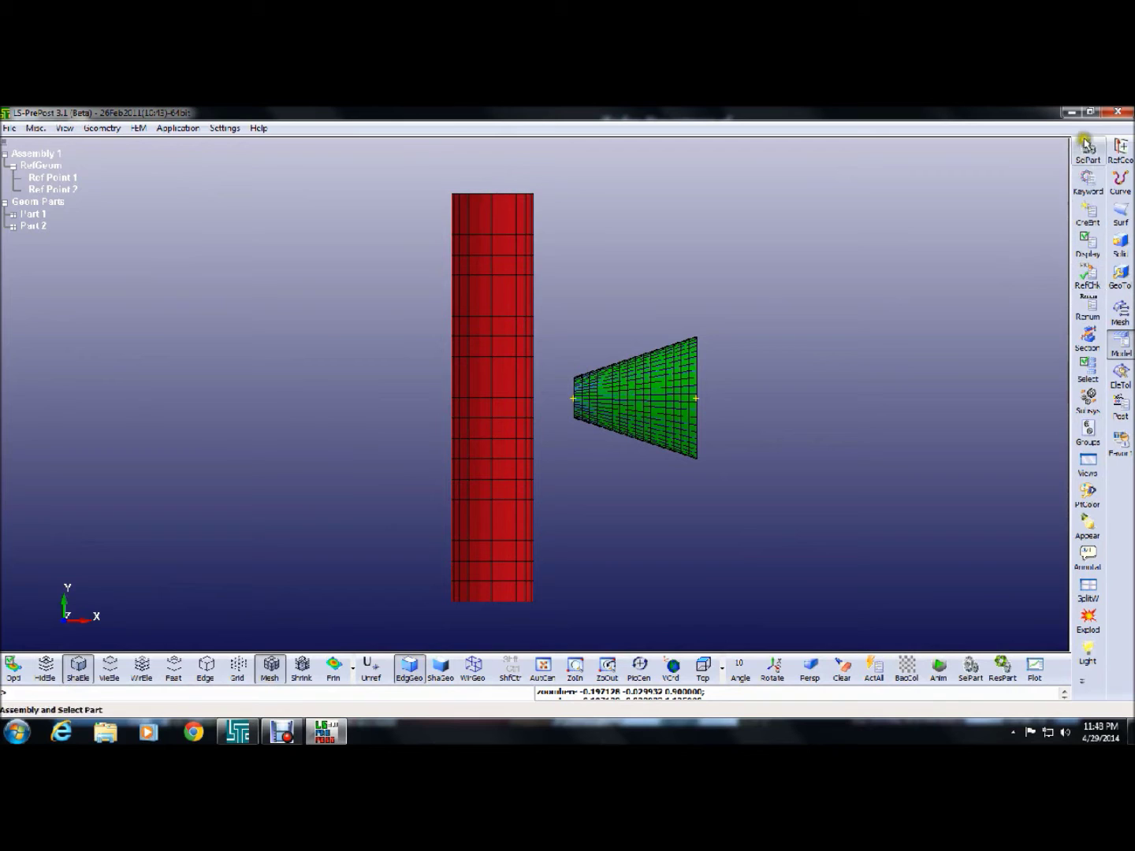
Start creating node-based SPC boundary conditions and area-select all nodes on both end edges of the cylinder
{"action": "left_click", "coordinate": [1089, 218]}
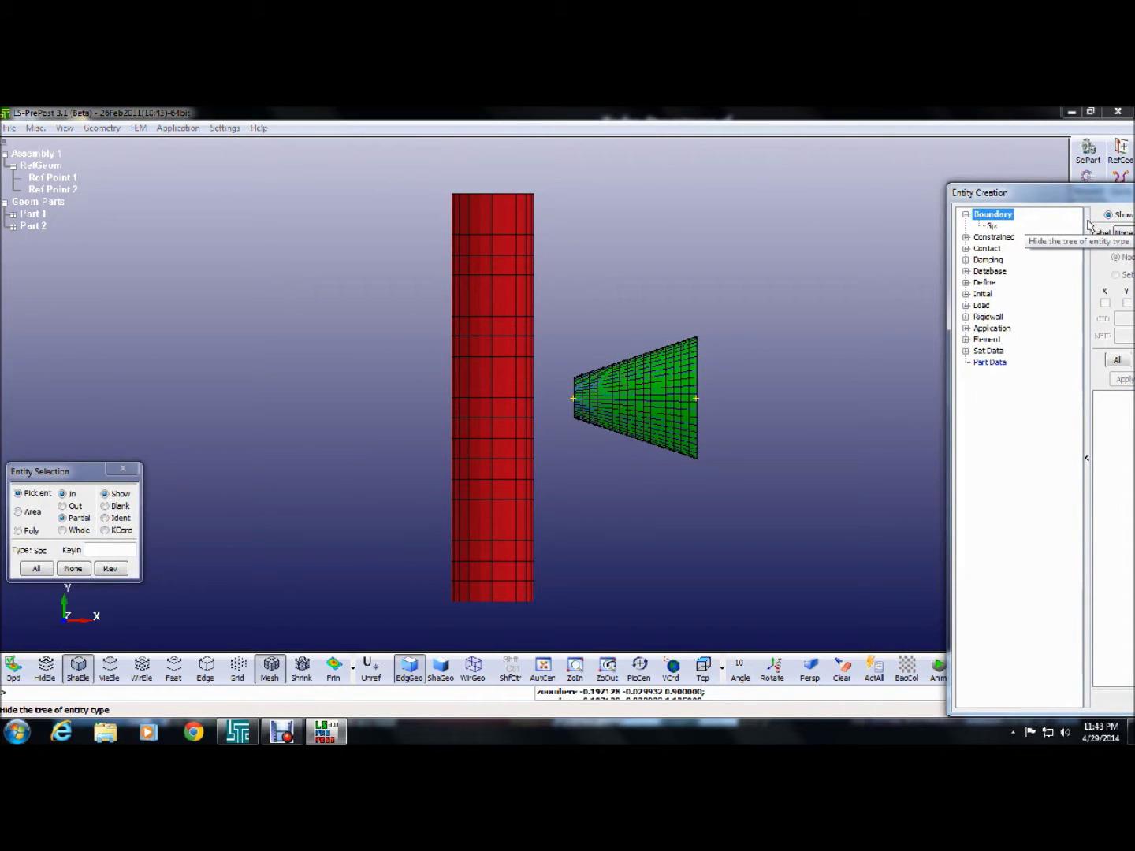
{"action": "left_click_drag", "start_coordinate": [1017, 192], "coordinate": [806, 140]}
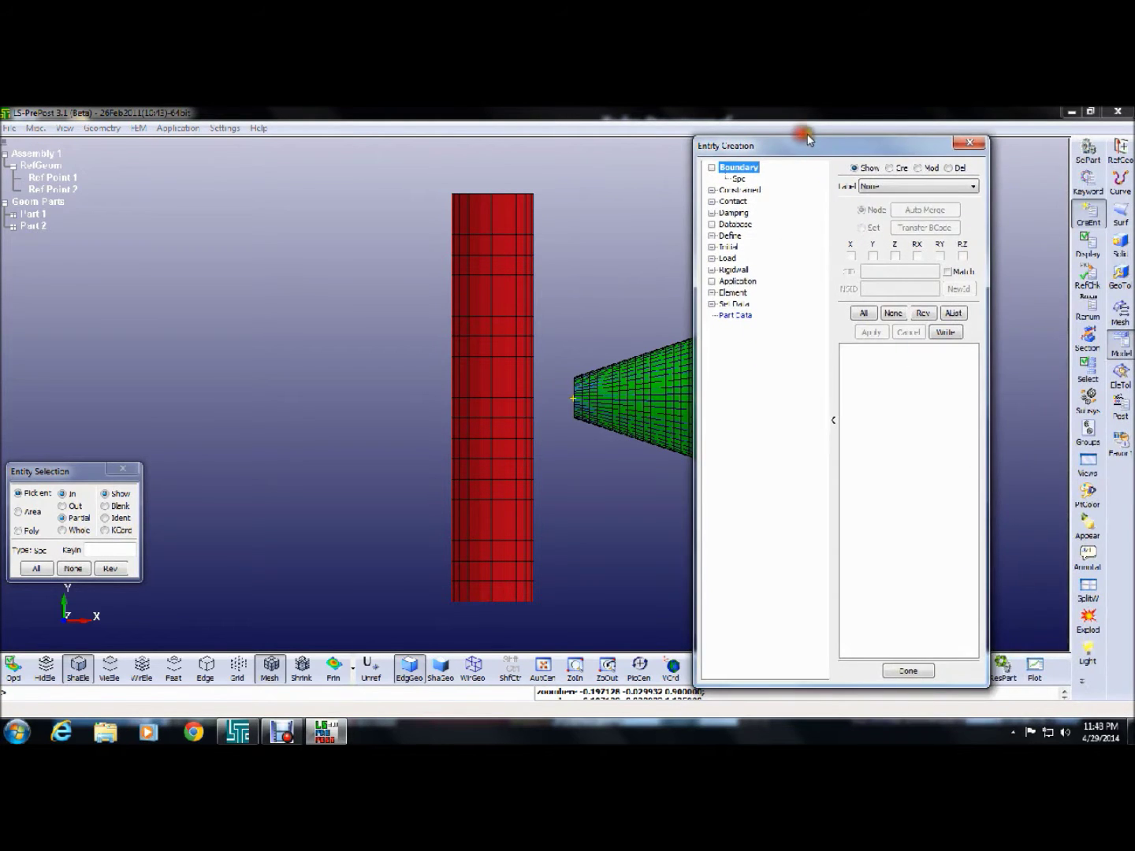
{"action": "left_click", "coordinate": [889, 167]}
{"action": "left_click_drag", "start_coordinate": [881, 139], "coordinate": [906, 148]}
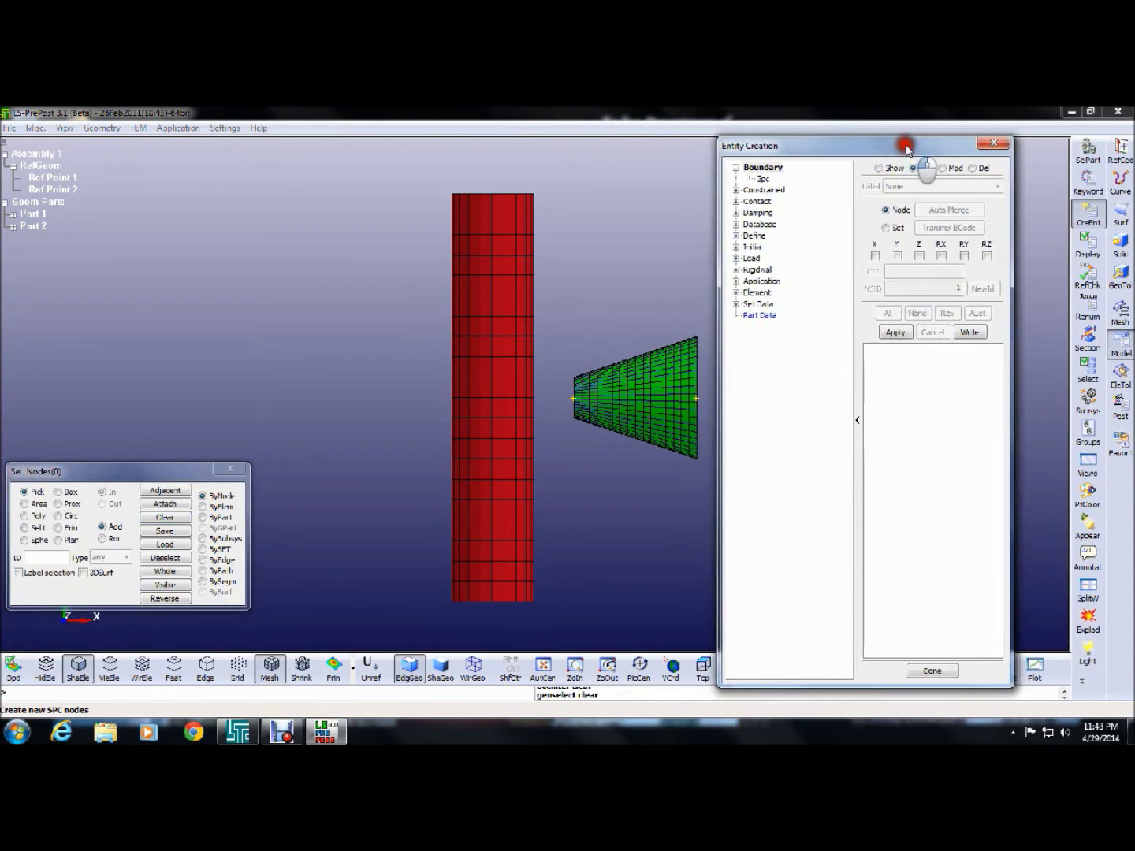
{"action": "left_click", "coordinate": [447, 186]}
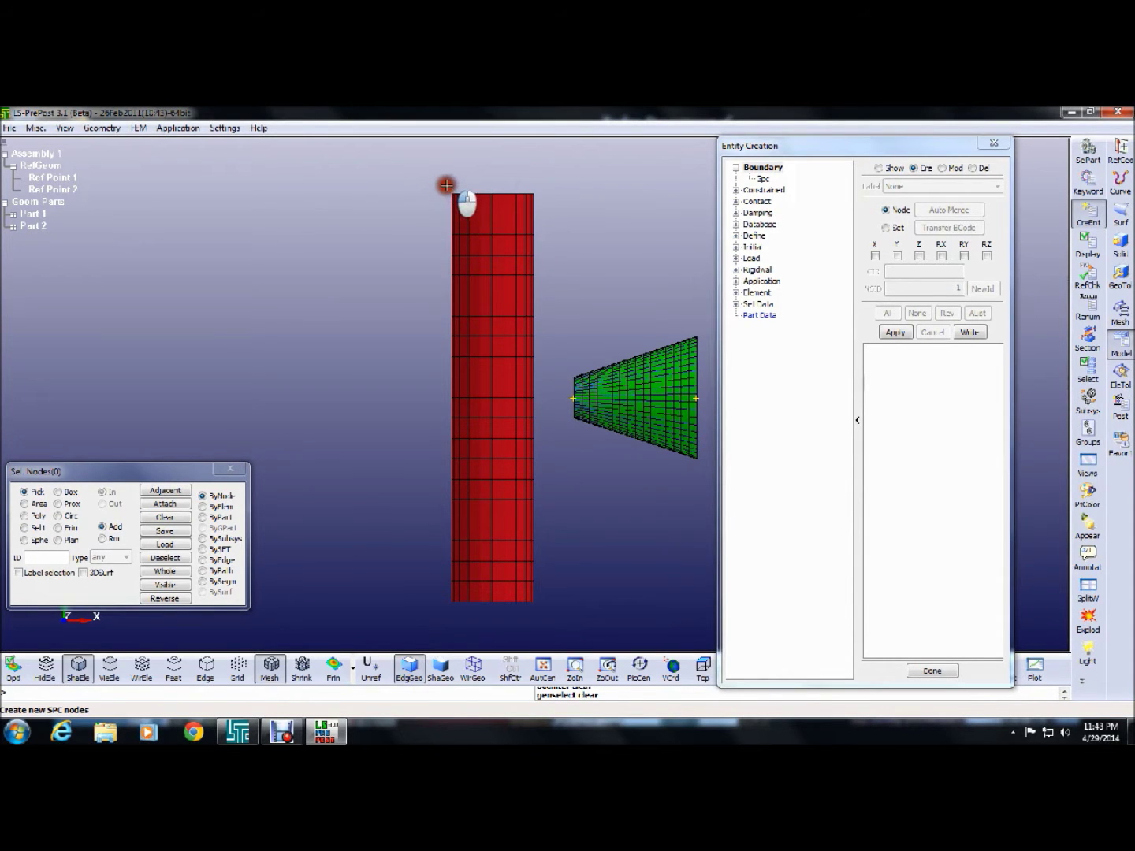
{"action": "left_click", "coordinate": [33, 503]}
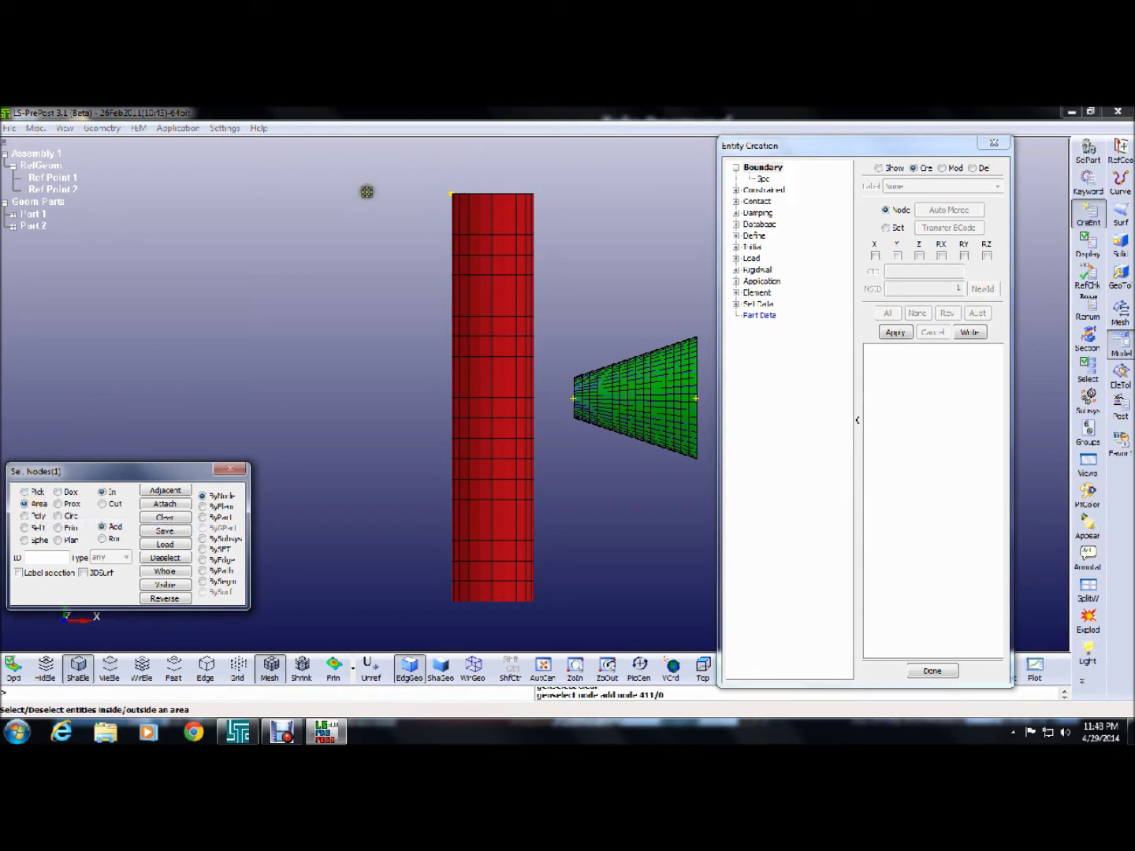
{"action": "left_click_drag", "start_coordinate": [441, 189], "coordinate": [543, 202]}
{"action": "left_click_drag", "start_coordinate": [444, 597], "coordinate": [541, 610]}
Constrain the selected cylinder end nodes in X, Y, Z, RX, RY and RZ and apply the SPC
{"action": "left_click", "coordinate": [876, 255]}
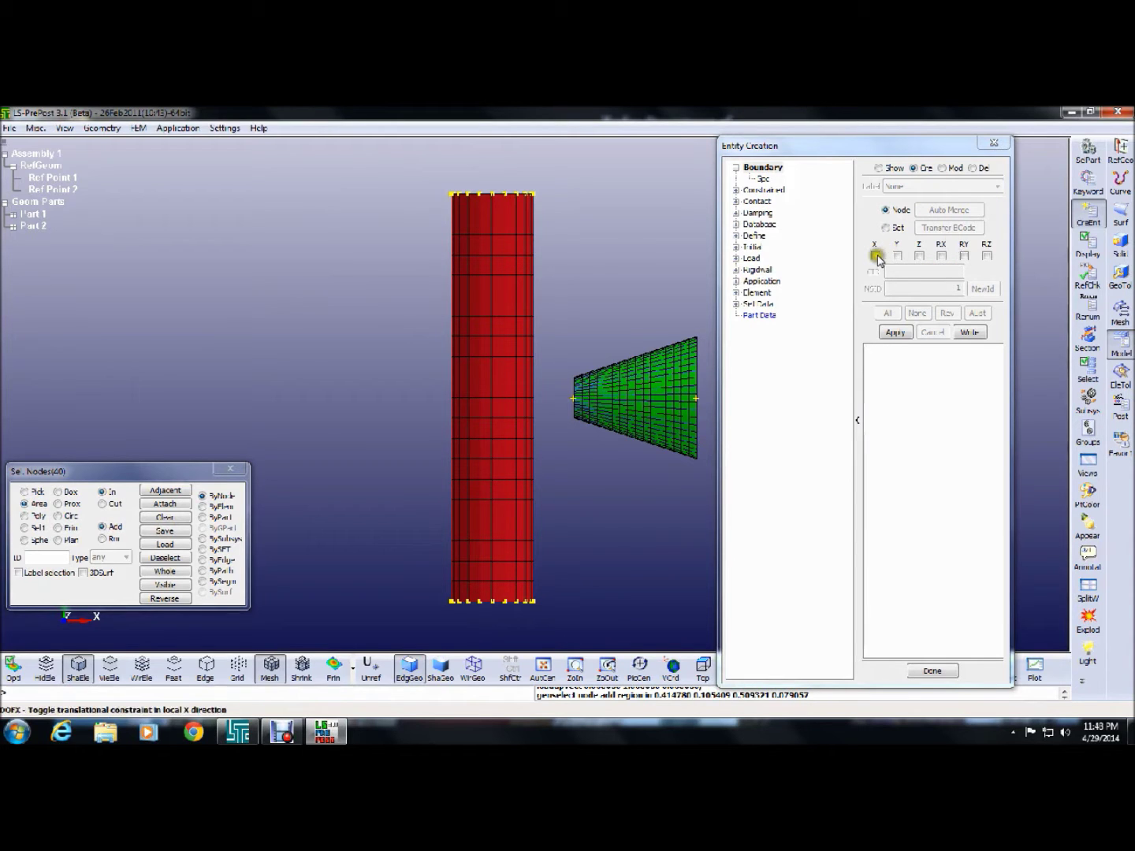
{"action": "left_click", "coordinate": [897, 255]}
{"action": "left_click", "coordinate": [941, 256]}
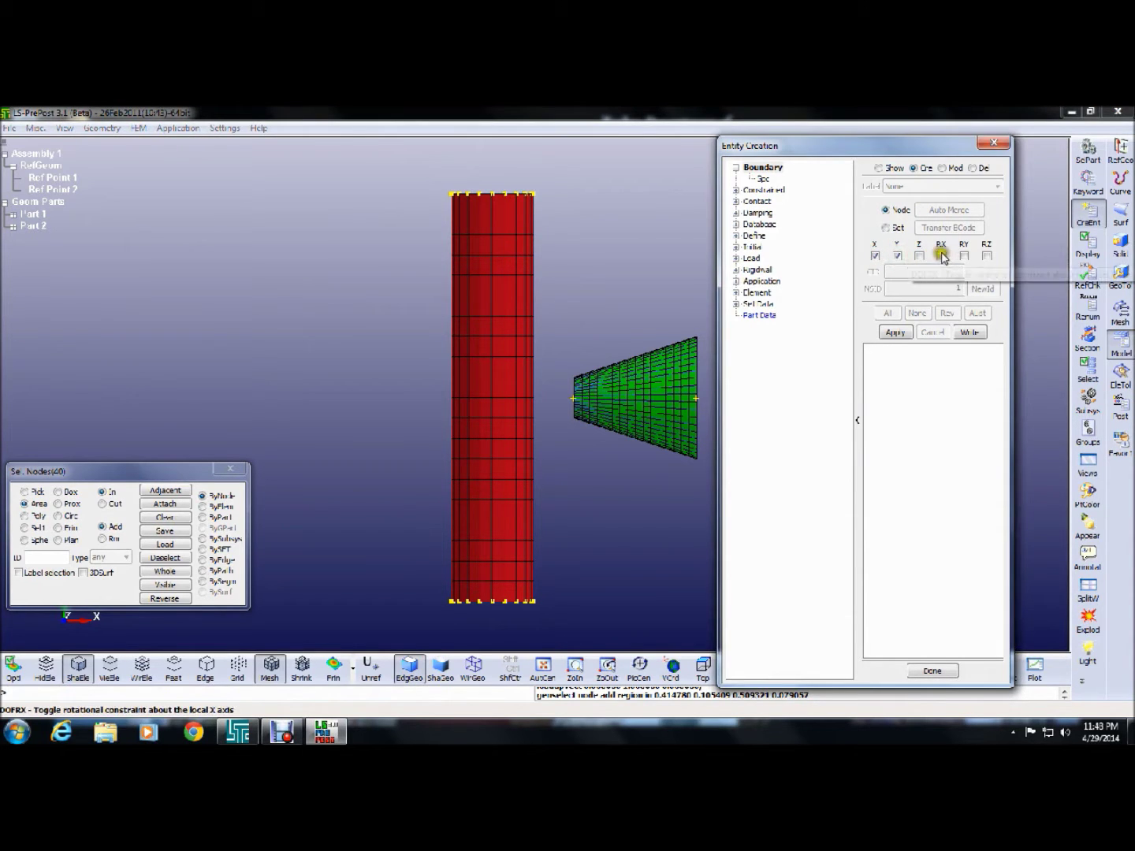
{"action": "left_click", "coordinate": [919, 255]}
{"action": "left_click", "coordinate": [965, 257]}
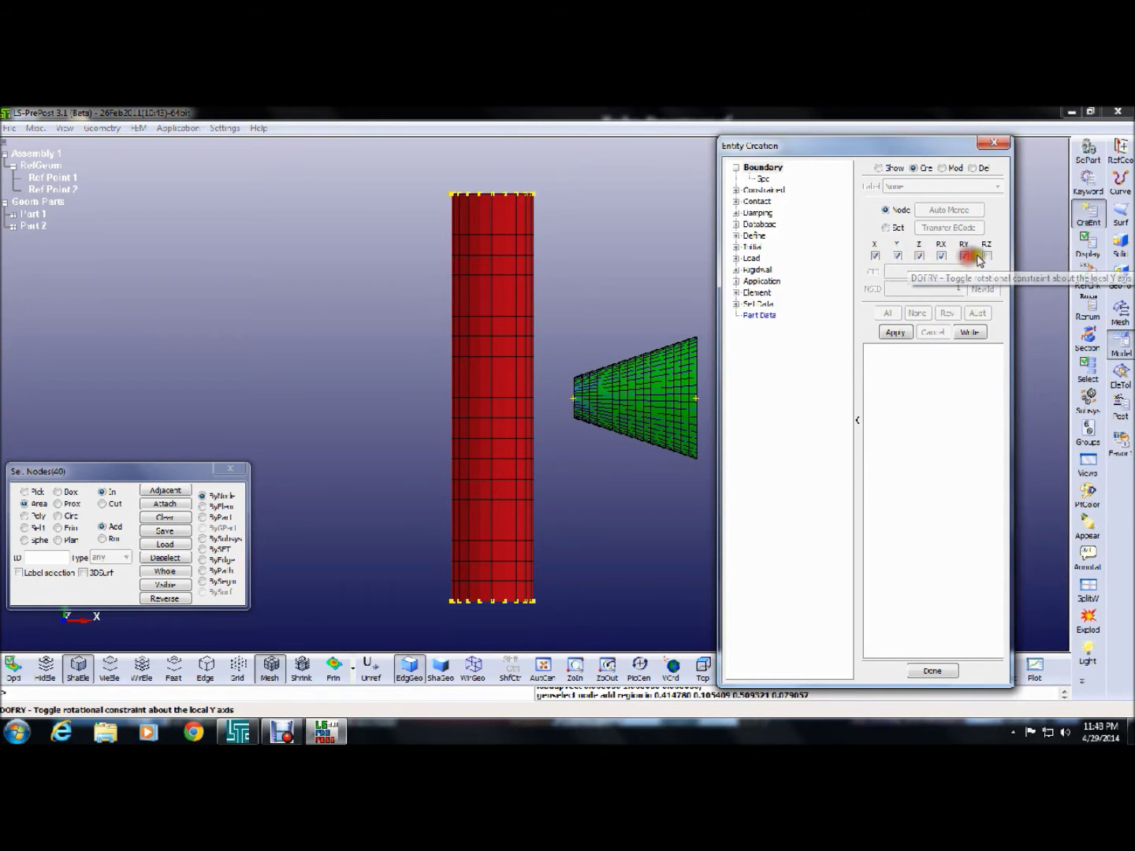
{"action": "left_click", "coordinate": [986, 256]}
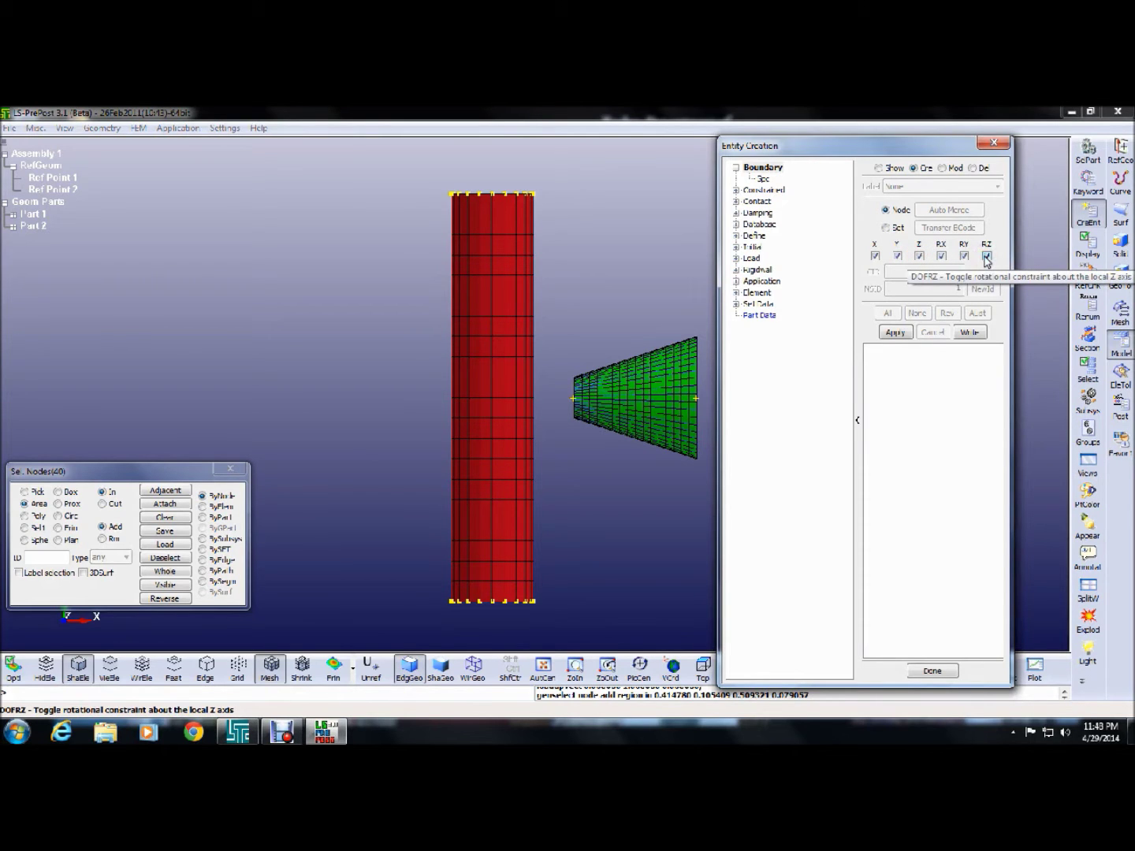
{"action": "left_click", "coordinate": [895, 331]}
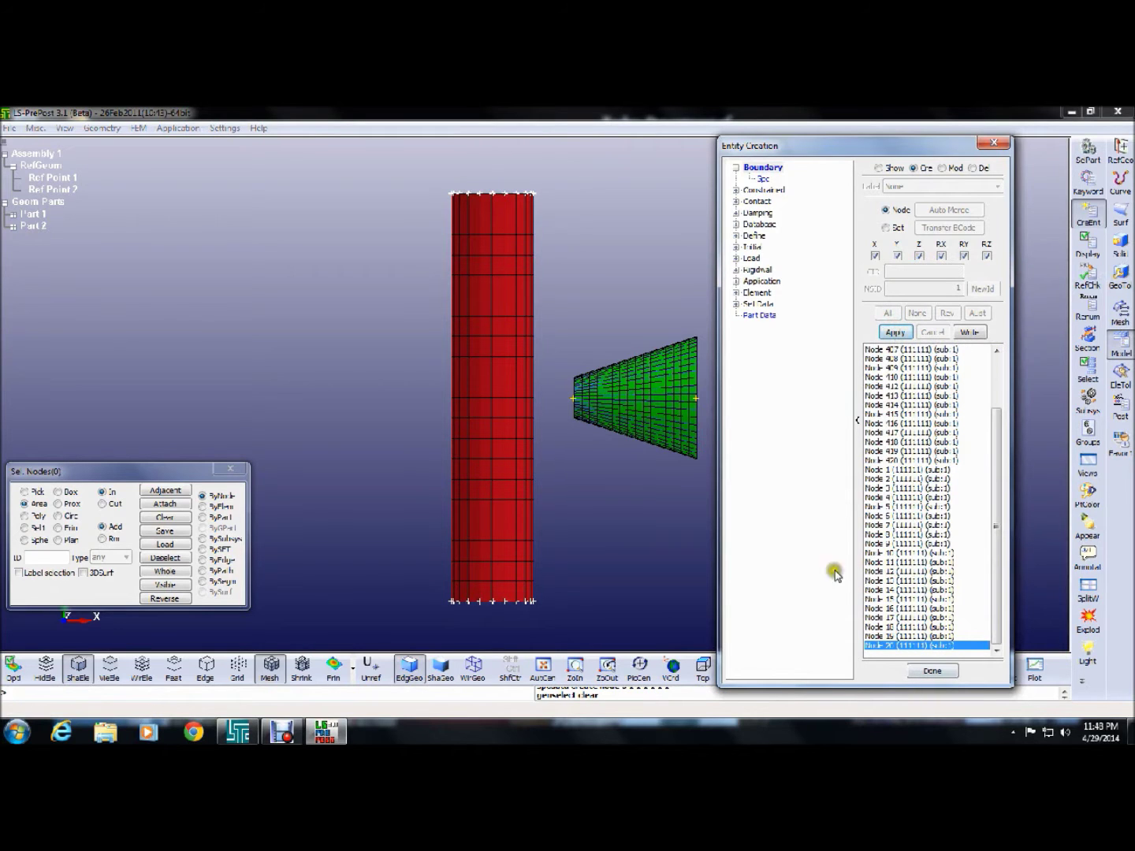
Create a global initial velocity with Vx of -2.0 on all nodes of the cone
{"action": "left_click", "coordinate": [735, 247]}
{"action": "left_click", "coordinate": [771, 260]}
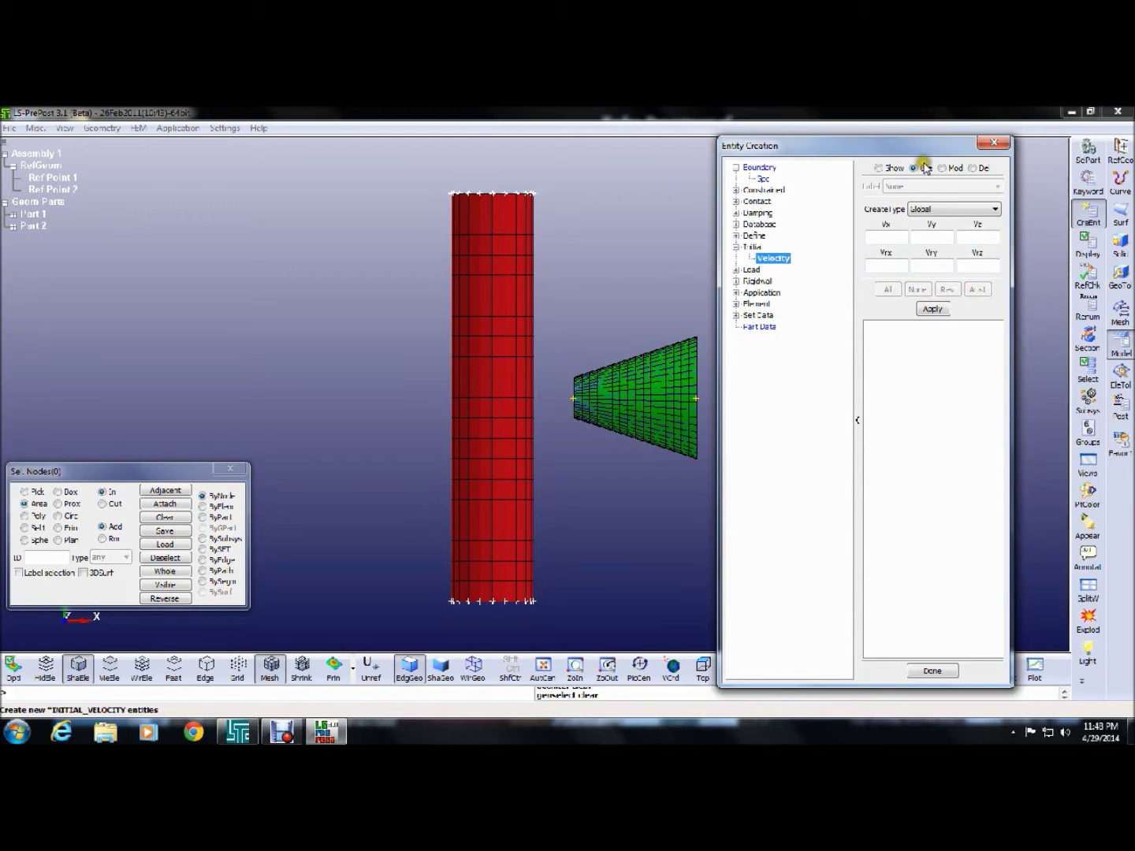
{"action": "left_click", "coordinate": [869, 236]}
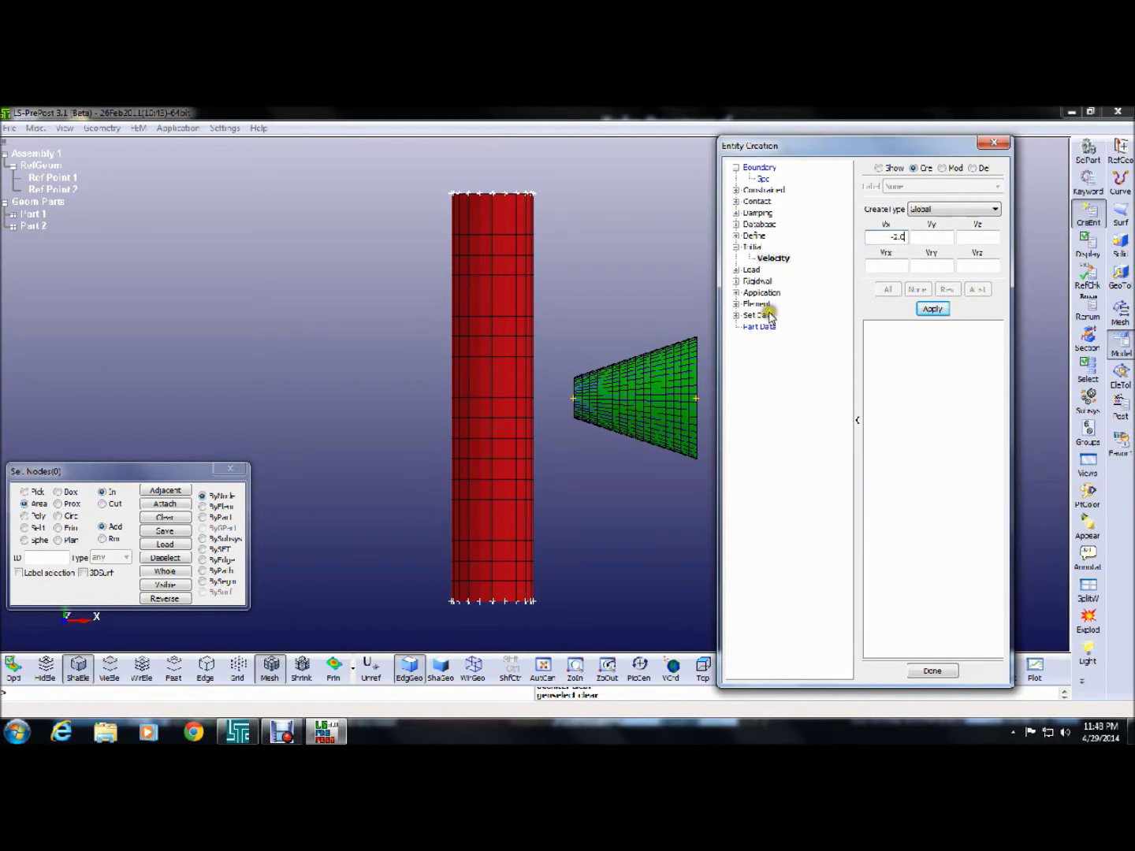
{"action": "left_click_drag", "start_coordinate": [563, 317], "coordinate": [713, 476]}
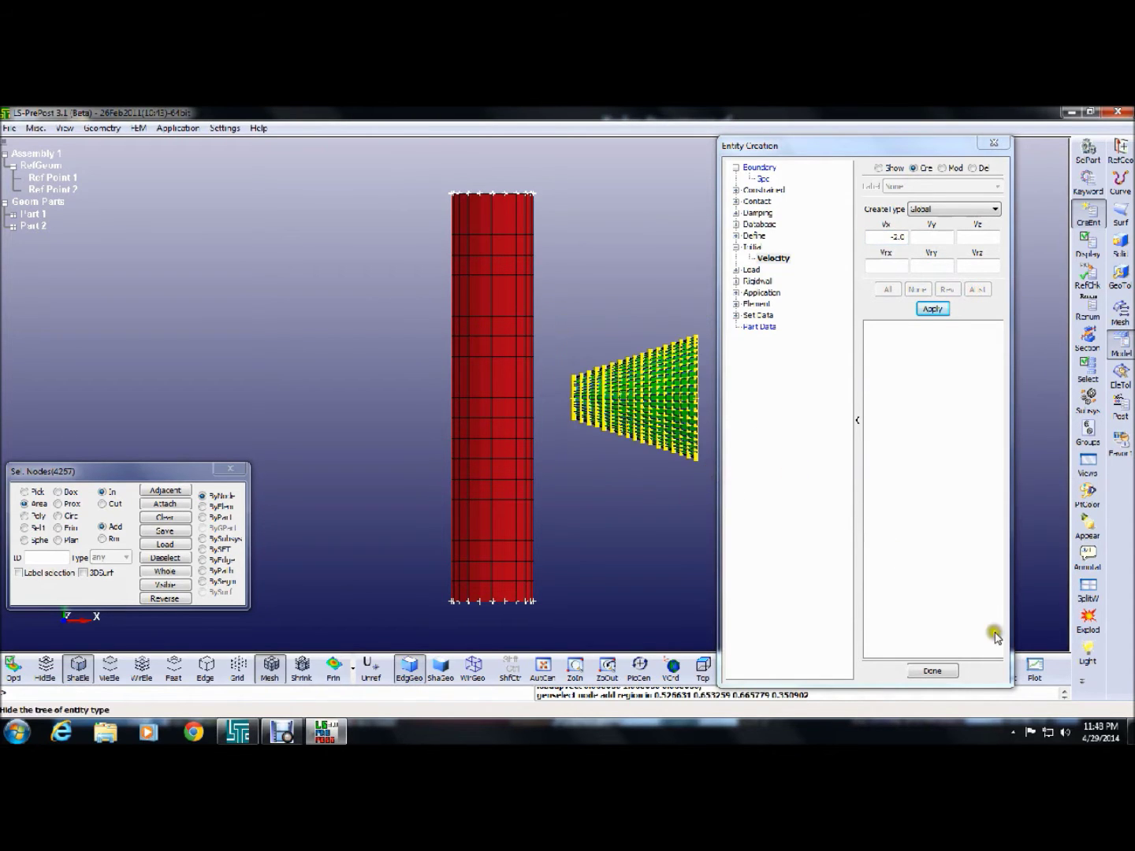
{"action": "left_click", "coordinate": [942, 314]}
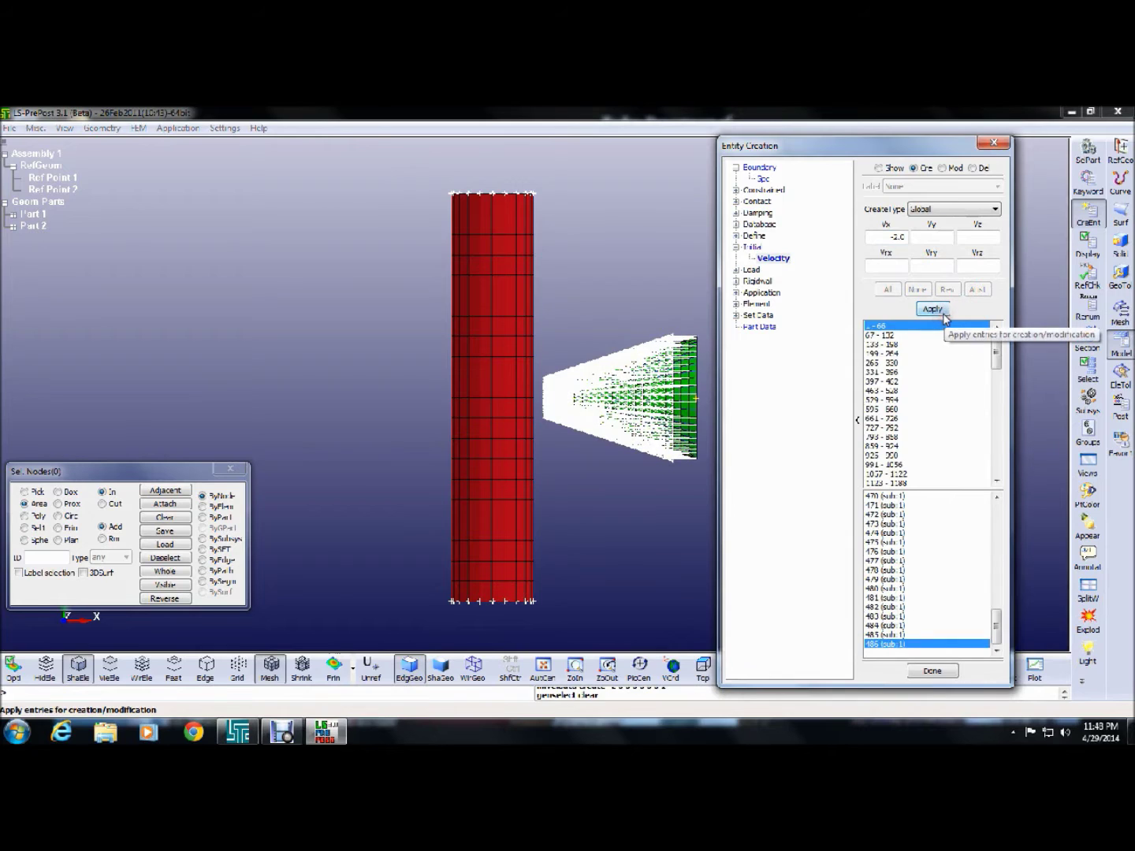
{"action": "left_click", "coordinate": [734, 246]}
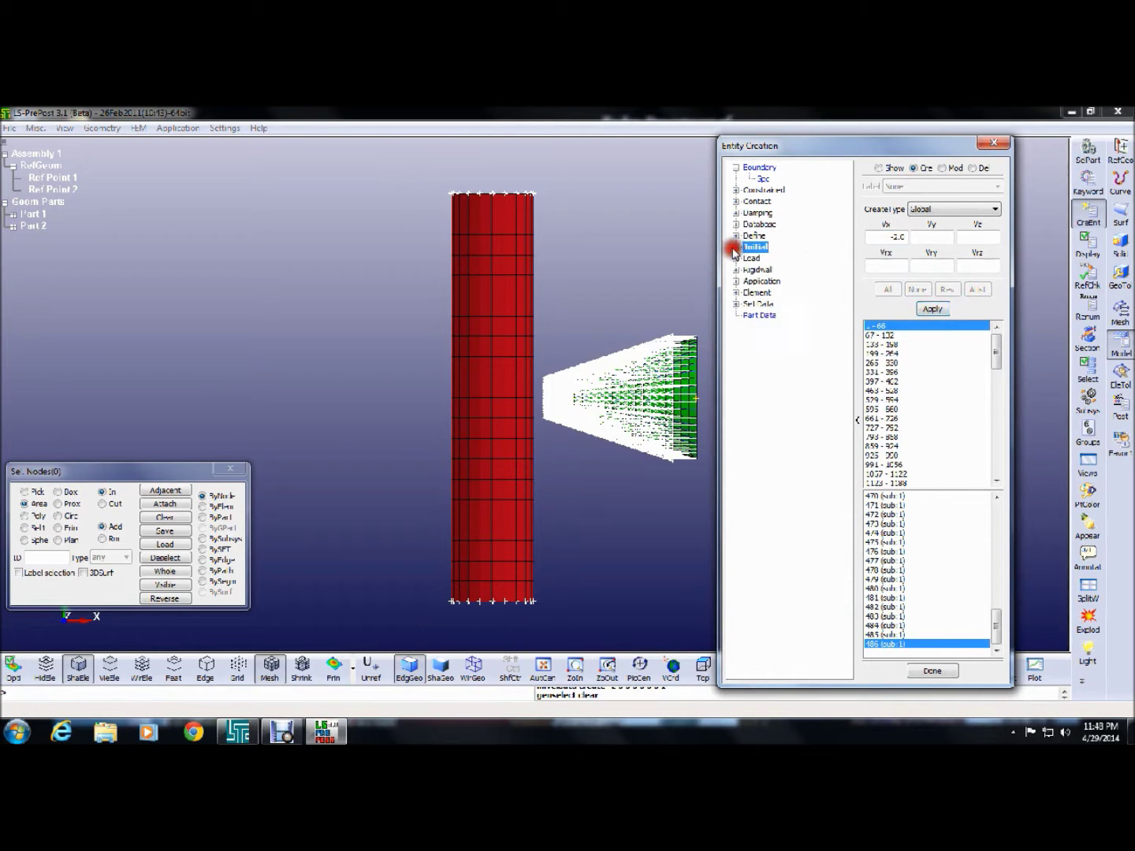
{"action": "left_click", "coordinate": [762, 179]}
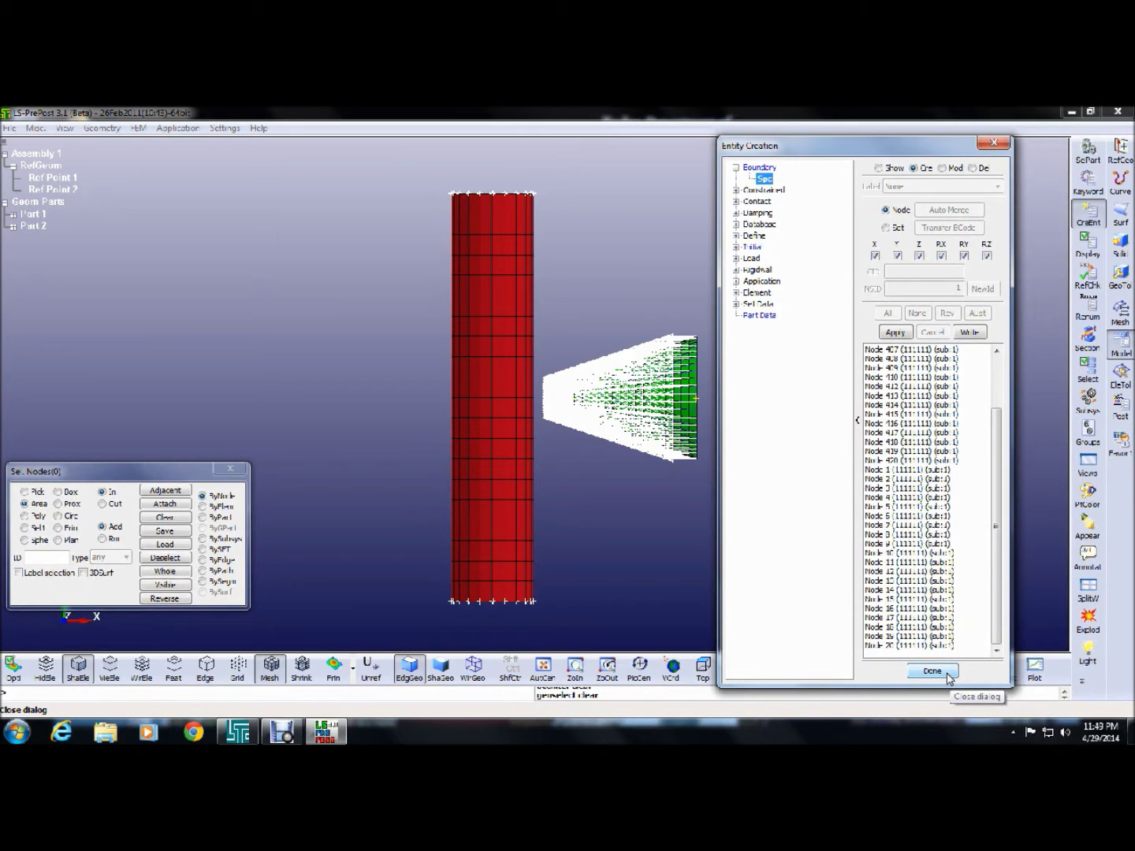
Create a mass element of 100000 on the centre node of the cone's small end face
{"action": "left_click", "coordinate": [736, 293]}
{"action": "left_click", "coordinate": [760, 304]}
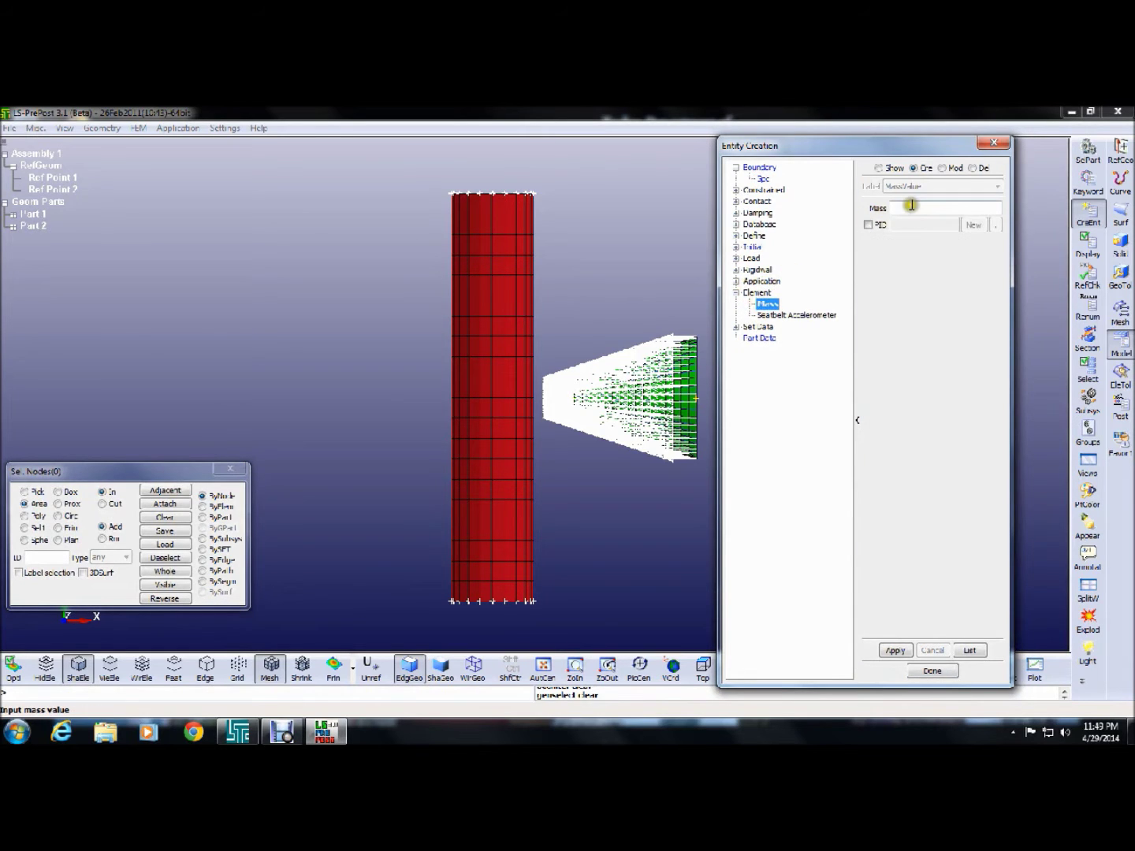
{"action": "left_click", "coordinate": [912, 207]}
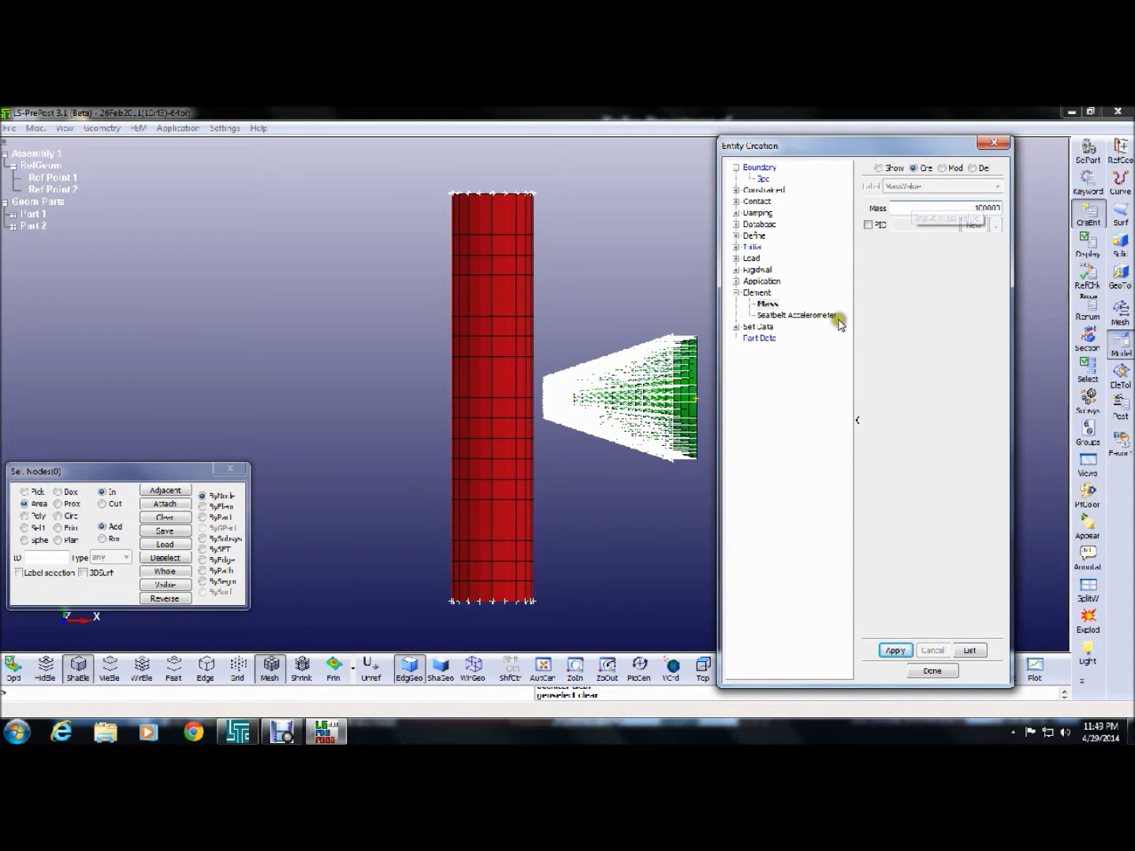
{"action": "left_click", "coordinate": [25, 491]}
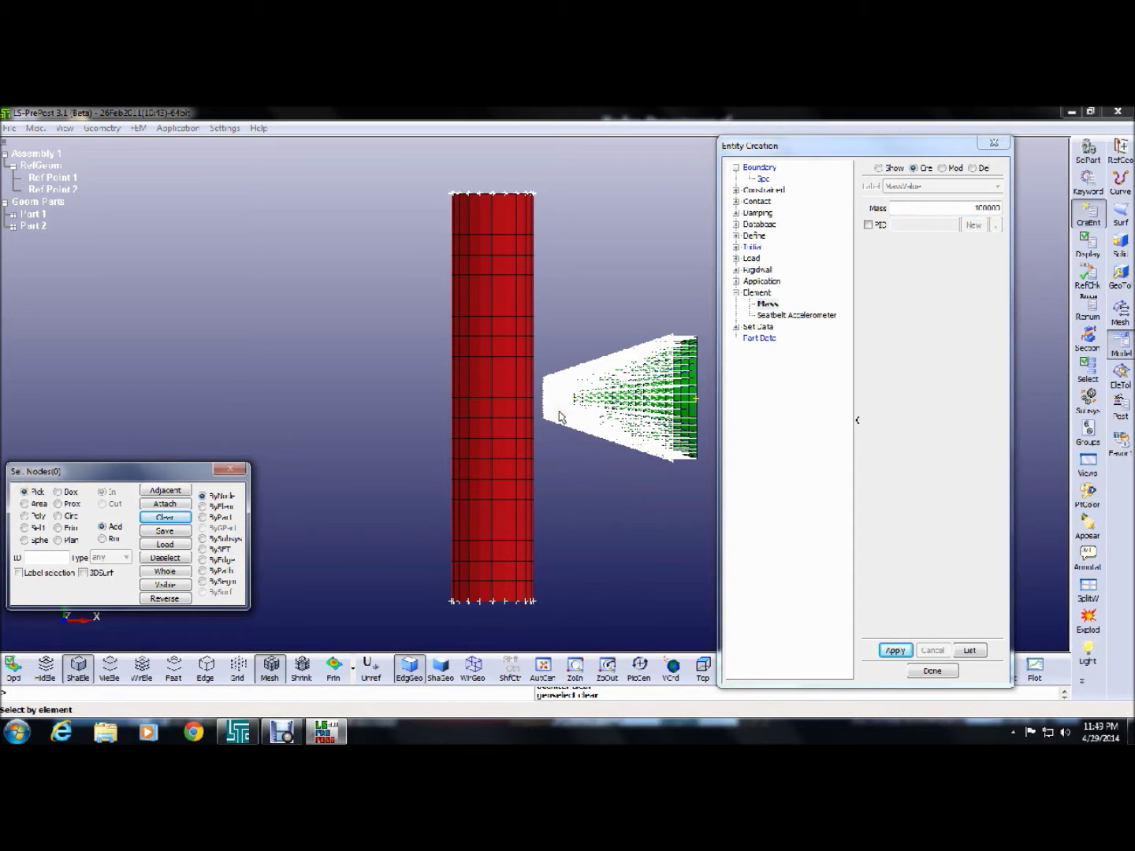
{"action": "scroll", "coordinate": [562, 432], "scroll_direction": "up", "scroll_amount": 5}
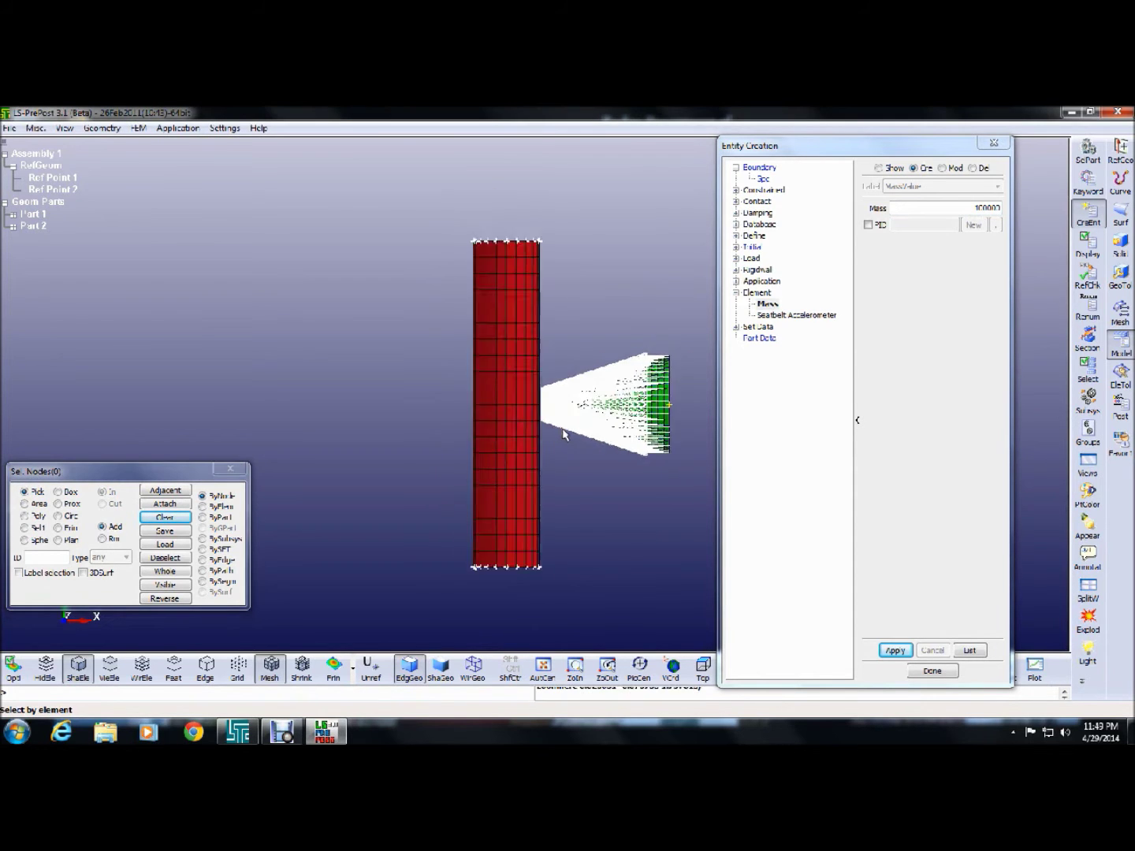
{"action": "left_click_drag", "start_coordinate": [592, 282], "coordinate": [720, 422]}
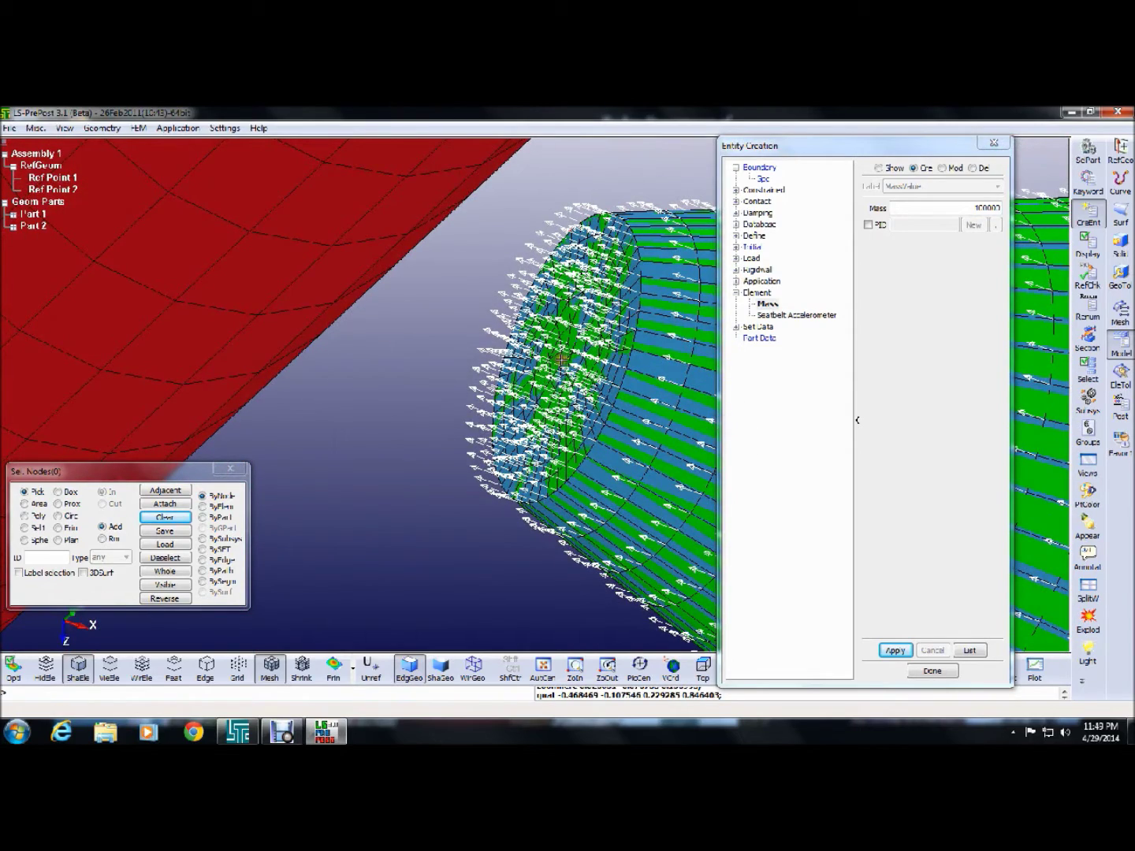
{"action": "left_click", "coordinate": [565, 357]}
{"action": "left_click_drag", "start_coordinate": [438, 397], "coordinate": [439, 399]}
{"action": "left_click_drag", "start_coordinate": [478, 499], "coordinate": [225, 175]}
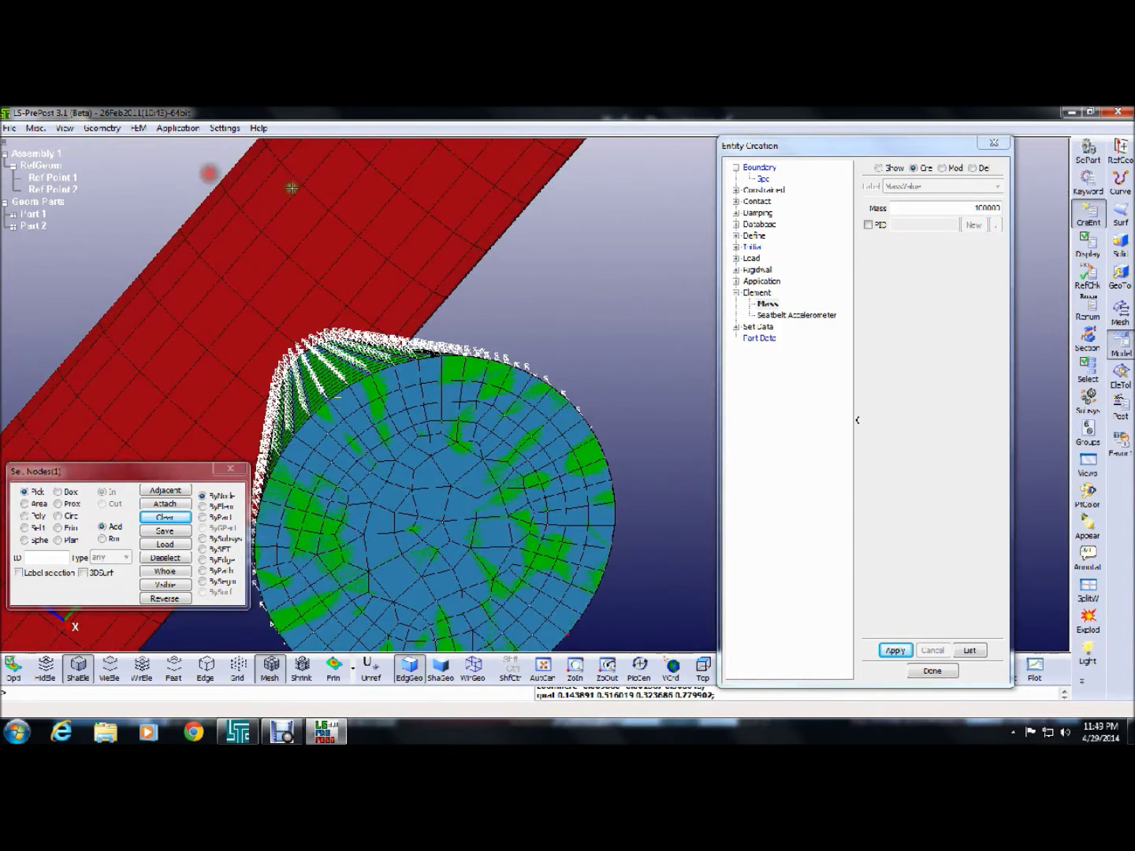
{"action": "left_click", "coordinate": [975, 208]}
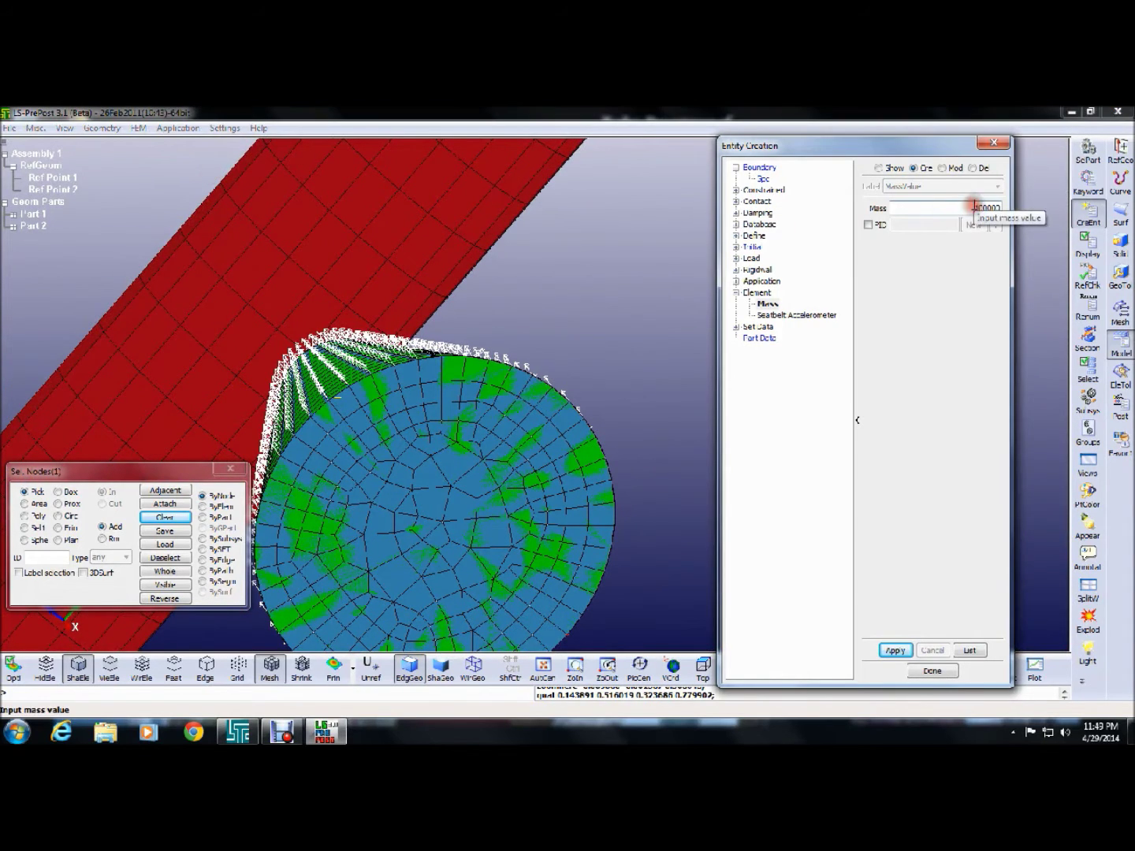
{"action": "left_click", "coordinate": [894, 650]}
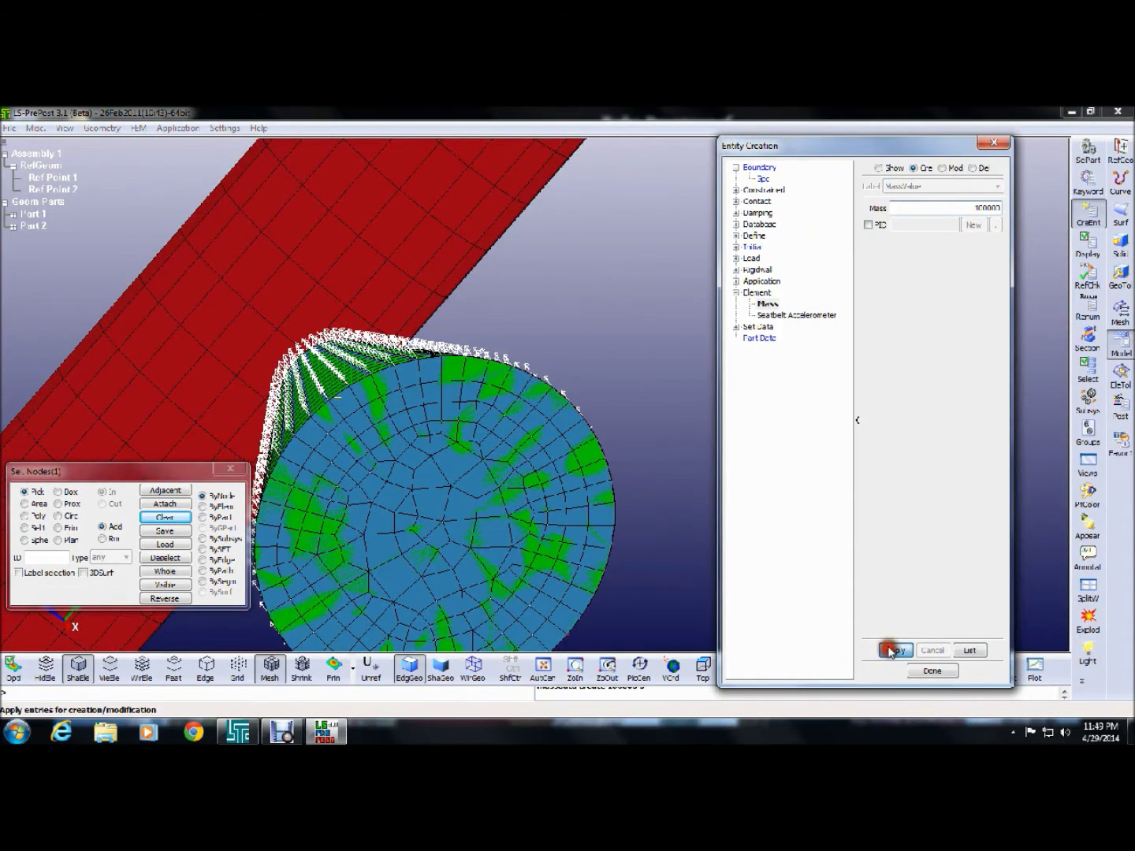
Create a mass element of 500000 on the centre node of the cone's large end face and finish entity creation
{"action": "left_click", "coordinate": [963, 205]}
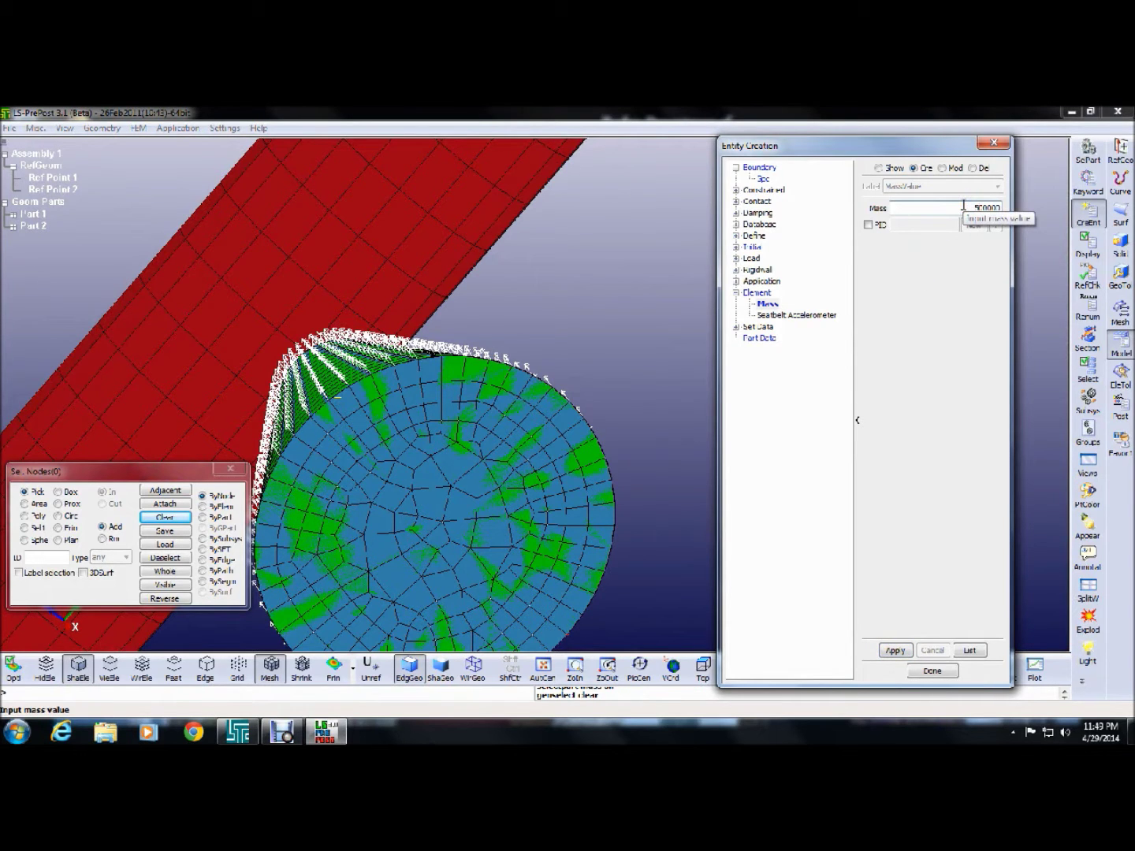
{"action": "left_click", "coordinate": [432, 529]}
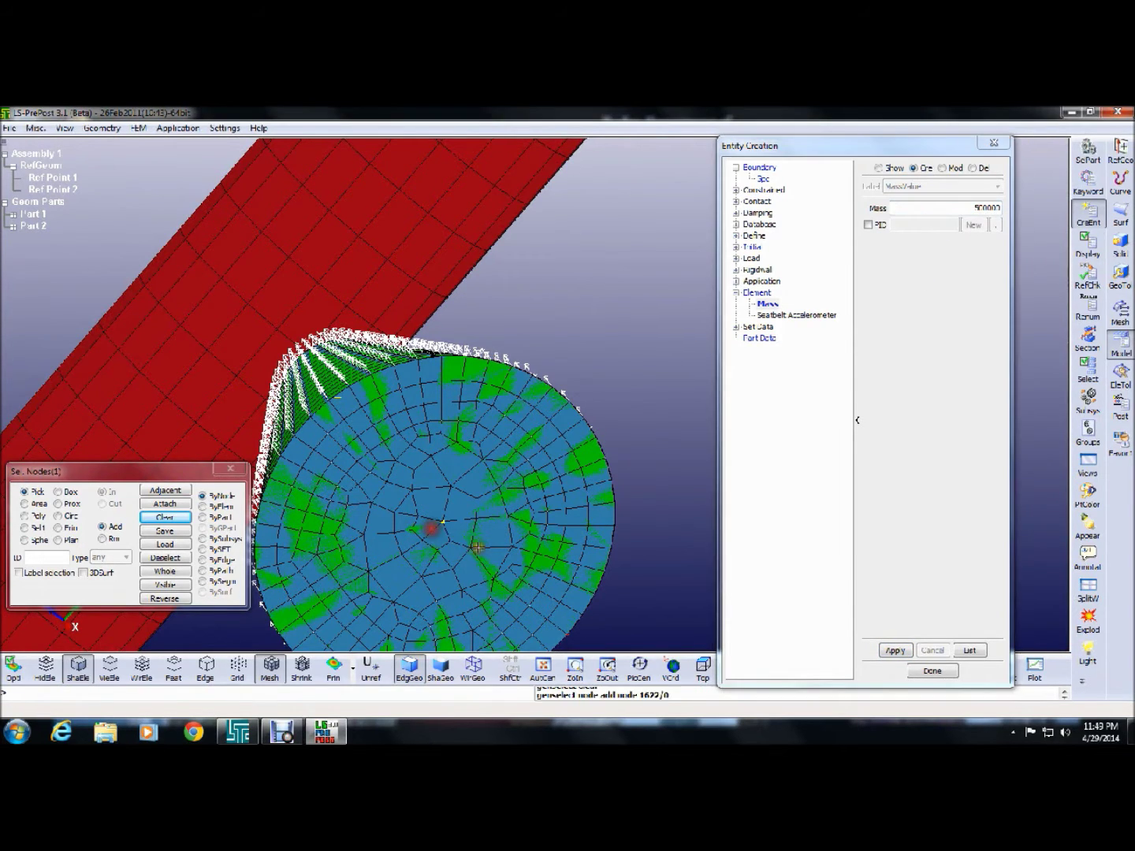
{"action": "left_click", "coordinate": [894, 649]}
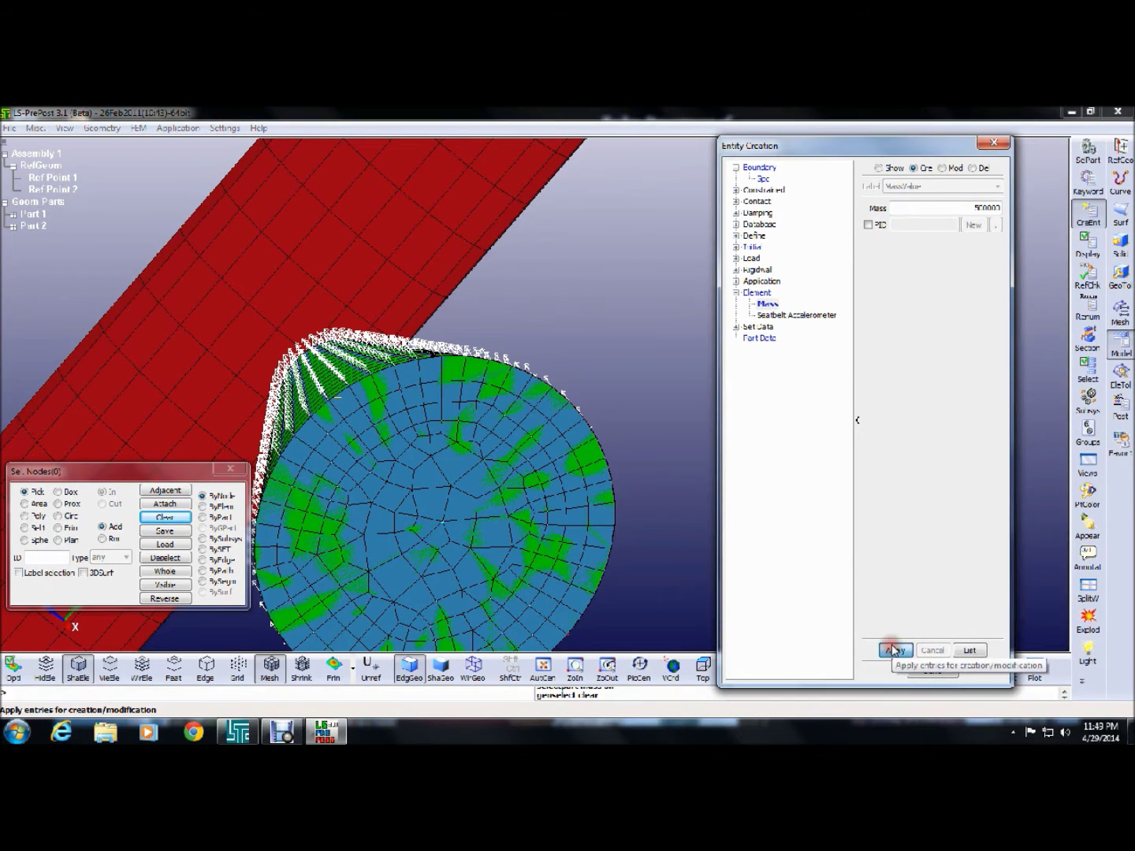
{"action": "left_click", "coordinate": [940, 675]}
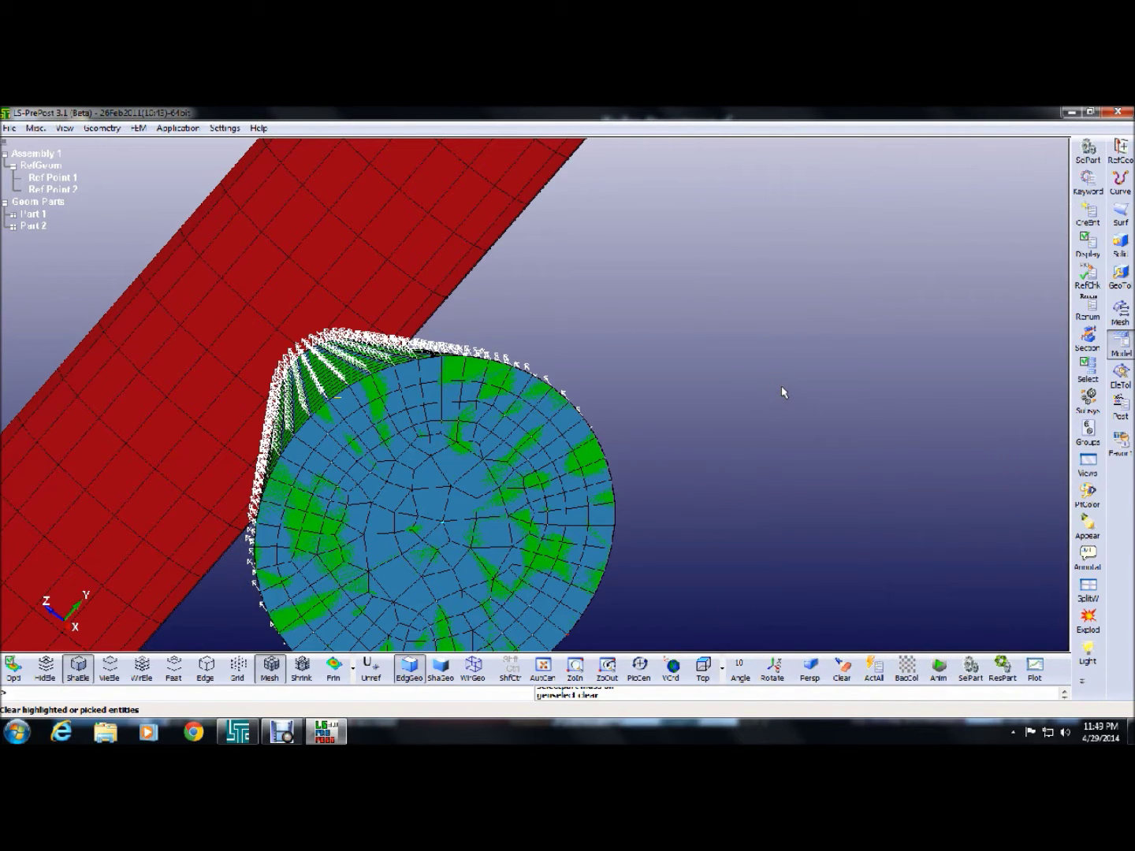
List all available keywords in the Keyword Manager and select the 001 ELASTIC material under MAT
{"action": "scroll", "coordinate": [783, 392], "scroll_direction": "down", "scroll_amount": 5}
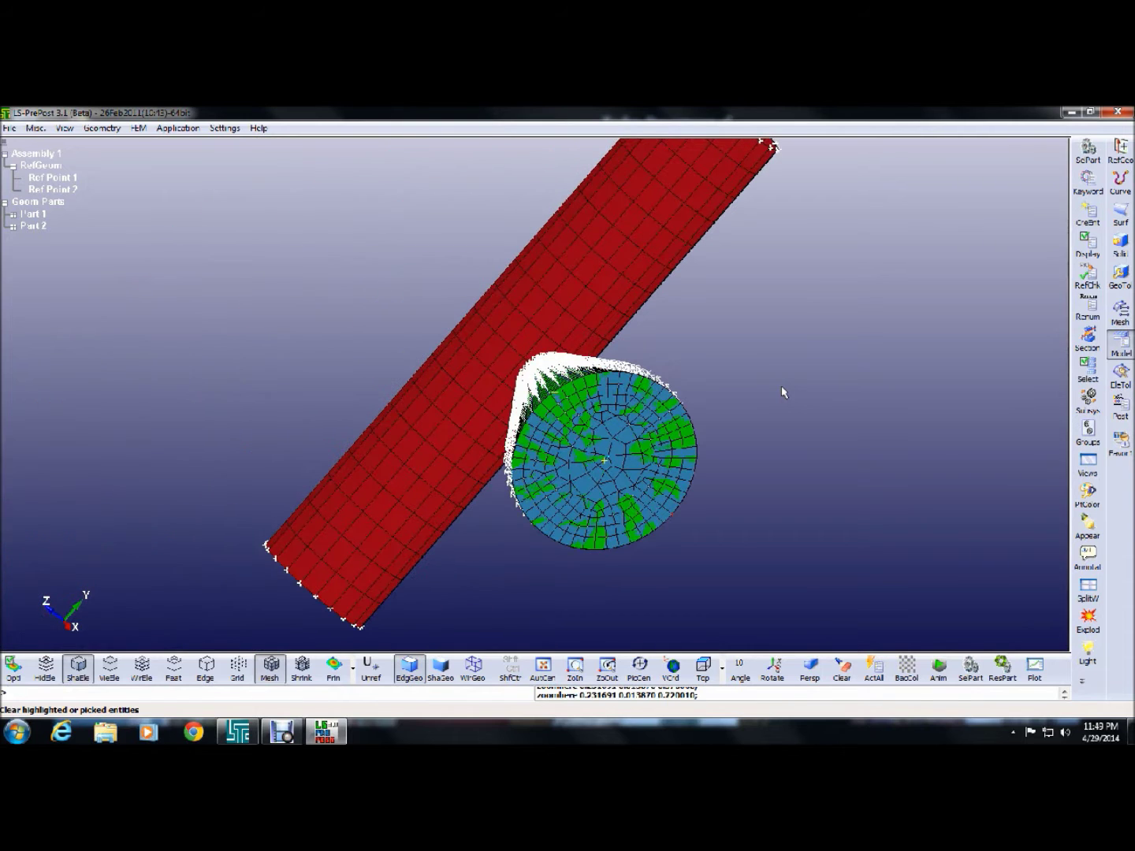
{"action": "left_click", "coordinate": [1087, 183]}
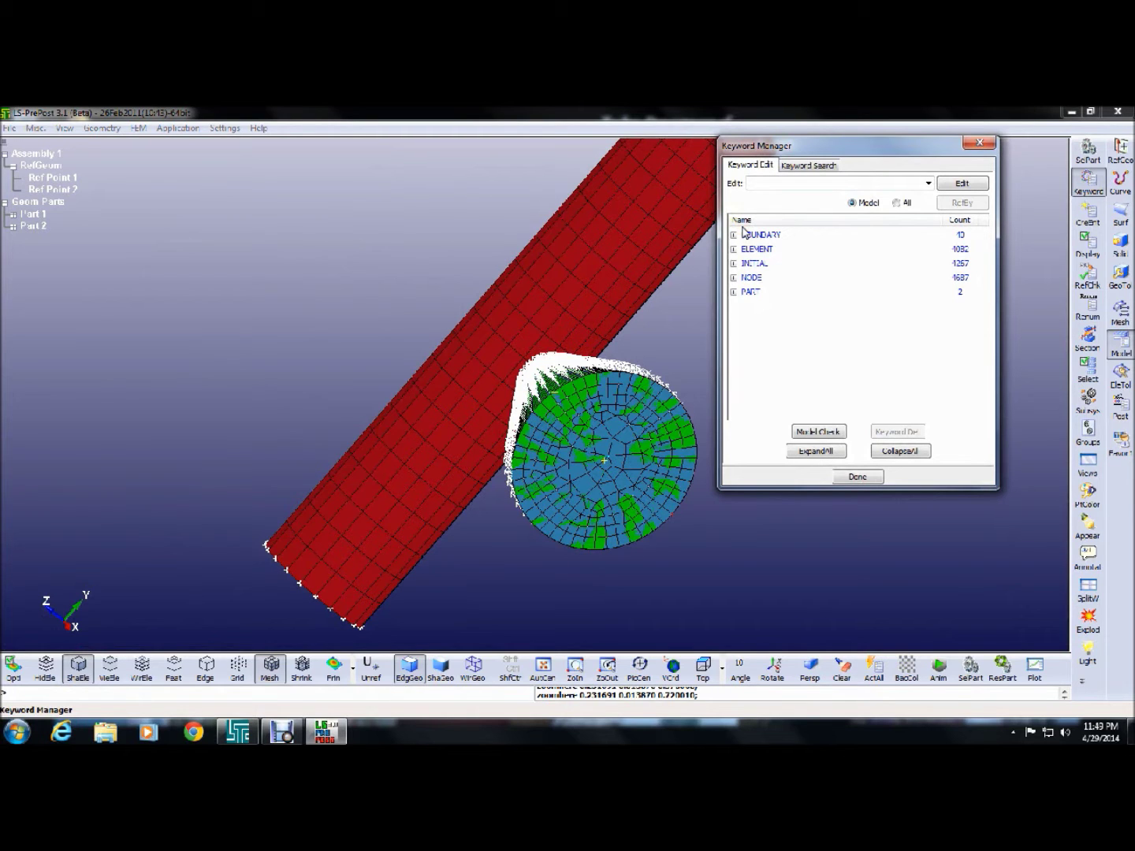
{"action": "left_click", "coordinate": [895, 203]}
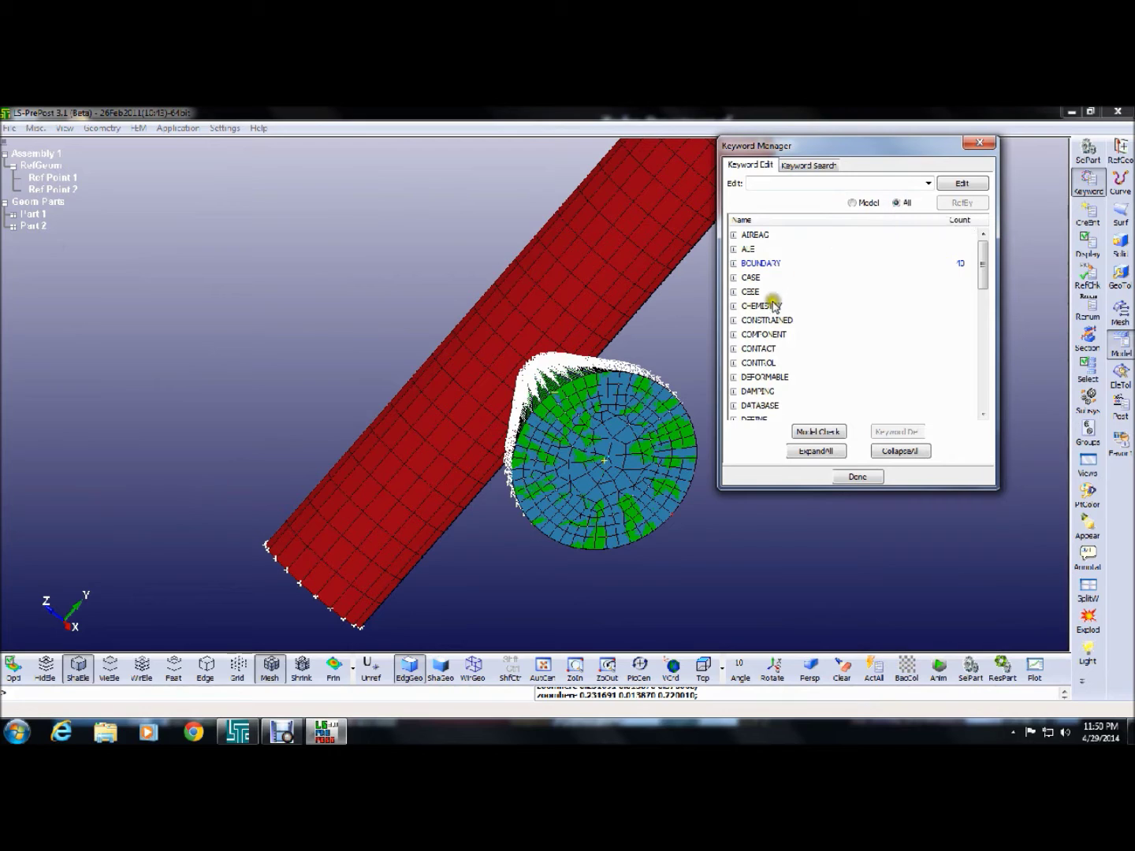
{"action": "left_click_drag", "start_coordinate": [981, 264], "coordinate": [977, 334]}
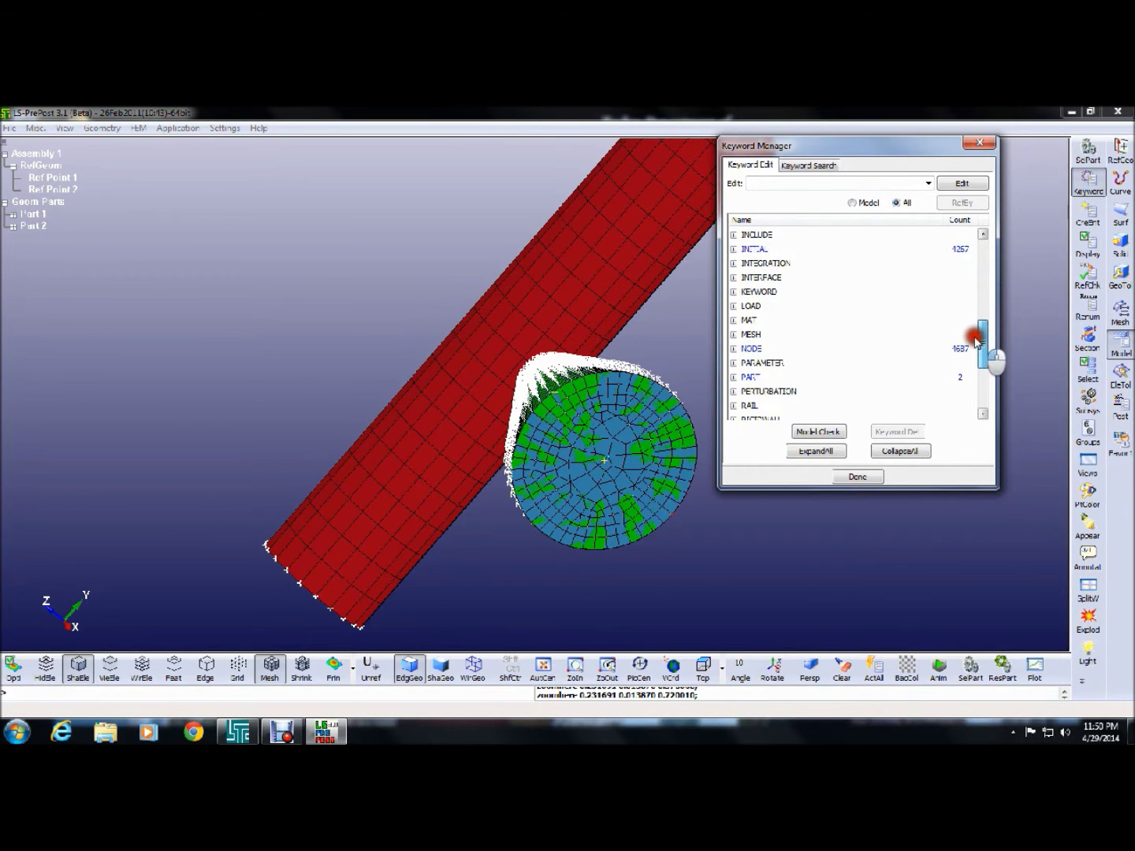
{"action": "left_click", "coordinate": [733, 320]}
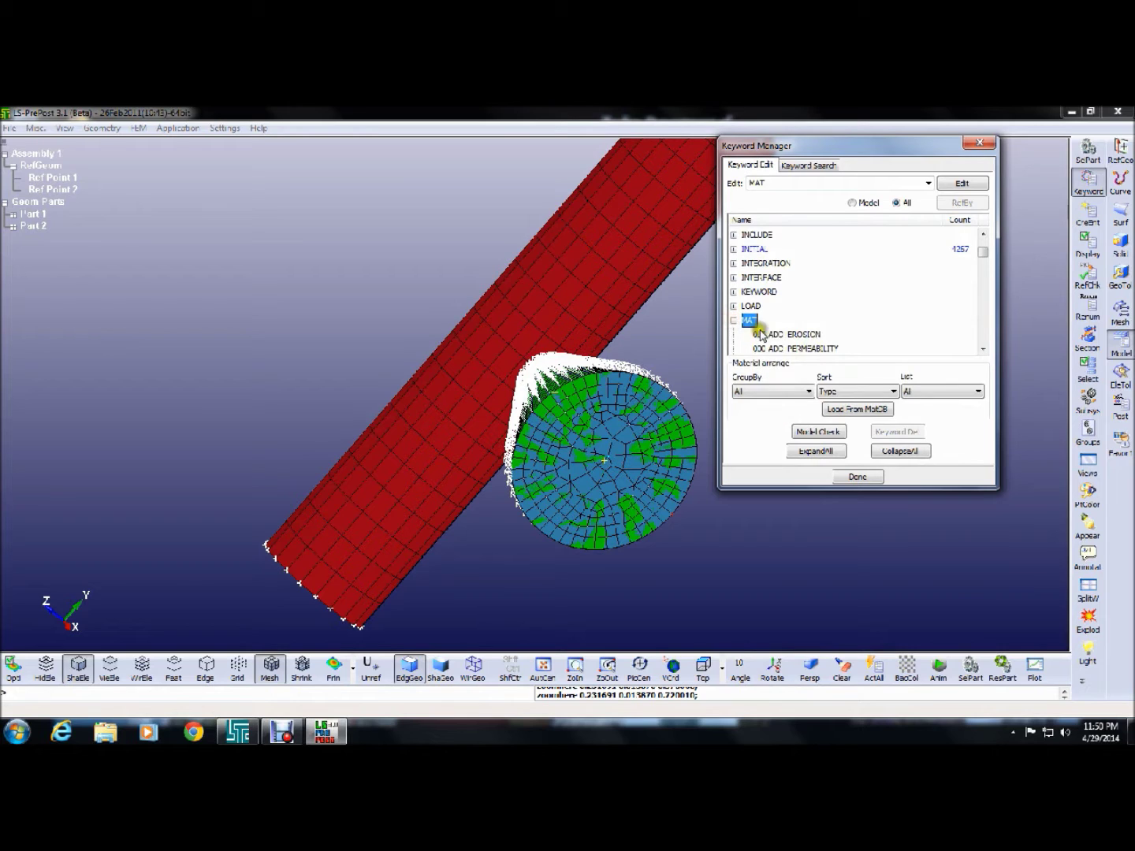
{"action": "left_click", "coordinate": [978, 349]}
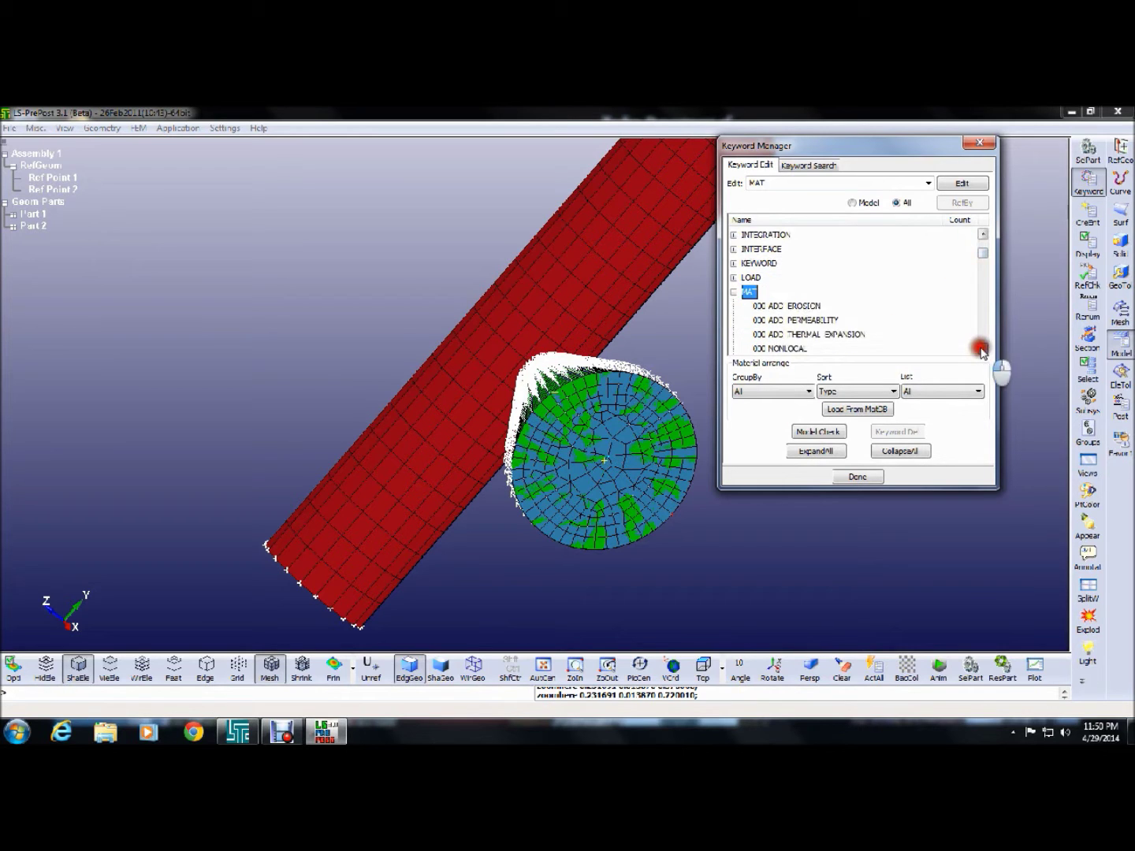
{"action": "left_click", "coordinate": [982, 350]}
{"action": "left_click", "coordinate": [983, 349]}
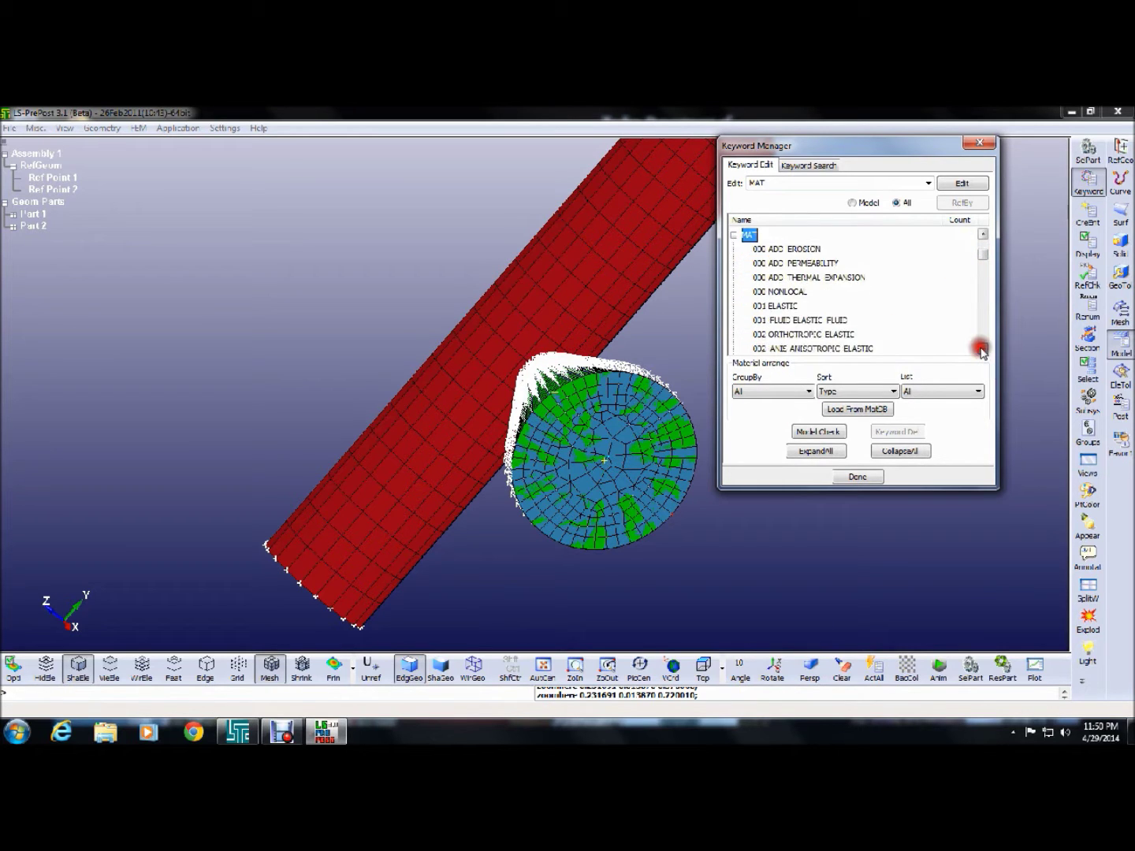
{"action": "left_click", "coordinate": [983, 350]}
{"action": "left_click", "coordinate": [982, 350]}
{"action": "left_click", "coordinate": [981, 350]}
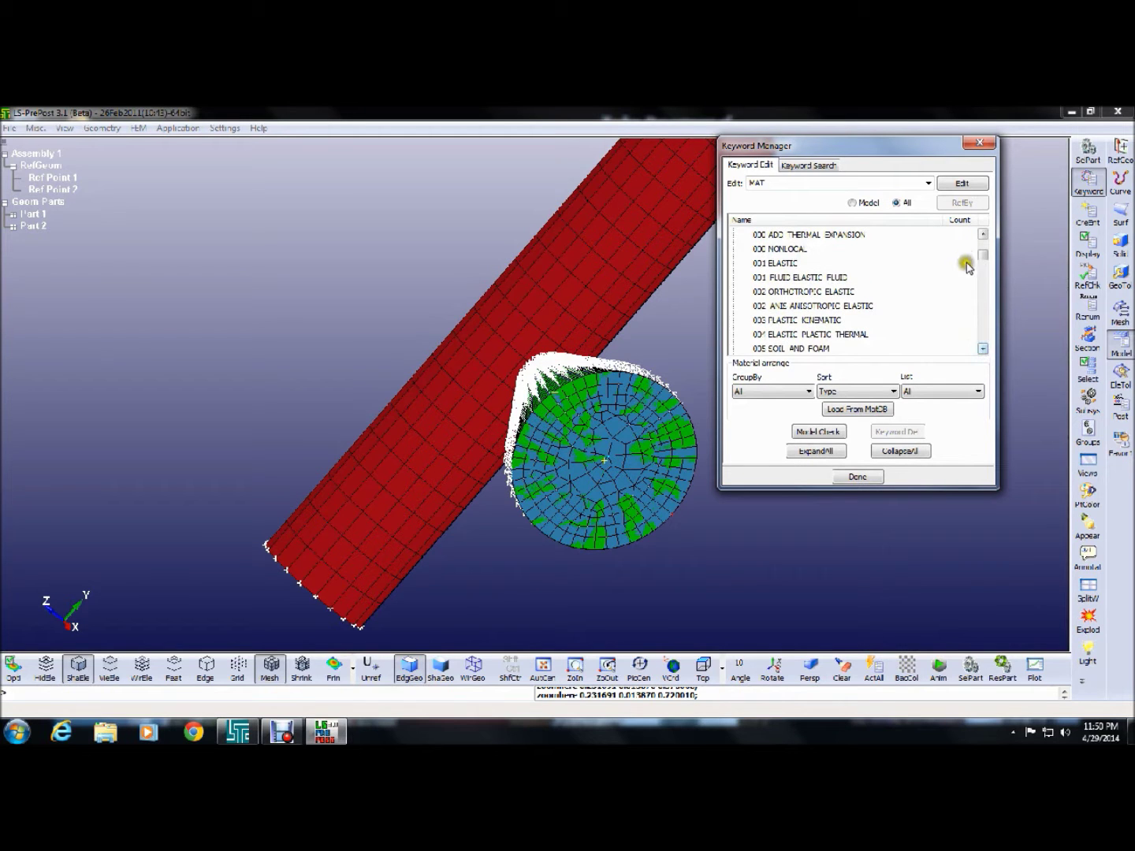
{"action": "left_click", "coordinate": [780, 262]}
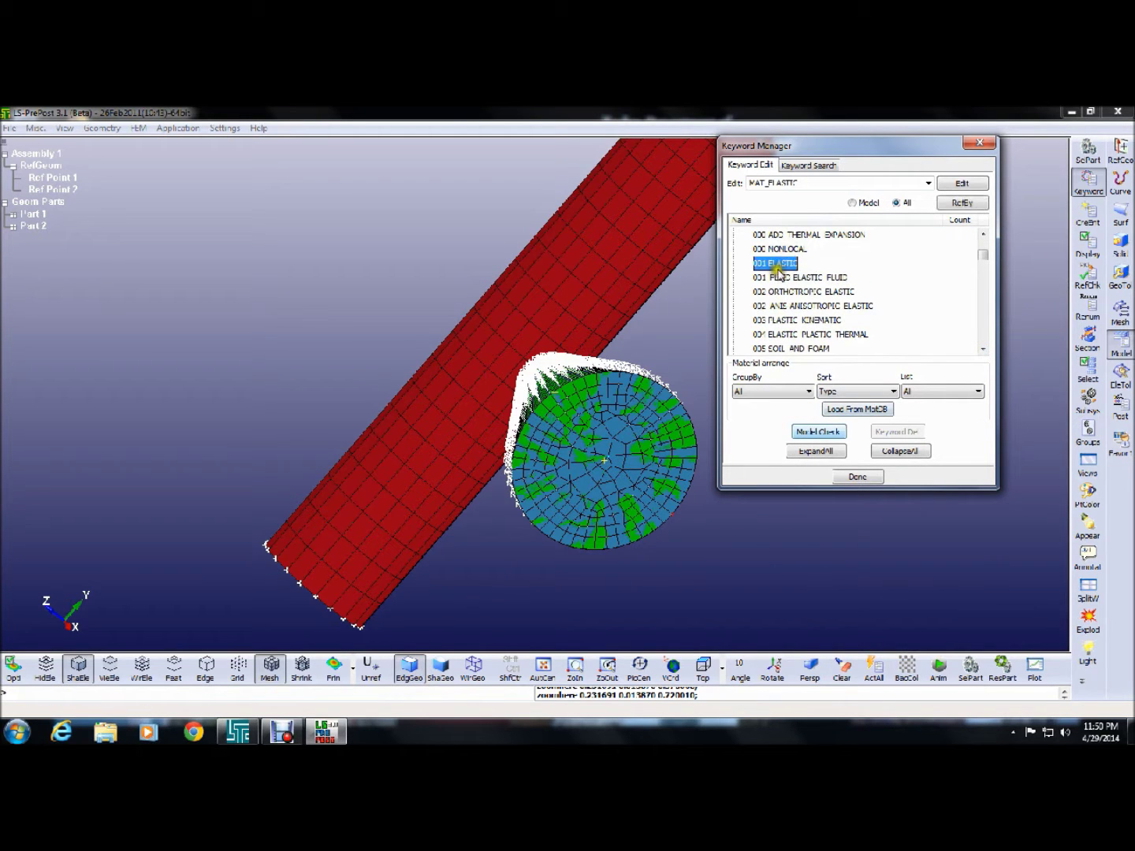
Start a new MAT_ELASTIC card titled Elastic with a new material ID of 1
{"action": "double_click", "coordinate": [778, 251]}
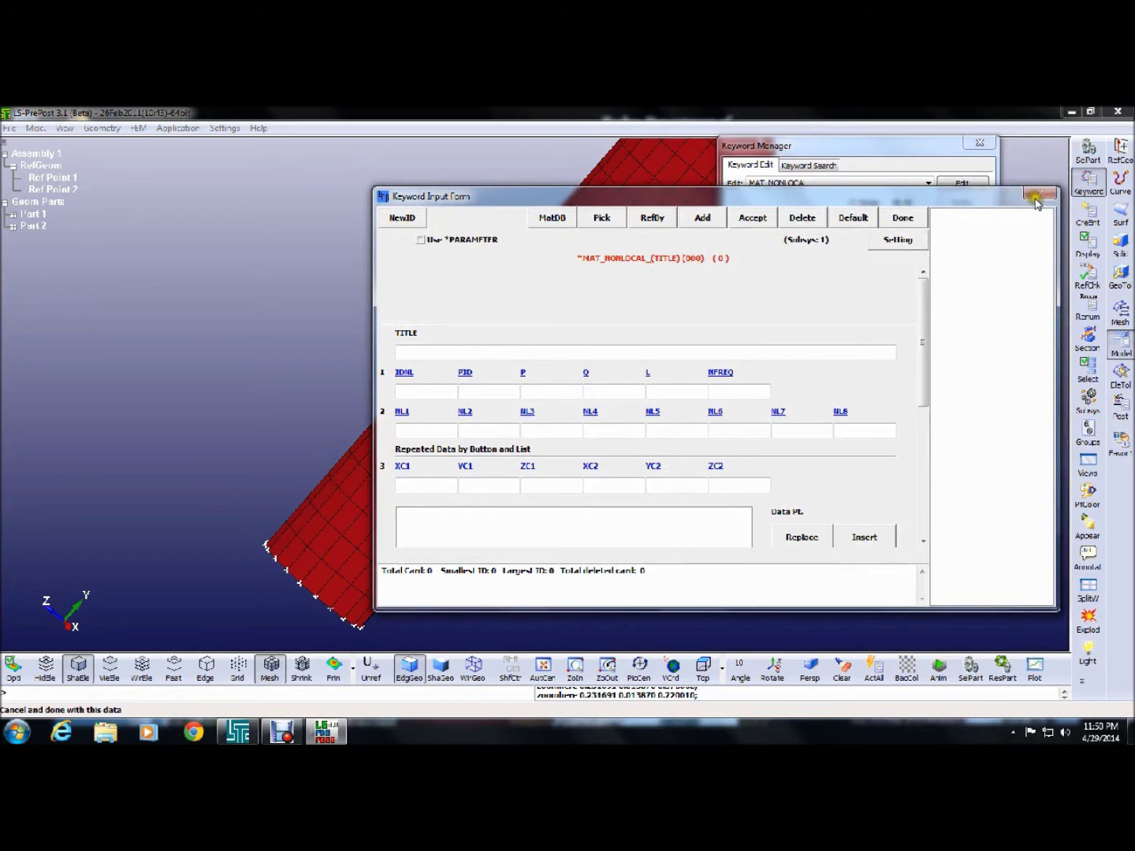
{"action": "left_click", "coordinate": [901, 217]}
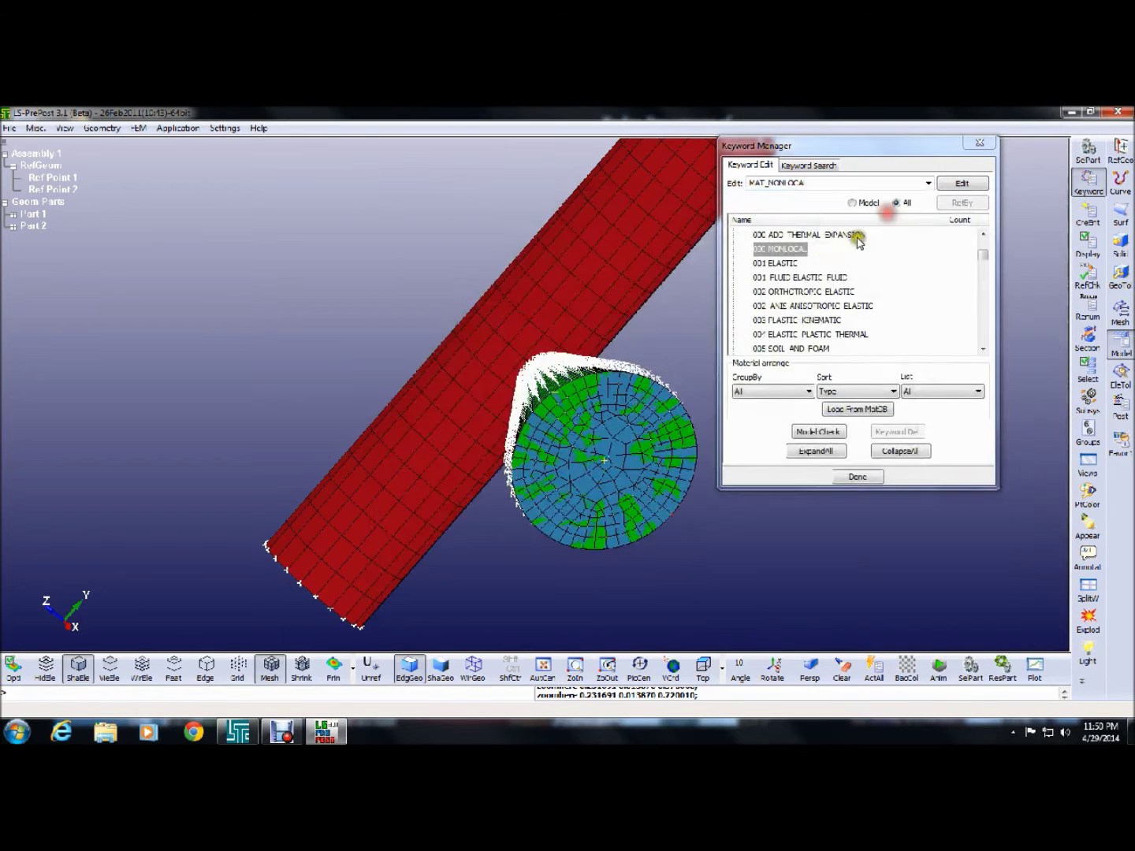
{"action": "double_click", "coordinate": [780, 263]}
{"action": "left_click", "coordinate": [445, 349]}
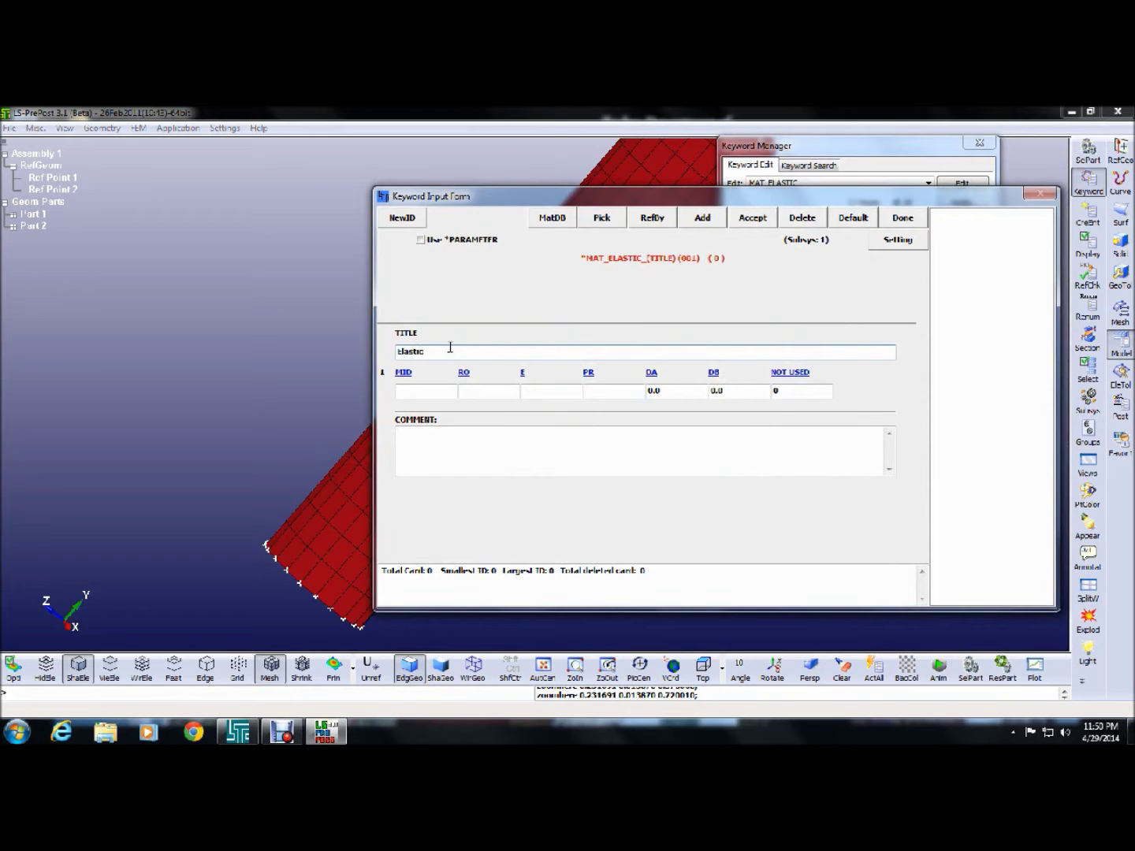
{"action": "left_click", "coordinate": [400, 218]}
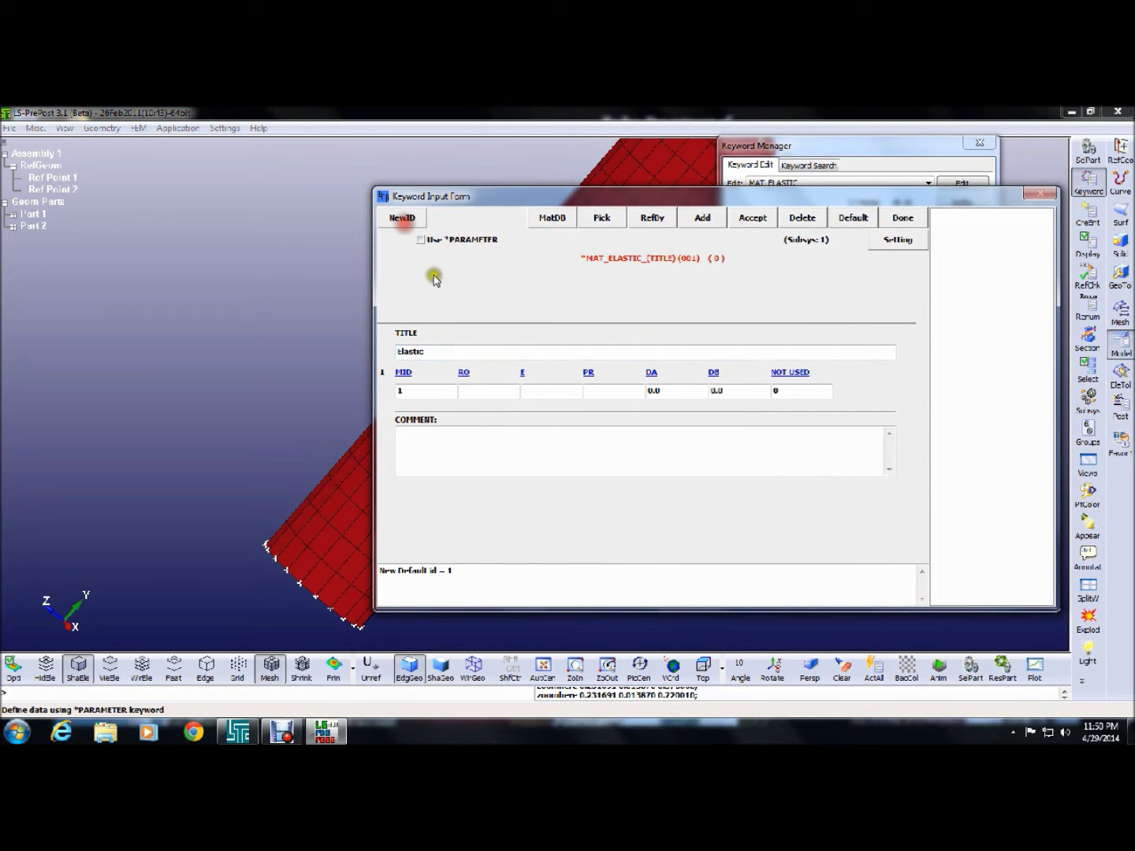
Set the elastic material's density to 8050, Young's modulus to 2e+11 and Poisson's ratio to 0.3, and save the card
{"action": "left_click", "coordinate": [472, 387]}
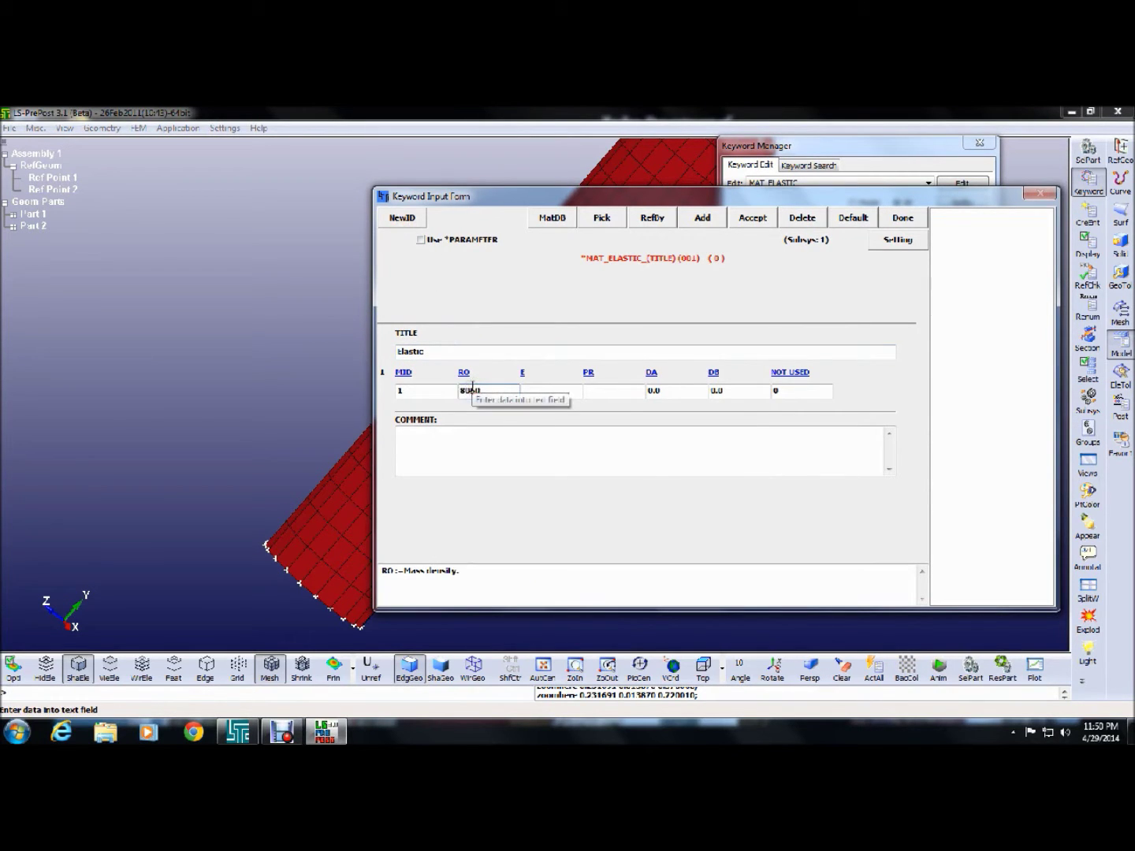
{"action": "left_click", "coordinate": [551, 387]}
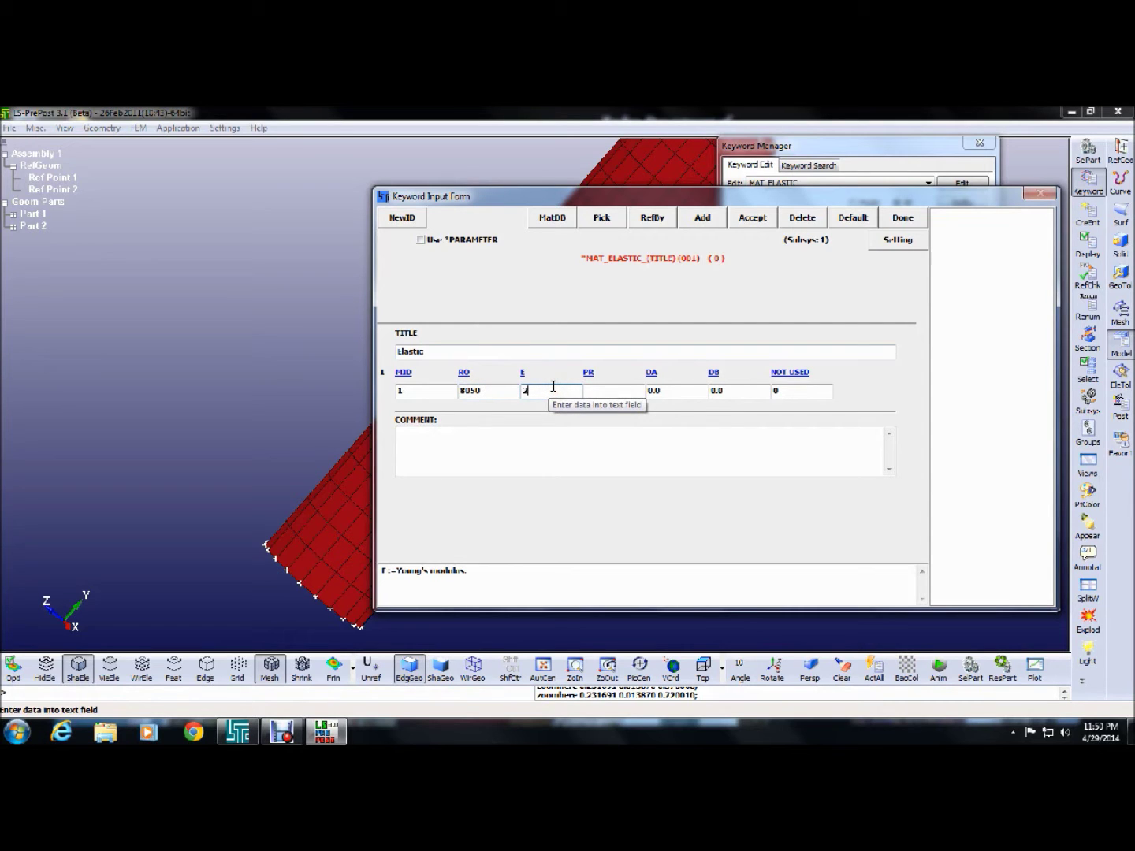
{"action": "type", "text": "2e+"}
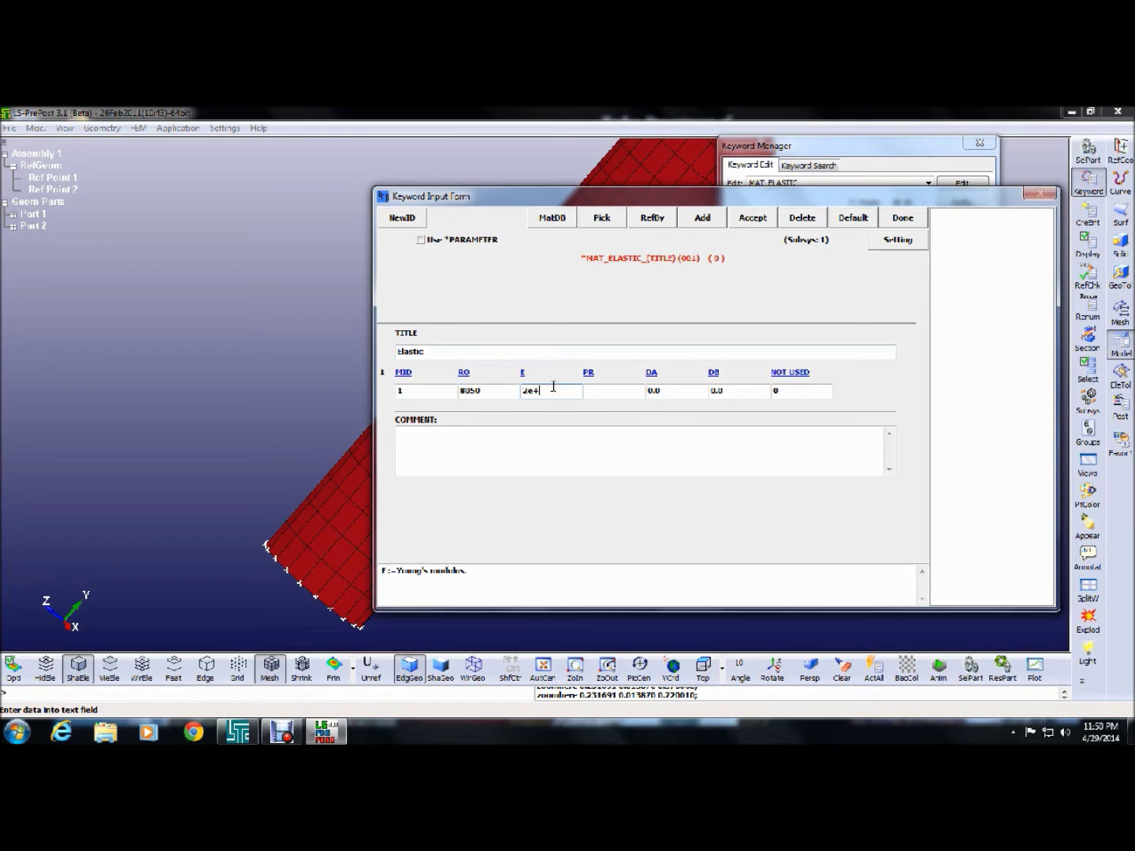
{"action": "type", "text": "11"}
{"action": "left_click", "coordinate": [609, 389]}
{"action": "type", "text": "0.3"}
{"action": "left_click", "coordinate": [680, 389]}
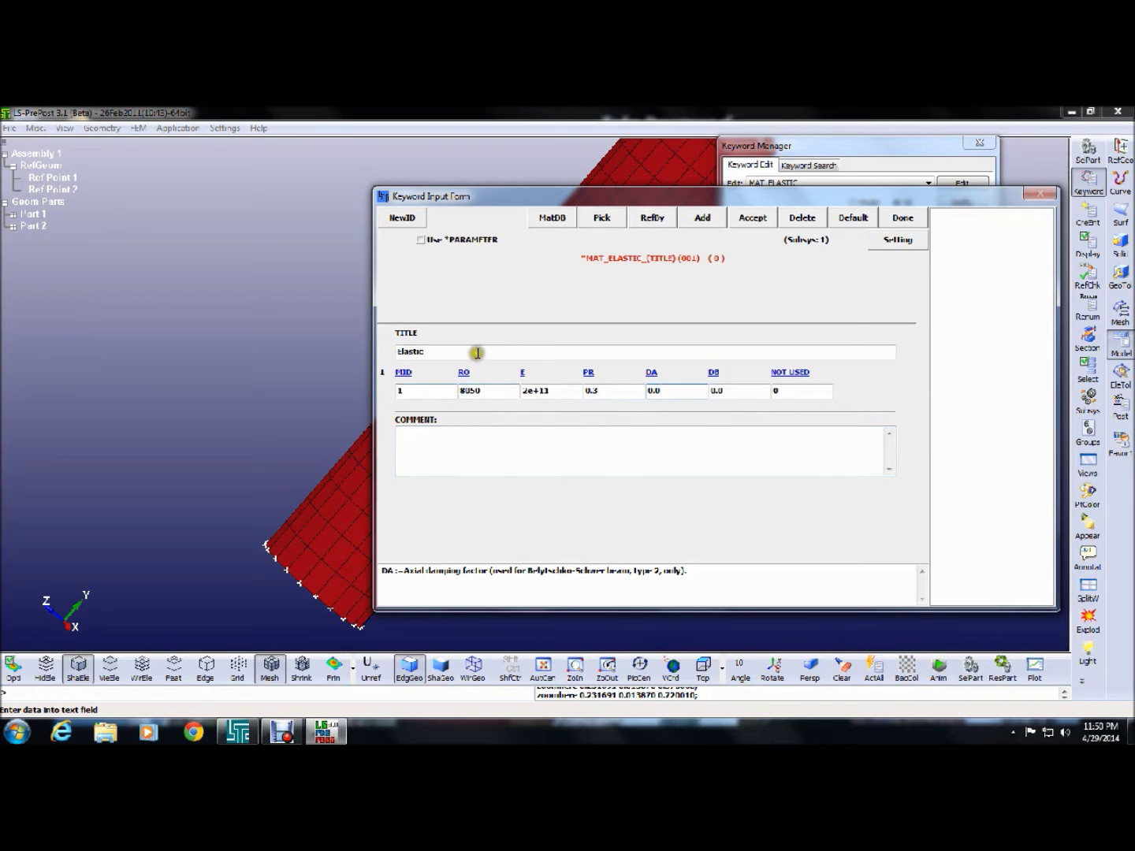
{"action": "left_click", "coordinate": [740, 217]}
{"action": "left_click", "coordinate": [903, 219]}
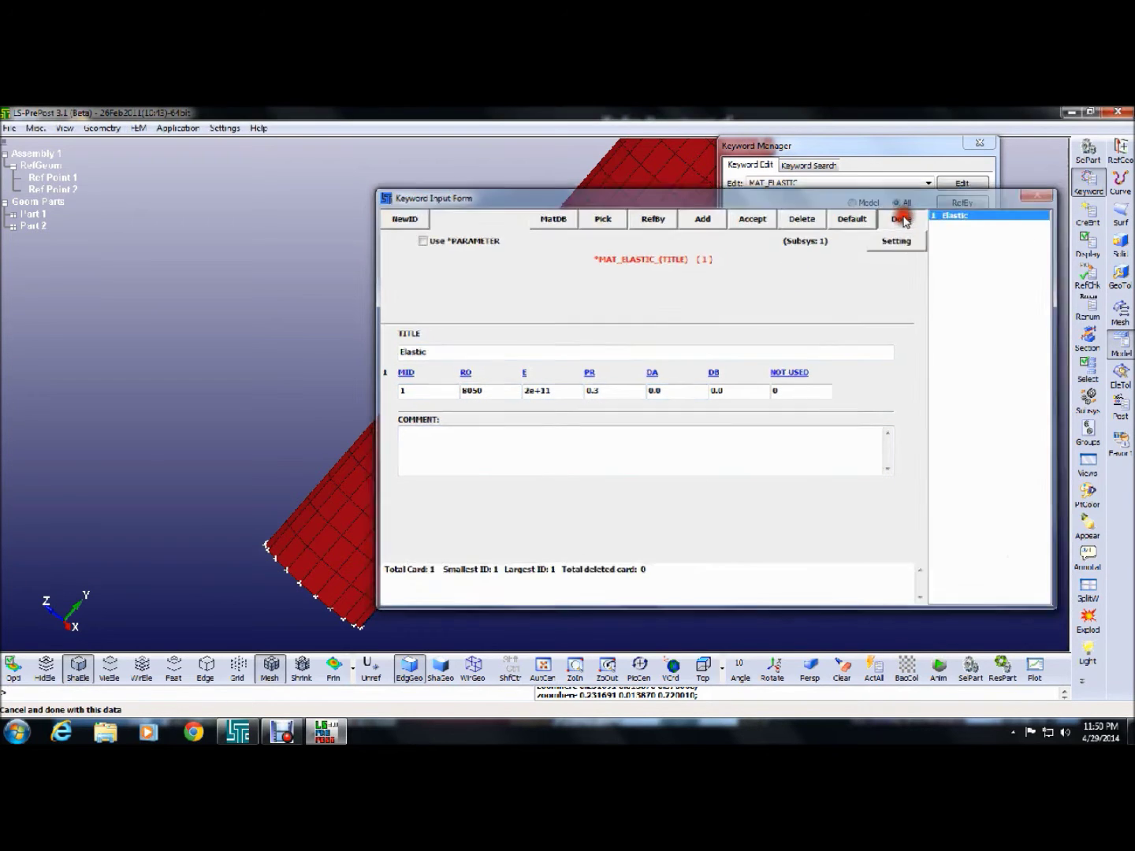
Start a MAT_PIECEWISE_LINEAR_PLASTICITY card with new material ID 2, density 8050 and Young's modulus 2e+11
{"action": "left_click_drag", "start_coordinate": [982, 257], "coordinate": [982, 263]}
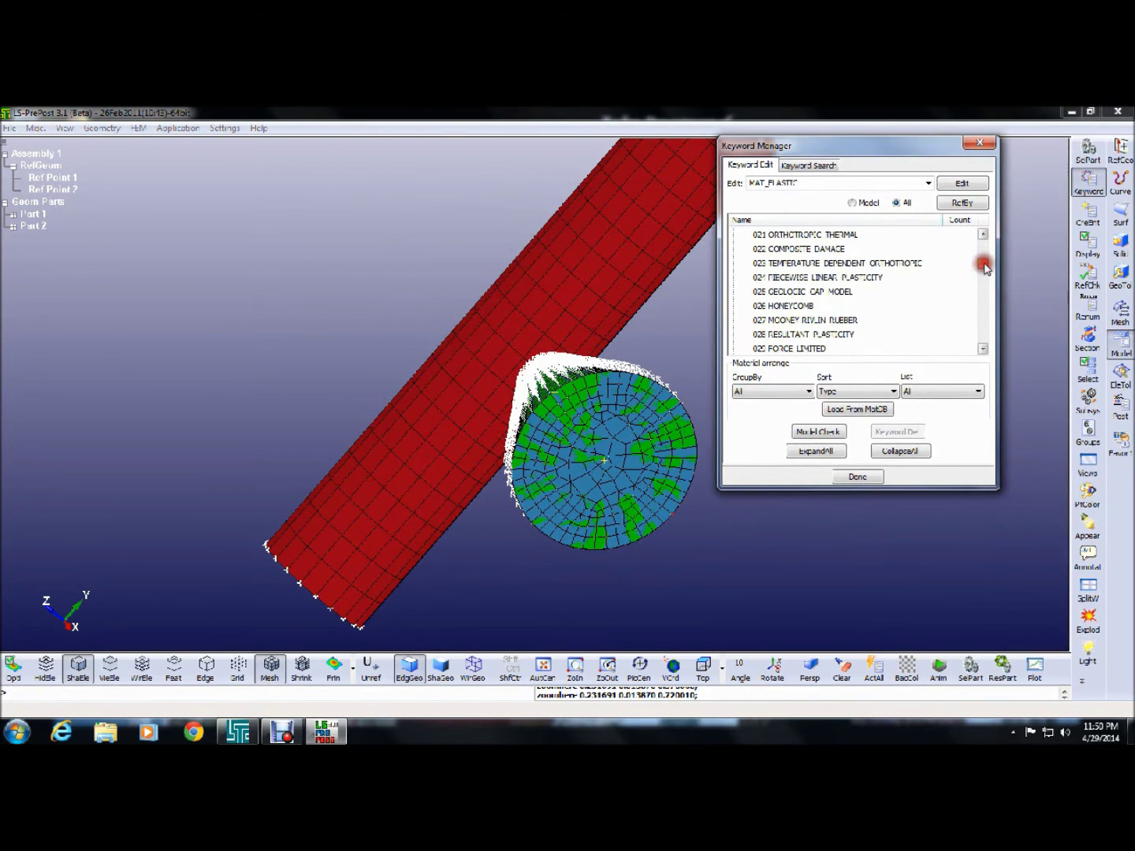
{"action": "left_click", "coordinate": [811, 278]}
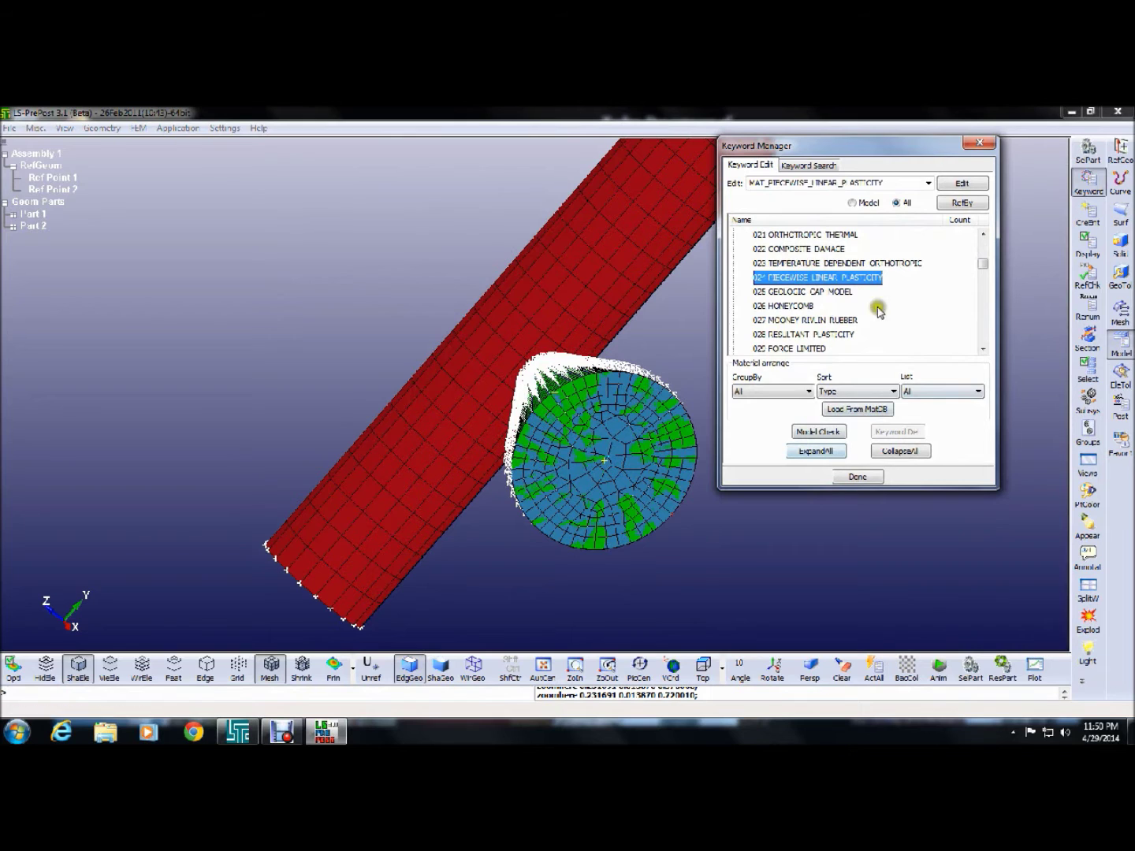
{"action": "double_click", "coordinate": [865, 280]}
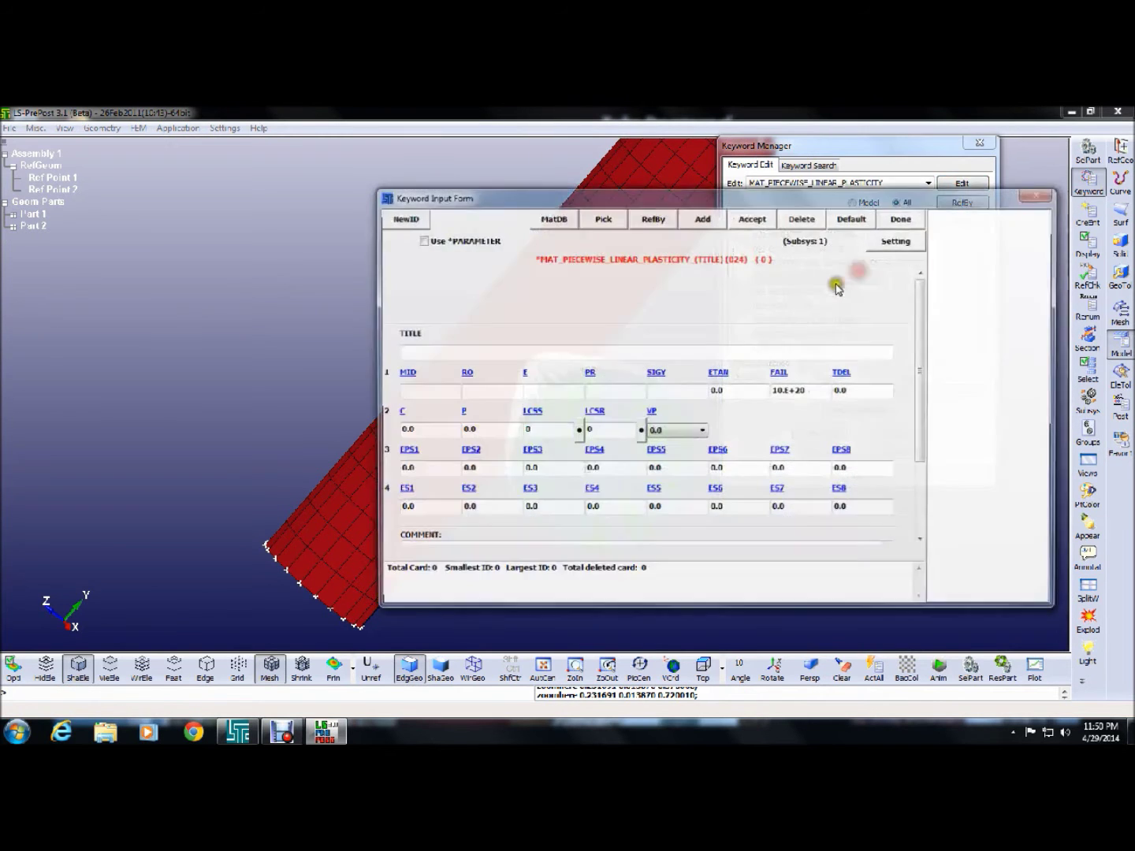
{"action": "left_click", "coordinate": [402, 218]}
{"action": "left_click", "coordinate": [500, 389]}
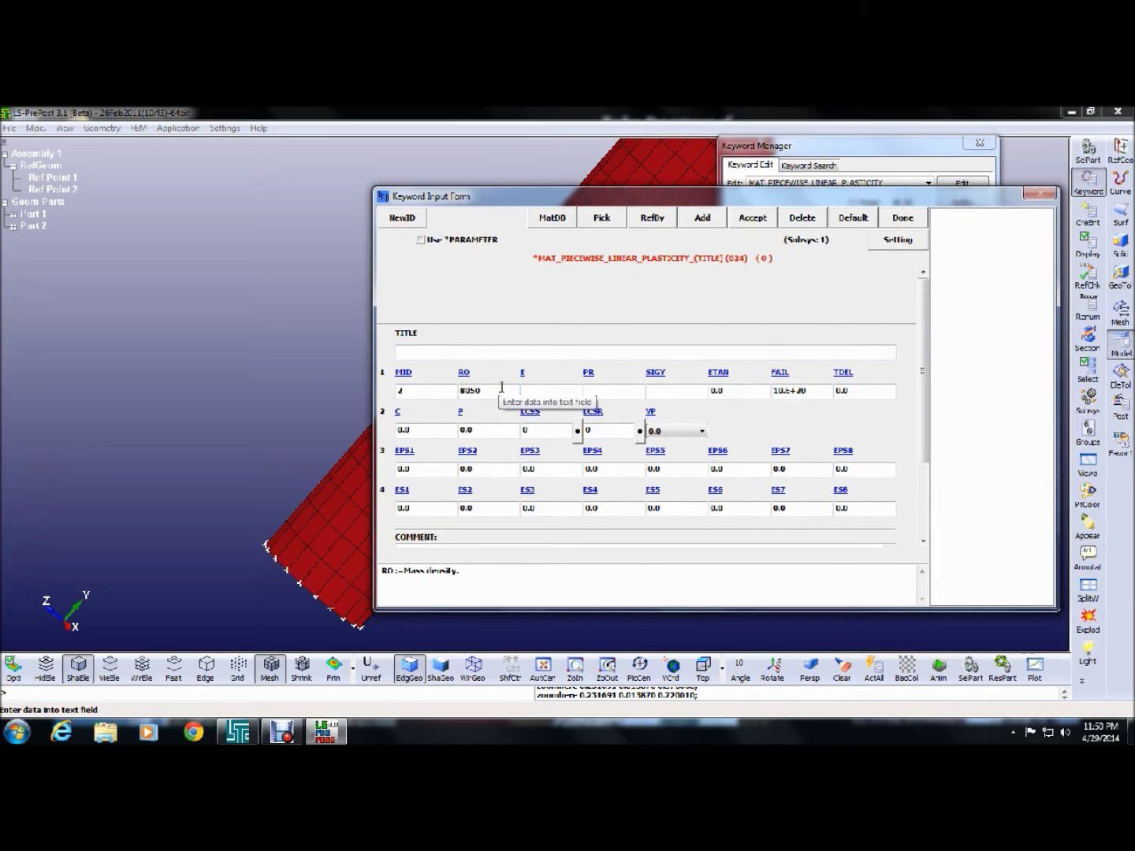
{"action": "key", "text": "Tab"}
{"action": "type", "text": "2"}
{"action": "key", "text": "Tab"}
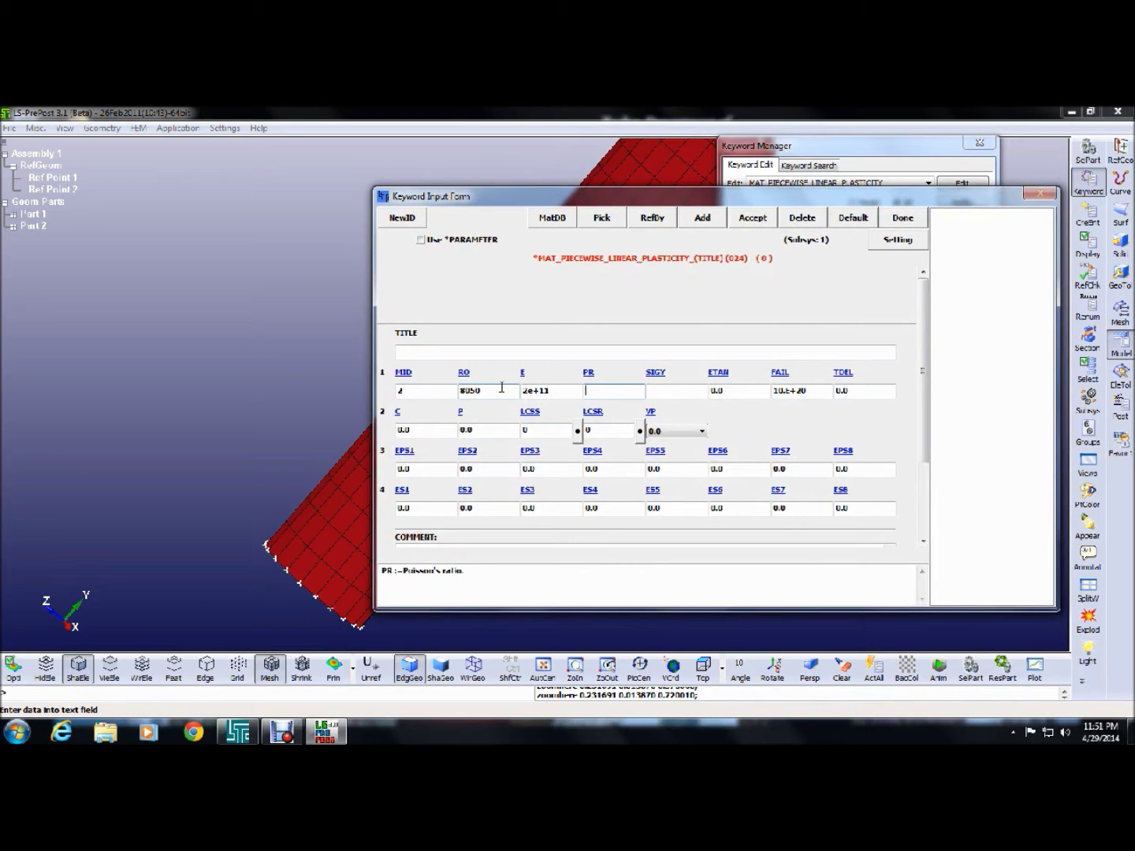
Set the plasticity card's Poisson's ratio to 0.3, yield stress to 250e+6 and tangent modulus to 2.1+e10, and save it
{"action": "type", "text": "0.3"}
{"action": "key", "text": "Tab"}
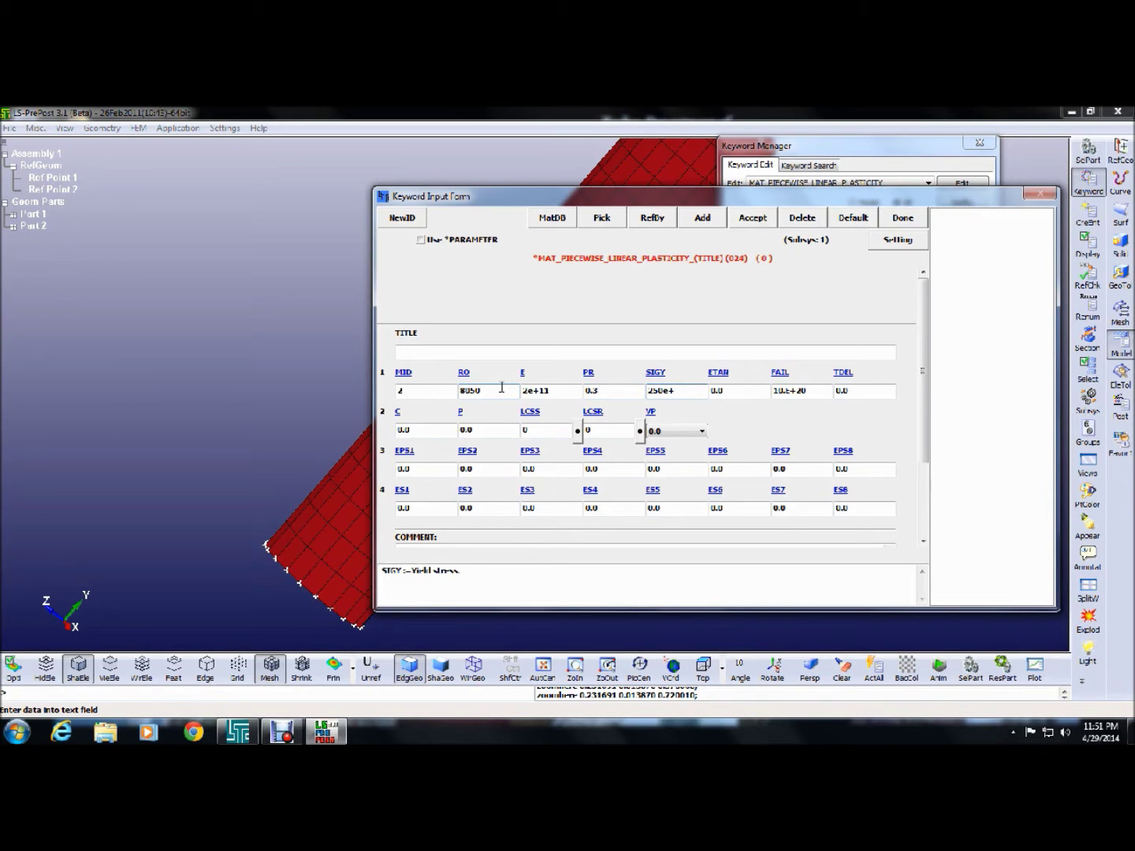
{"action": "left_click", "coordinate": [746, 392]}
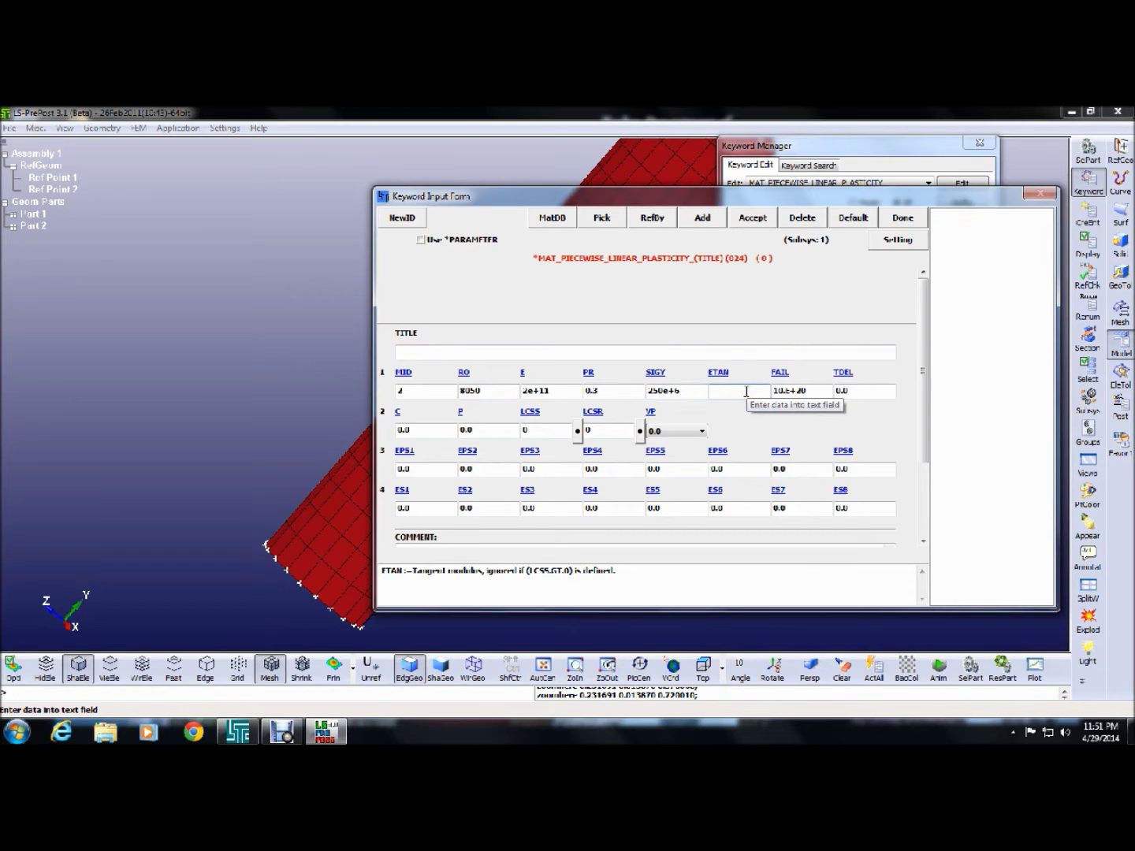
{"action": "type", "text": "2.1+e10"}
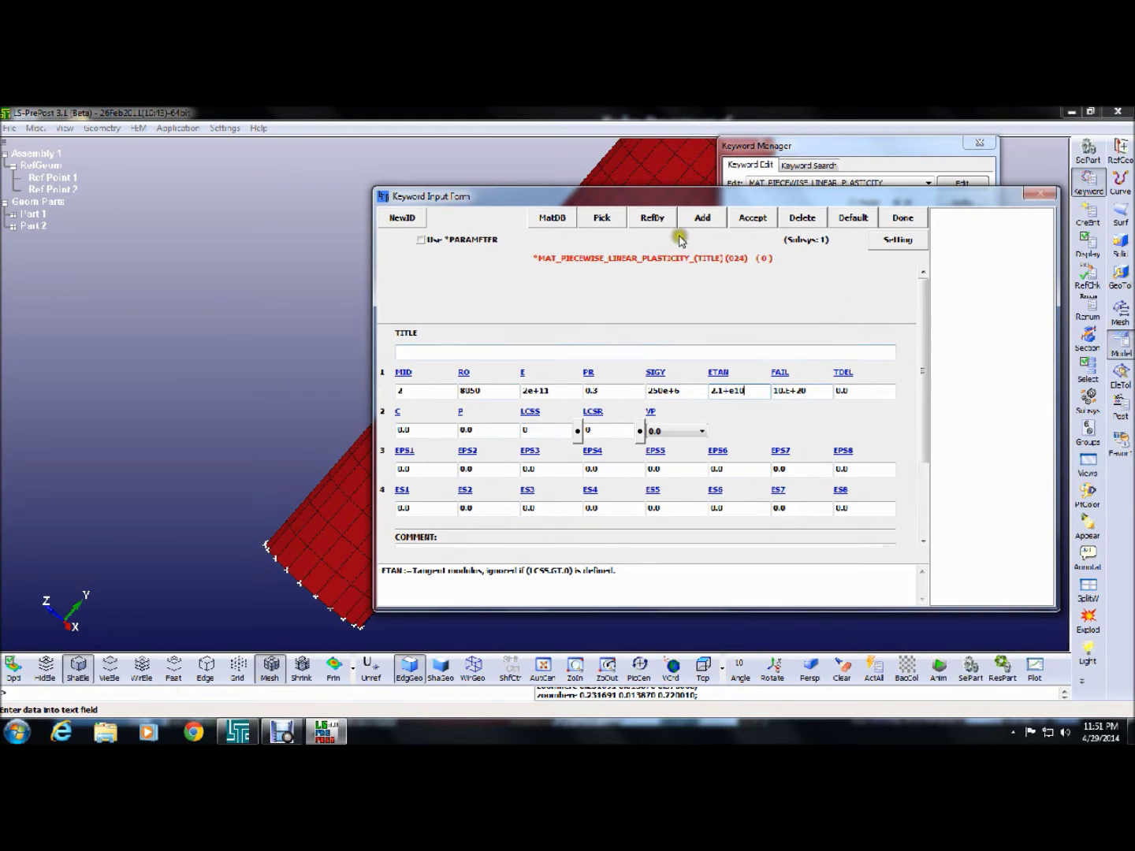
{"action": "left_click", "coordinate": [773, 222]}
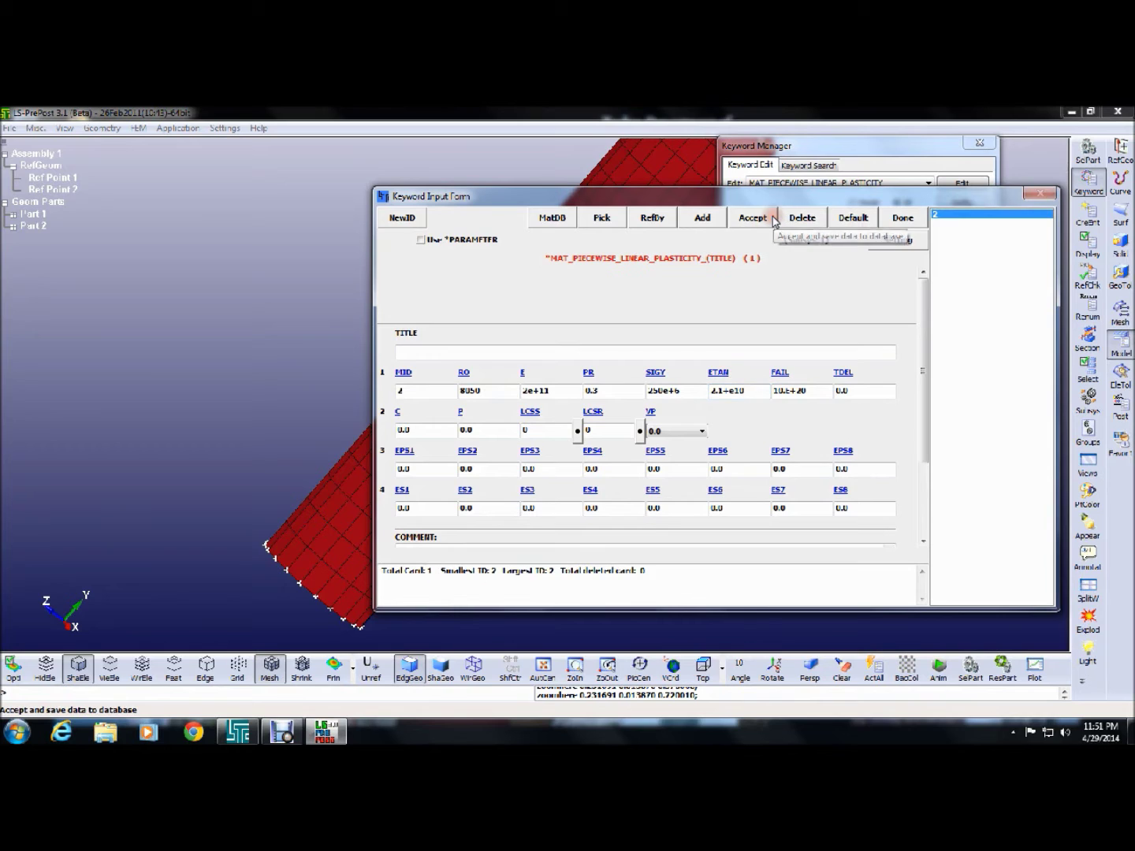
Title the piecewise linear plasticity material Plastic, save the change and close its card
{"action": "left_click", "coordinate": [457, 350]}
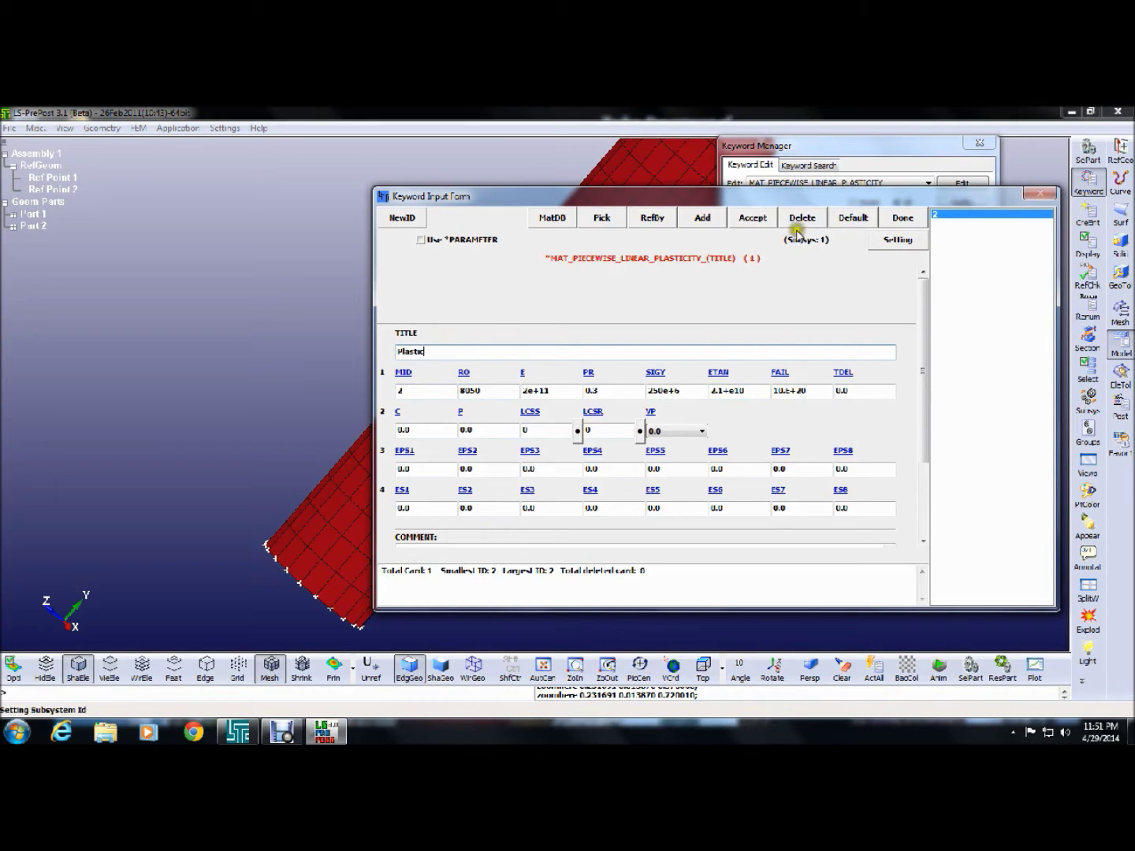
{"action": "left_click", "coordinate": [753, 220]}
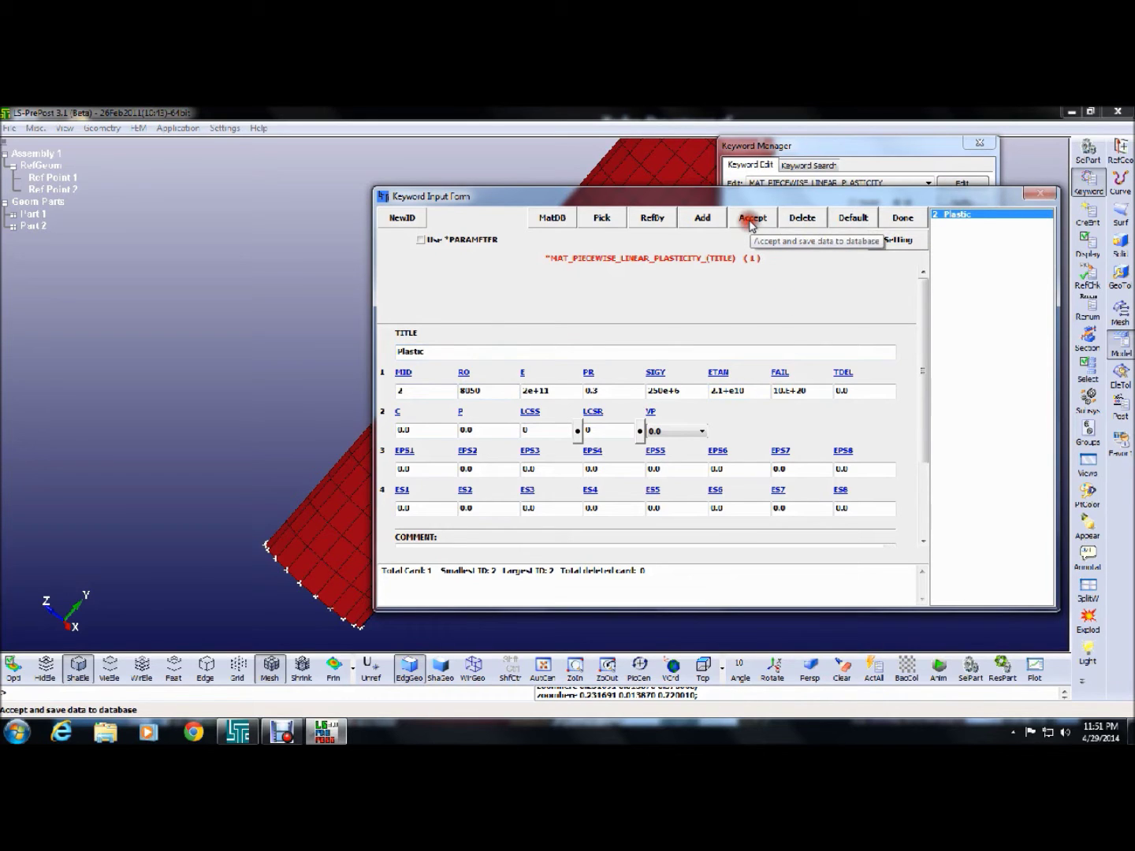
{"action": "left_click", "coordinate": [889, 218]}
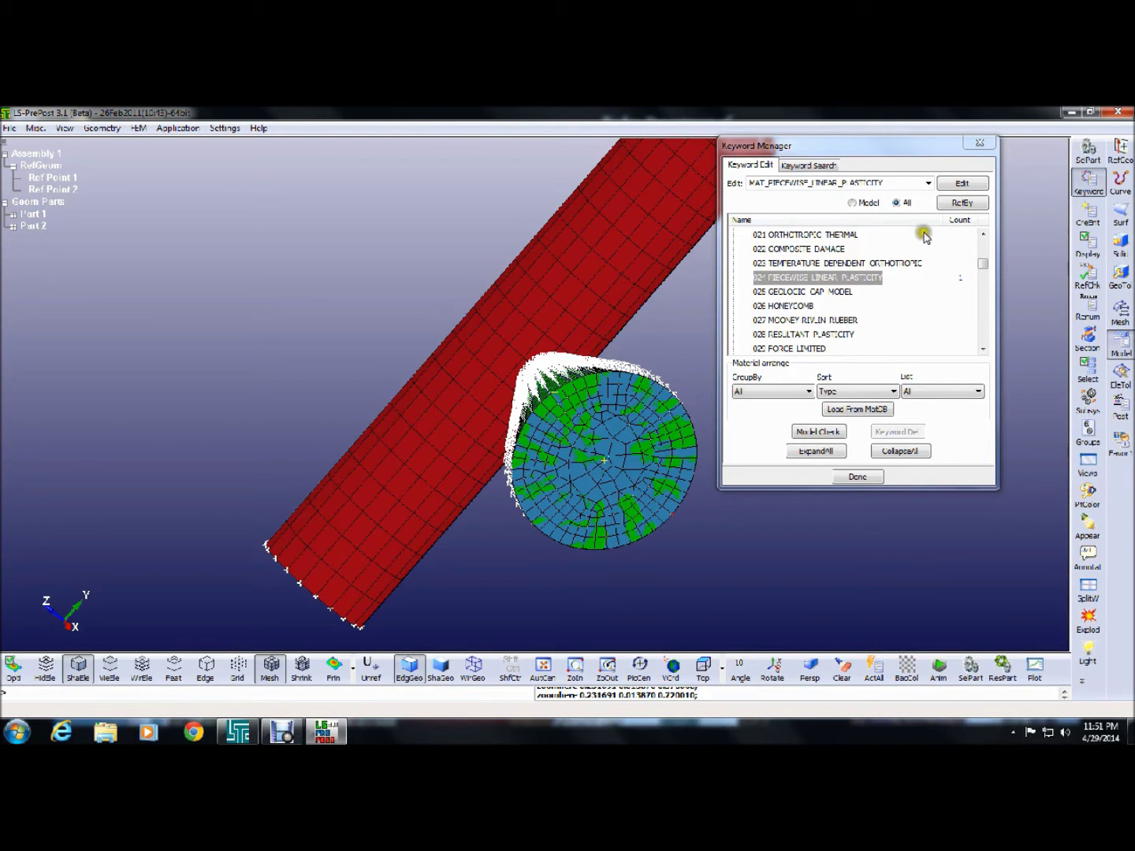
Create a SECTION_SHELL card with new section ID 1 and a thickness of 0.075 at all four nodes, save it and close the card
{"action": "left_click_drag", "start_coordinate": [991, 263], "coordinate": [985, 255]}
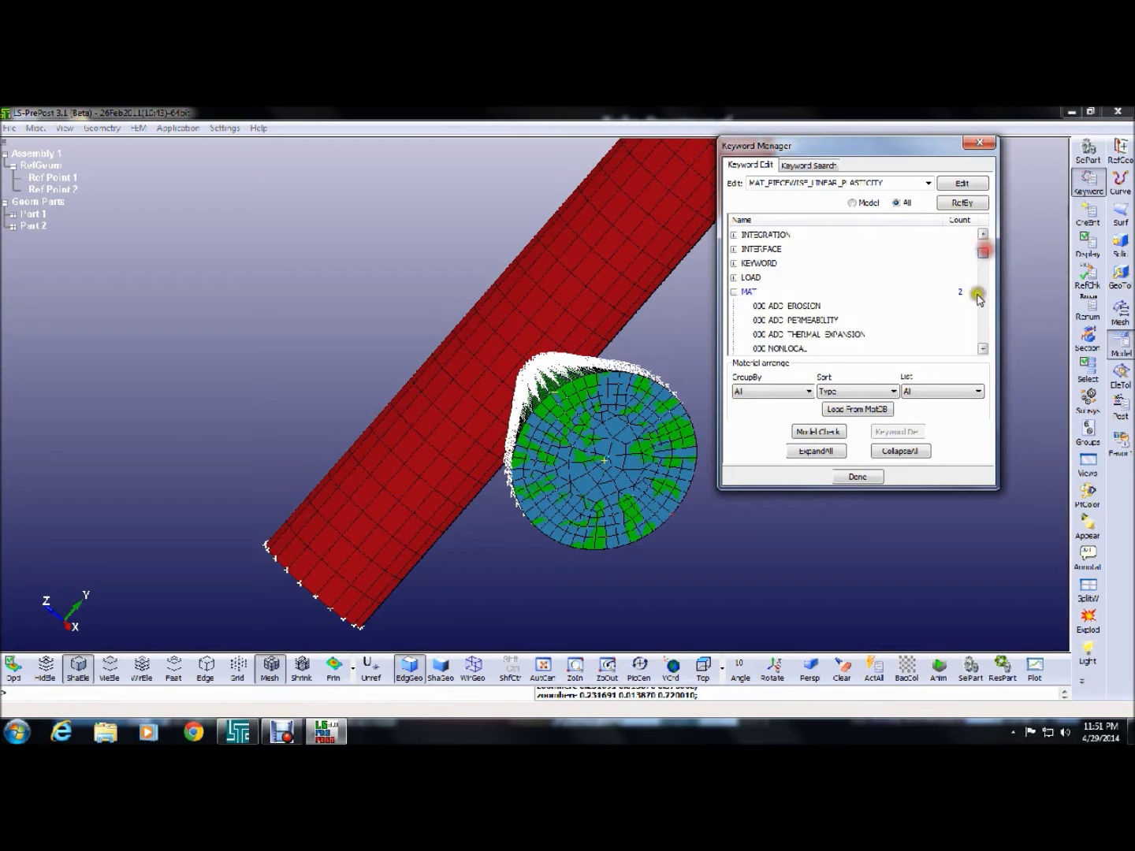
{"action": "left_click", "coordinate": [734, 293]}
{"action": "left_click_drag", "start_coordinate": [985, 349], "coordinate": [983, 350]}
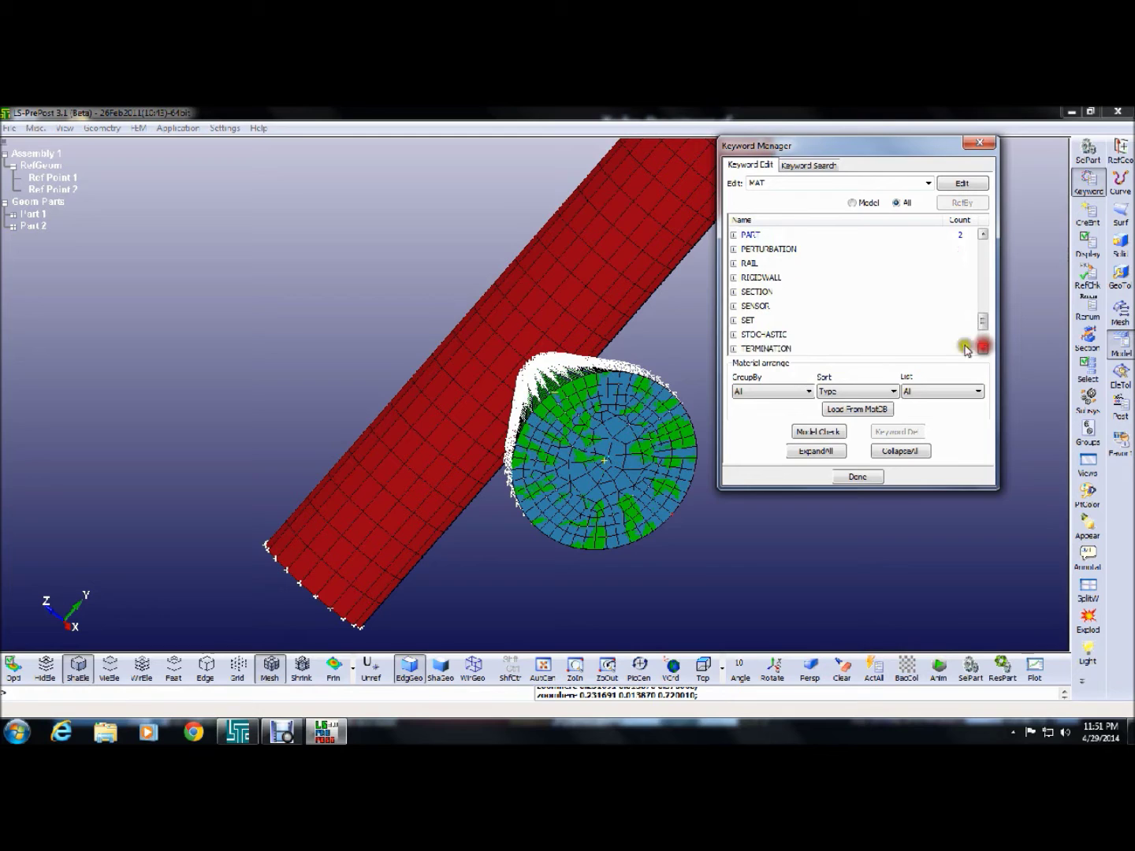
{"action": "left_click", "coordinate": [733, 292]}
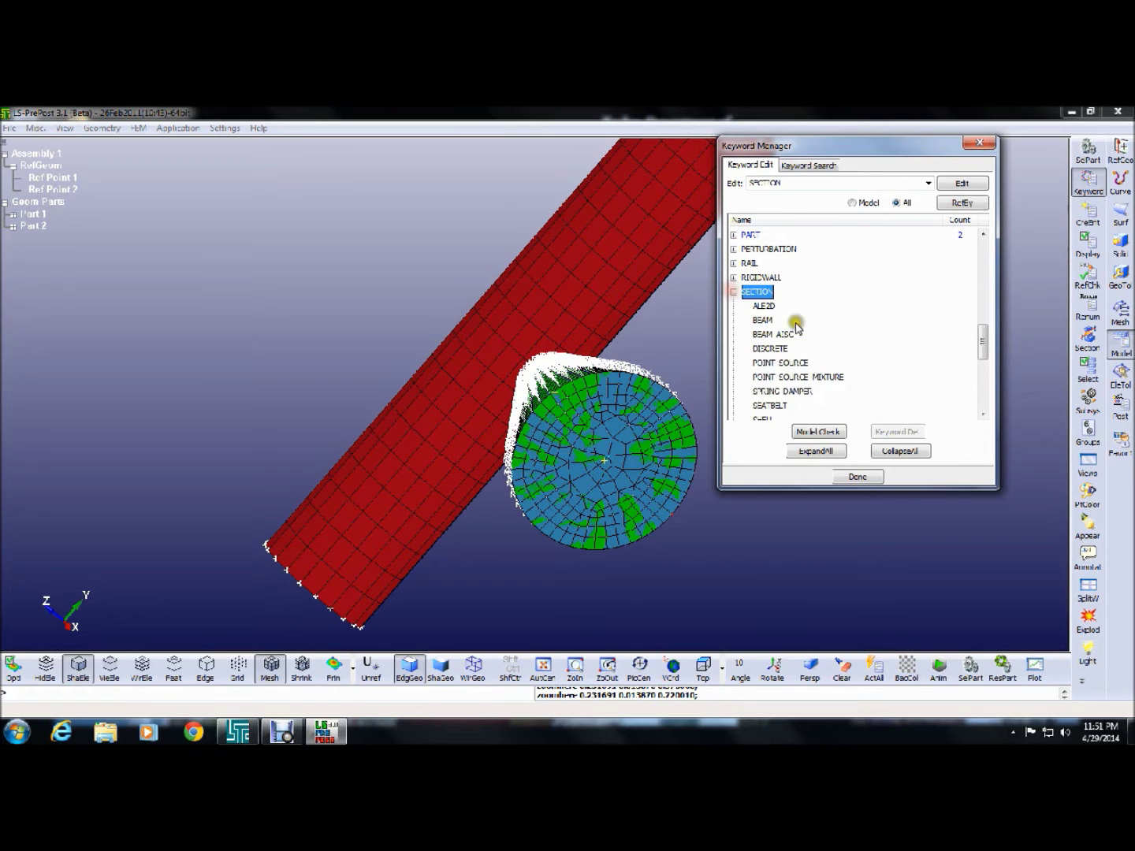
{"action": "mouse_move", "coordinate": [978, 343]}
{"action": "left_mouse_down"}
{"action": "mouse_move", "coordinate": [981, 377]}
{"action": "mouse_move", "coordinate": [982, 366]}
{"action": "left_mouse_up"}
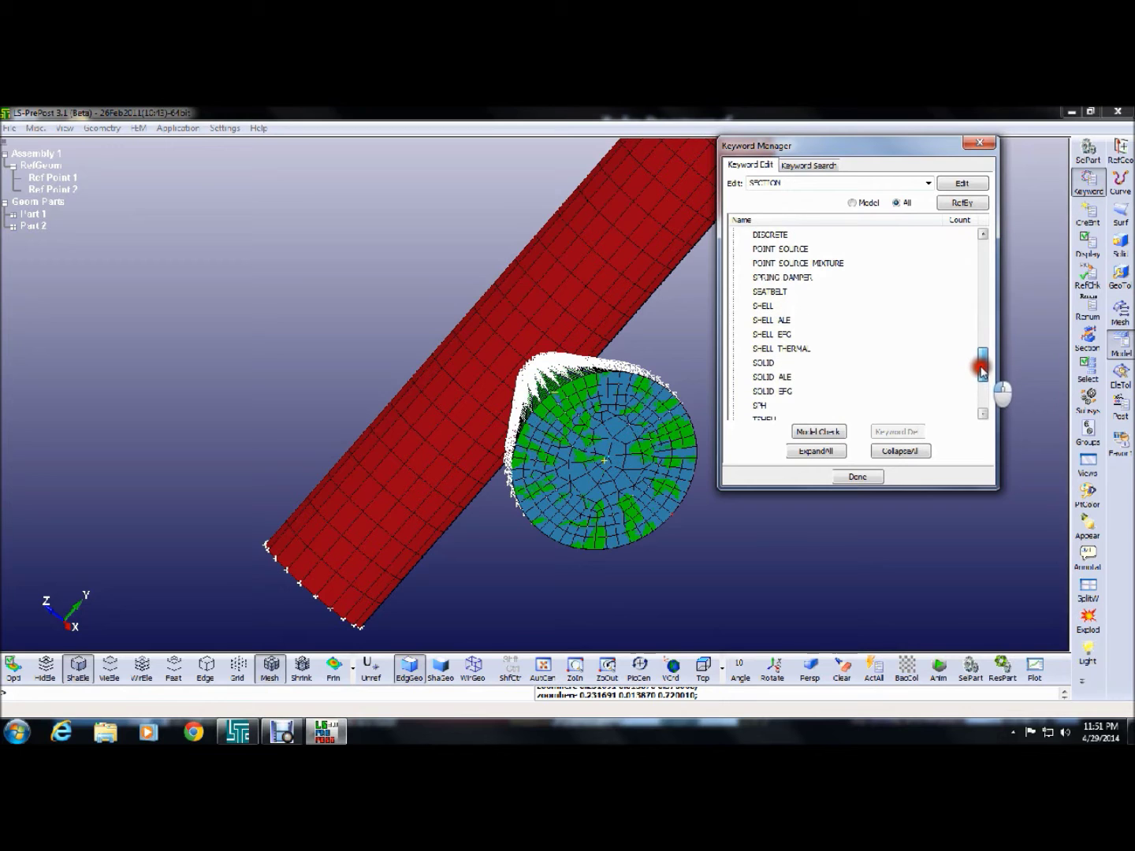
{"action": "left_click", "coordinate": [764, 308]}
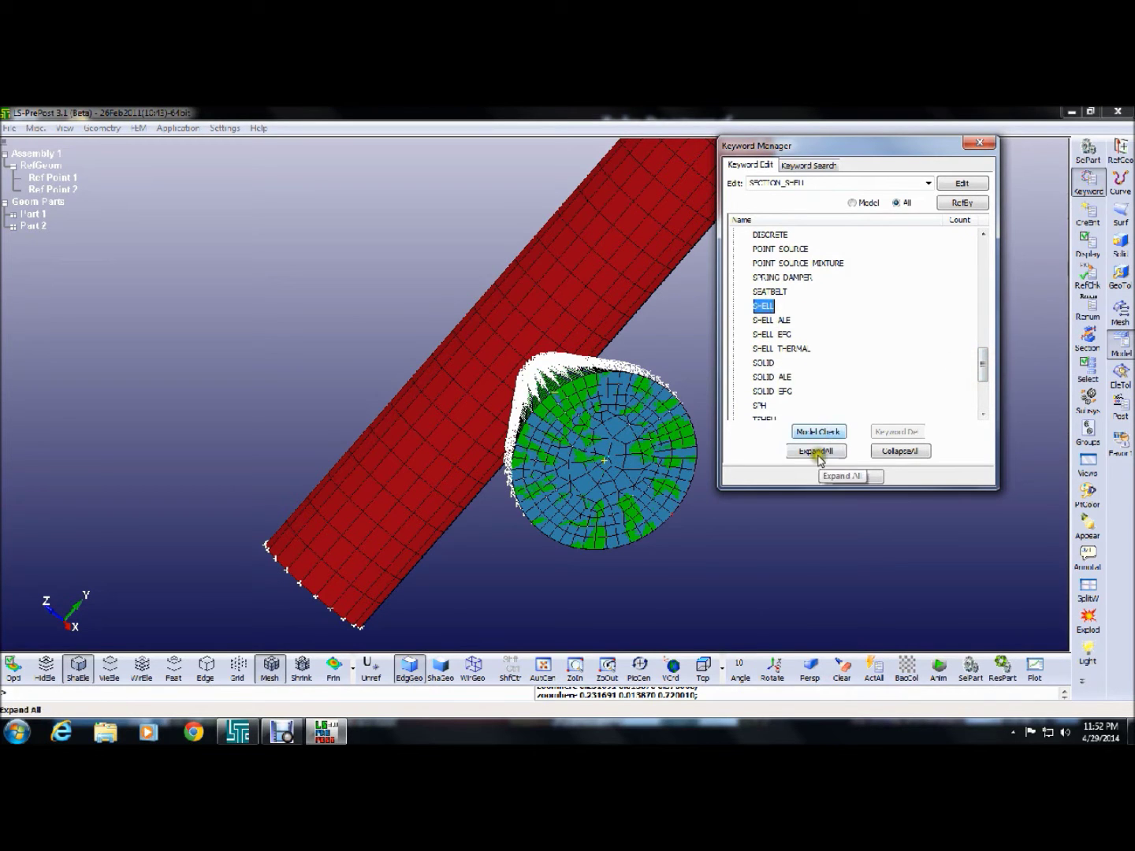
{"action": "double_click", "coordinate": [762, 308]}
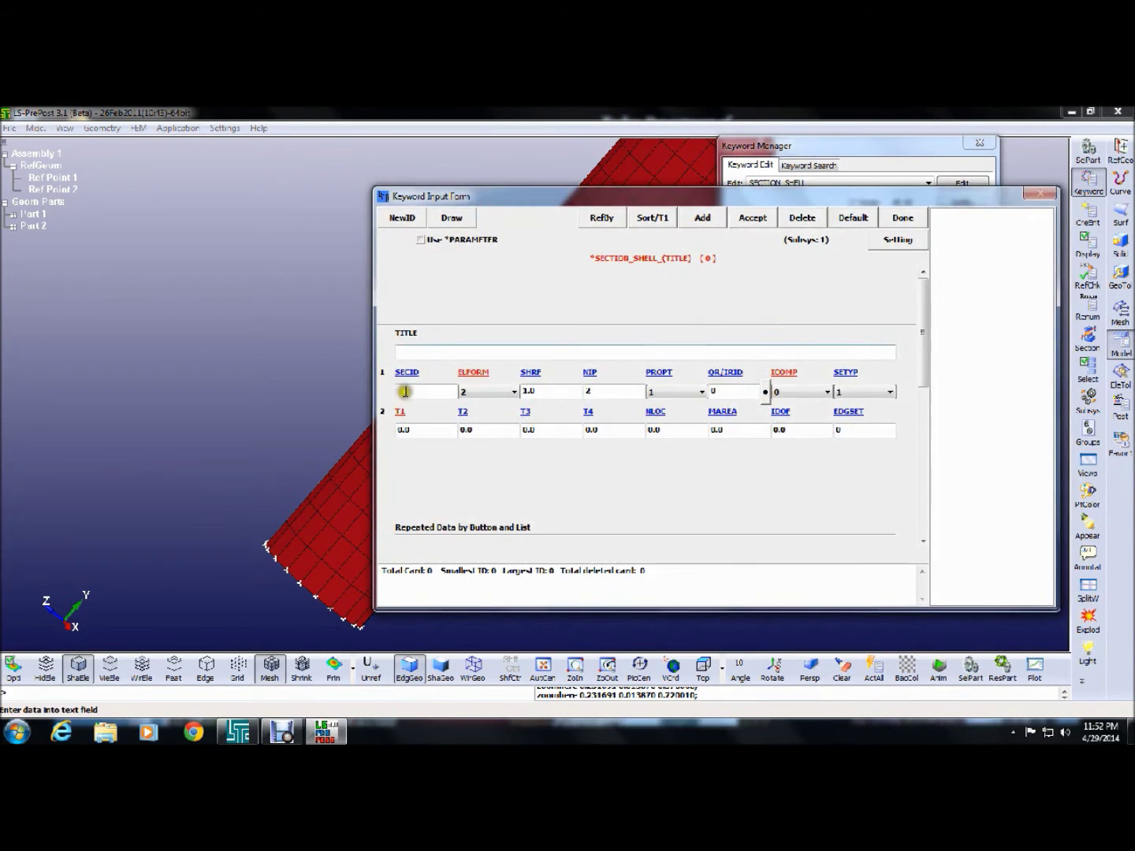
{"action": "left_click", "coordinate": [402, 217]}
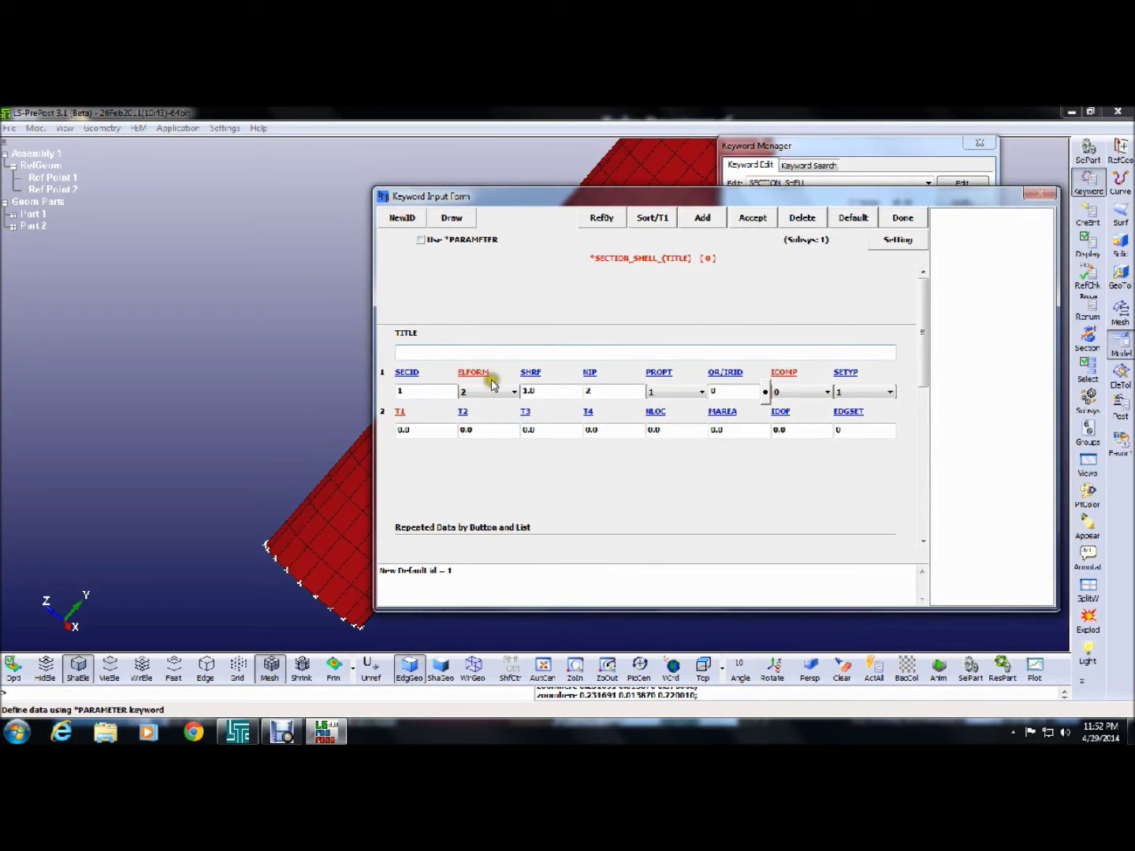
{"action": "left_click", "coordinate": [404, 429]}
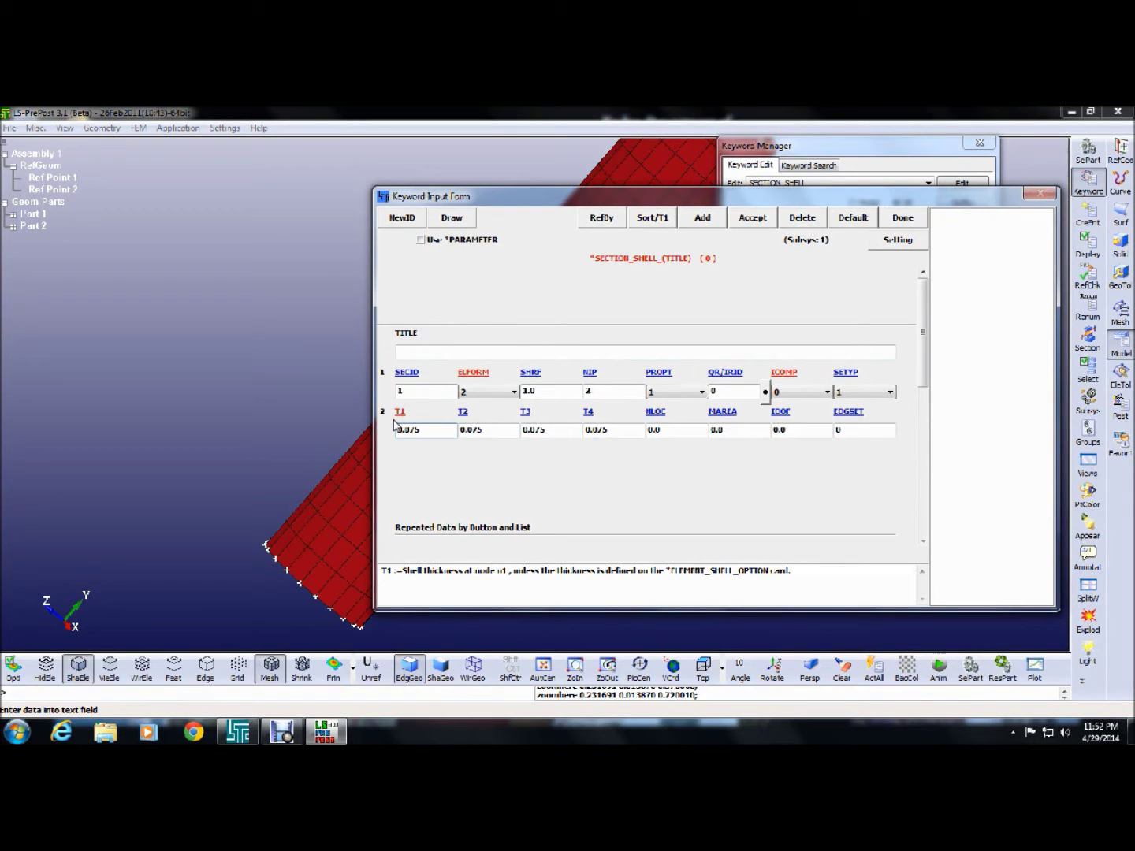
{"action": "left_click", "coordinate": [744, 226]}
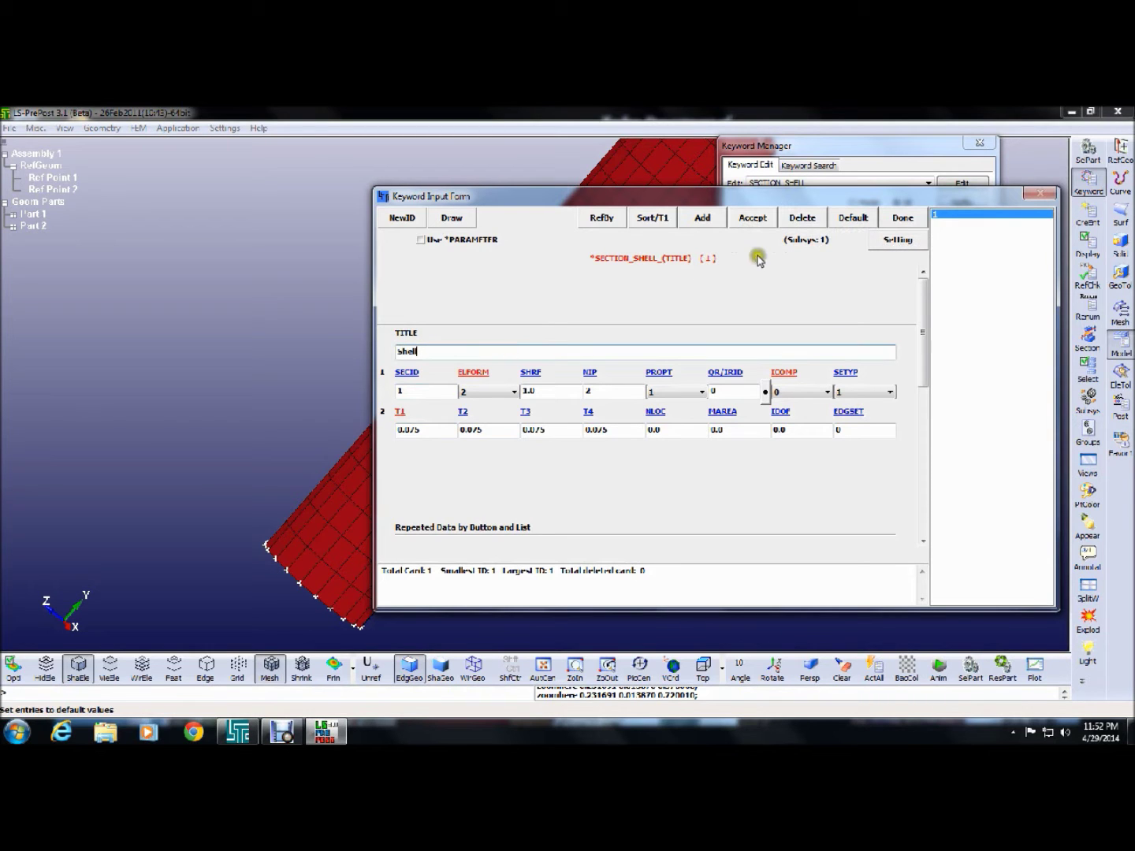
{"action": "left_click", "coordinate": [882, 219]}
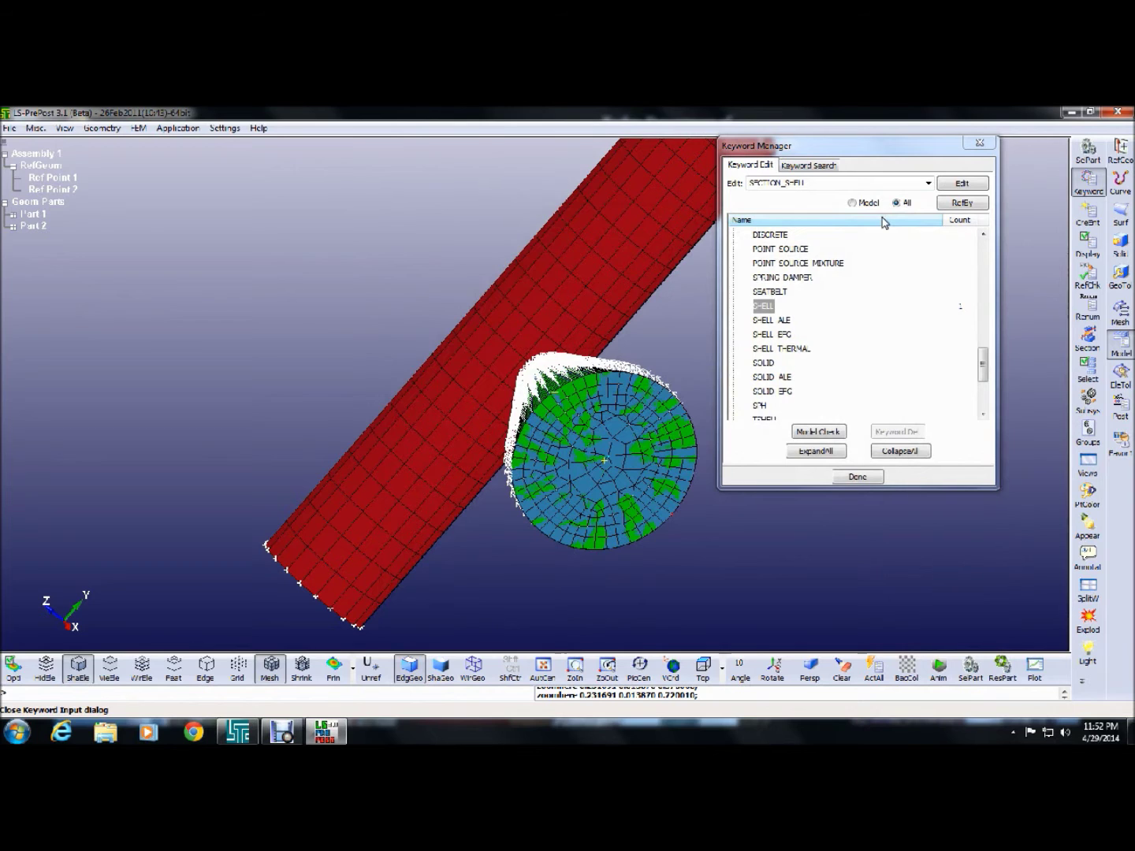
Title the shell section Shell, save the change and close its card
{"action": "double_click", "coordinate": [761, 305]}
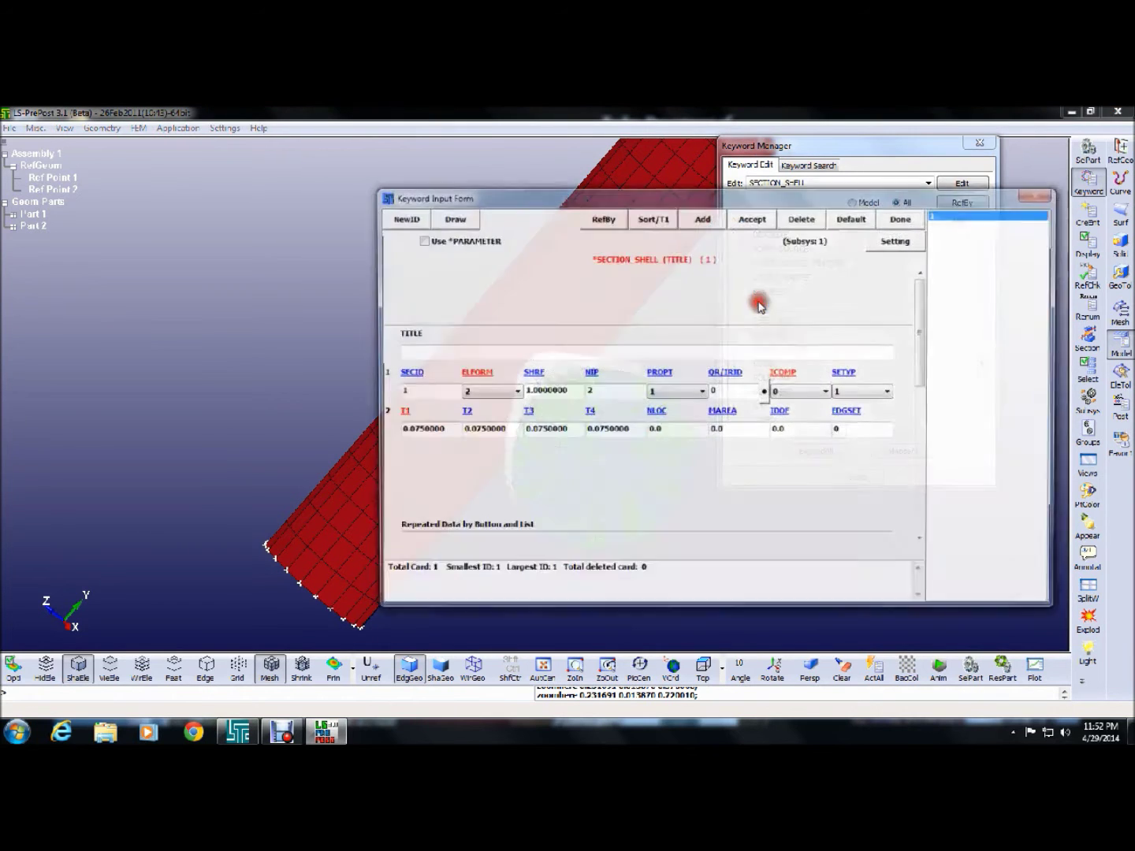
{"action": "left_click", "coordinate": [461, 352]}
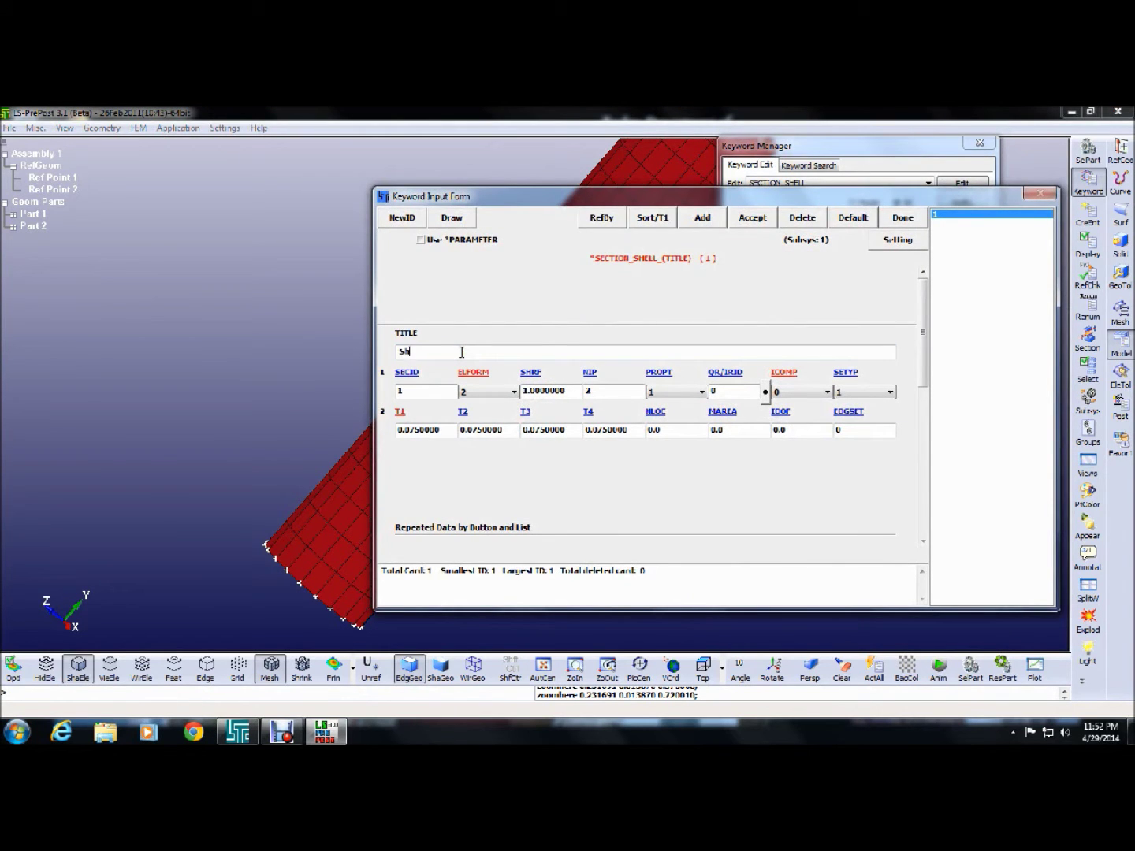
{"action": "left_click", "coordinate": [753, 220]}
{"action": "left_click", "coordinate": [889, 218]}
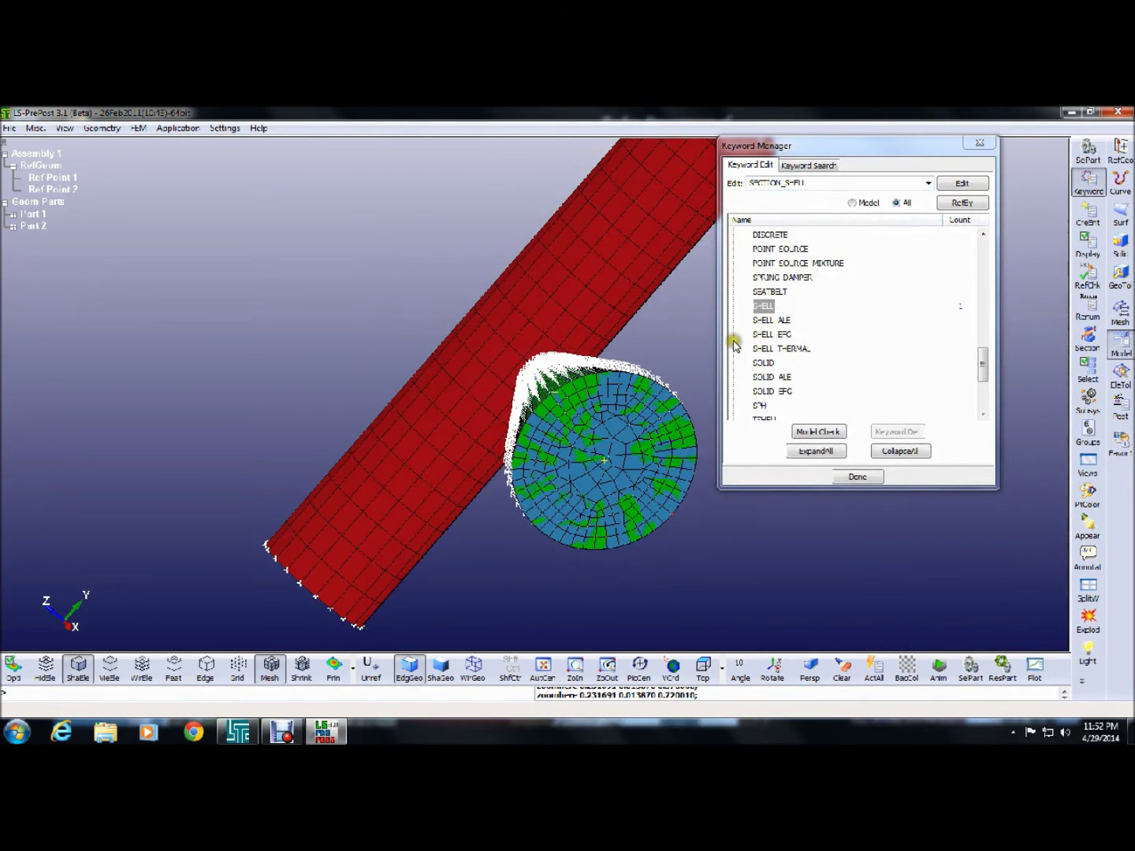
Create a SECTION_SOLID card titled Solid with new section ID 2, save it and close the card
{"action": "left_click", "coordinate": [982, 415]}
{"action": "left_click", "coordinate": [763, 320]}
{"action": "double_click", "coordinate": [762, 319]}
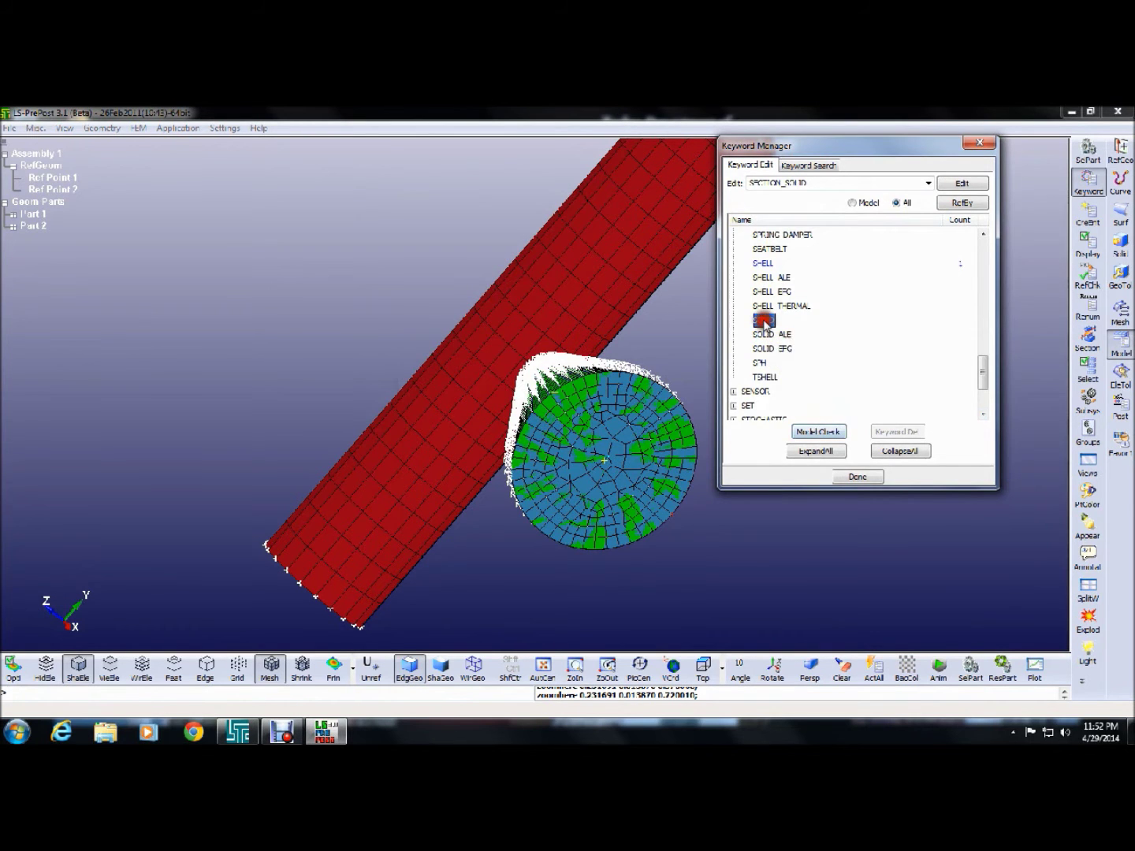
{"action": "left_click", "coordinate": [462, 353]}
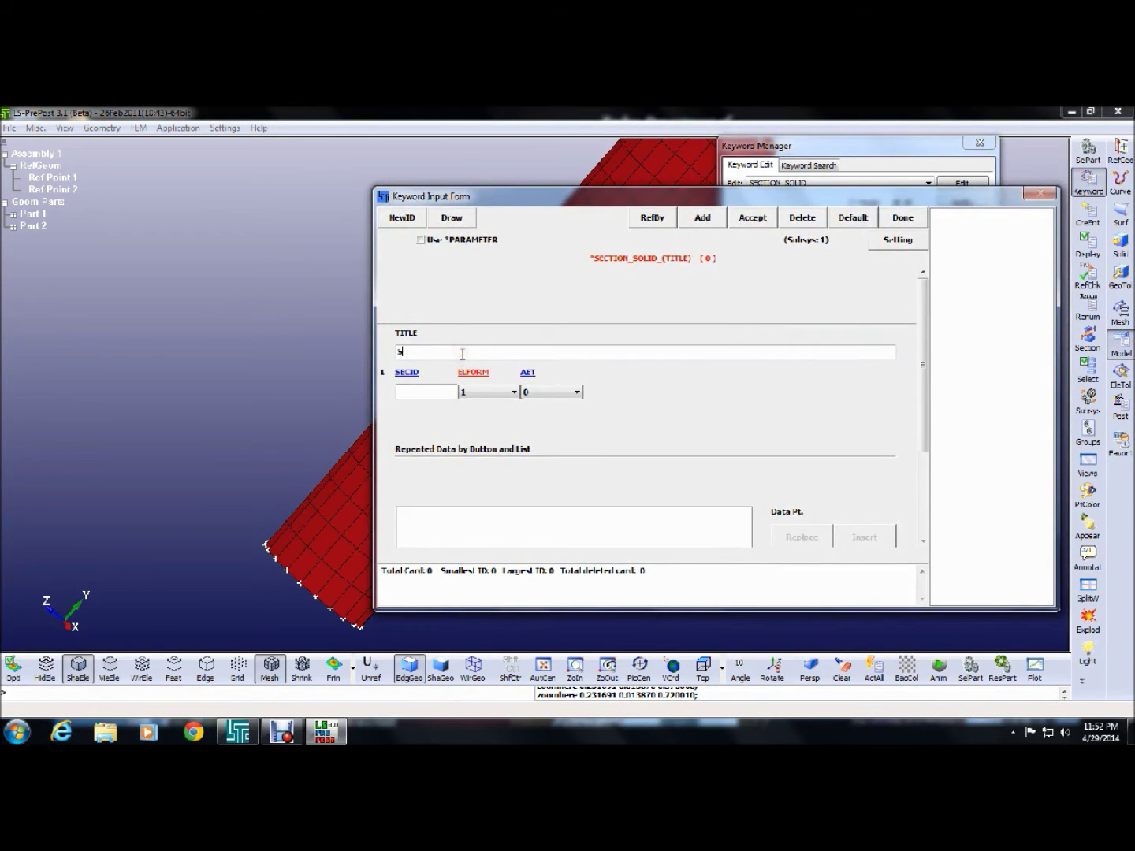
{"action": "left_click", "coordinate": [394, 216]}
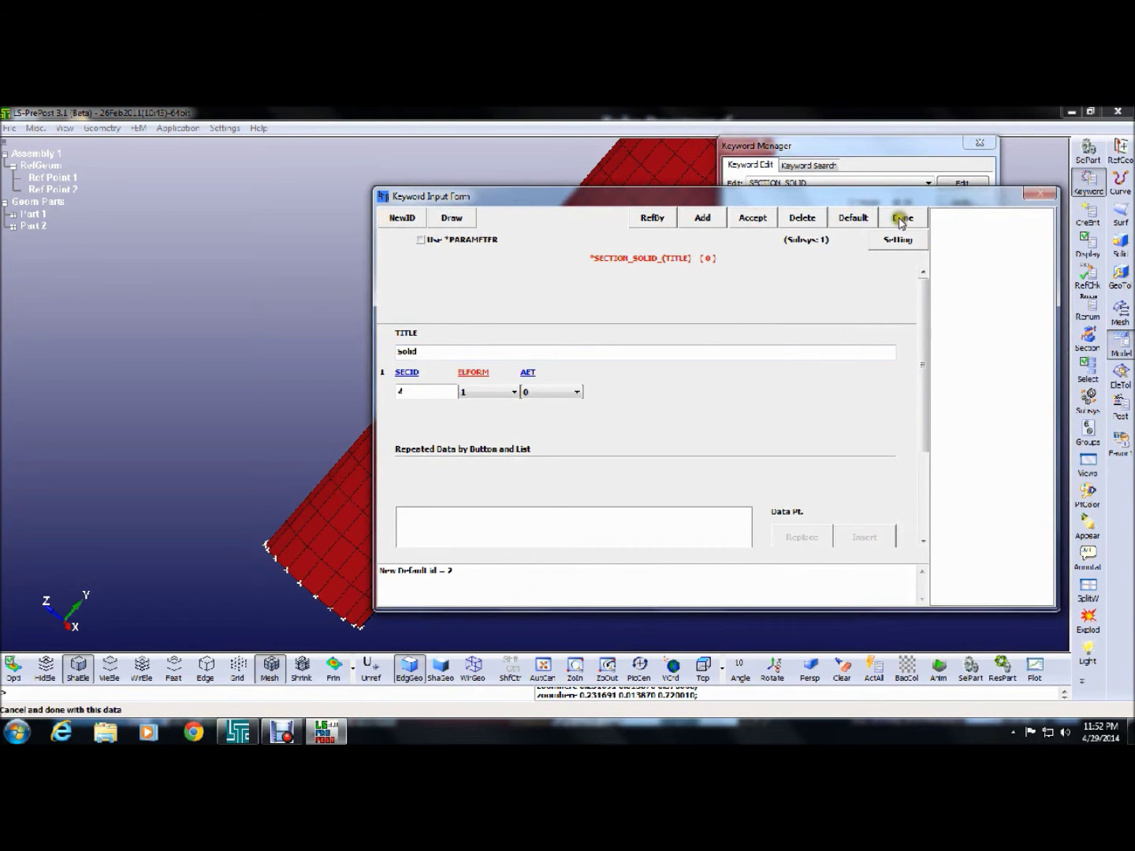
{"action": "left_click", "coordinate": [753, 218]}
{"action": "left_click", "coordinate": [901, 218]}
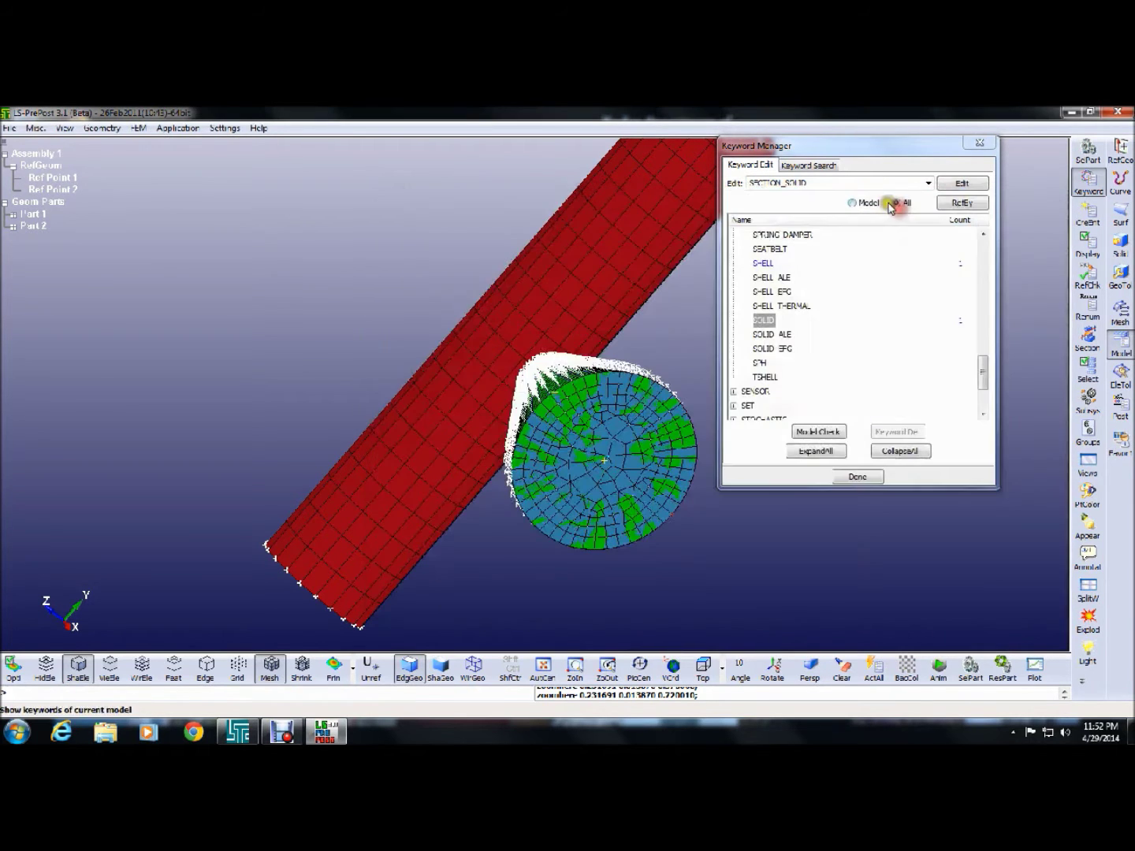
Link the Shell part's card to section 1 Shell and material 2 Plastic
{"action": "left_click", "coordinate": [982, 372]}
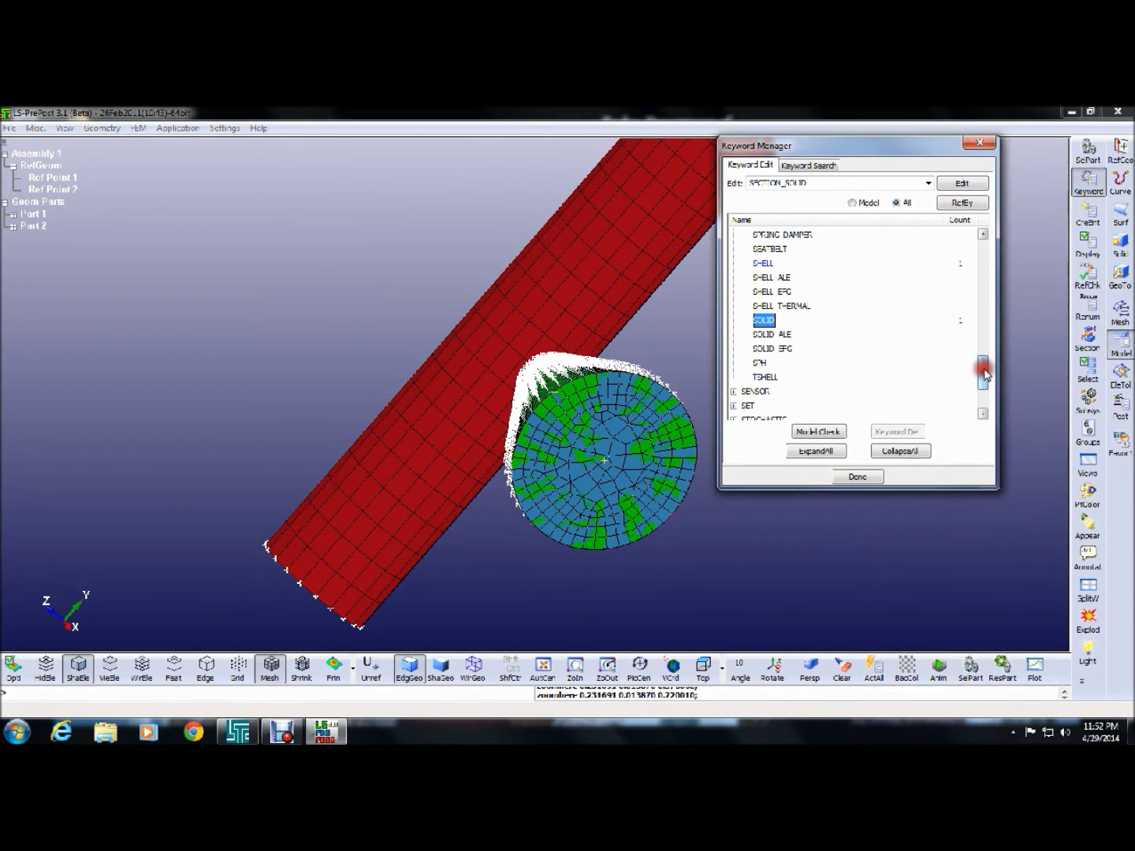
{"action": "left_click_drag", "start_coordinate": [982, 401], "coordinate": [983, 334]}
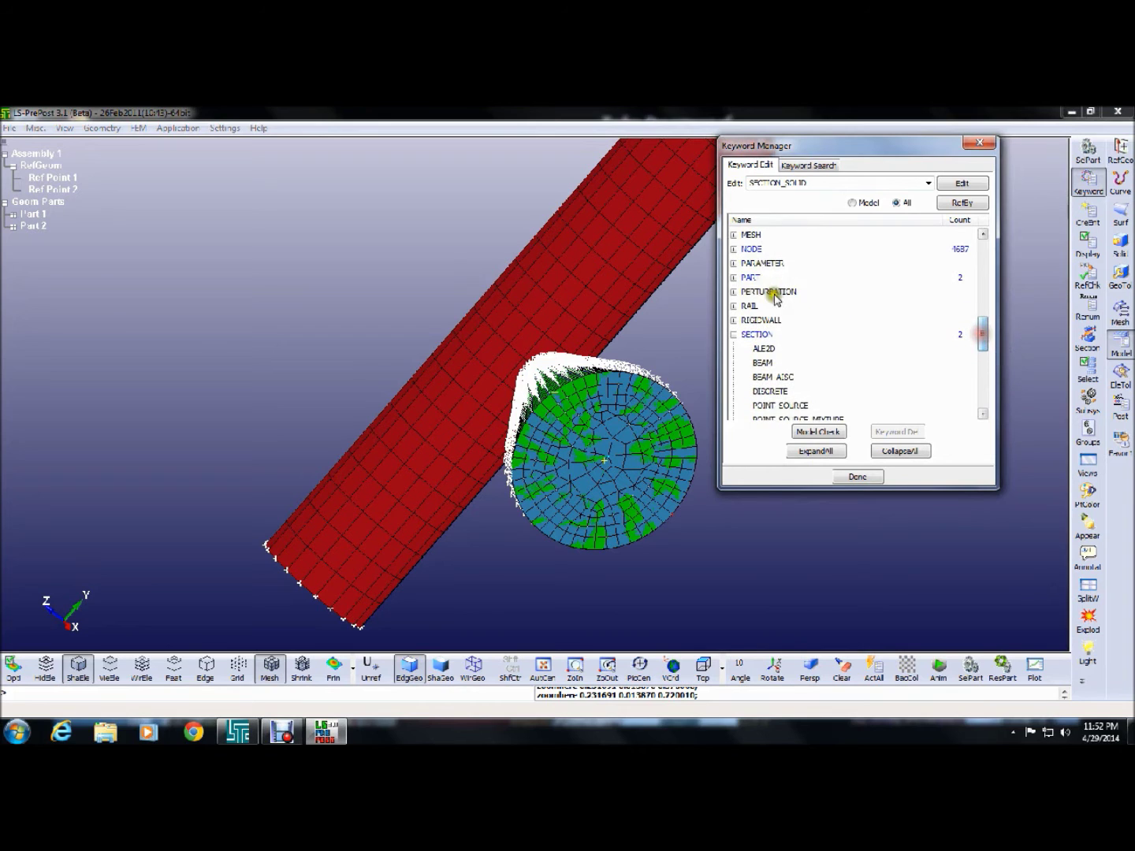
{"action": "left_click", "coordinate": [734, 277]}
{"action": "double_click", "coordinate": [762, 291]}
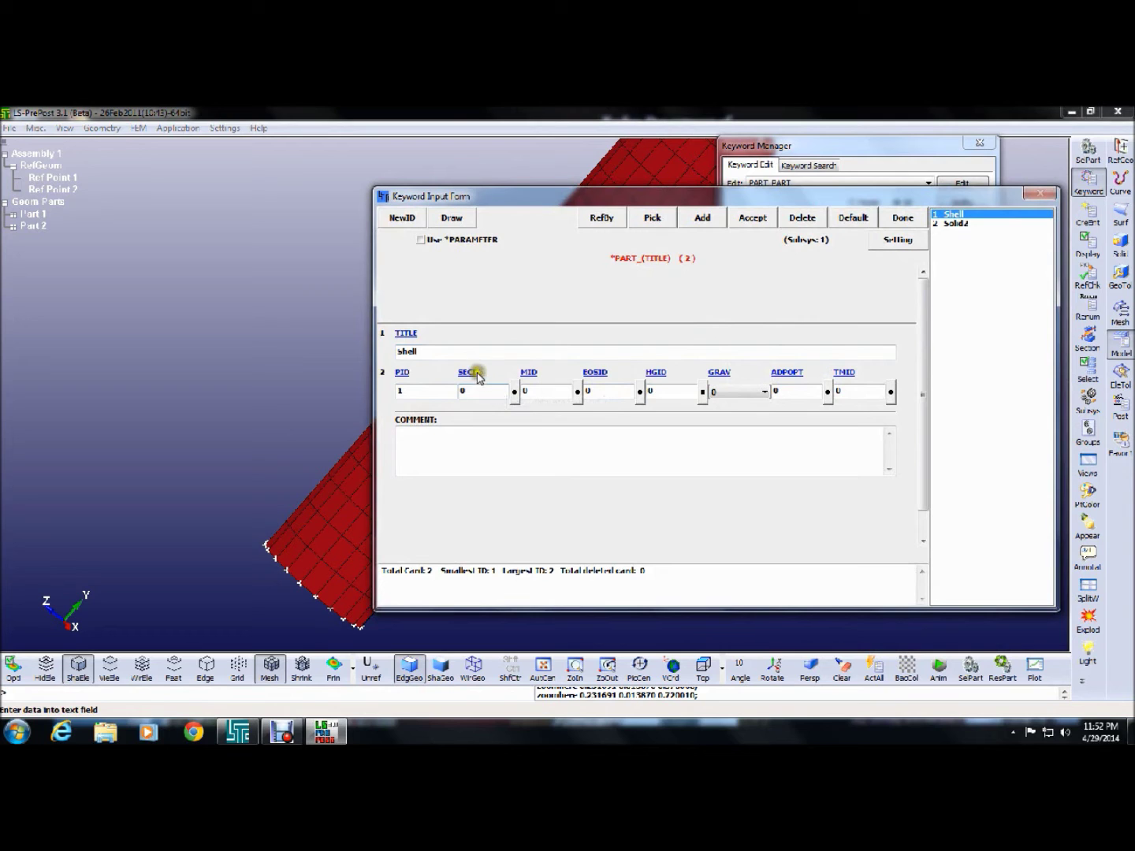
{"action": "left_click", "coordinate": [514, 392]}
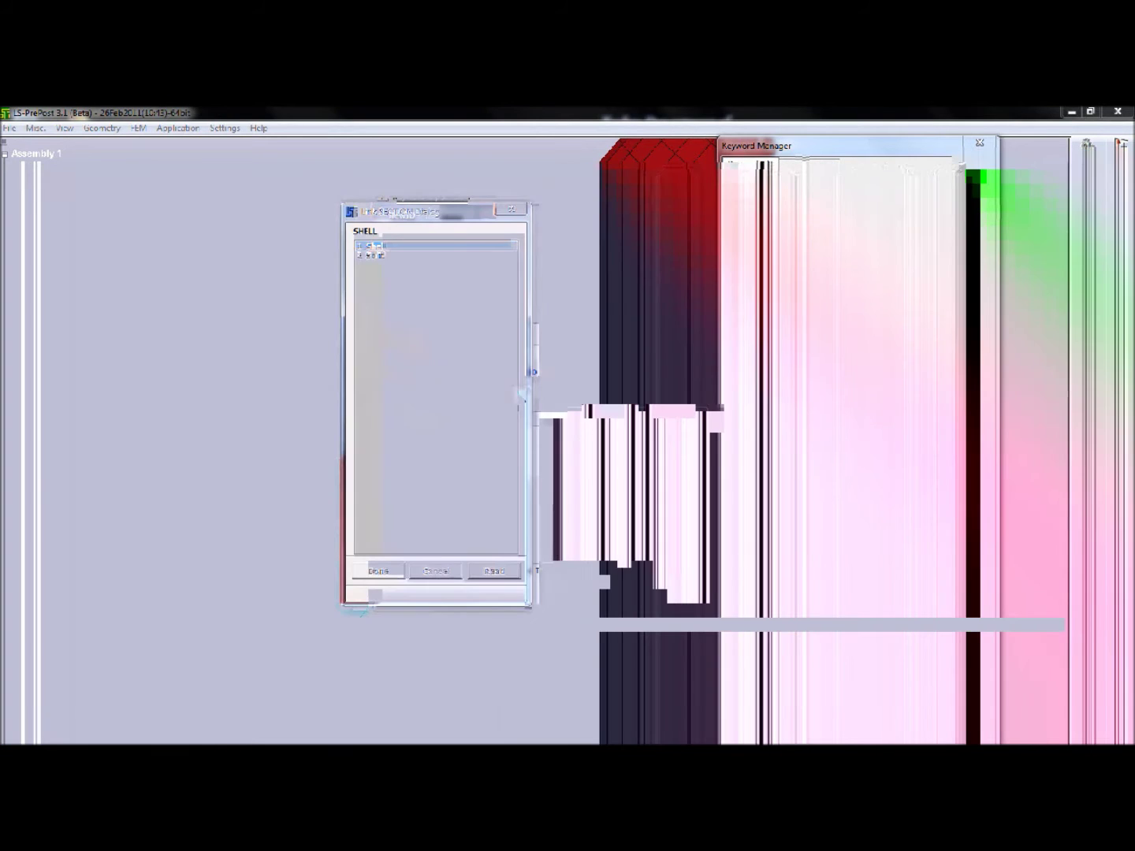
{"action": "left_click", "coordinate": [376, 573]}
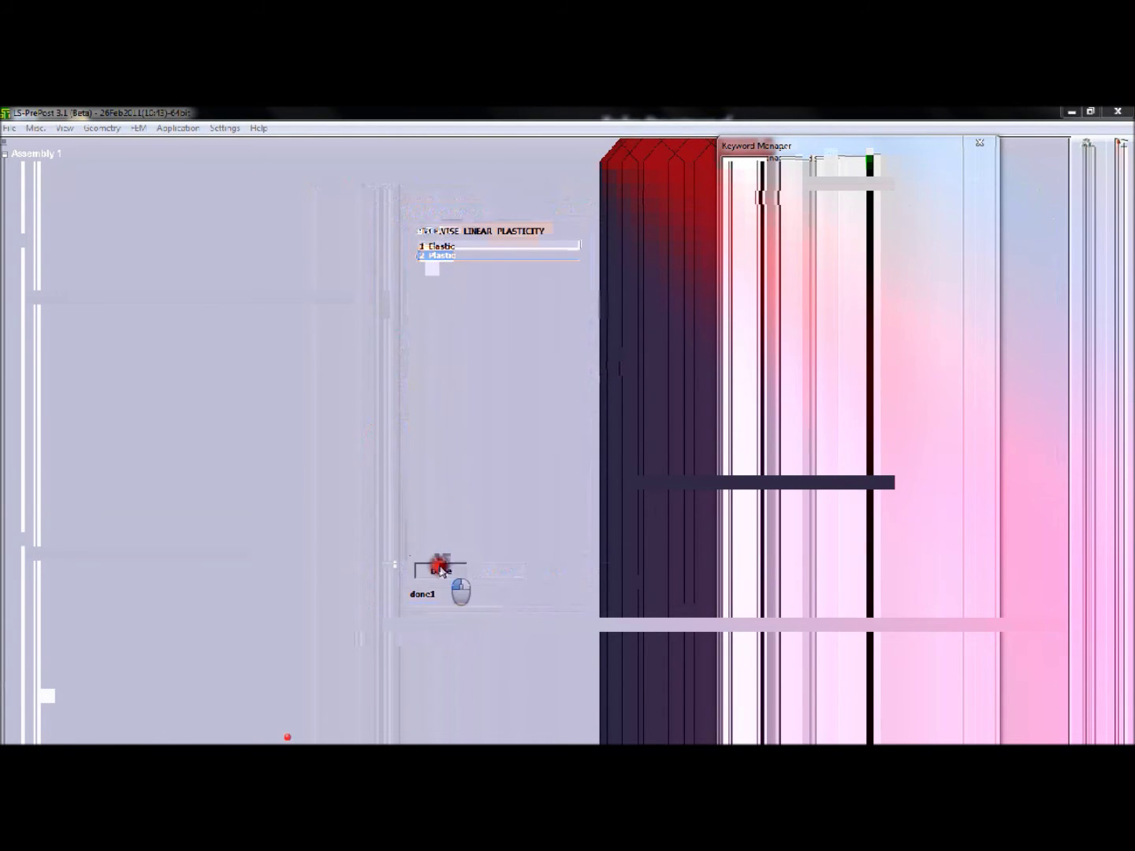
{"action": "left_click", "coordinate": [453, 591]}
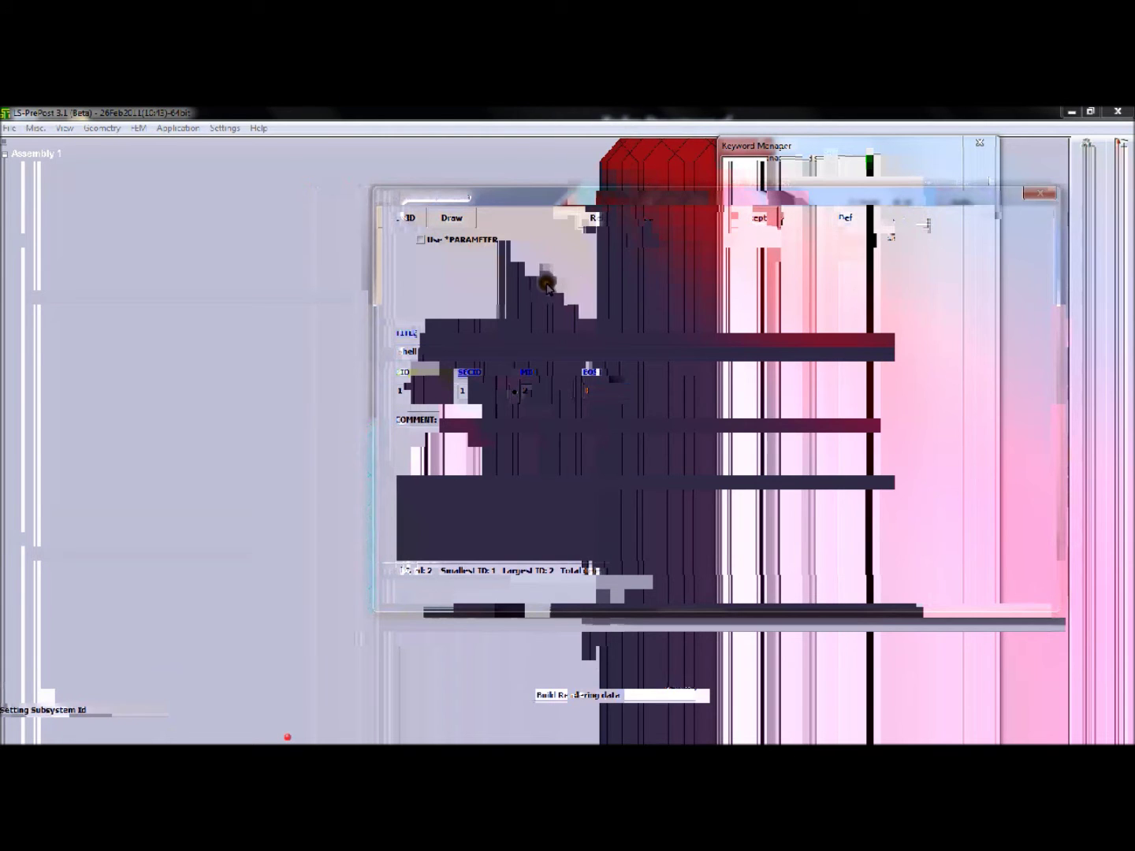
Link the Solid2 part to section 2 Solid and material 2 Plastic, save the data and close the part card
{"action": "left_click", "coordinate": [971, 230]}
{"action": "left_click", "coordinate": [954, 223]}
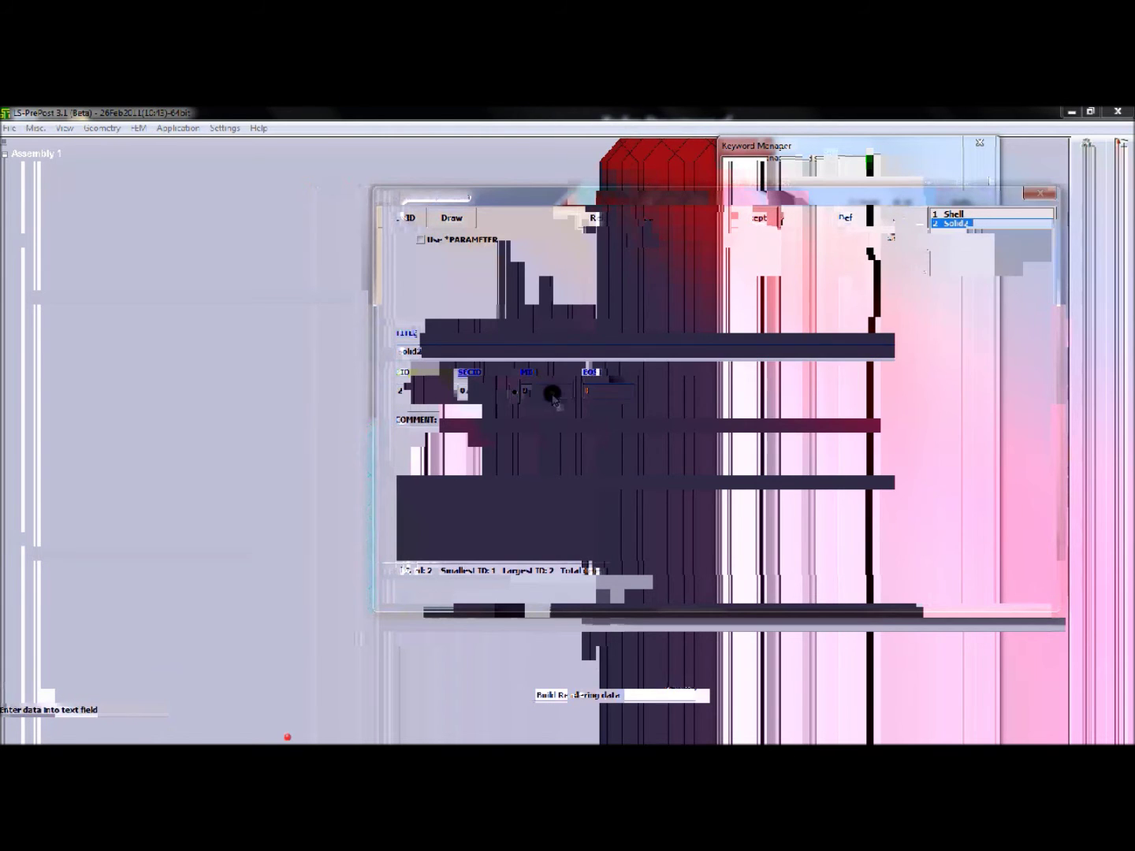
{"action": "left_click", "coordinate": [517, 388]}
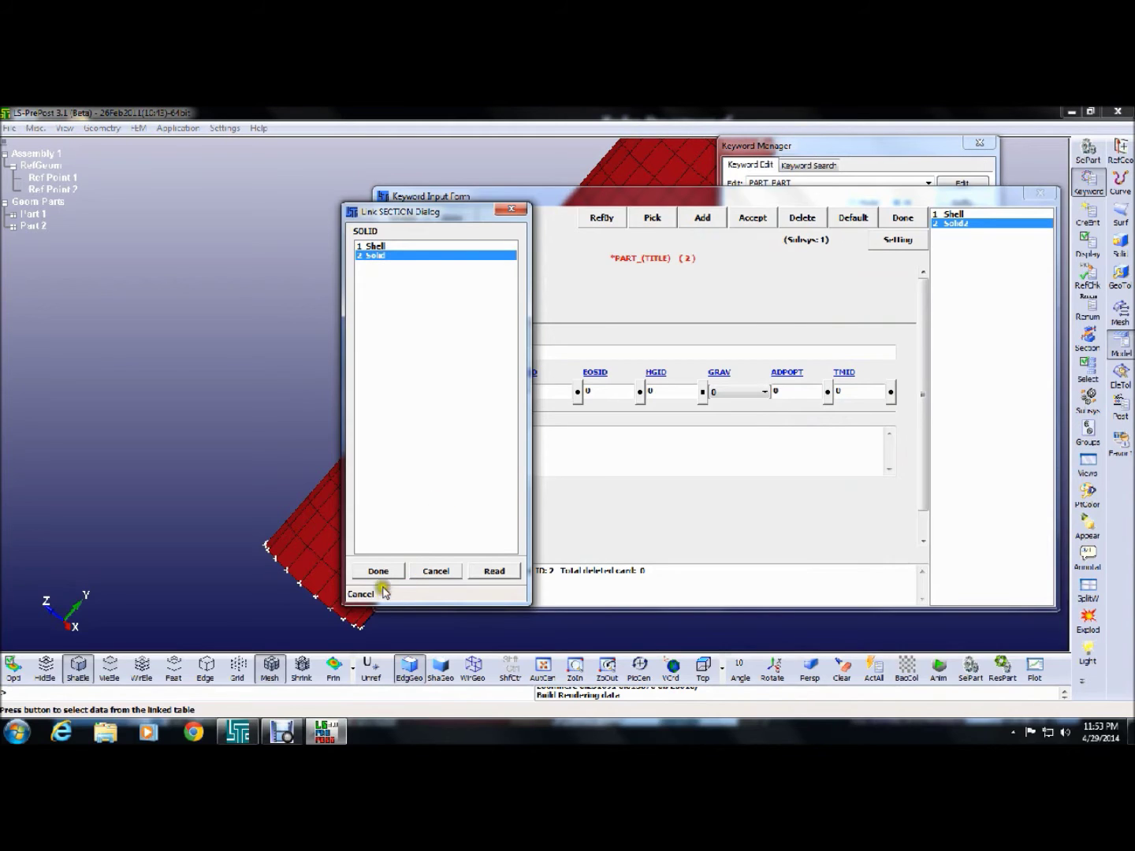
{"action": "left_click", "coordinate": [376, 571]}
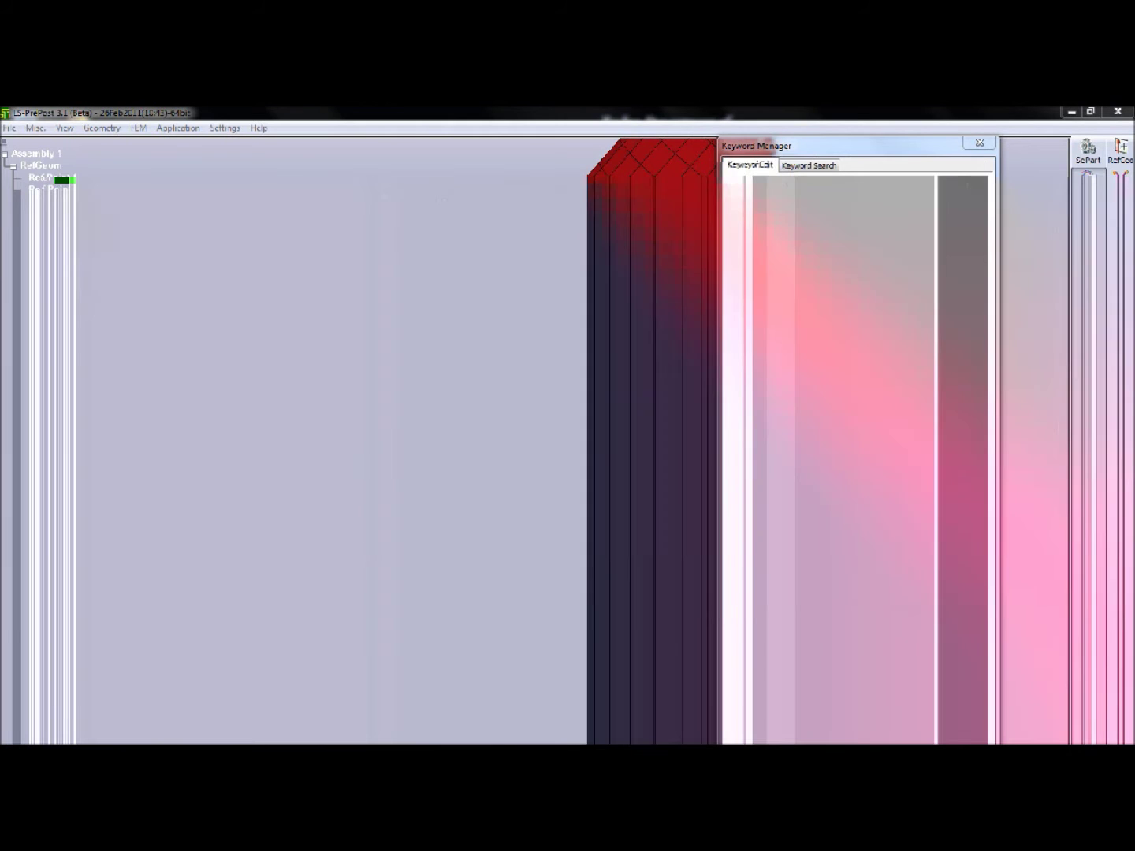
{"action": "left_click", "coordinate": [574, 394]}
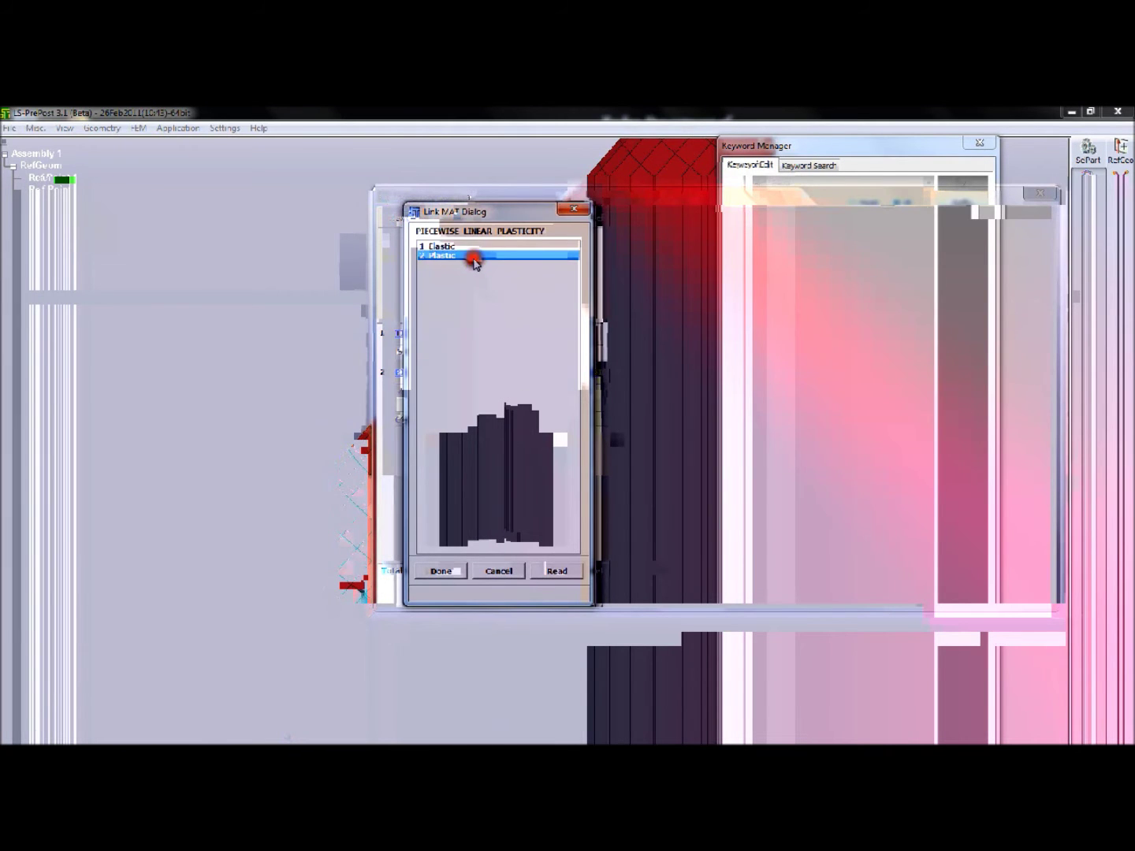
{"action": "left_click", "coordinate": [463, 579]}
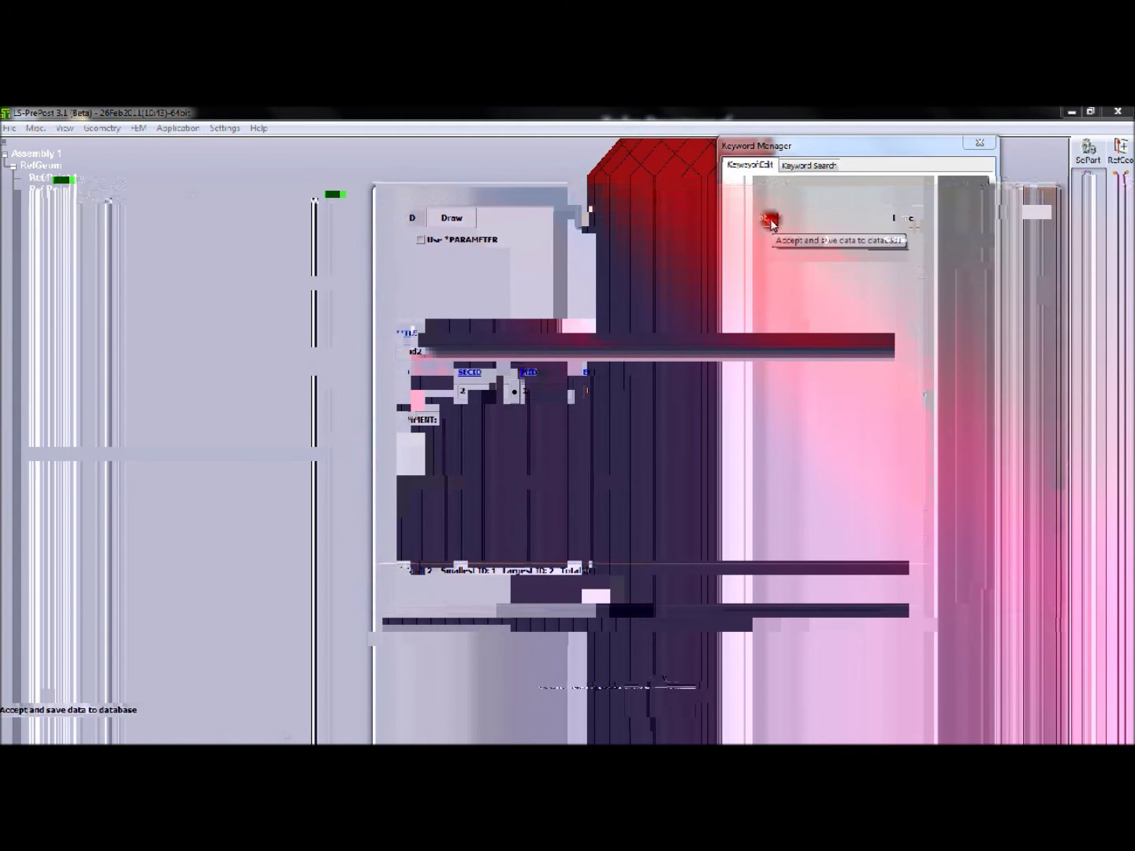
{"action": "left_click", "coordinate": [770, 224]}
{"action": "left_click", "coordinate": [898, 221]}
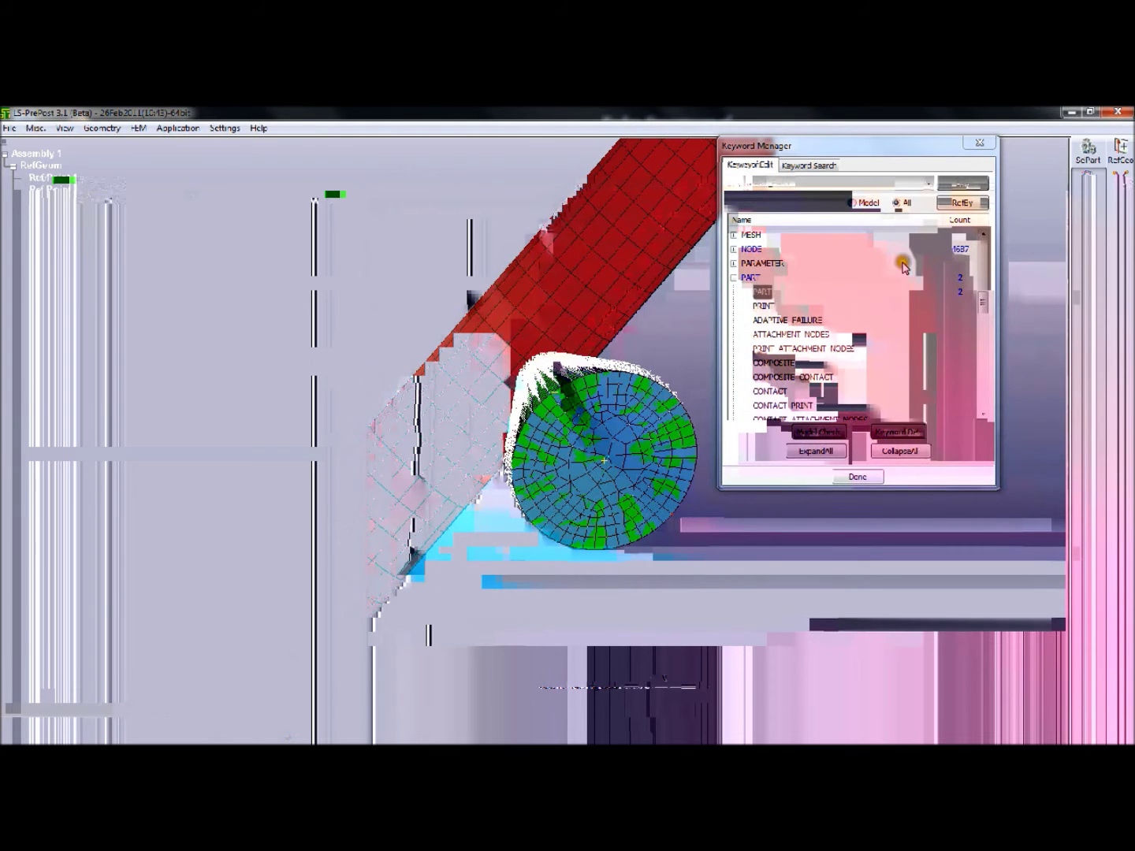
Open a new CONTACT_AUTOMATIC_SURFACE_TO_SURFACE keyword card after collapsing the PART and SECTION groups
{"action": "left_click", "coordinate": [953, 291]}
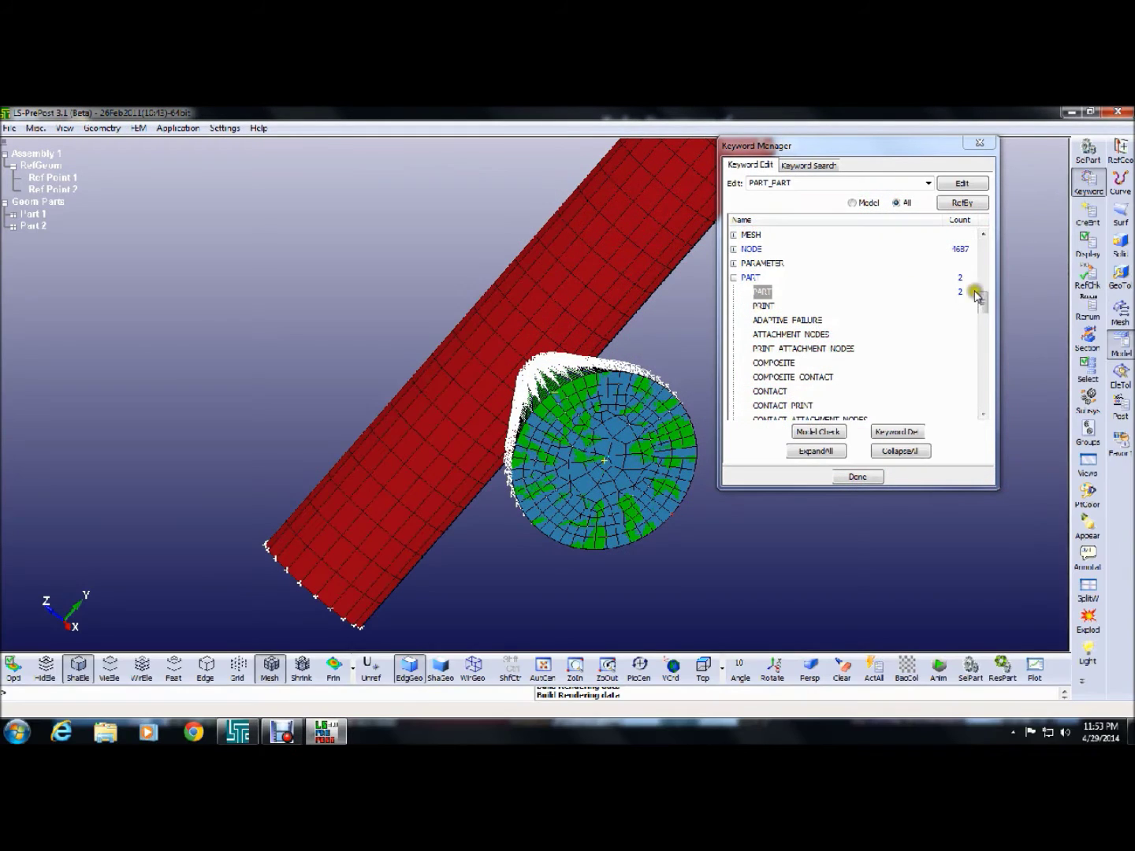
{"action": "left_click", "coordinate": [733, 277]}
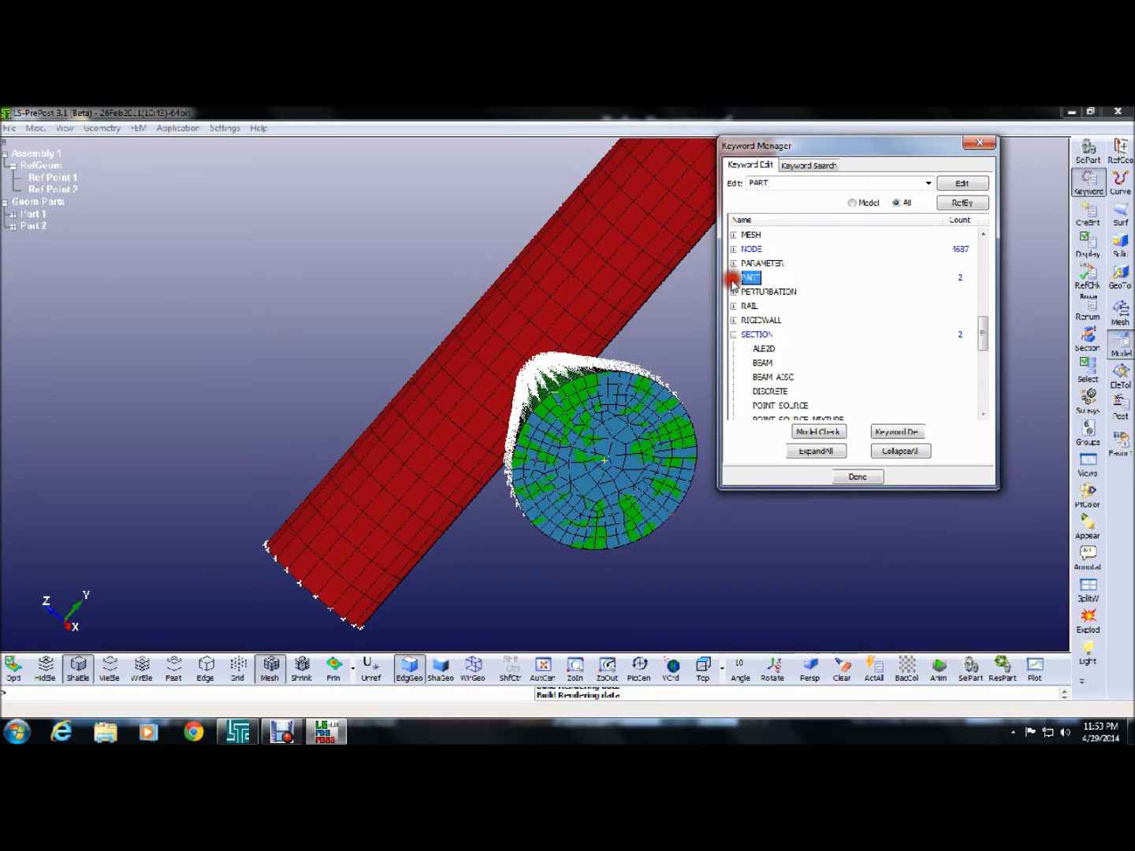
{"action": "left_click", "coordinate": [735, 335]}
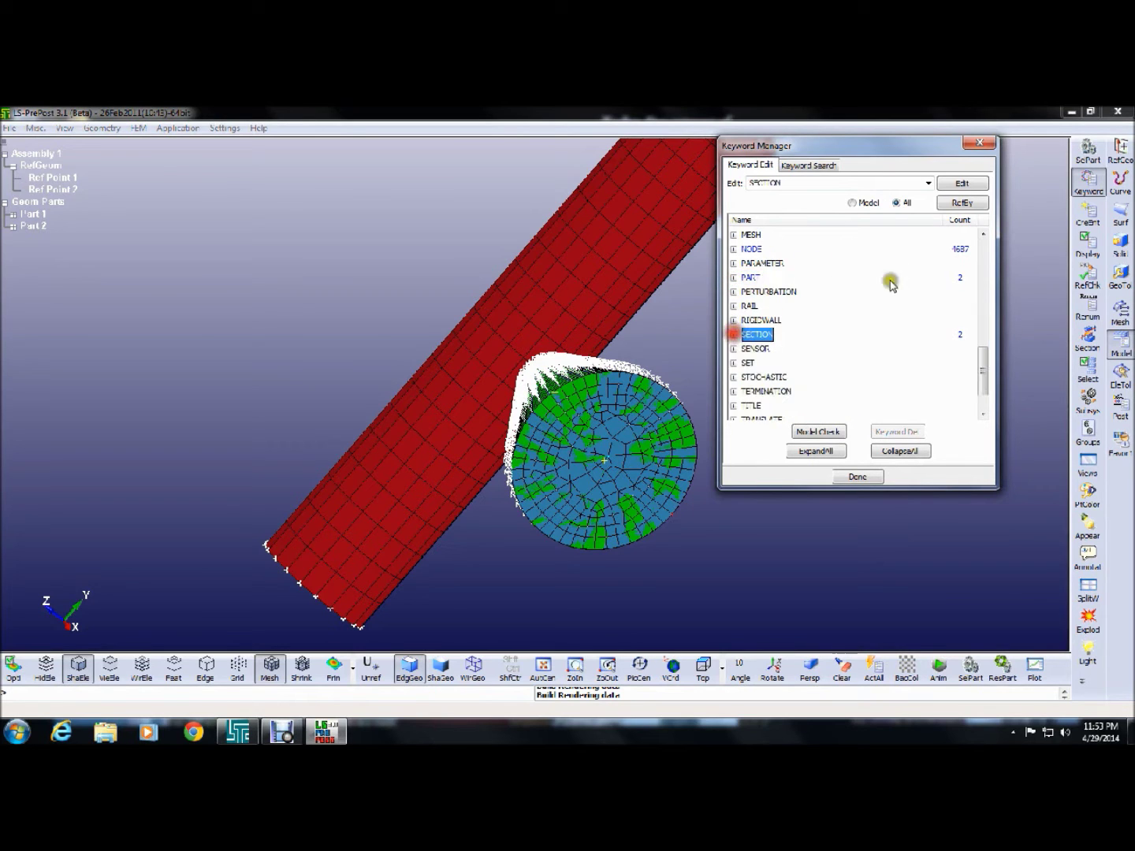
{"action": "left_click", "coordinate": [982, 252]}
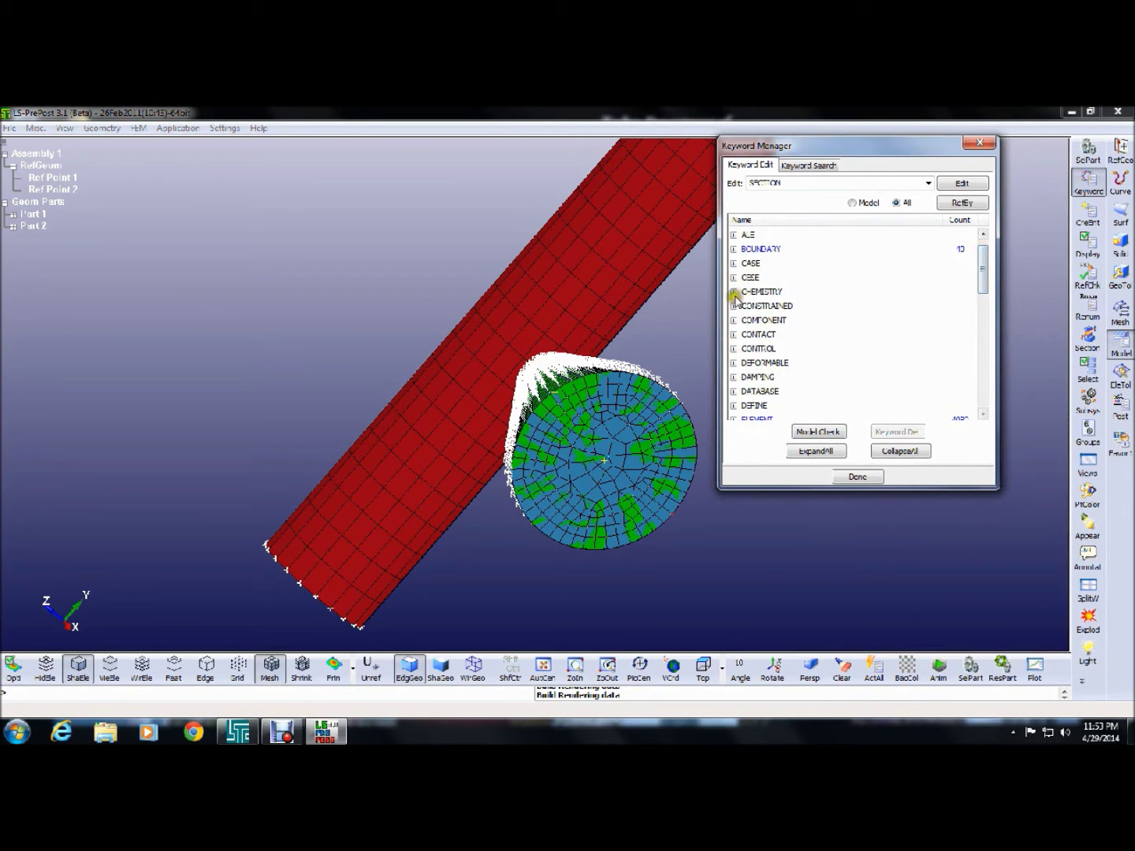
{"action": "left_click", "coordinate": [734, 334]}
{"action": "scroll", "coordinate": [835, 356], "scroll_direction": "down", "scroll_amount": 2}
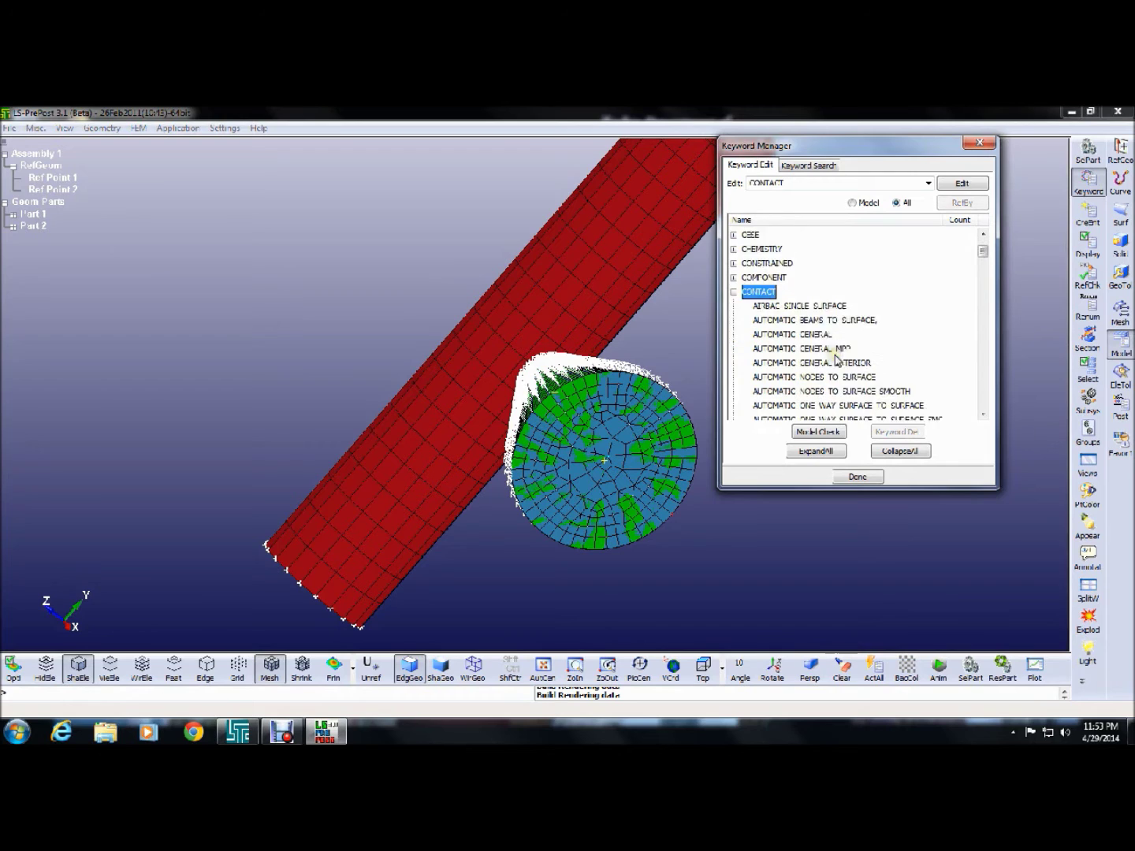
{"action": "scroll", "coordinate": [837, 358], "scroll_direction": "down", "scroll_amount": 1}
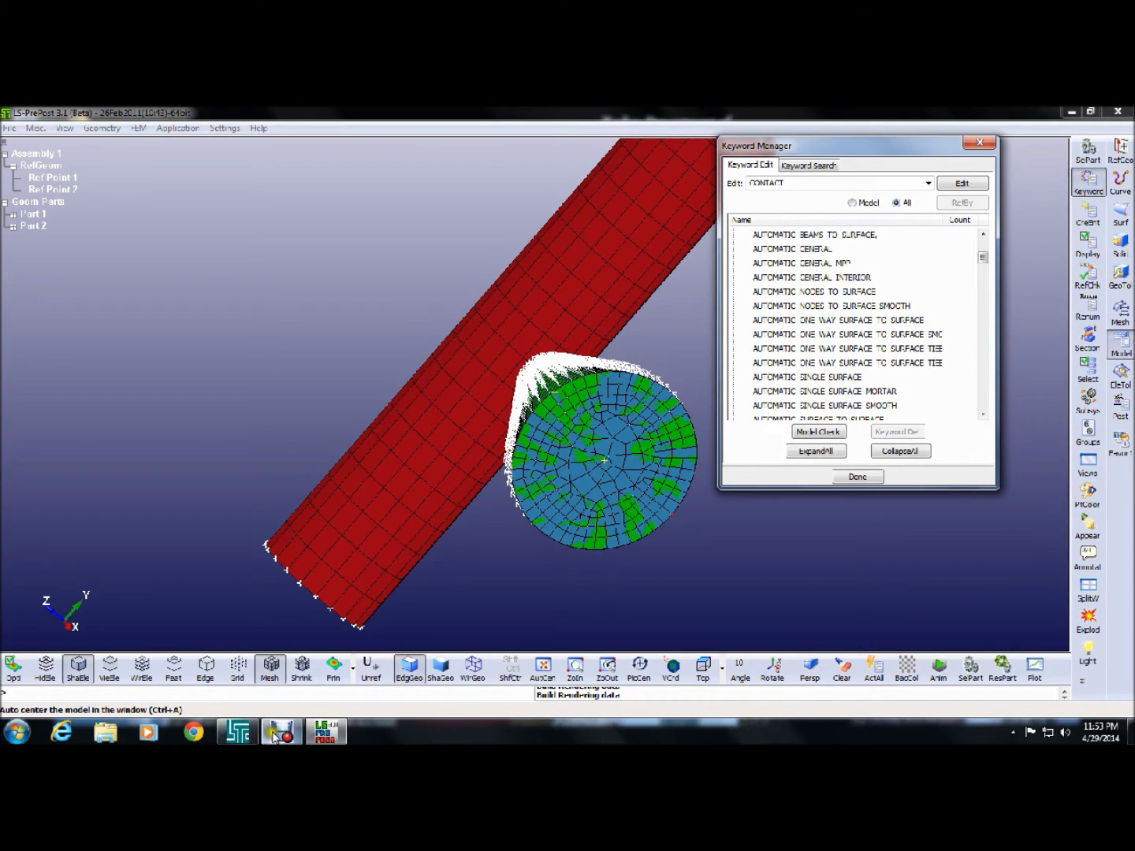
{"action": "mouse_move", "coordinate": [282, 734]}
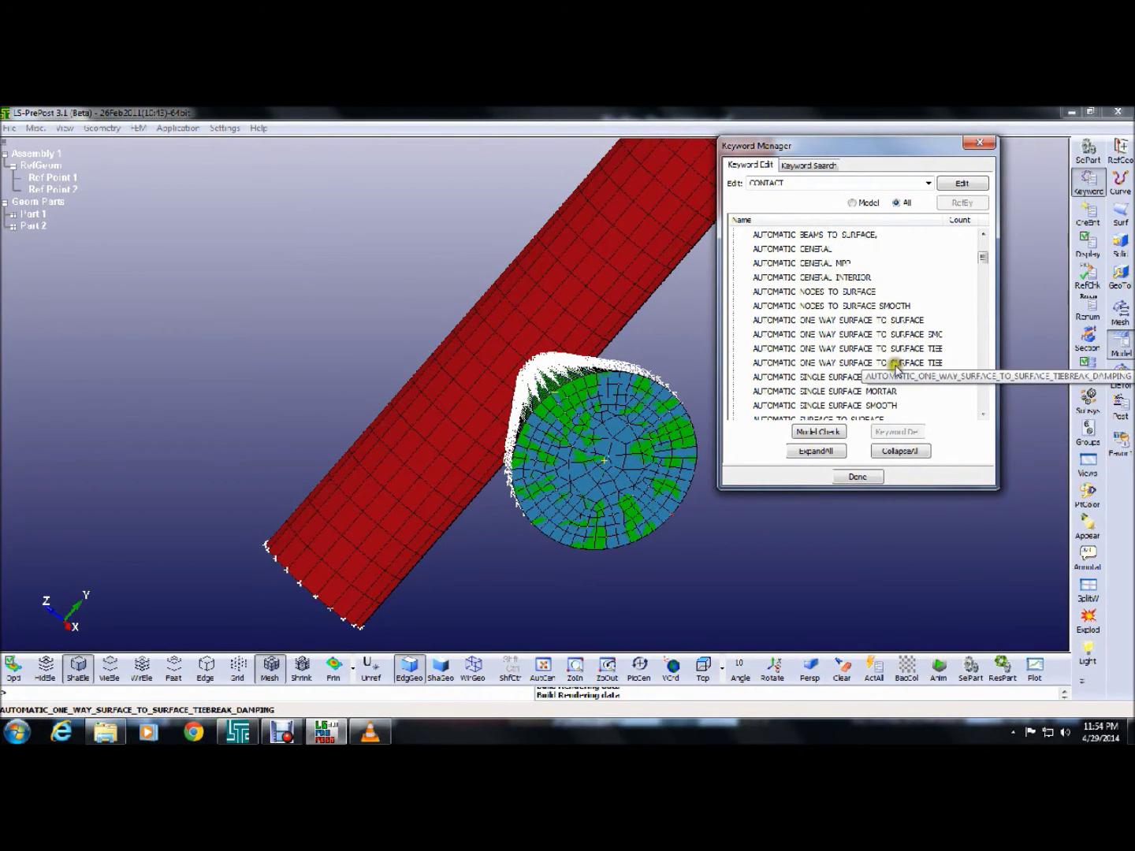
{"action": "left_click", "coordinate": [982, 413]}
{"action": "left_click", "coordinate": [861, 405]}
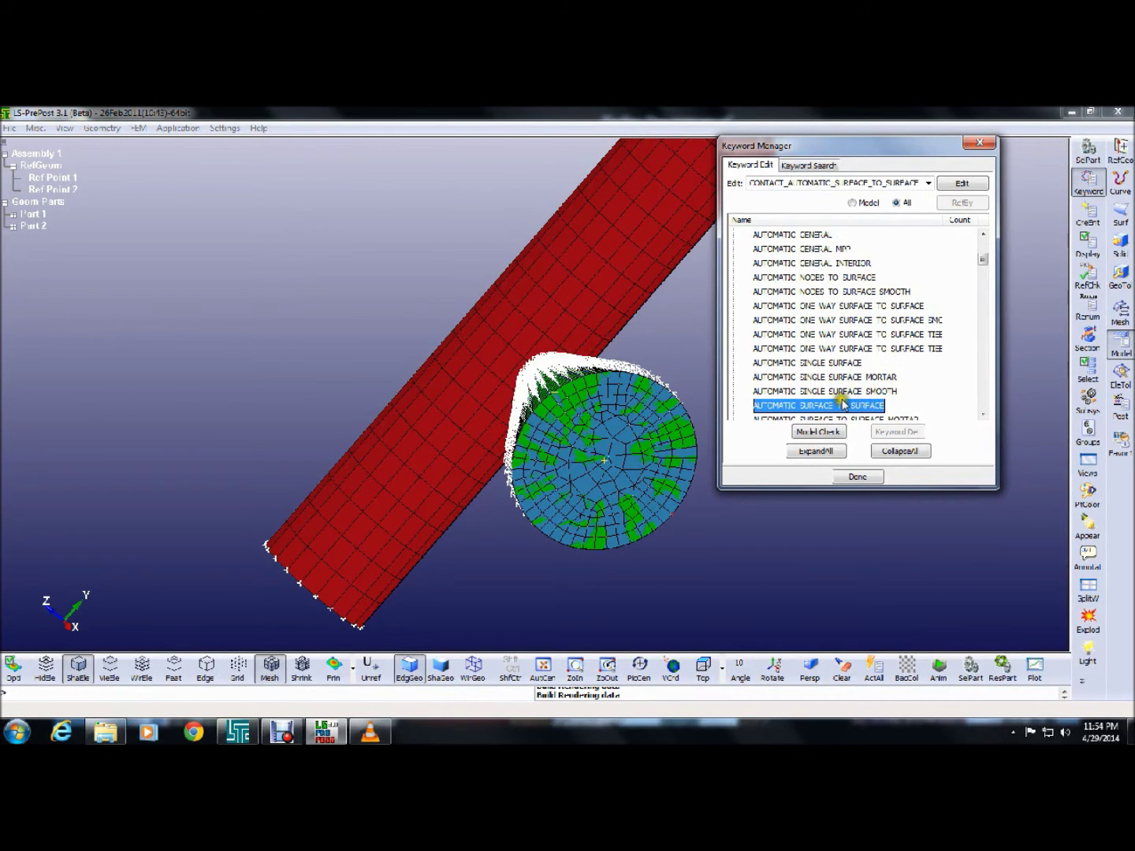
{"action": "double_click", "coordinate": [842, 403]}
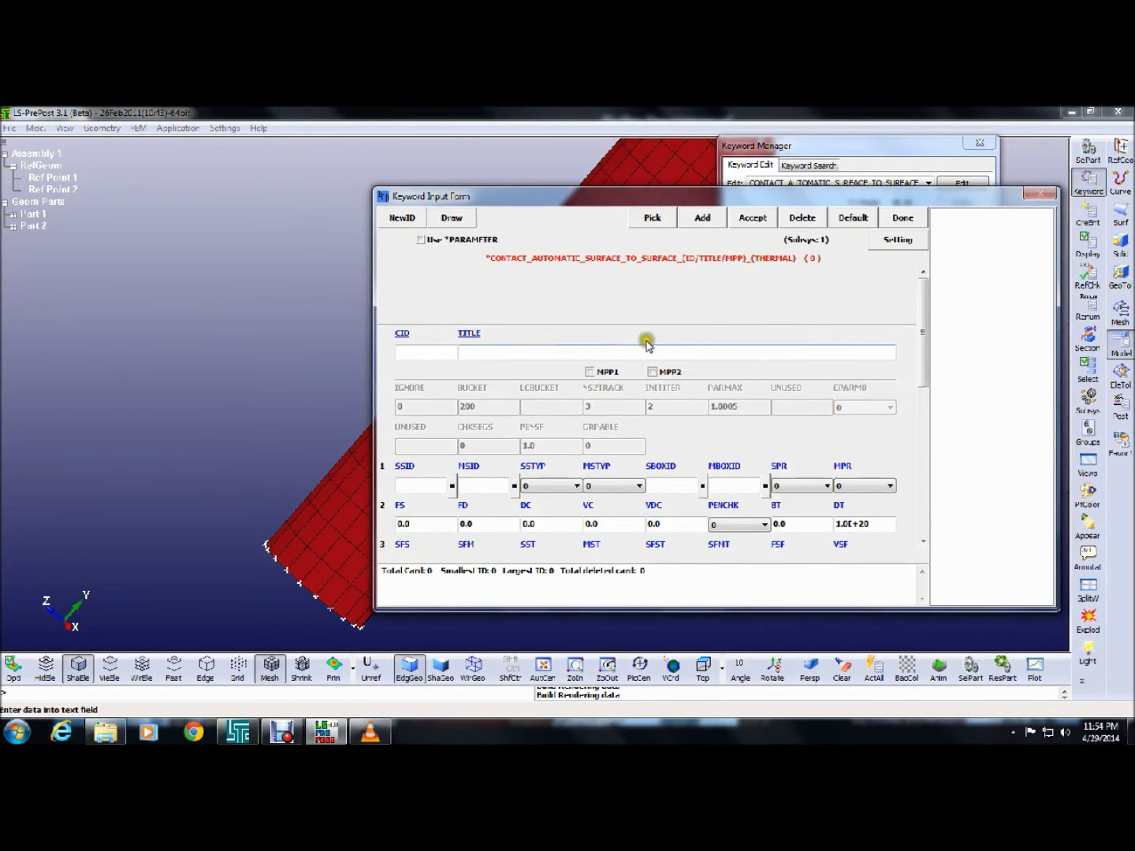
Title the contact Surface_surface, assign new contact ID 1, and set both SSTYP and MSTYP to 3
{"action": "left_click", "coordinate": [482, 349]}
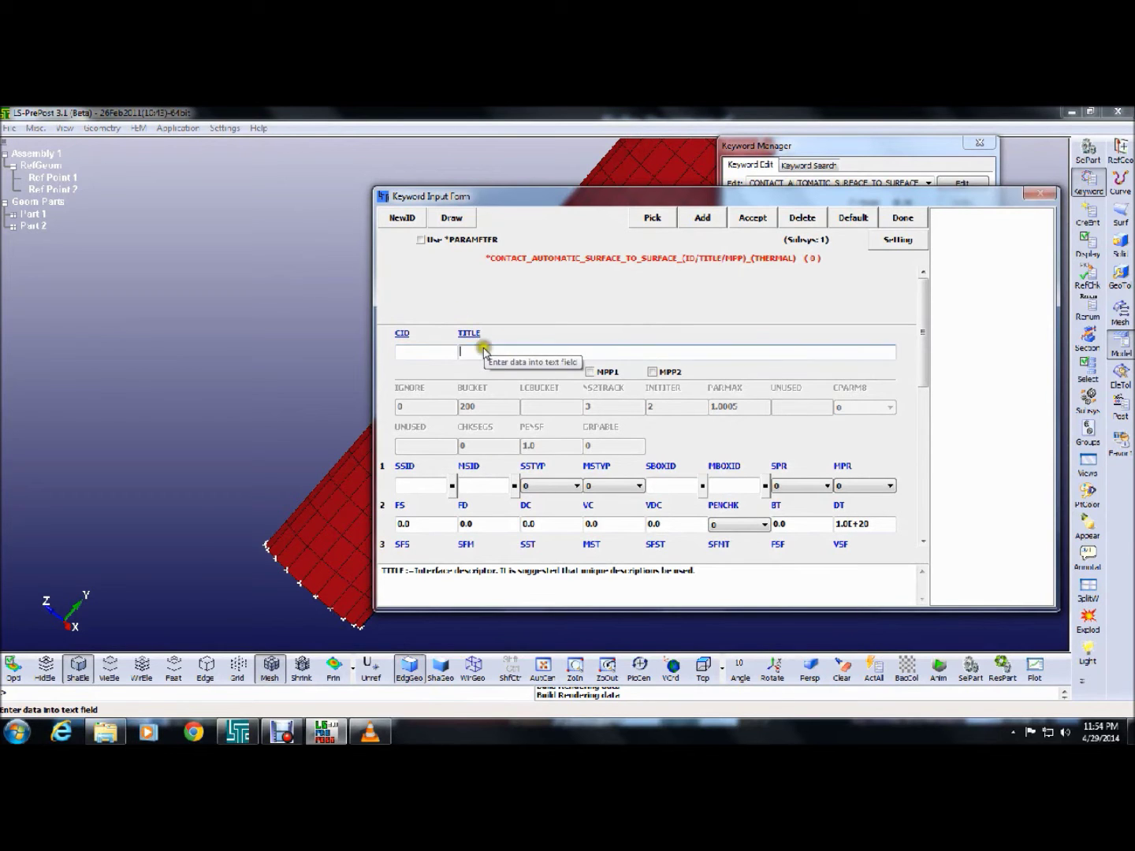
{"action": "left_click", "coordinate": [403, 218]}
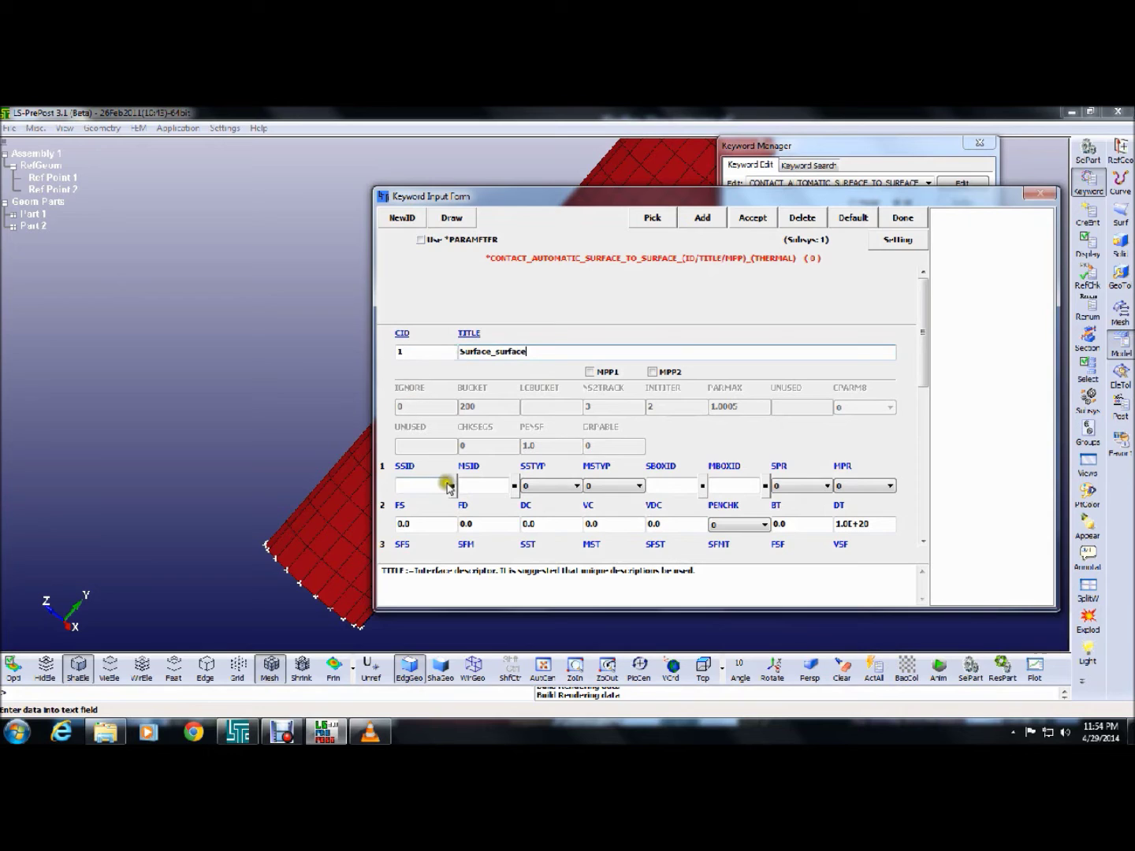
{"action": "left_click", "coordinate": [572, 487]}
{"action": "left_click", "coordinate": [563, 525]}
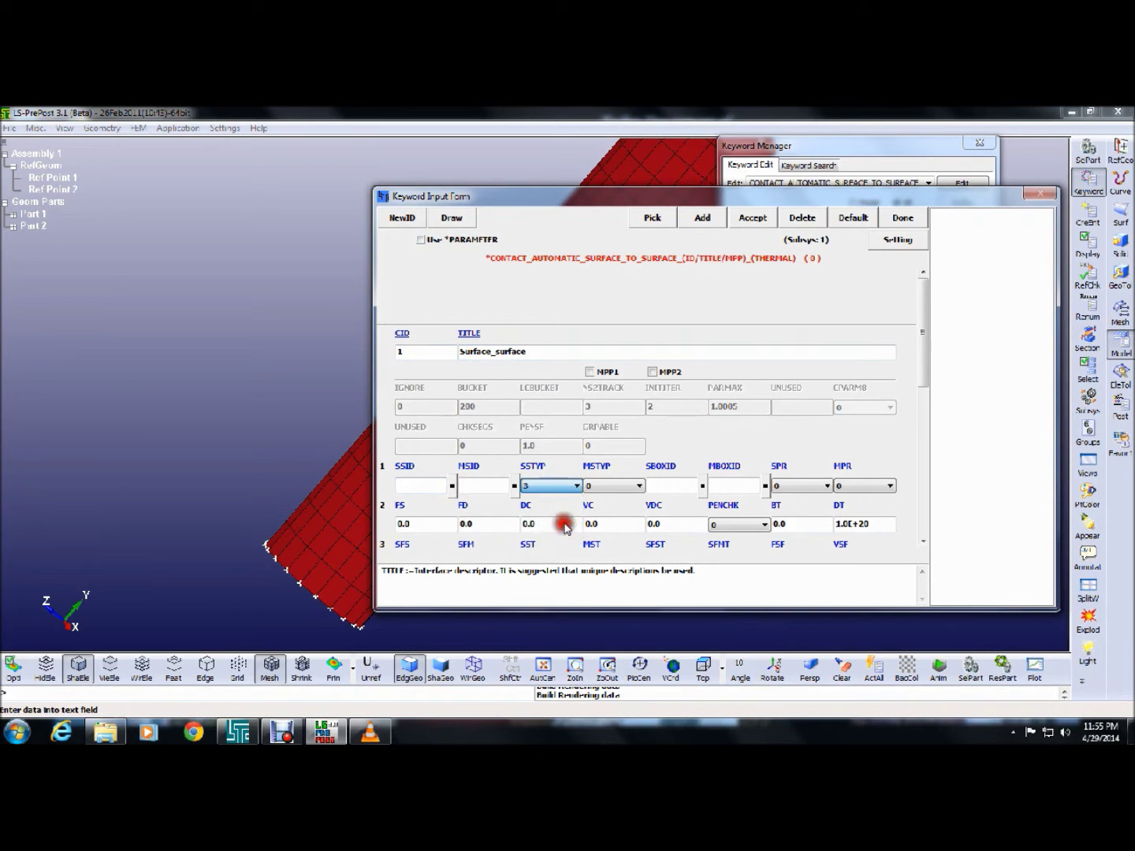
{"action": "left_click", "coordinate": [603, 486]}
{"action": "left_click", "coordinate": [606, 526]}
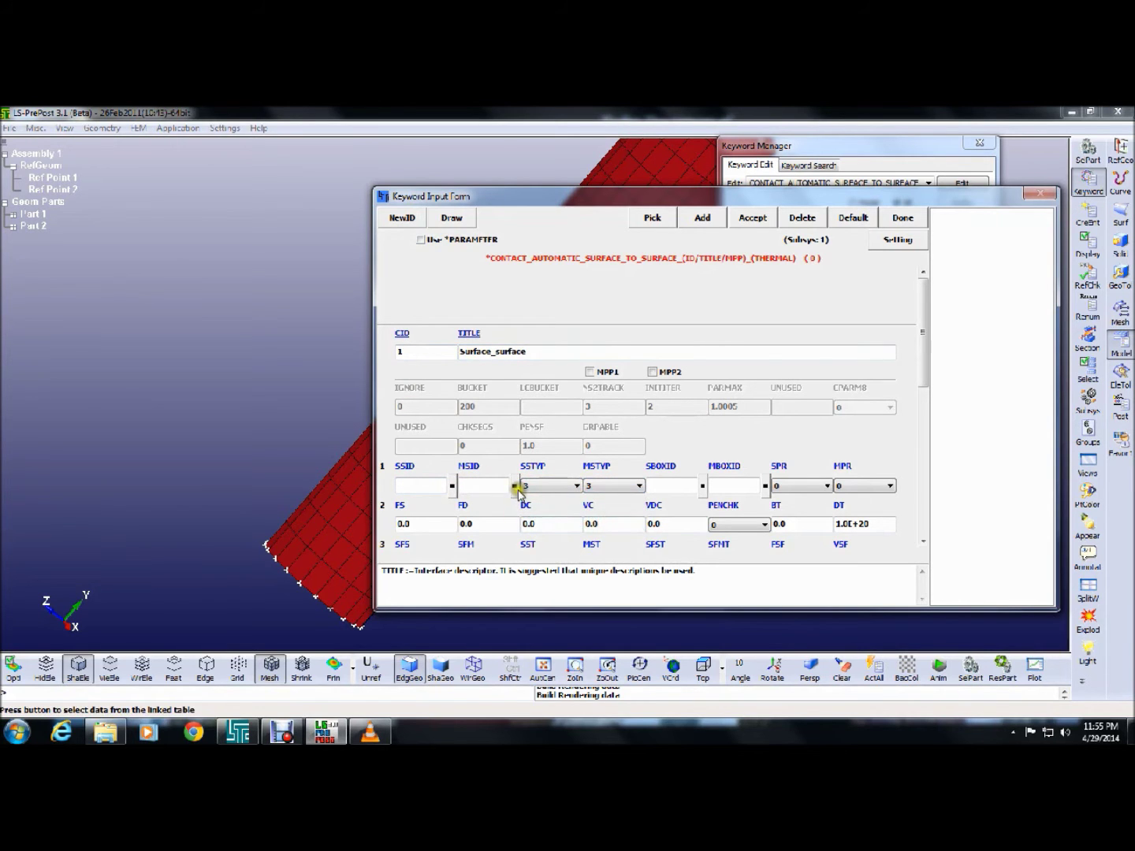
Link the contact's MSID to part 1 Shell and SSID to part 2 Solid2, save the data and close the card
{"action": "left_click", "coordinate": [514, 486]}
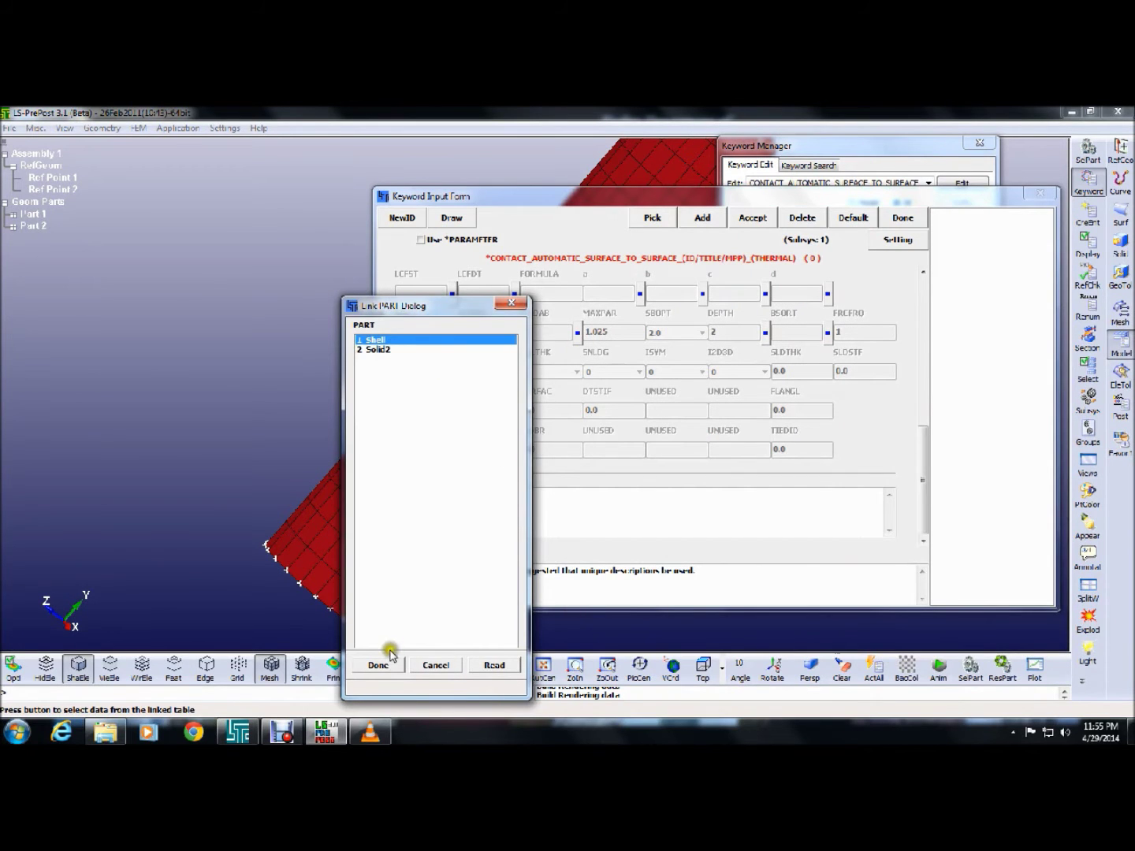
{"action": "left_click", "coordinate": [379, 662]}
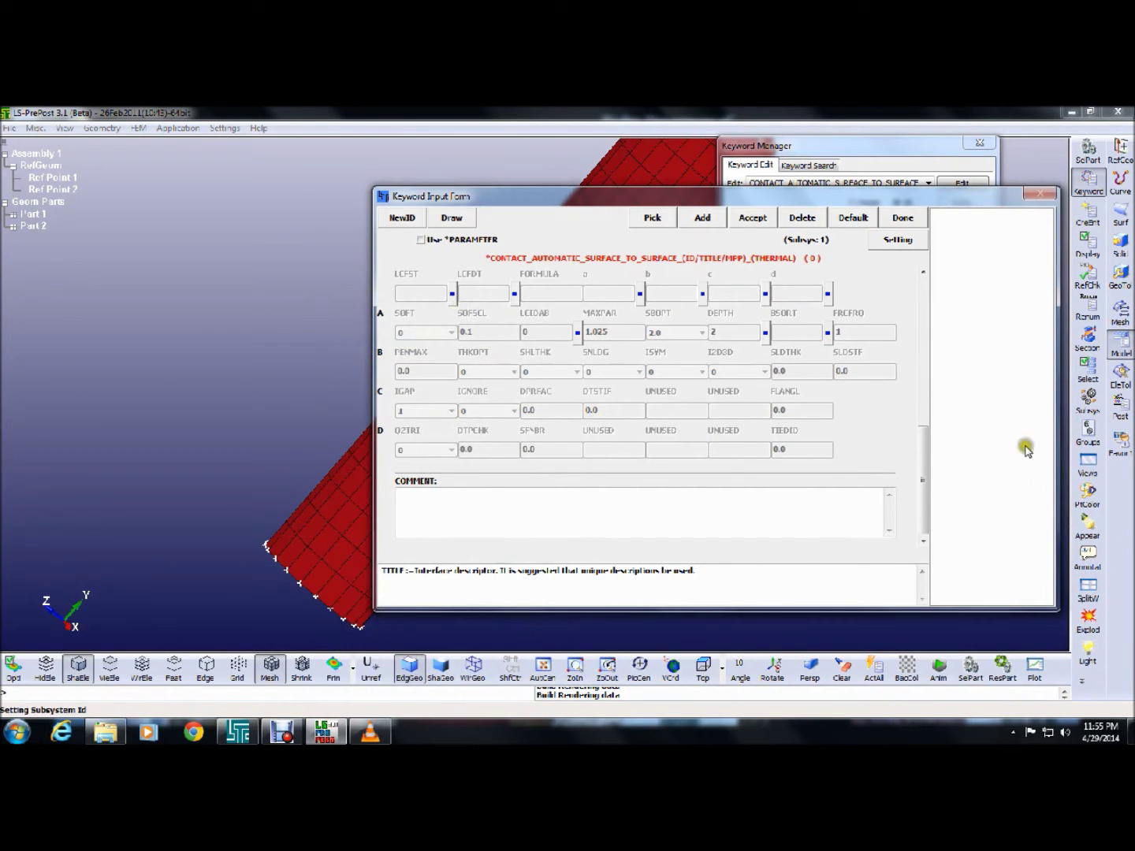
{"action": "left_click_drag", "start_coordinate": [928, 482], "coordinate": [925, 387]}
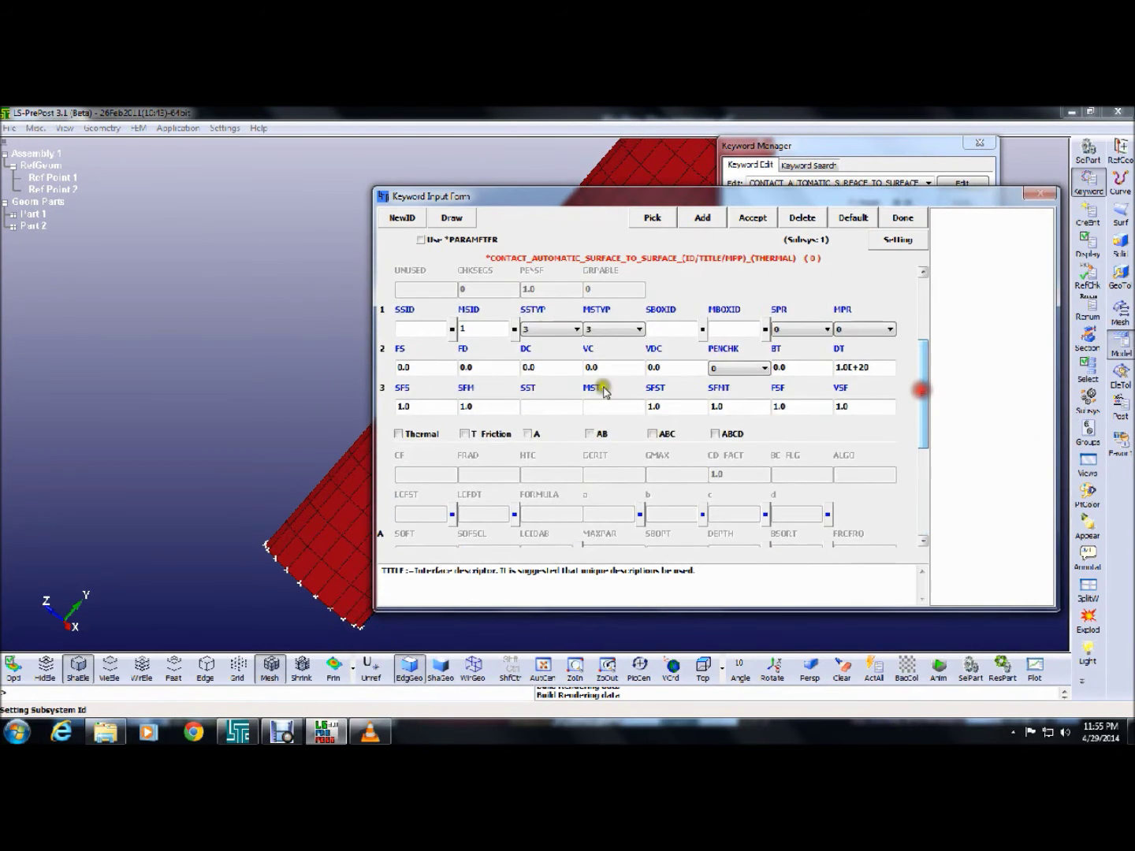
{"action": "left_click", "coordinate": [450, 329]}
{"action": "left_click", "coordinate": [369, 351]}
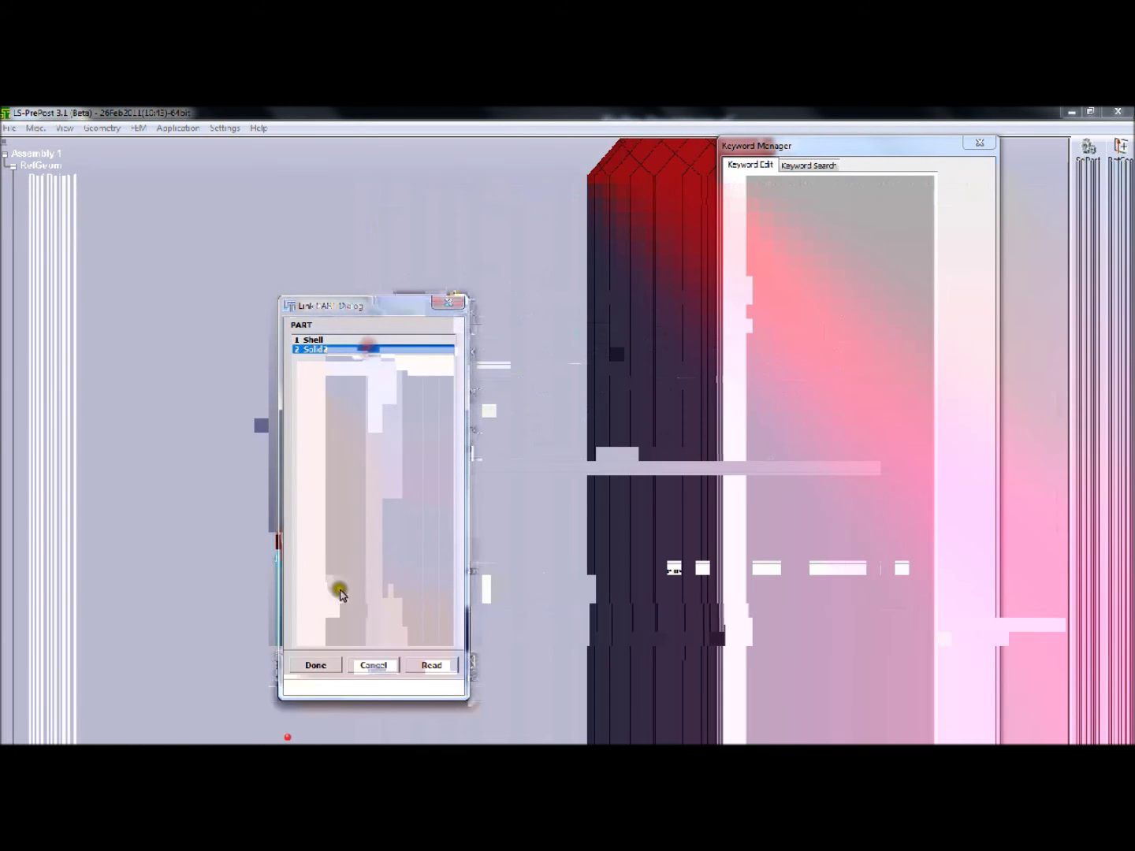
{"action": "left_click", "coordinate": [314, 664]}
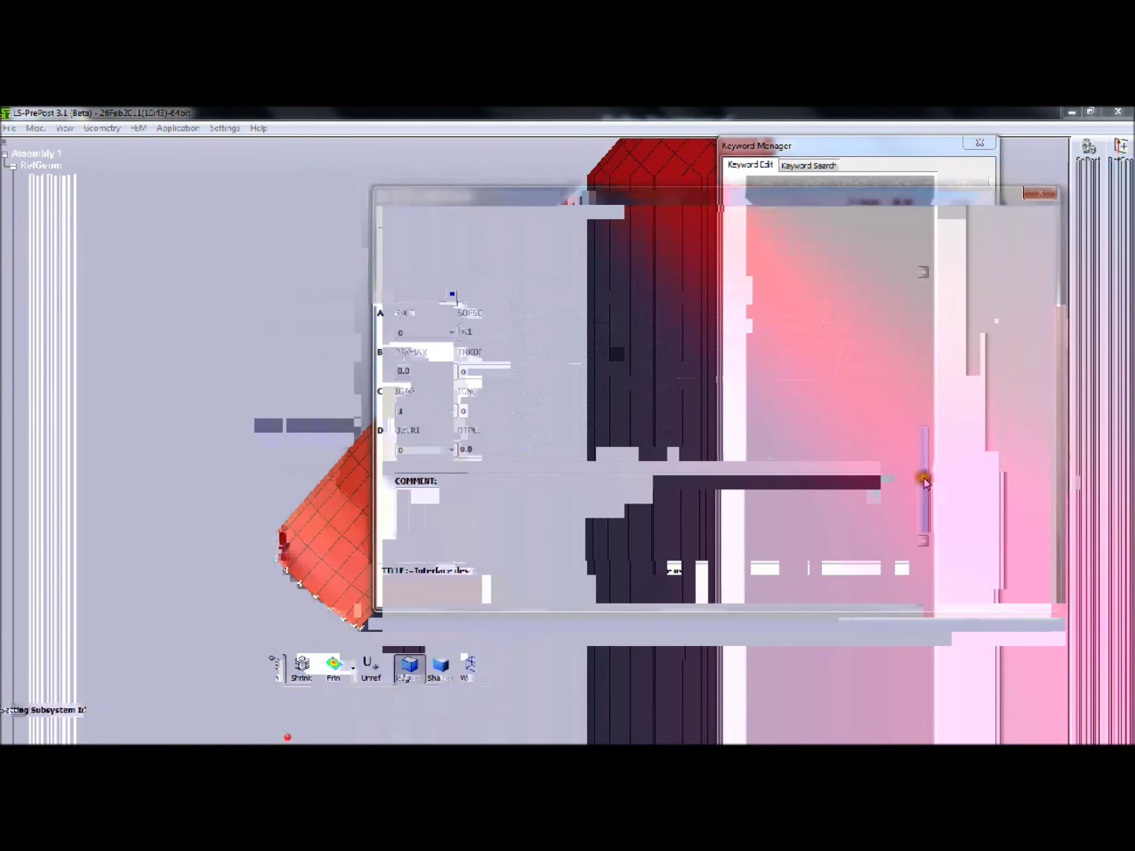
{"action": "left_click_drag", "start_coordinate": [926, 476], "coordinate": [927, 316]}
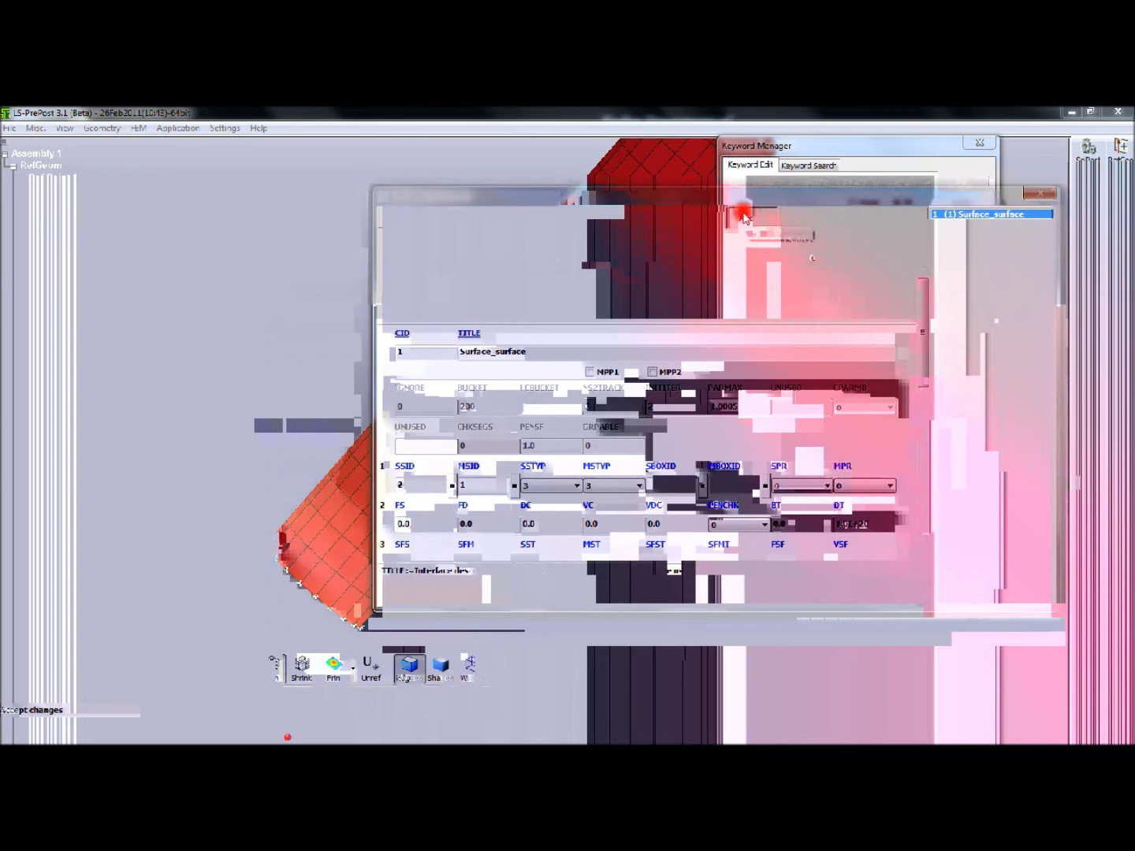
{"action": "left_click", "coordinate": [748, 217]}
{"action": "left_click", "coordinate": [920, 215]}
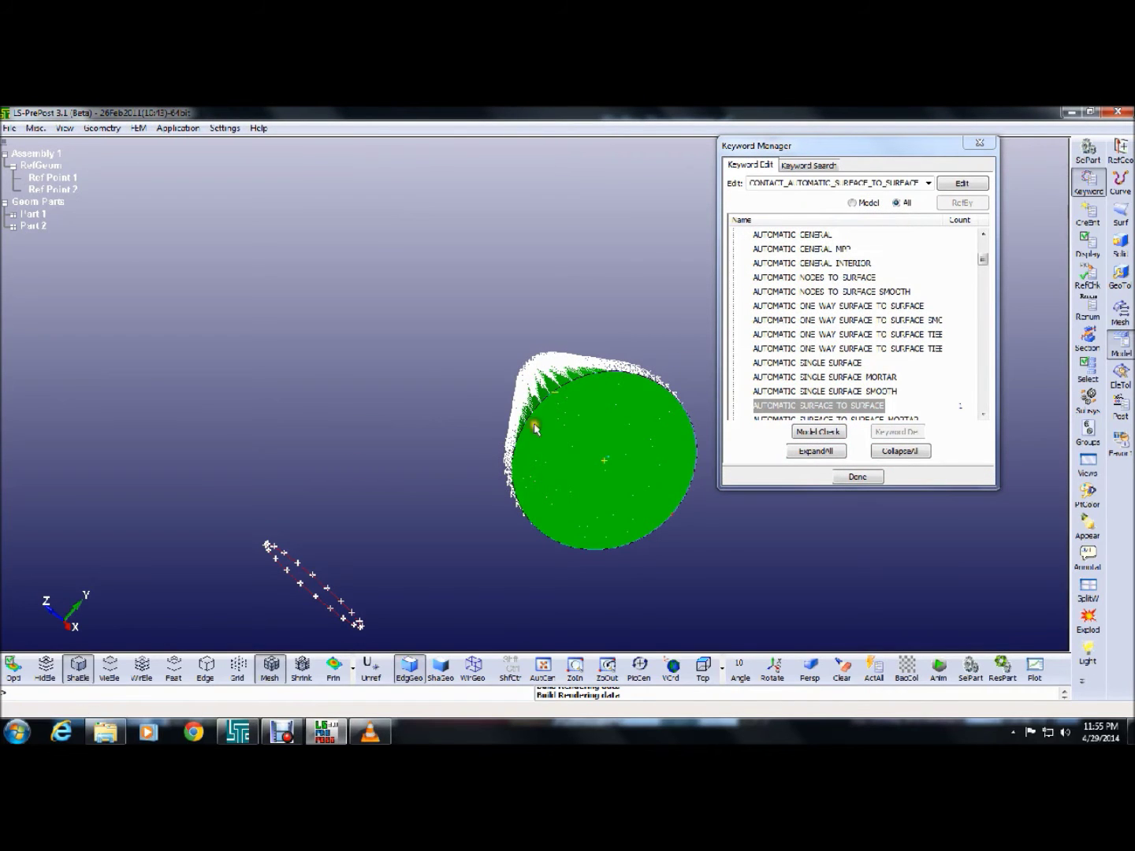
Redisplay the meshed parts, collapse the CONTACT group and open the CONTROL_ENERGY card
{"action": "left_click", "coordinate": [111, 667]}
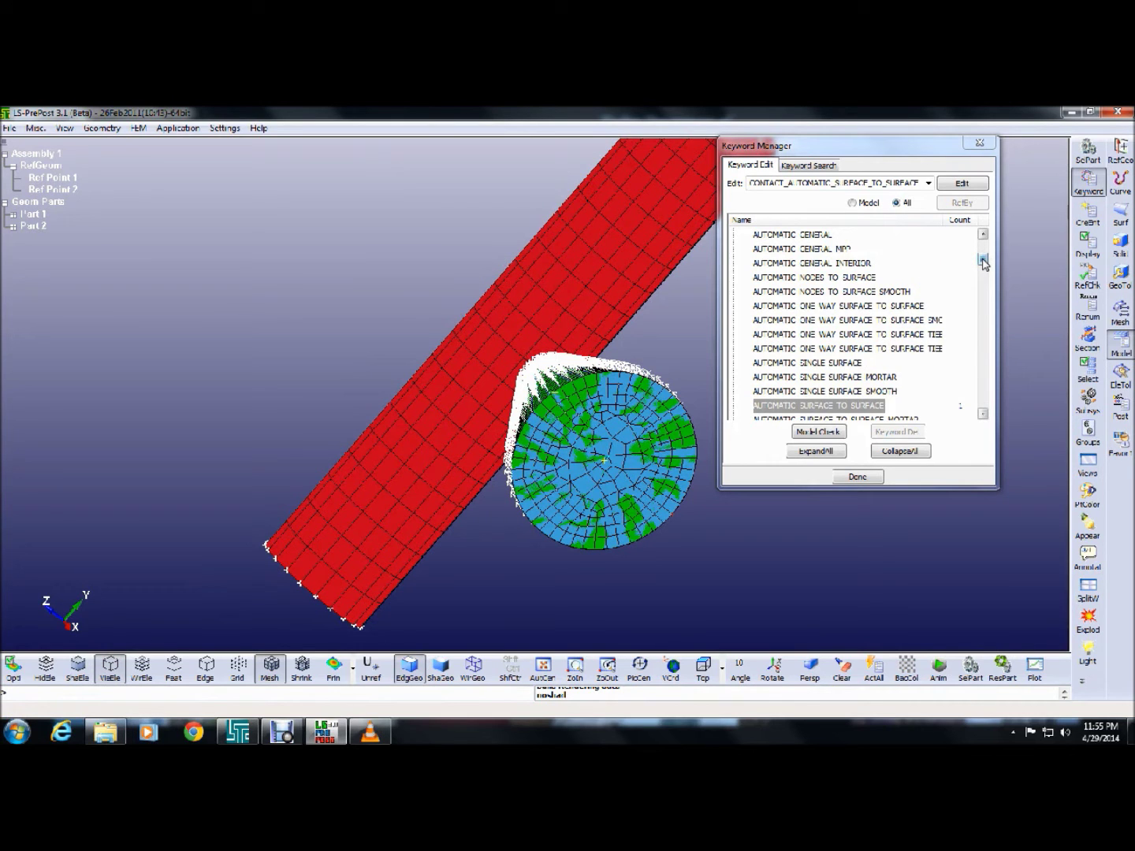
{"action": "left_click_drag", "start_coordinate": [980, 256], "coordinate": [980, 246]}
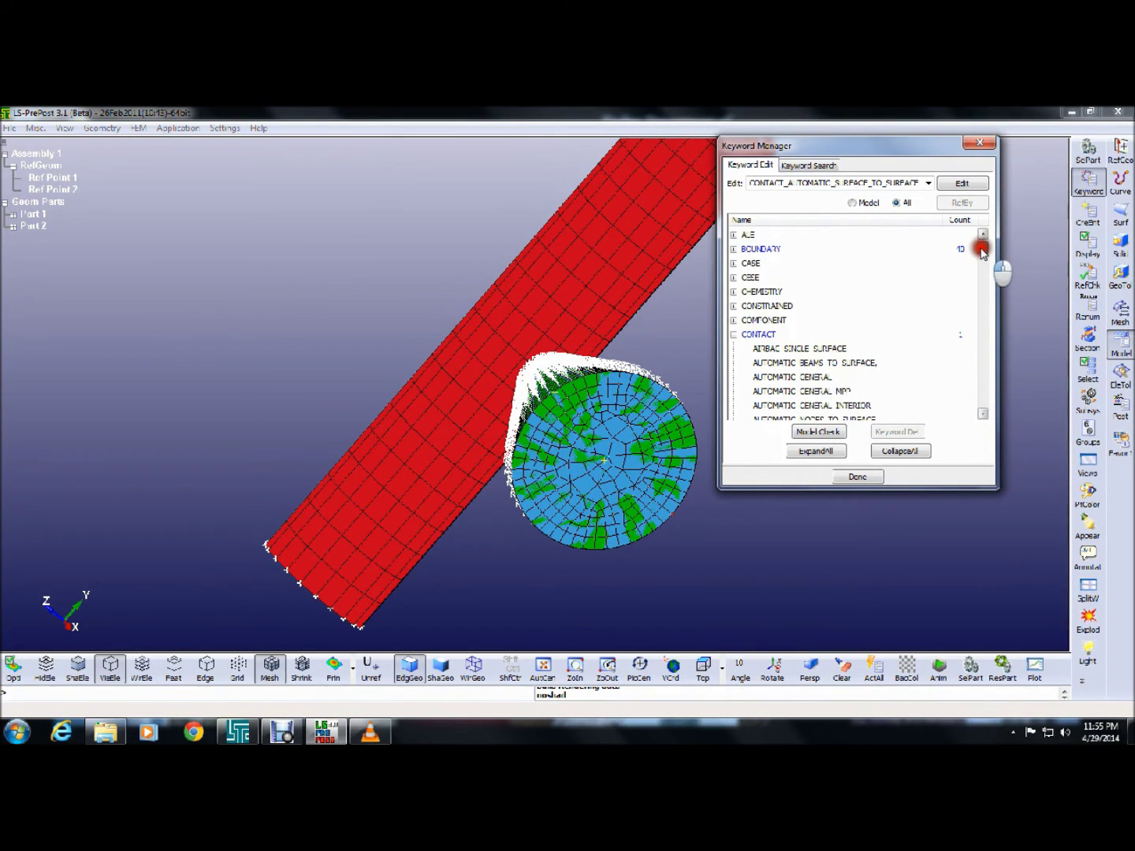
{"action": "left_click", "coordinate": [734, 334]}
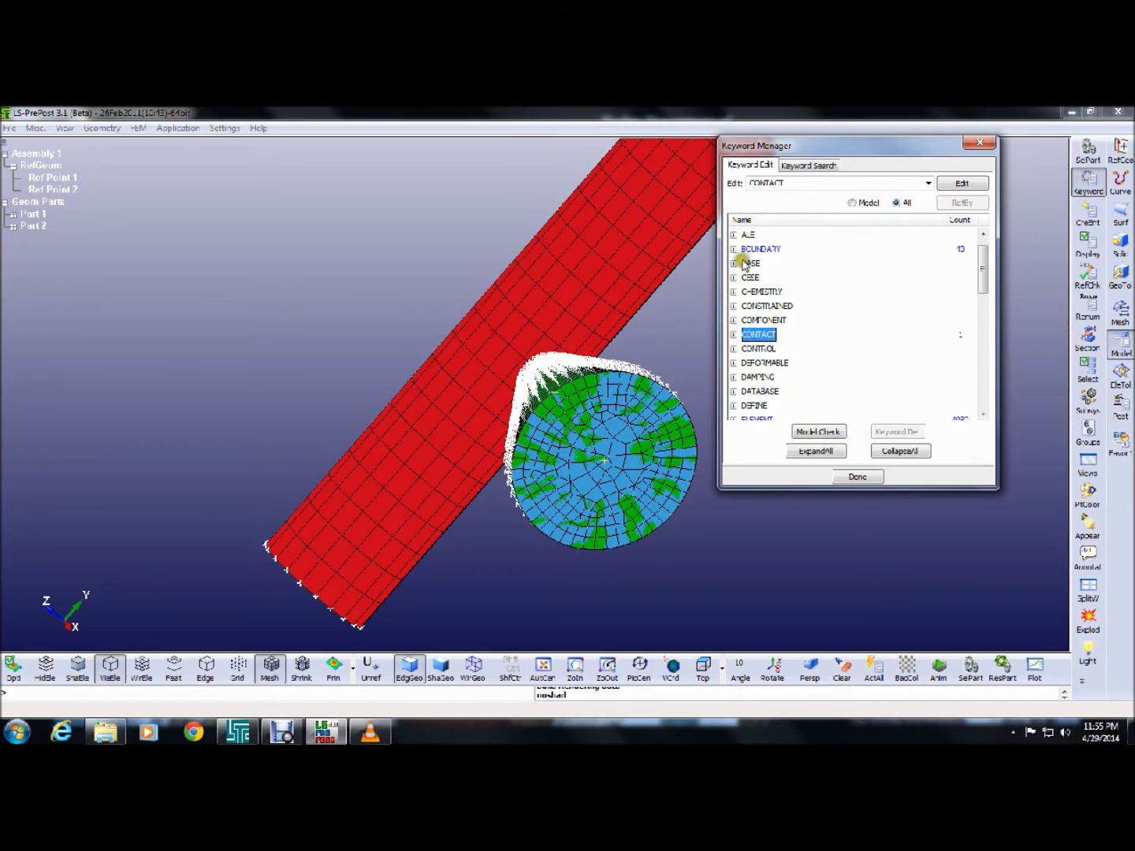
{"action": "left_click", "coordinate": [733, 349]}
{"action": "scroll", "coordinate": [887, 341], "scroll_direction": "down", "scroll_amount": 6}
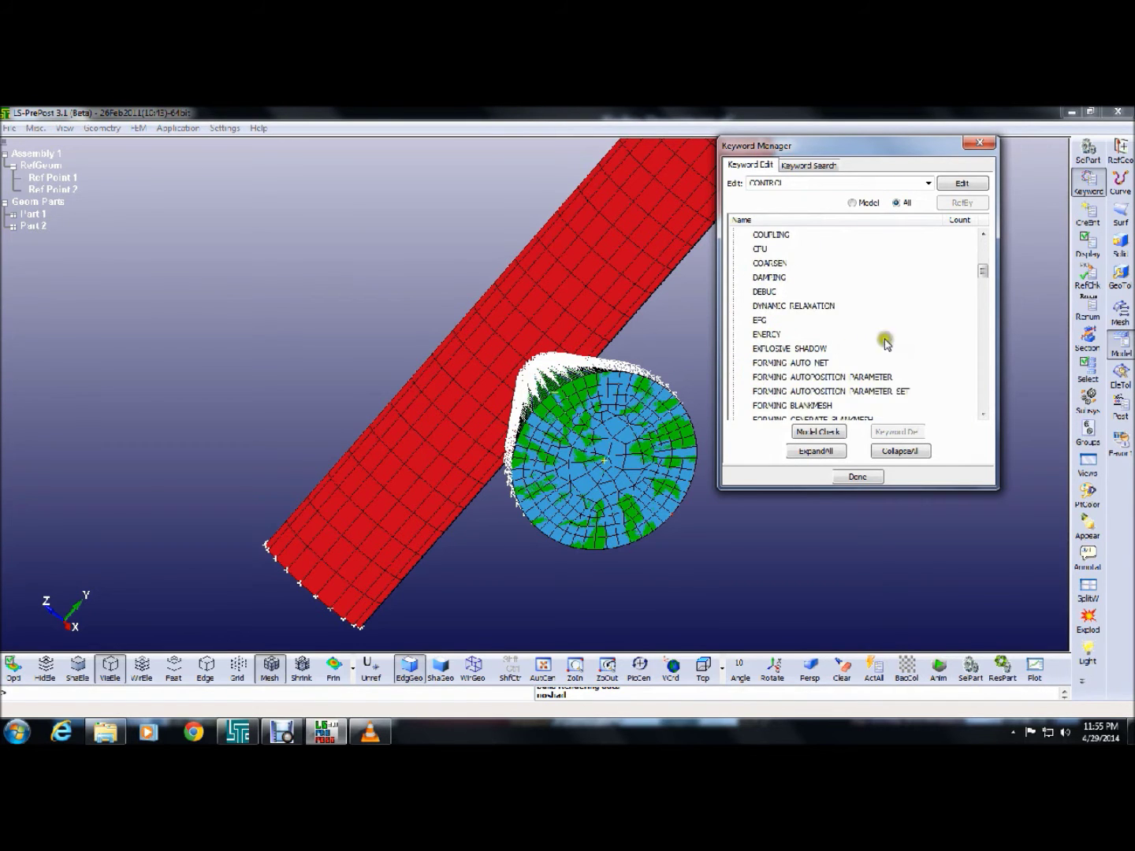
{"action": "double_click", "coordinate": [766, 334]}
Set HGEN, SLNTEN and RYLEN to 2 in the energy control card, save the data and close it
{"action": "left_click", "coordinate": [575, 363]}
{"action": "left_click", "coordinate": [572, 386]}
{"action": "left_click", "coordinate": [683, 363]}
{"action": "left_click", "coordinate": [676, 385]}
{"action": "left_click", "coordinate": [733, 363]}
{"action": "left_click", "coordinate": [734, 386]}
{"action": "left_click", "coordinate": [926, 229]}
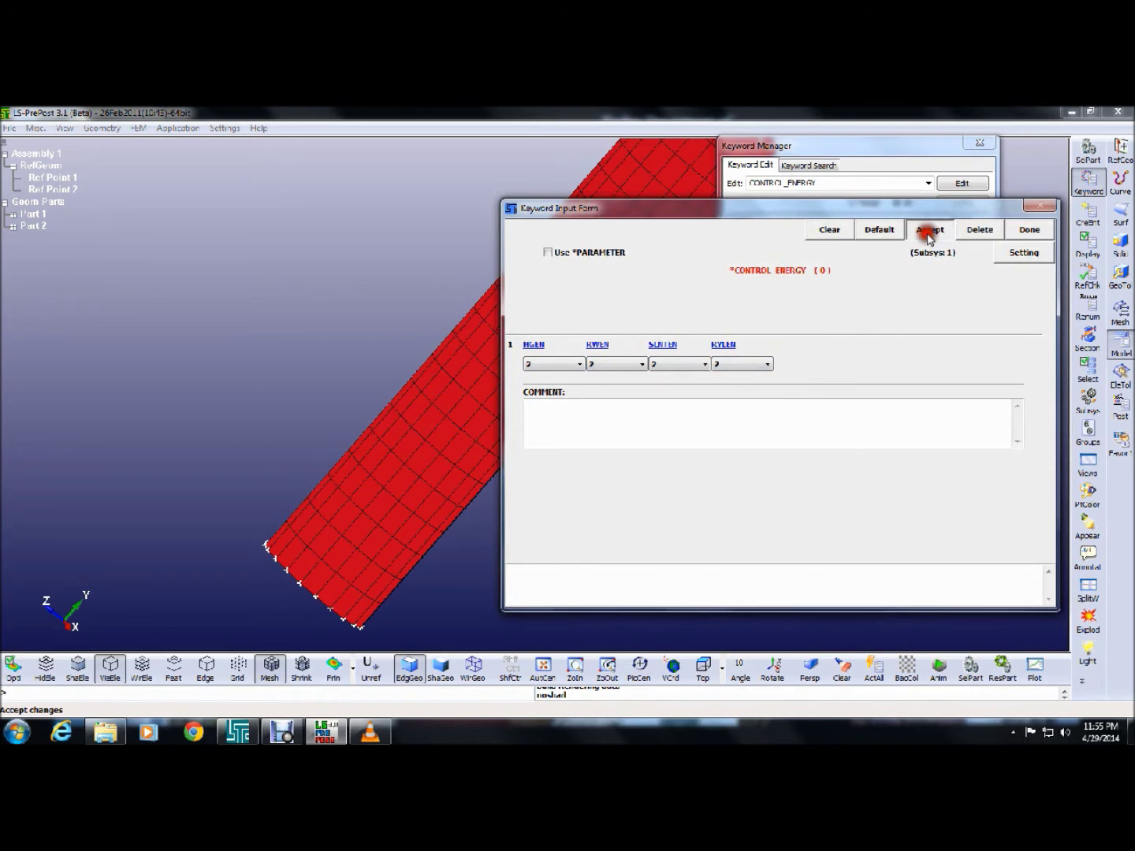
{"action": "left_click", "coordinate": [1029, 230]}
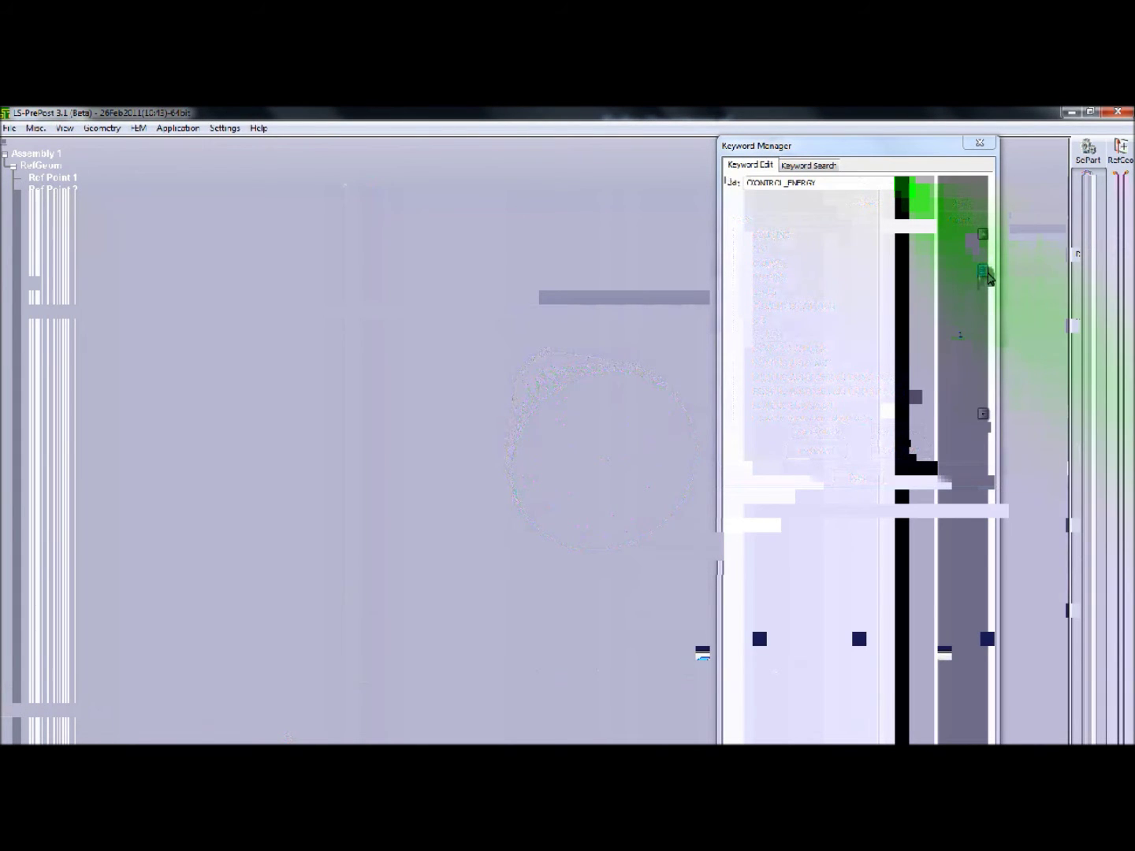
Set the termination time ENDTIM to 1.2 in a CONTROL_TERMINATION card, save the data and close it
{"action": "scroll", "coordinate": [982, 405], "scroll_direction": "down", "scroll_amount": 3}
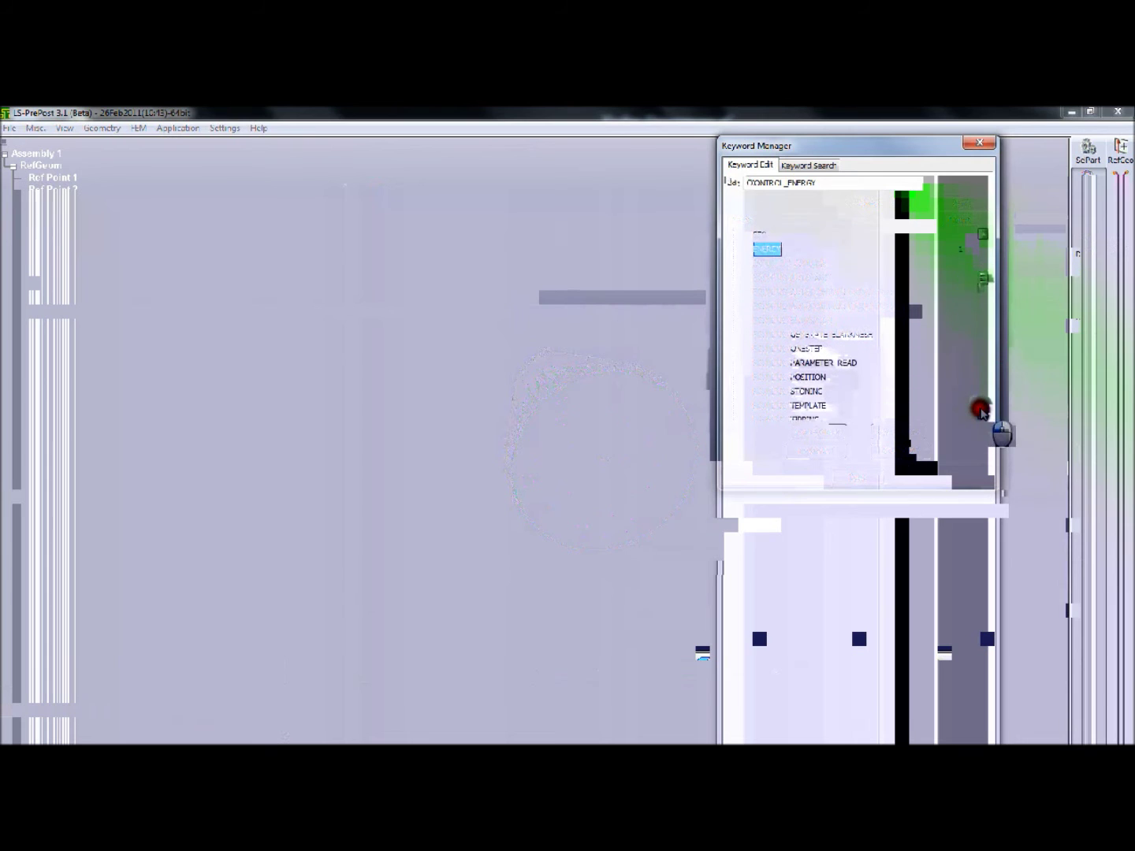
{"action": "scroll", "coordinate": [983, 405], "scroll_direction": "down", "scroll_amount": 3}
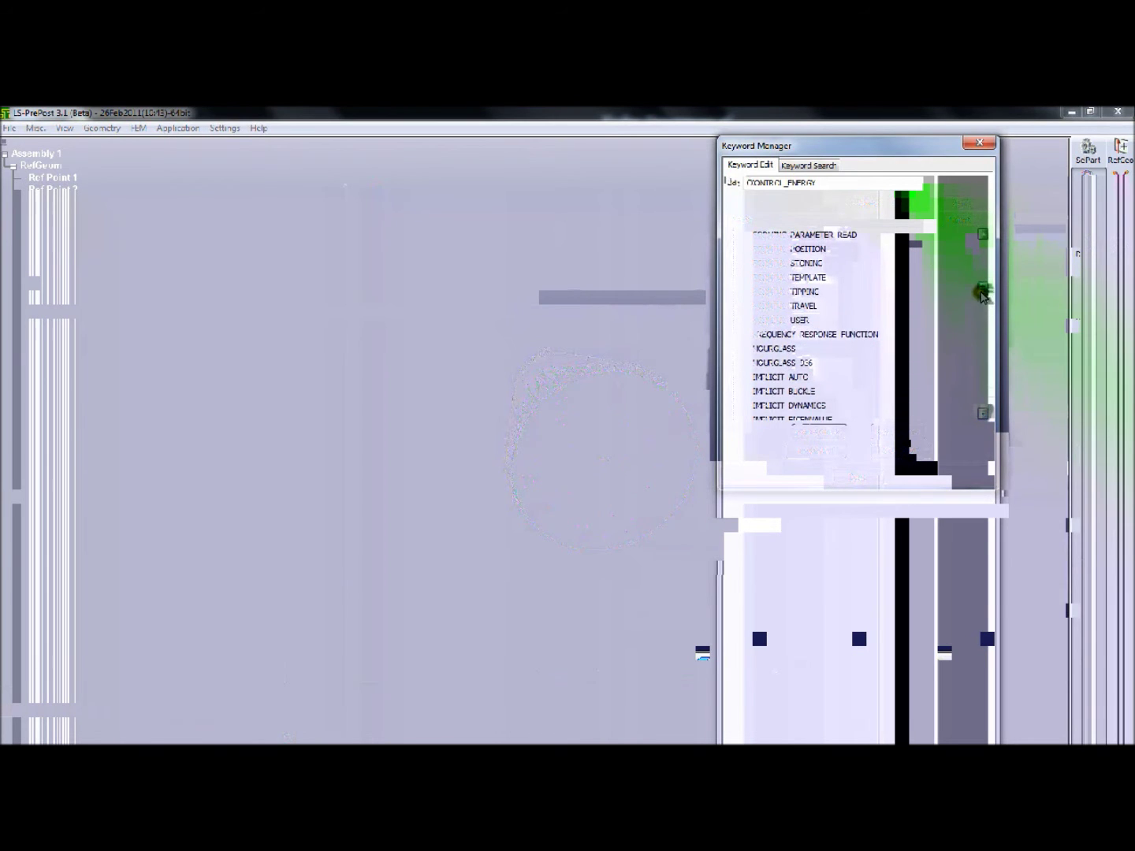
{"action": "left_click_drag", "start_coordinate": [982, 296], "coordinate": [982, 373]}
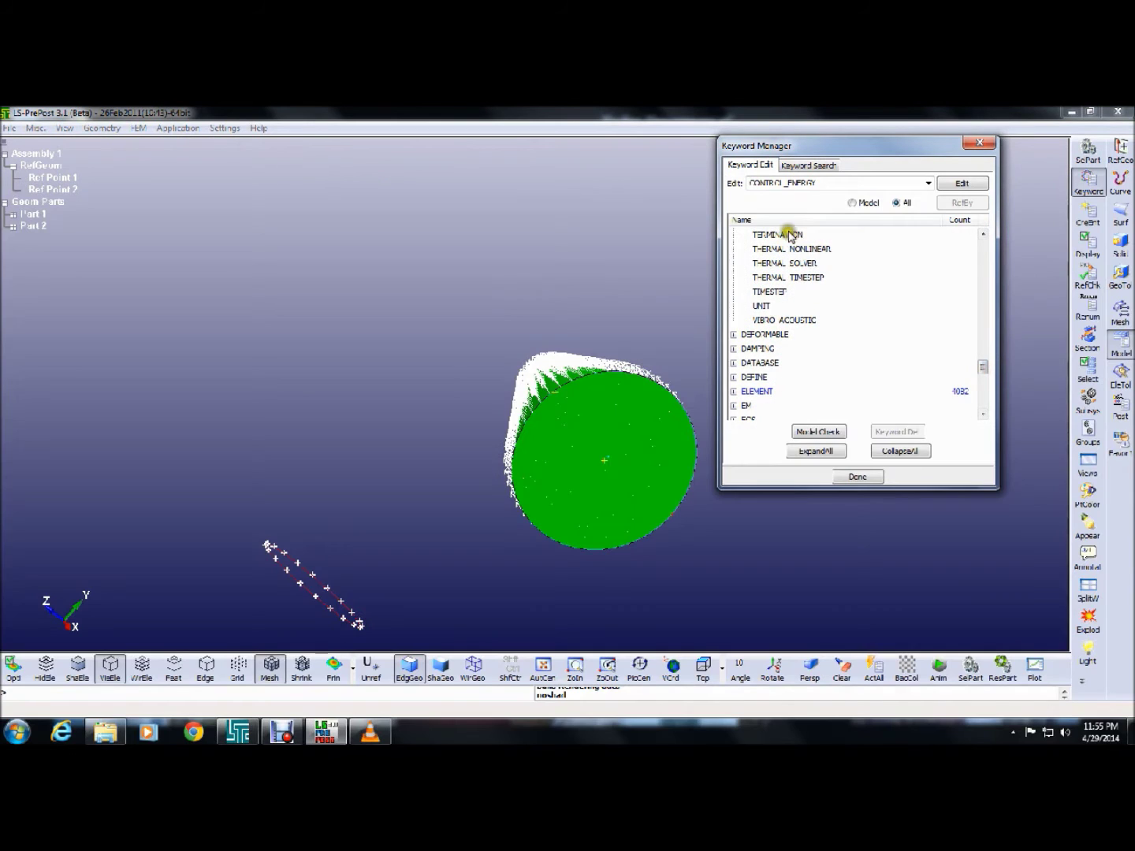
{"action": "double_click", "coordinate": [780, 235]}
{"action": "left_click", "coordinate": [568, 361]}
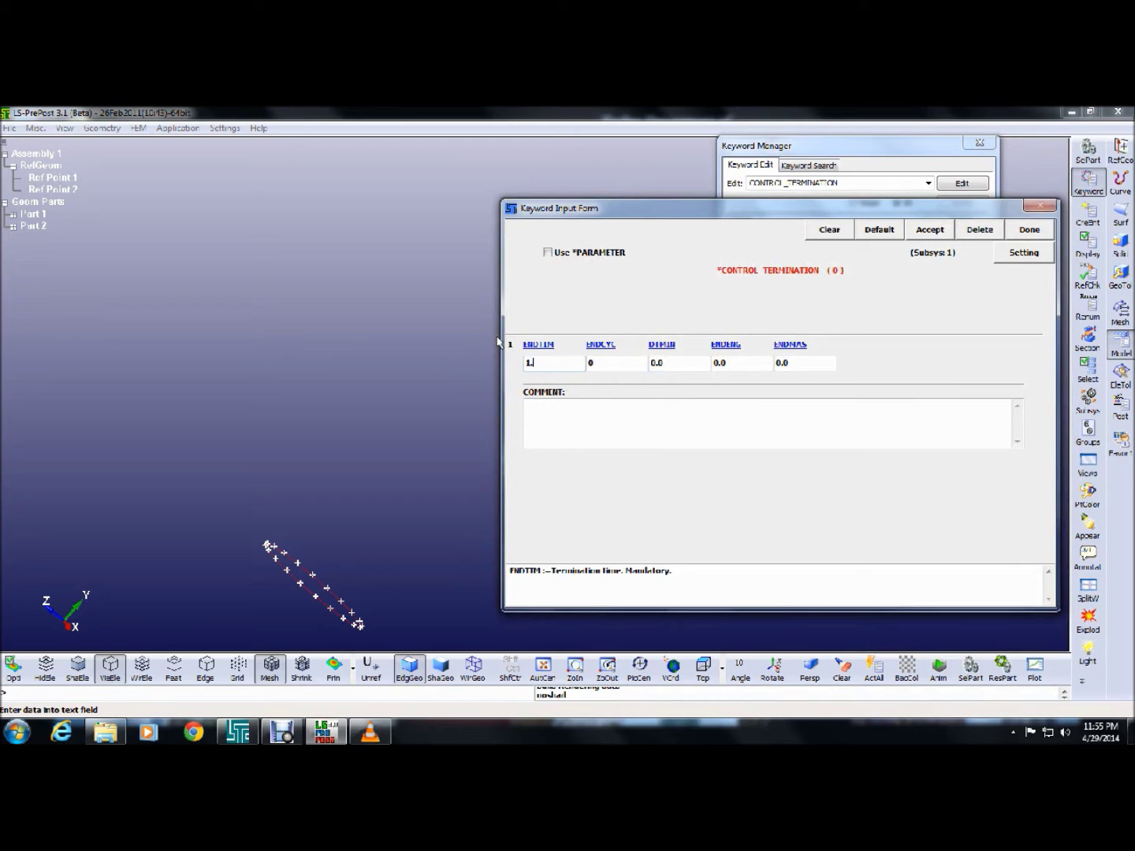
{"action": "type", "text": "1.2"}
{"action": "left_click", "coordinate": [938, 230]}
{"action": "left_click", "coordinate": [1026, 231]}
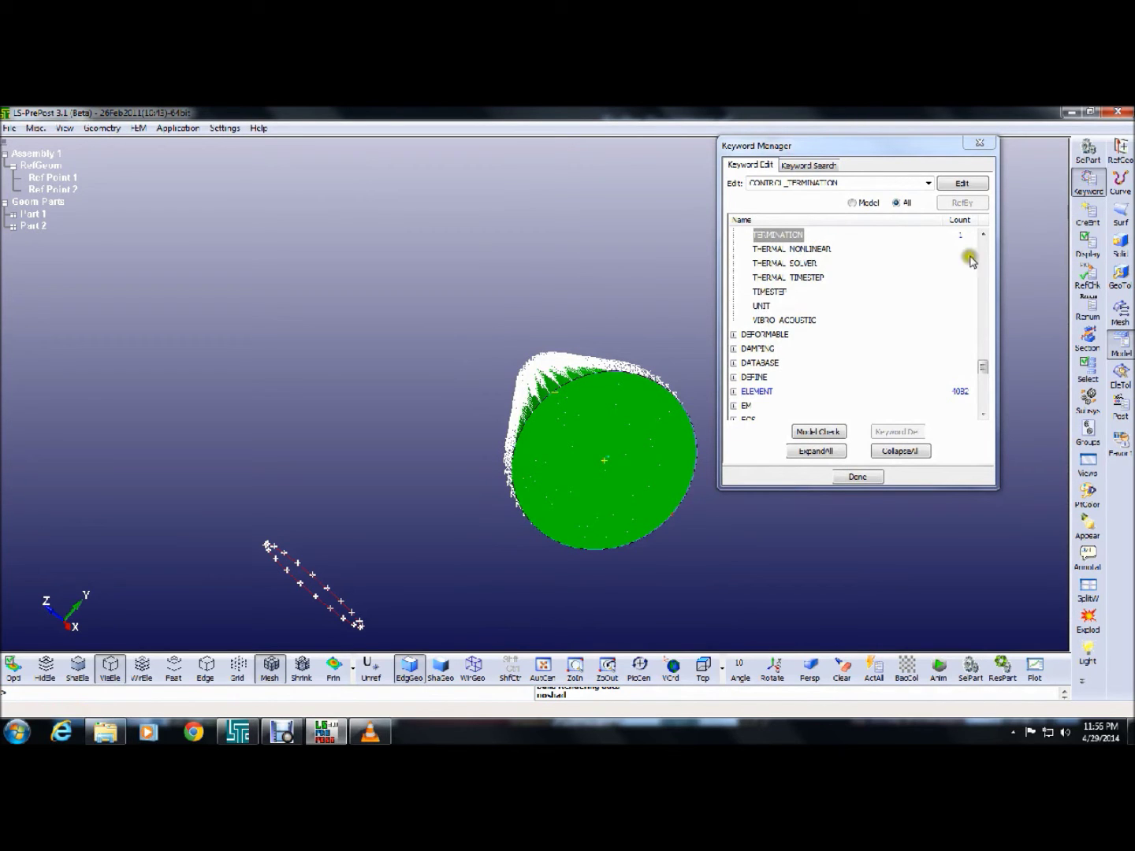
Close the Keyword Manager and redisplay the meshed parts as shaded elements
{"action": "left_click_drag", "start_coordinate": [980, 368], "coordinate": [984, 256]}
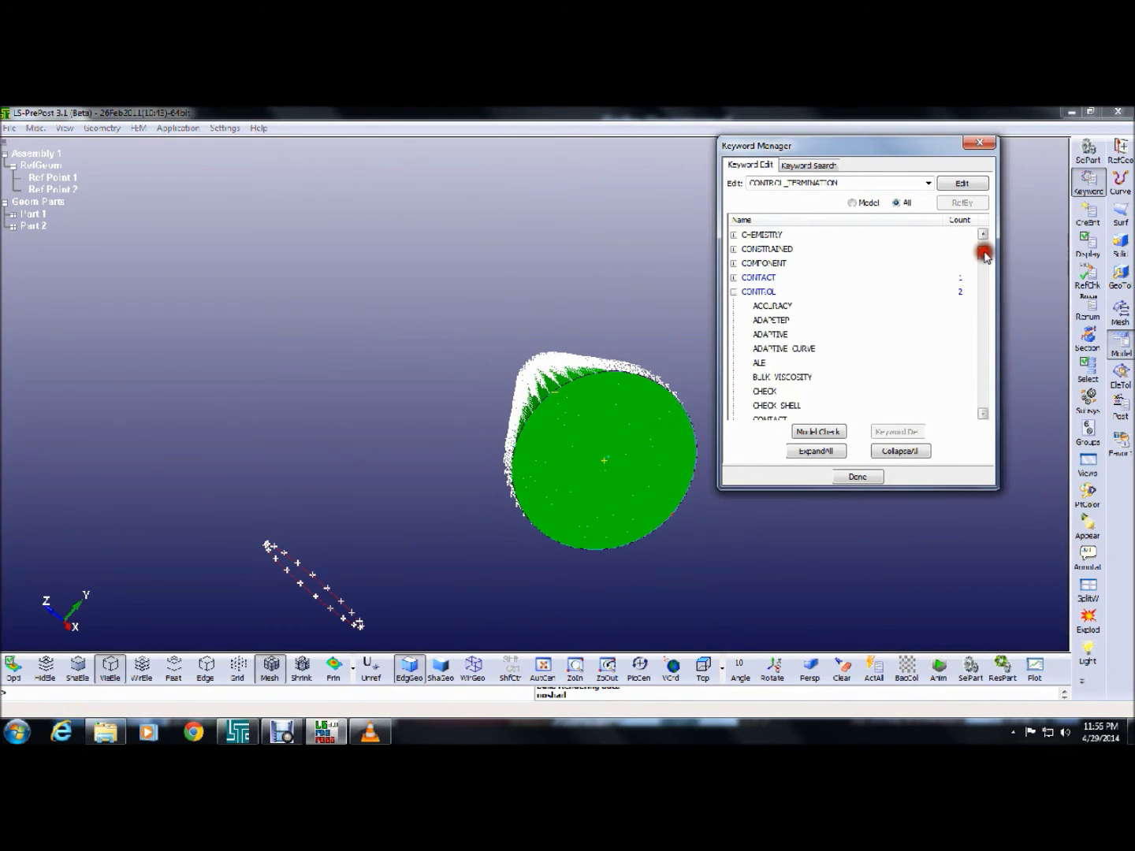
{"action": "left_click", "coordinate": [851, 479]}
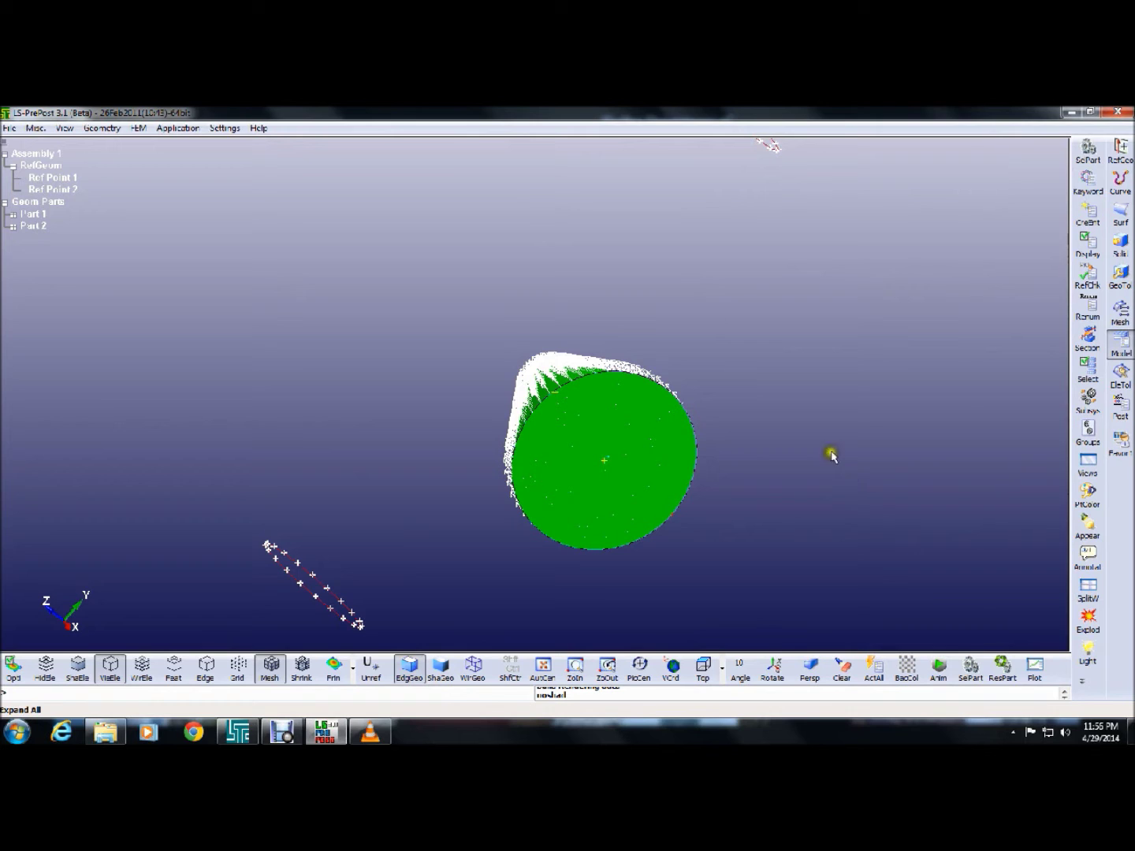
{"action": "left_click", "coordinate": [79, 668]}
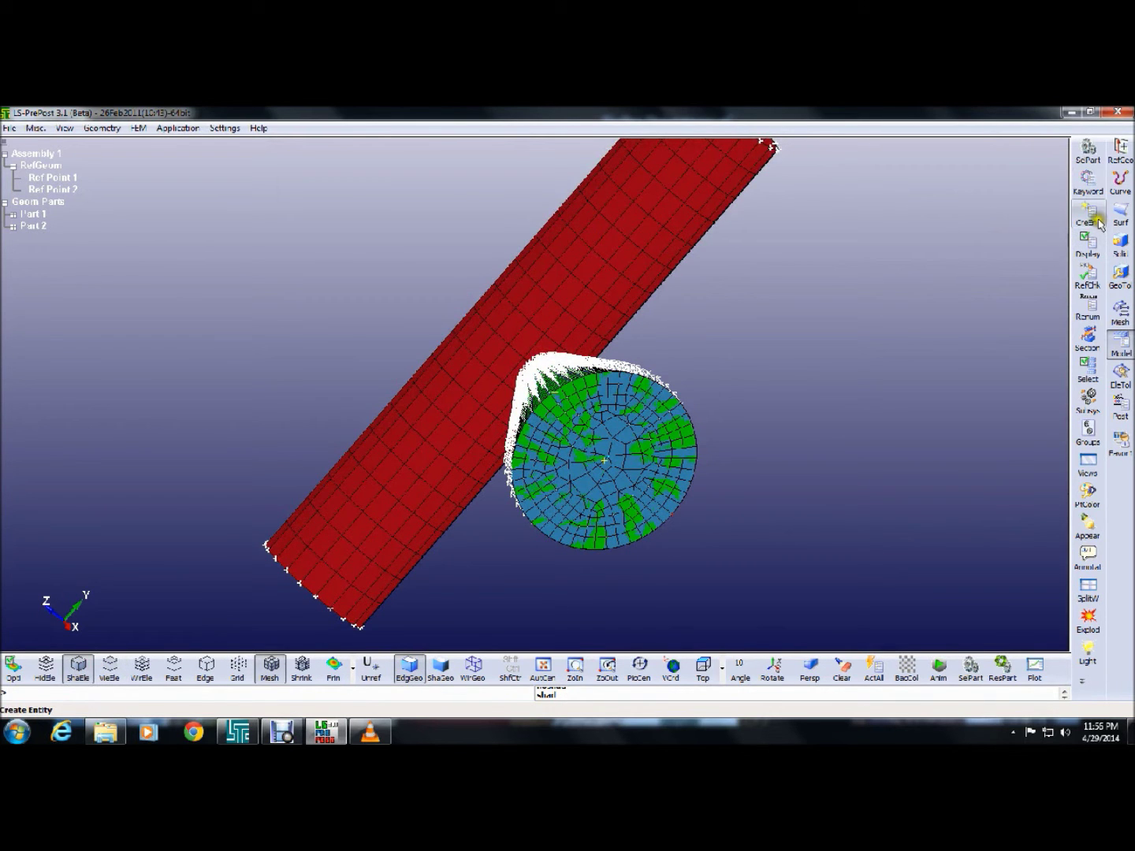
Create a DATABASE_BINARY_D3PLOT card with output interval DT 0.005, save the data and close the card
{"action": "left_click", "coordinate": [1094, 193]}
{"action": "left_click", "coordinate": [1095, 190]}
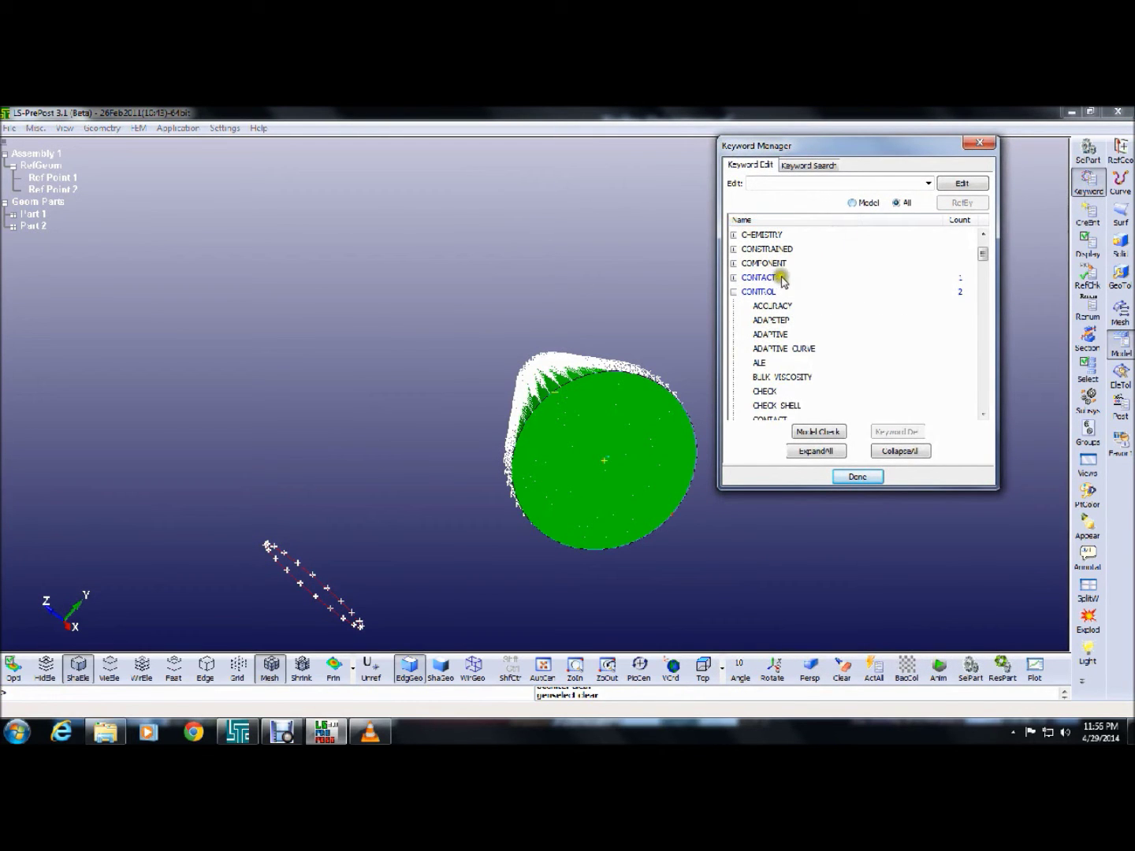
{"action": "left_click", "coordinate": [736, 294]}
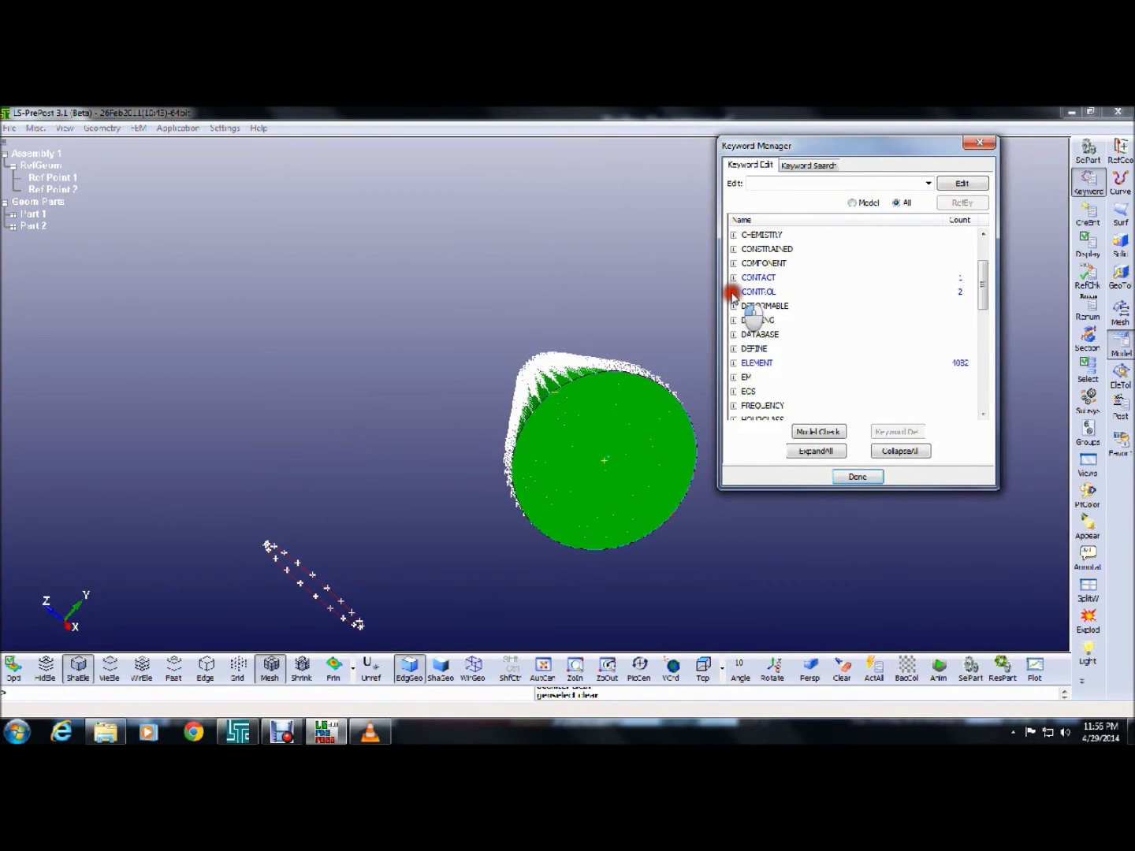
{"action": "left_click", "coordinate": [733, 334]}
{"action": "left_click_drag", "start_coordinate": [984, 256], "coordinate": [984, 274]}
{"action": "double_click", "coordinate": [794, 292]}
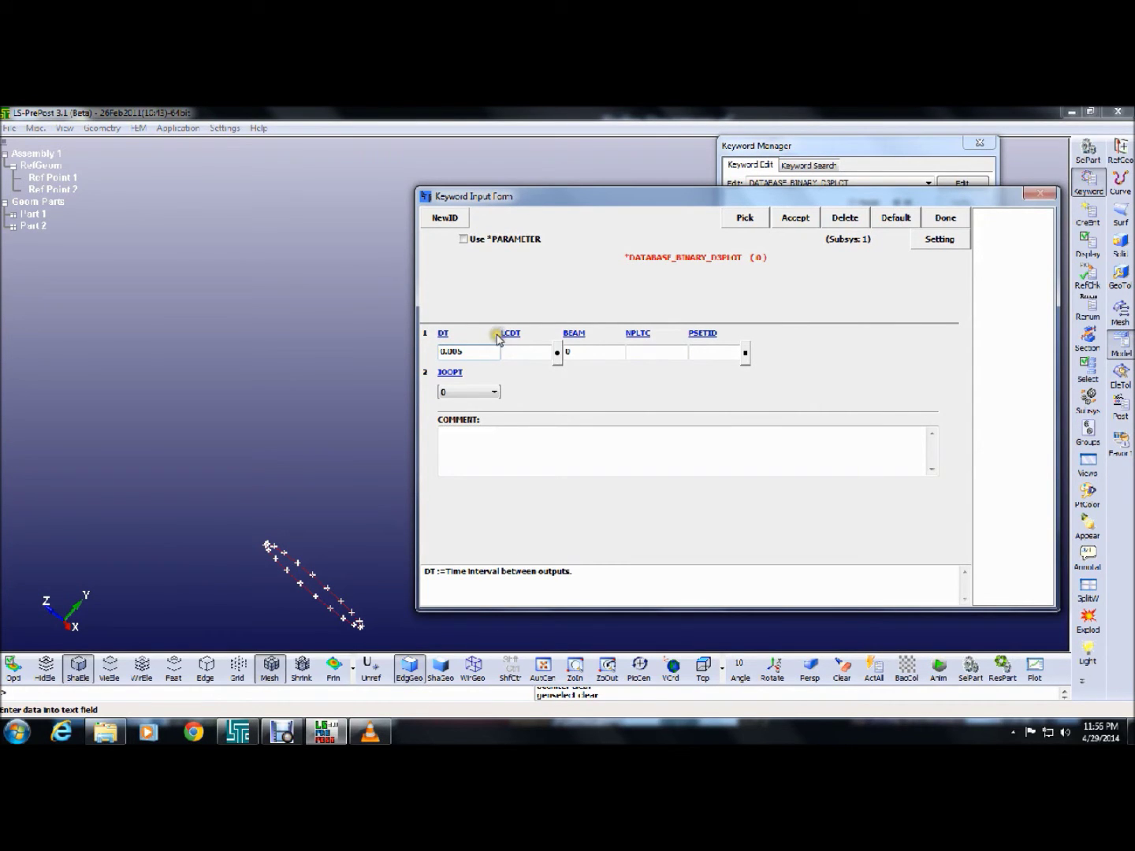
{"action": "left_click", "coordinate": [555, 352]}
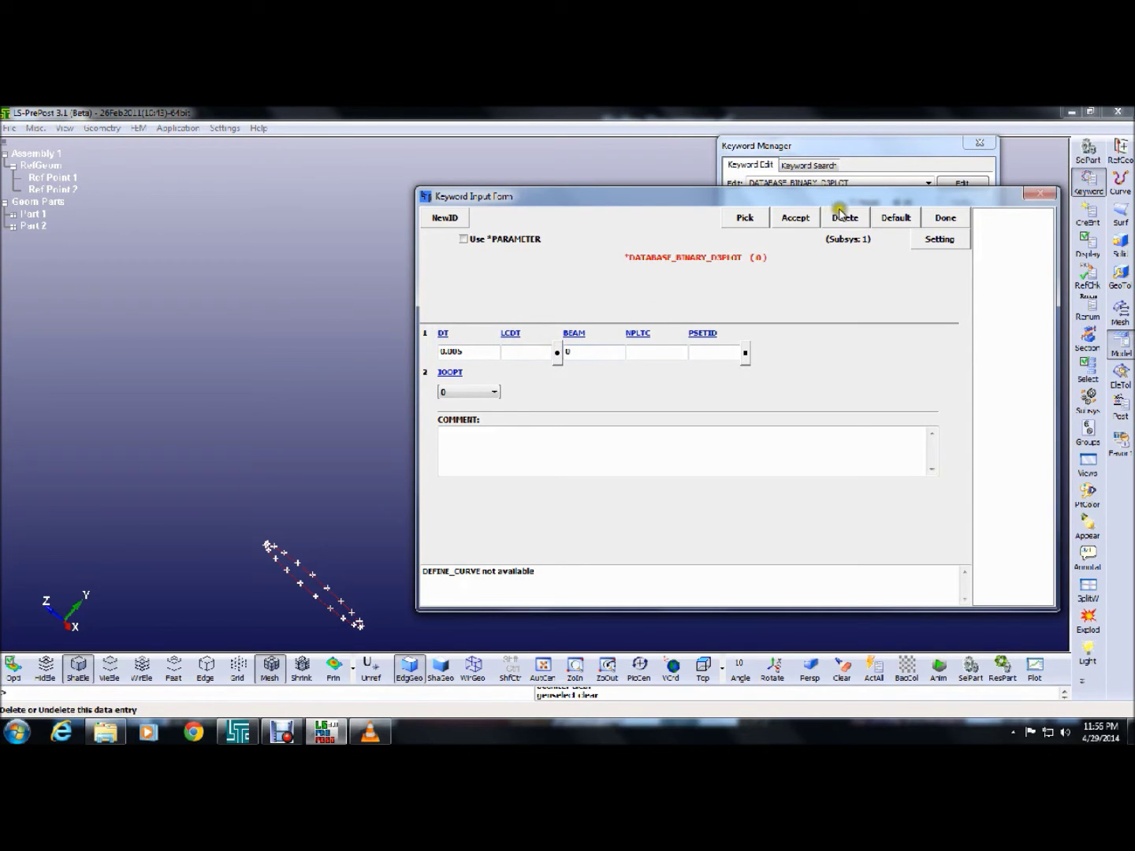
{"action": "left_click", "coordinate": [808, 220]}
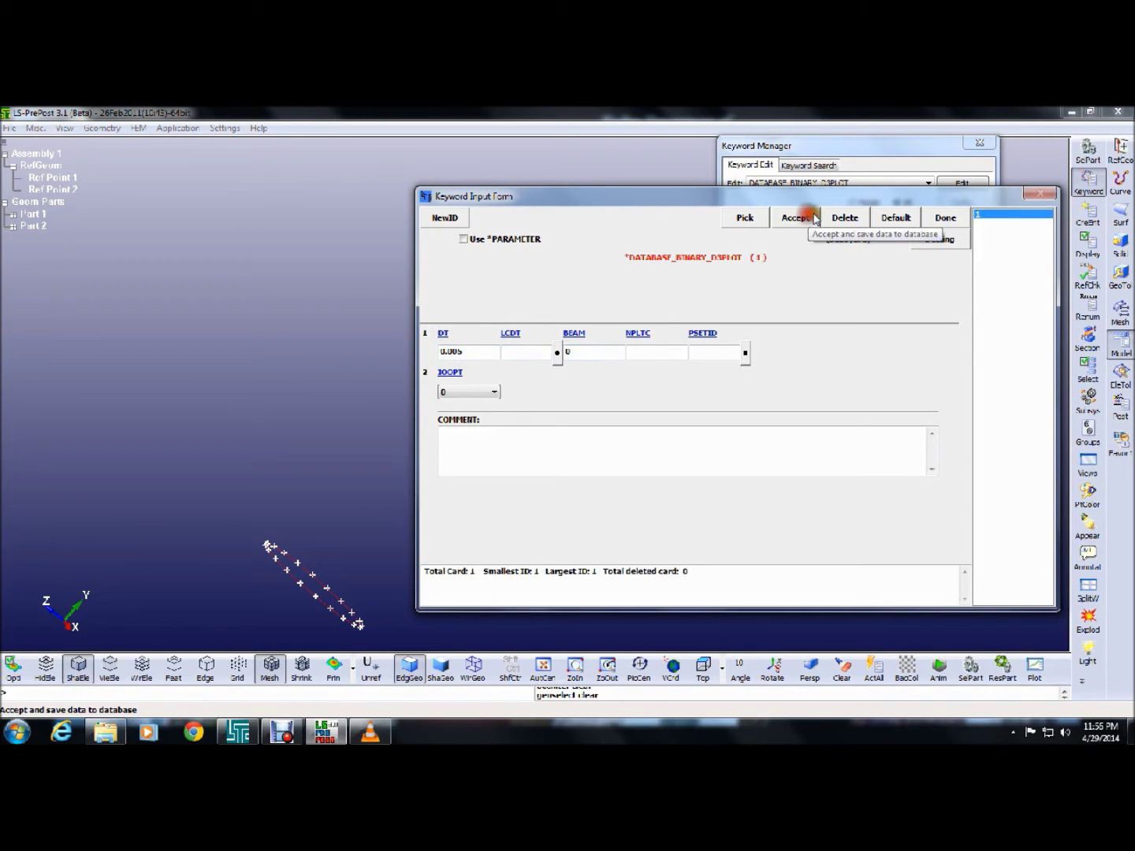
{"action": "left_click", "coordinate": [954, 222]}
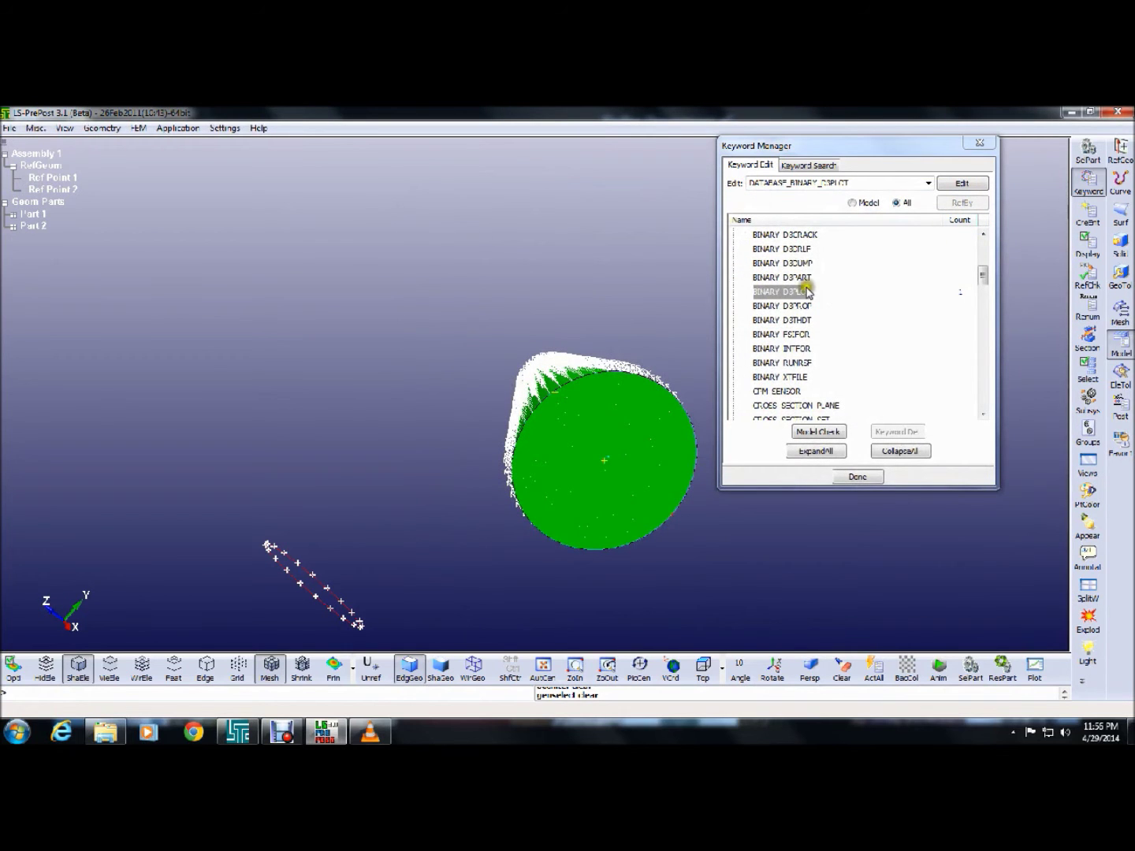
Open the DATABASE ASCII_option card and enable GLSTAT output with a DT of 0.005
{"action": "left_click", "coordinate": [985, 245]}
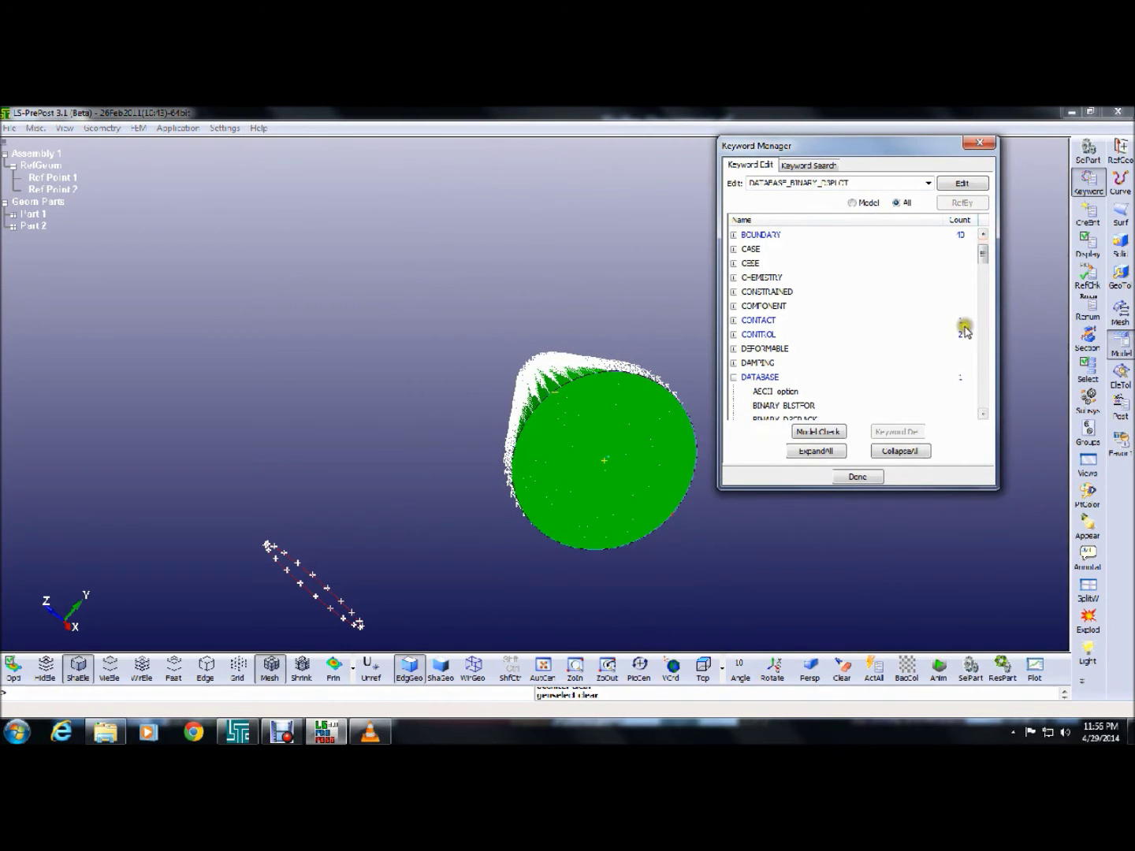
{"action": "double_click", "coordinate": [769, 391]}
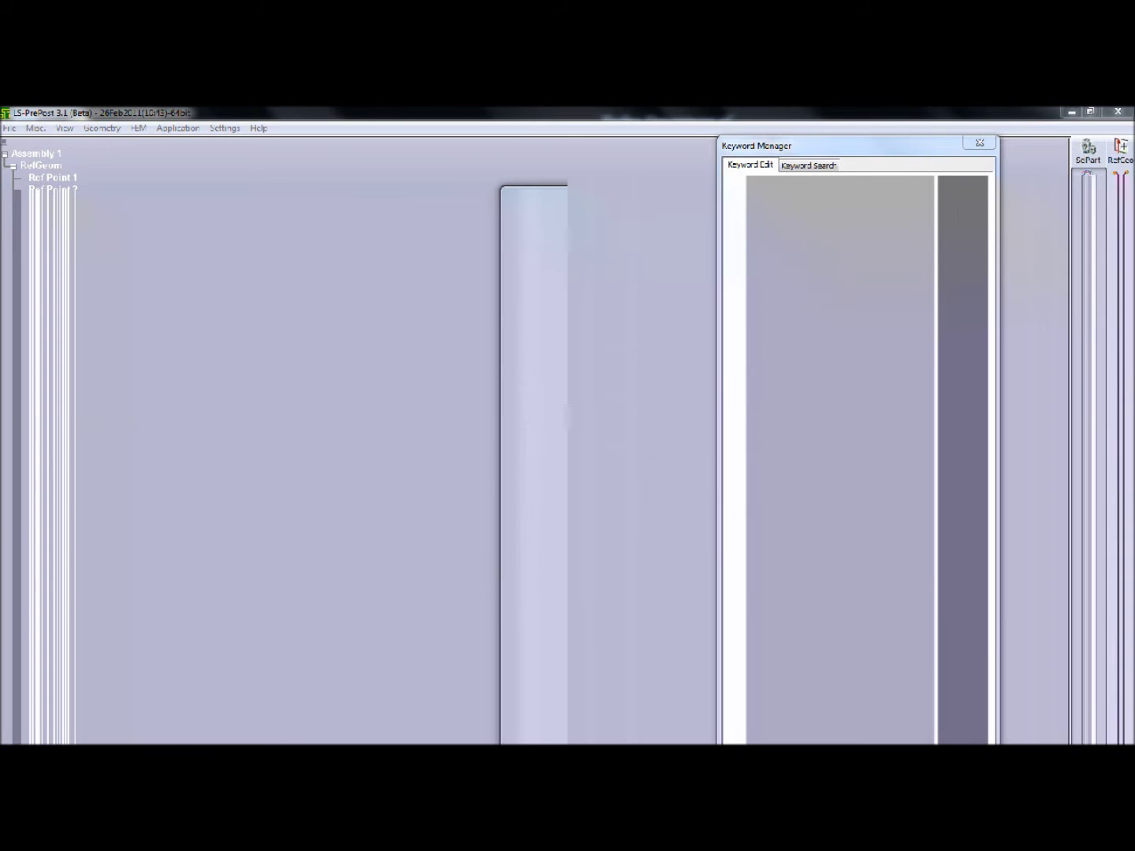
{"action": "left_click", "coordinate": [610, 401]}
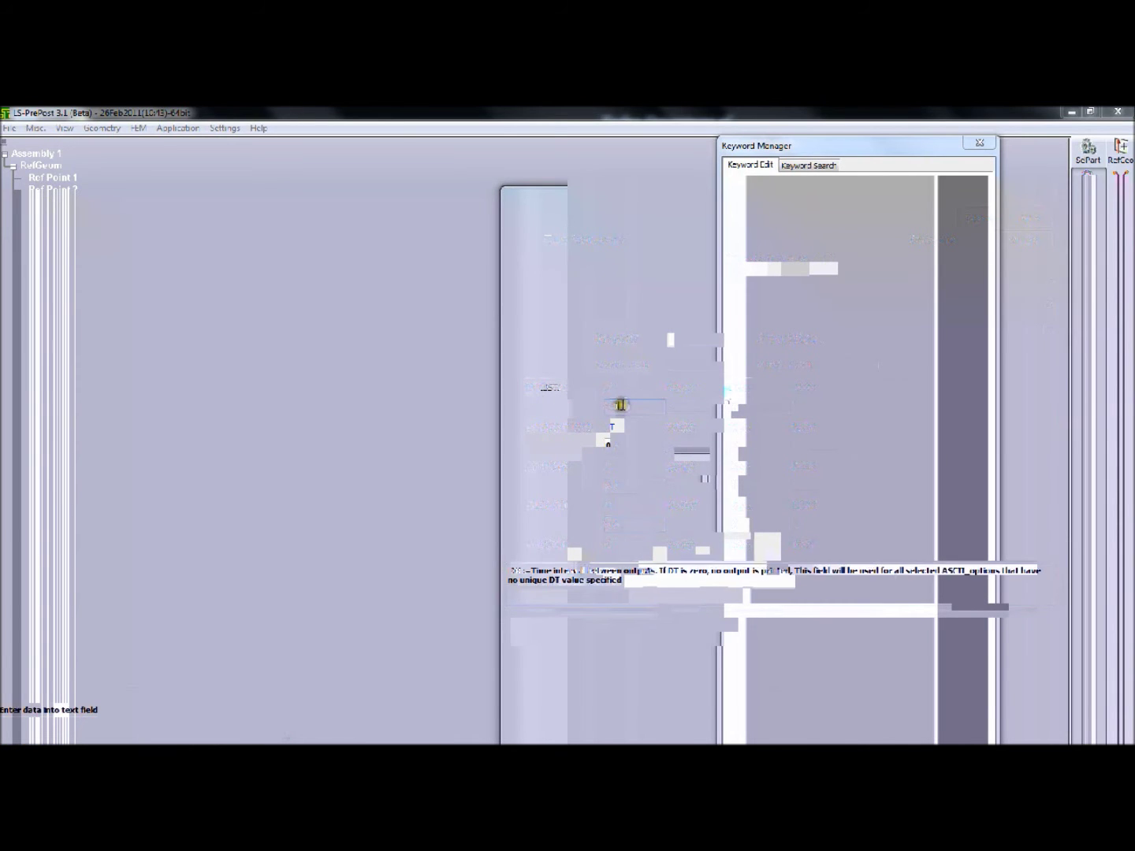
{"action": "scroll", "coordinate": [584, 479], "scroll_direction": "down", "scroll_amount": 5}
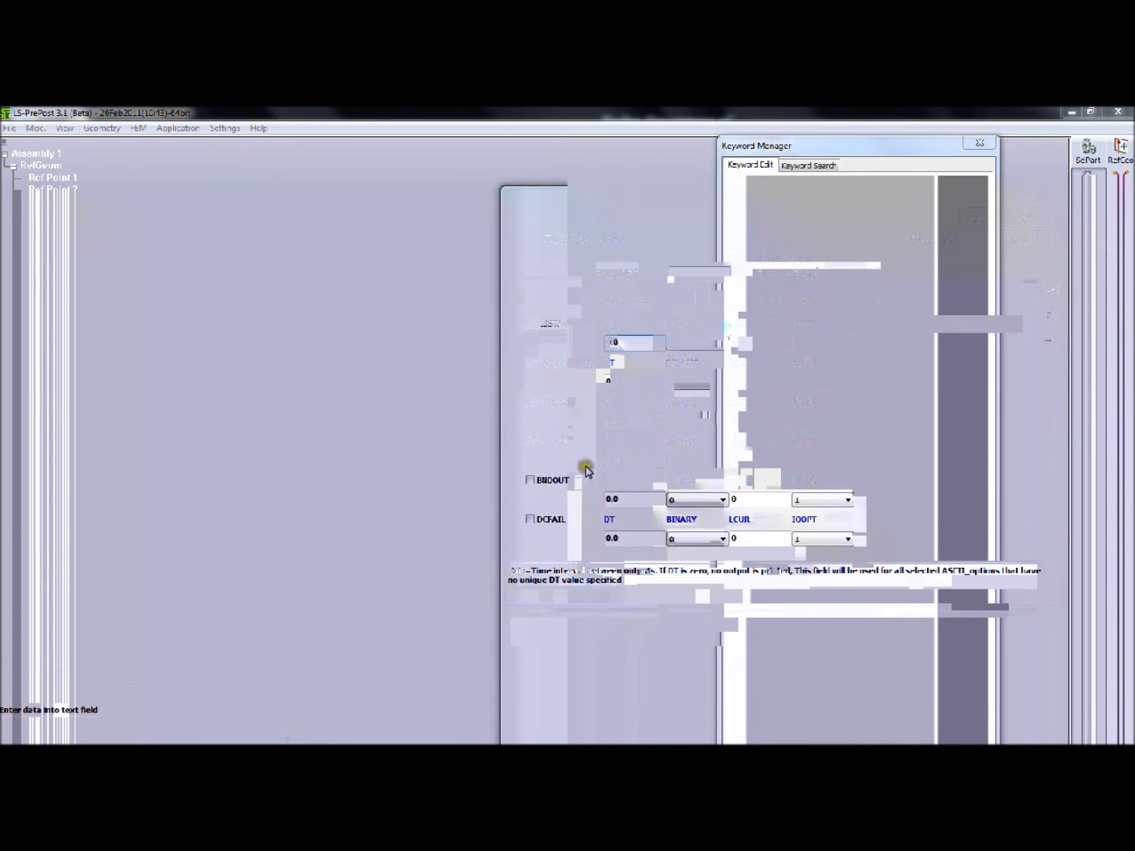
{"action": "scroll", "coordinate": [585, 472], "scroll_direction": "down", "scroll_amount": 4}
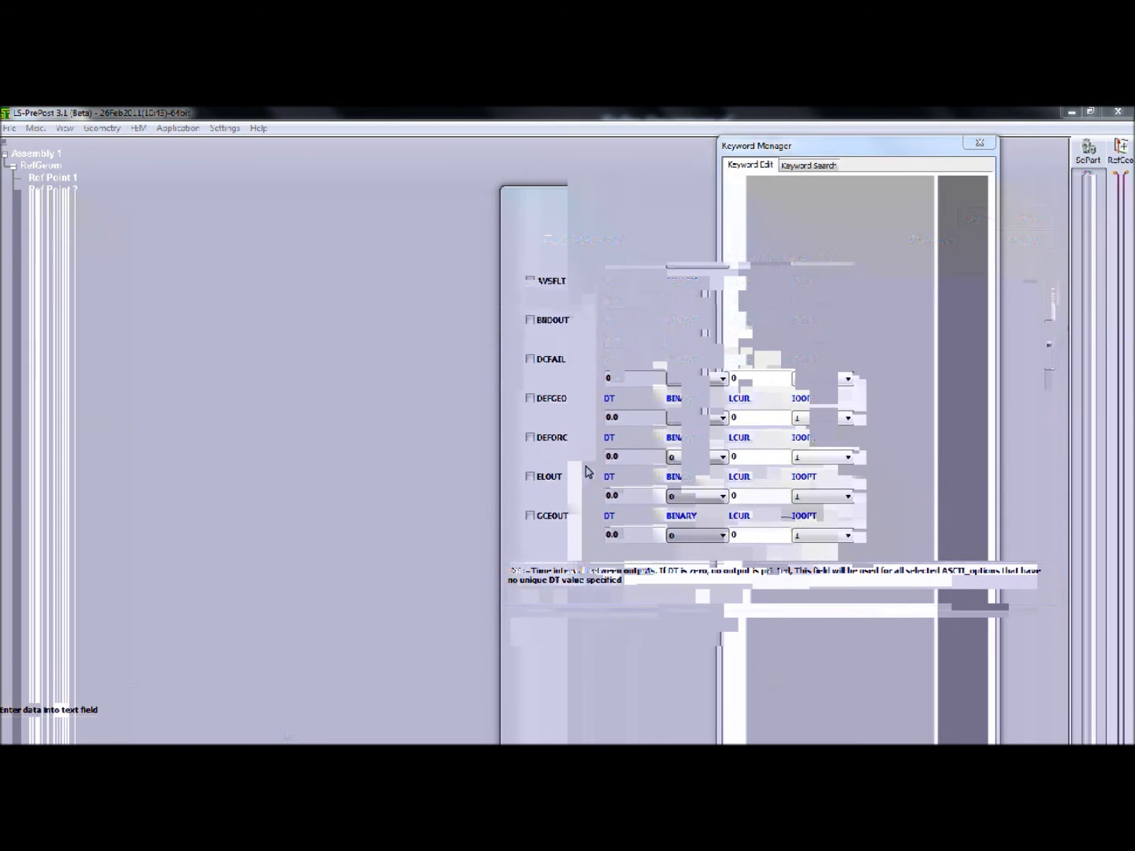
{"action": "left_click", "coordinate": [531, 512]}
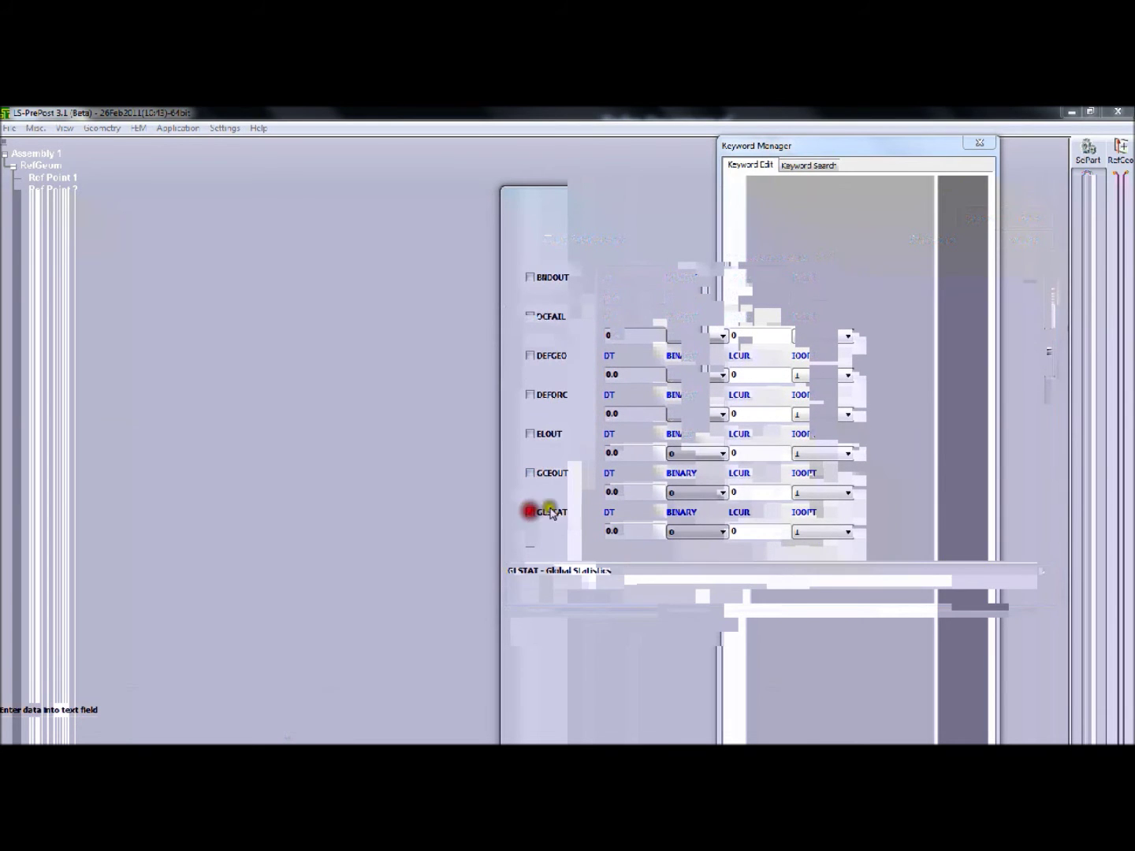
{"action": "left_click", "coordinate": [610, 531]}
{"action": "type", "text": "0.0"}
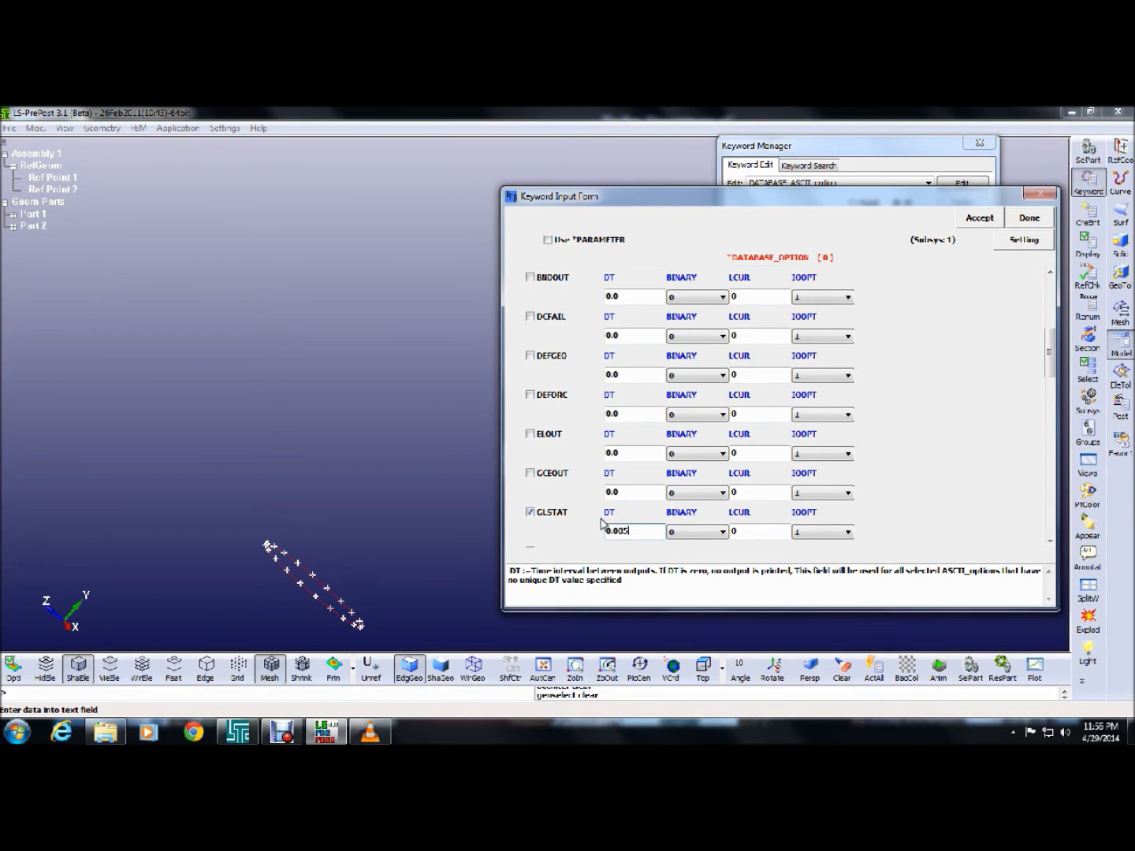
Enable the NCFORC and NODFOR outputs and set the NCFORC time interval DT to 0.005
{"action": "scroll", "coordinate": [678, 493], "scroll_direction": "down", "scroll_amount": 5}
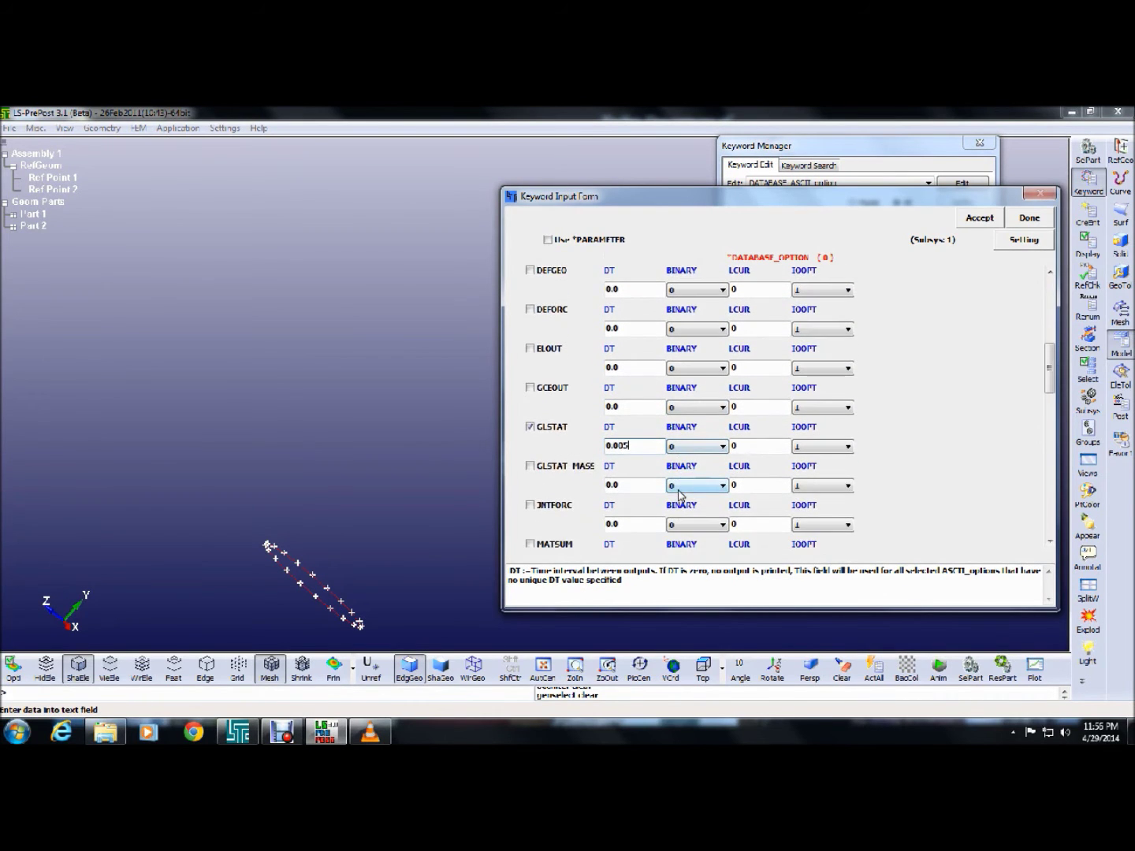
{"action": "scroll", "coordinate": [678, 494], "scroll_direction": "down", "scroll_amount": 5}
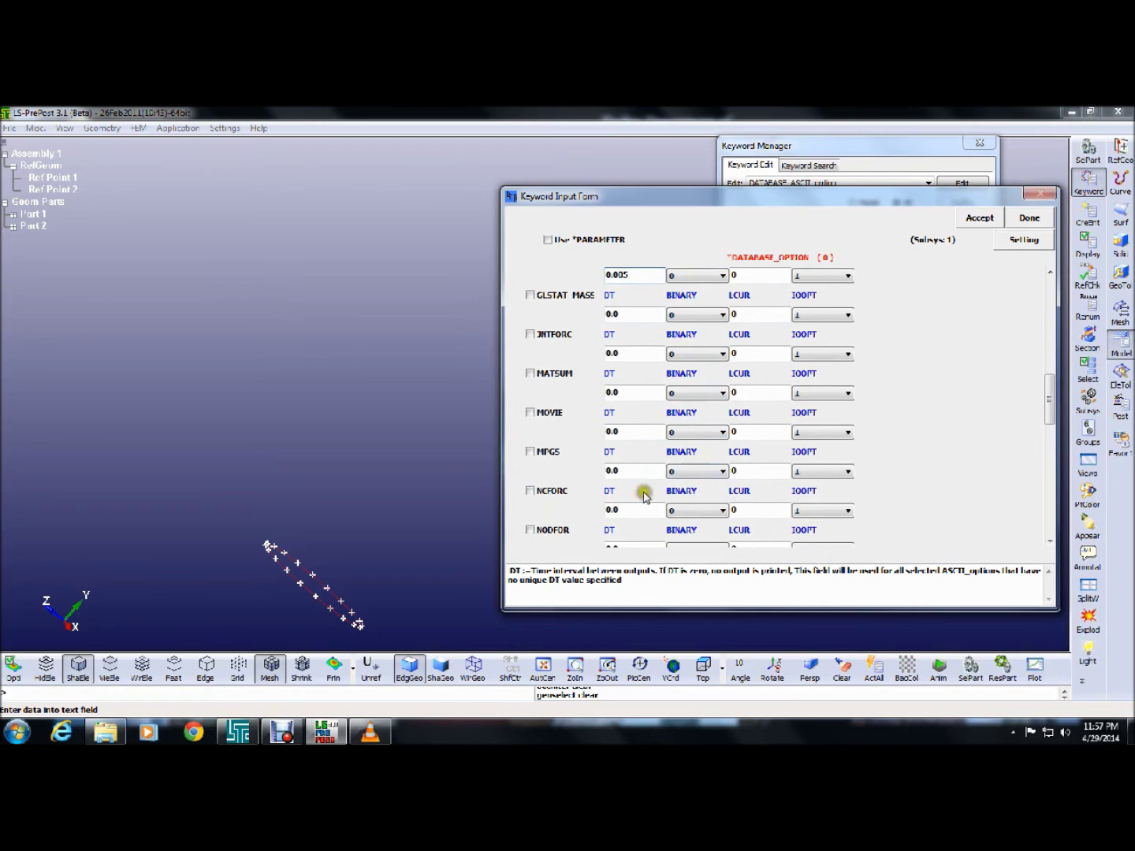
{"action": "left_click", "coordinate": [529, 492]}
{"action": "left_click", "coordinate": [530, 530]}
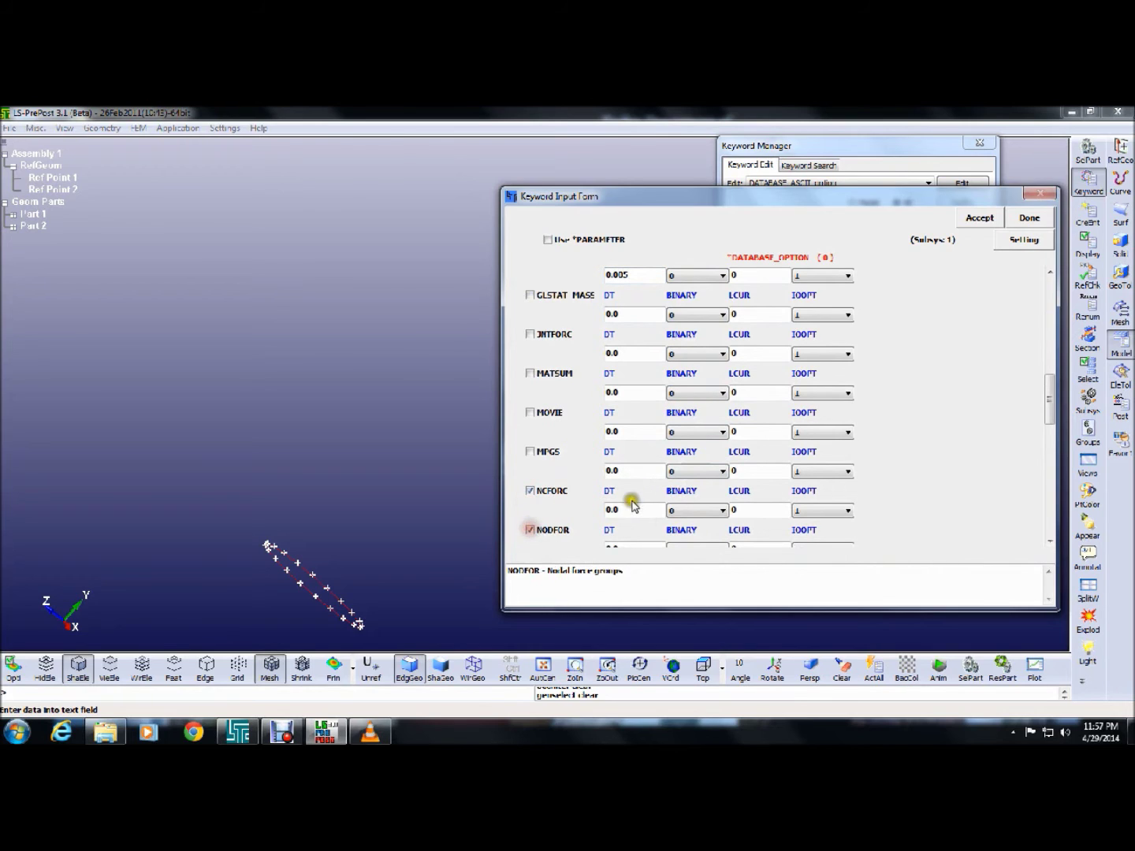
{"action": "left_click", "coordinate": [619, 510]}
{"action": "left_click_drag", "start_coordinate": [617, 510], "coordinate": [593, 513]}
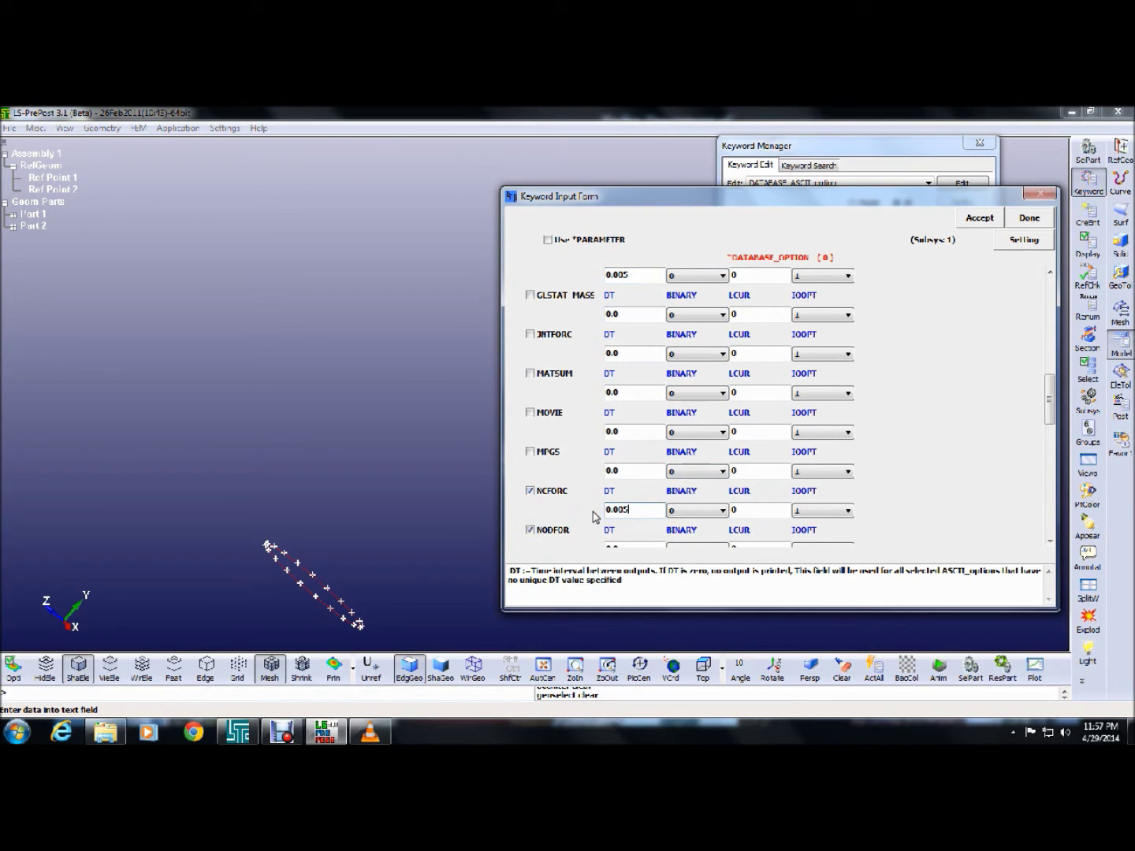
Set the NODFOR time interval DT to 0.005, save the ASCII output data and close the card
{"action": "scroll", "coordinate": [668, 449], "scroll_direction": "down", "scroll_amount": 3}
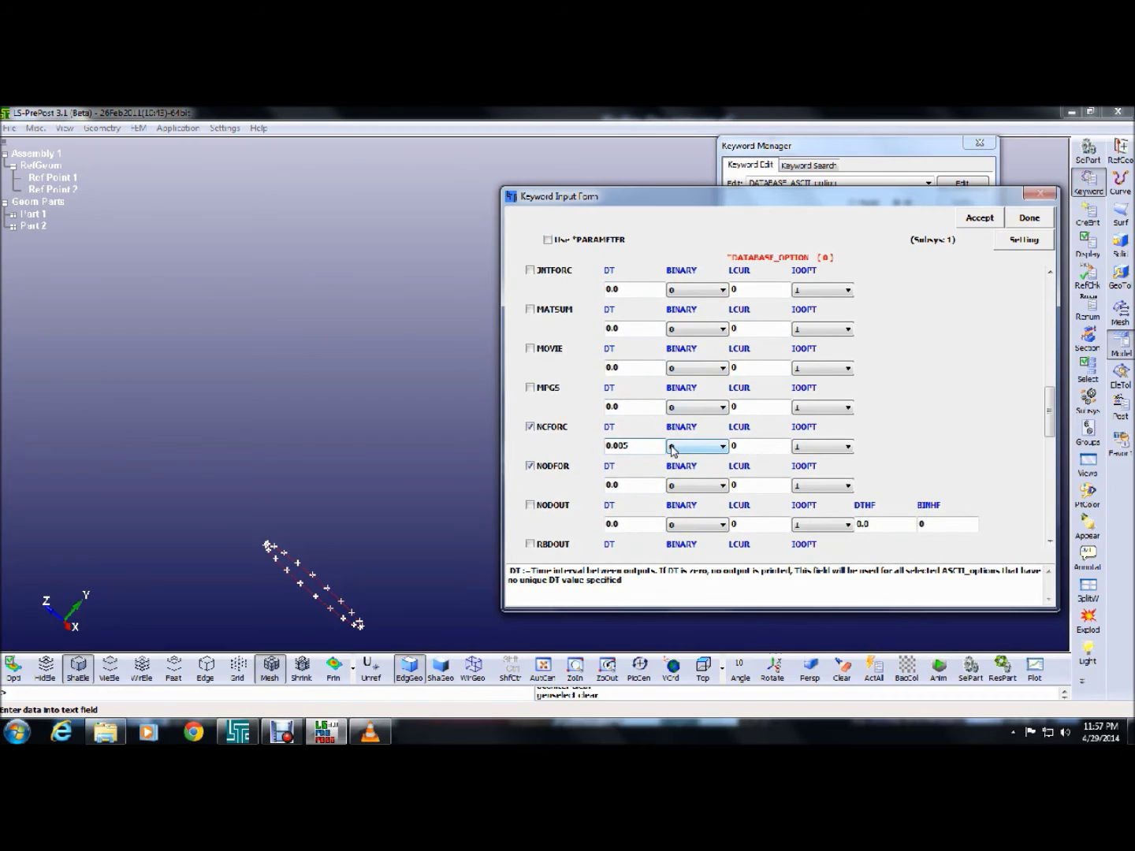
{"action": "scroll", "coordinate": [635, 471], "scroll_direction": "down", "scroll_amount": 1}
{"action": "left_click_drag", "start_coordinate": [622, 473], "coordinate": [583, 469]}
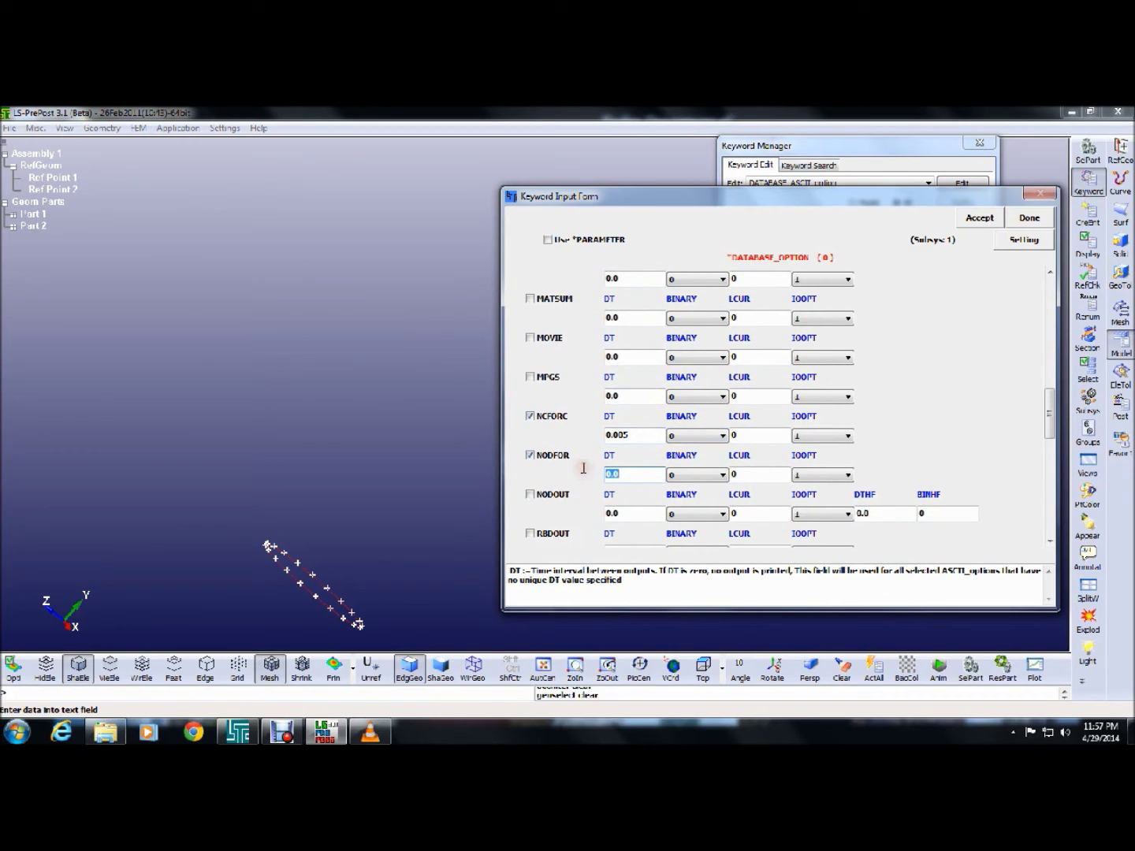
{"action": "scroll", "coordinate": [584, 468], "scroll_direction": "down", "scroll_amount": 9}
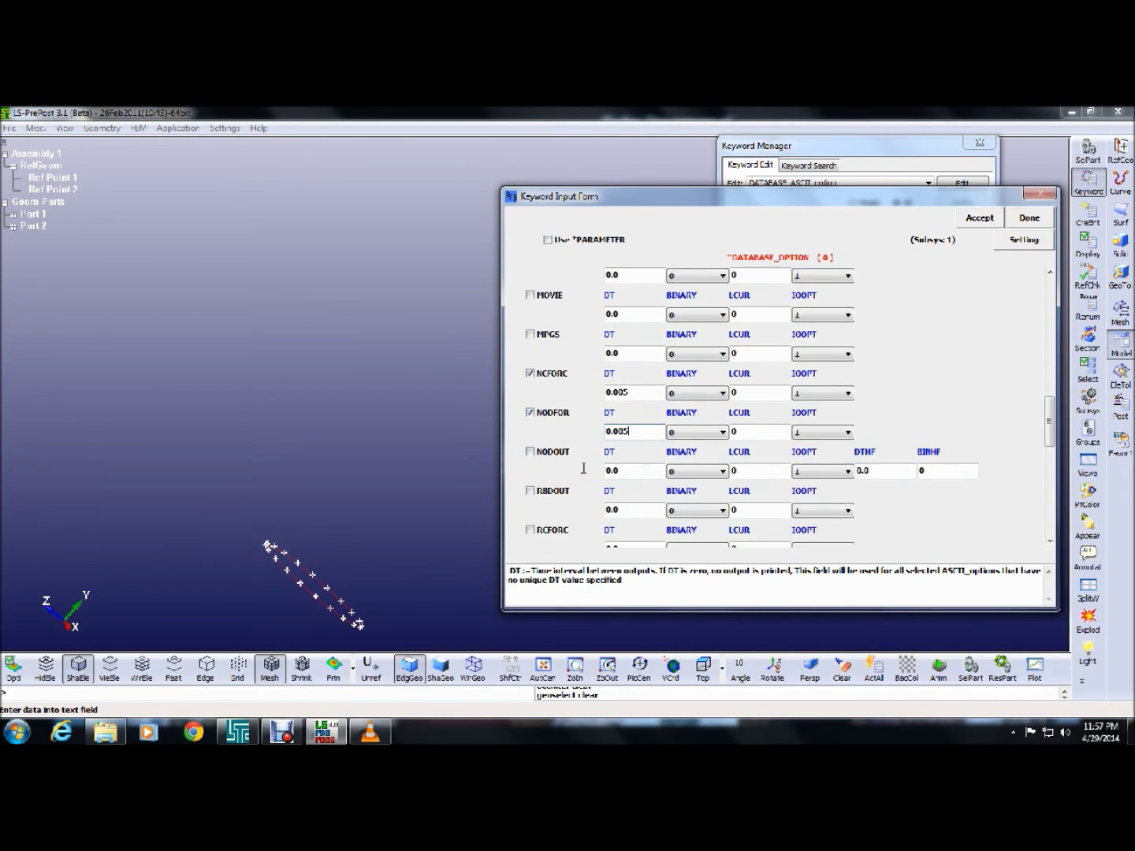
{"action": "scroll", "coordinate": [583, 468], "scroll_direction": "down", "scroll_amount": 8}
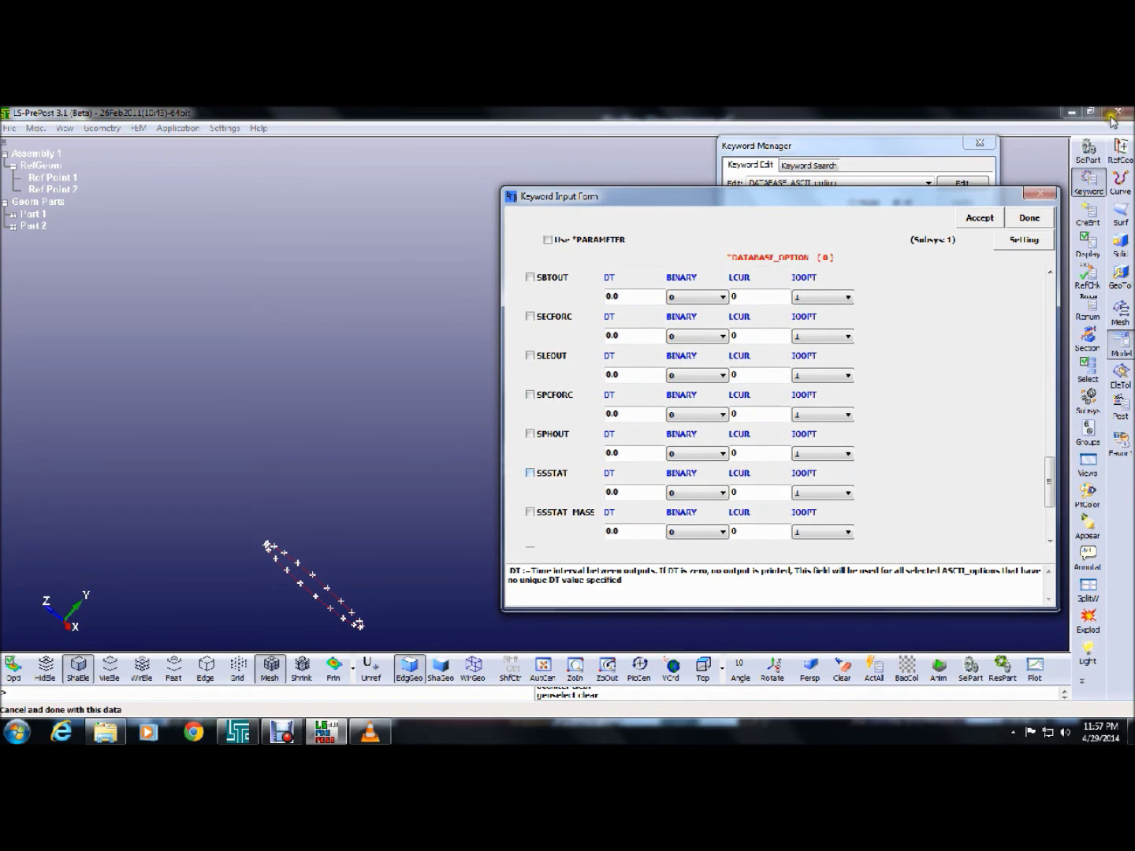
{"action": "left_click", "coordinate": [979, 217]}
{"action": "left_click", "coordinate": [1010, 223]}
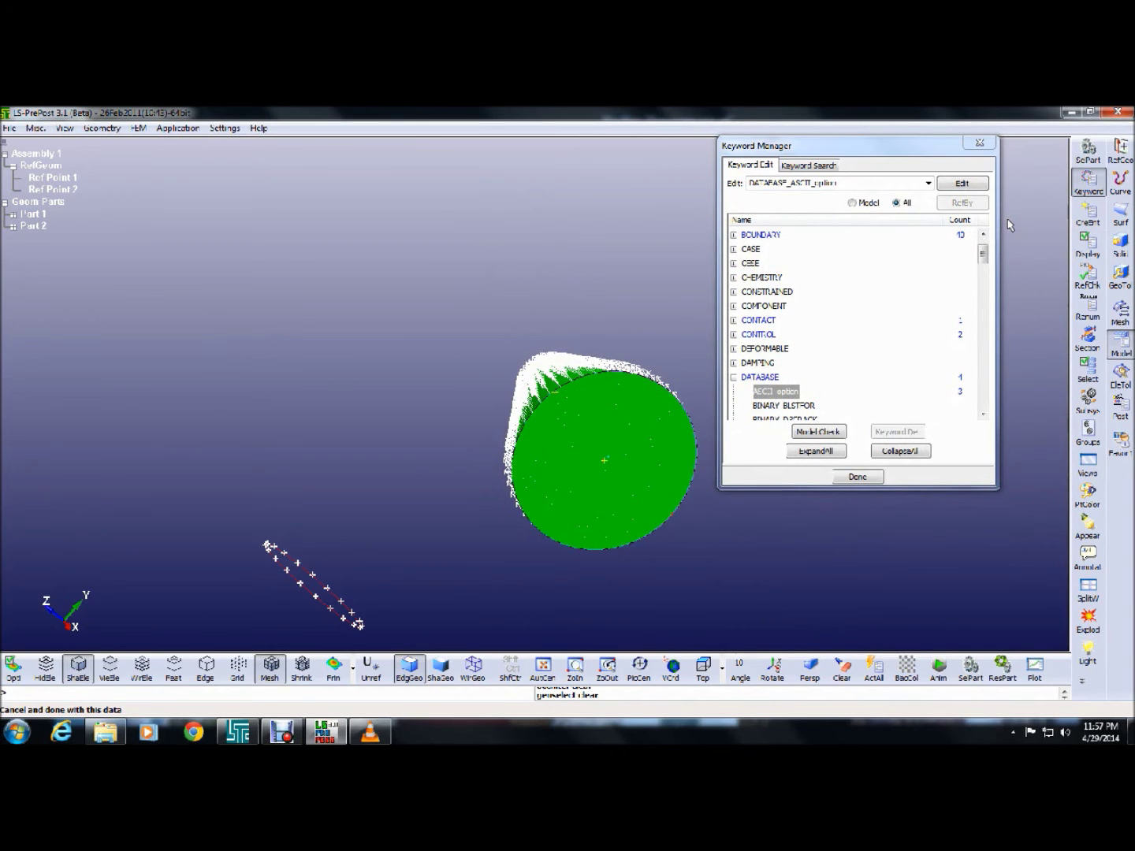
Close the Keyword Manager and the Entity Creation dialog
{"action": "left_click_drag", "start_coordinate": [981, 262], "coordinate": [982, 273]}
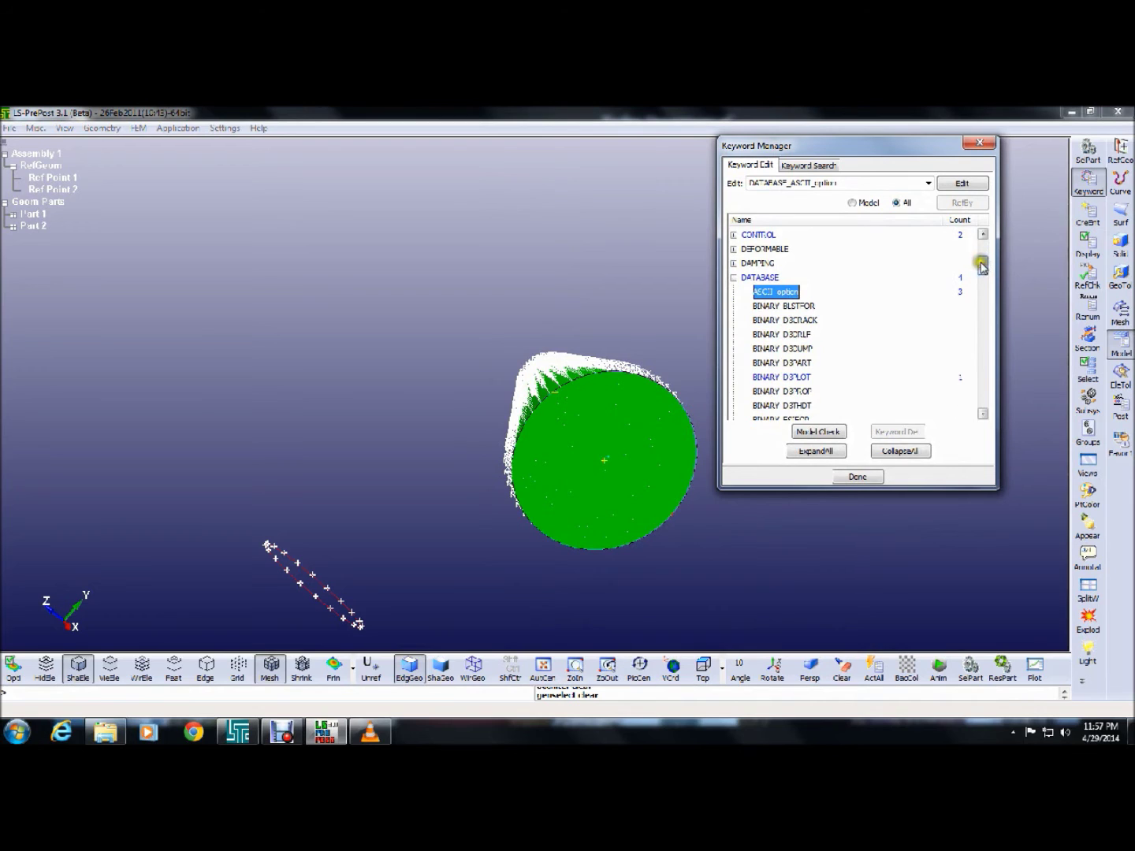
{"action": "left_click", "coordinate": [982, 243]}
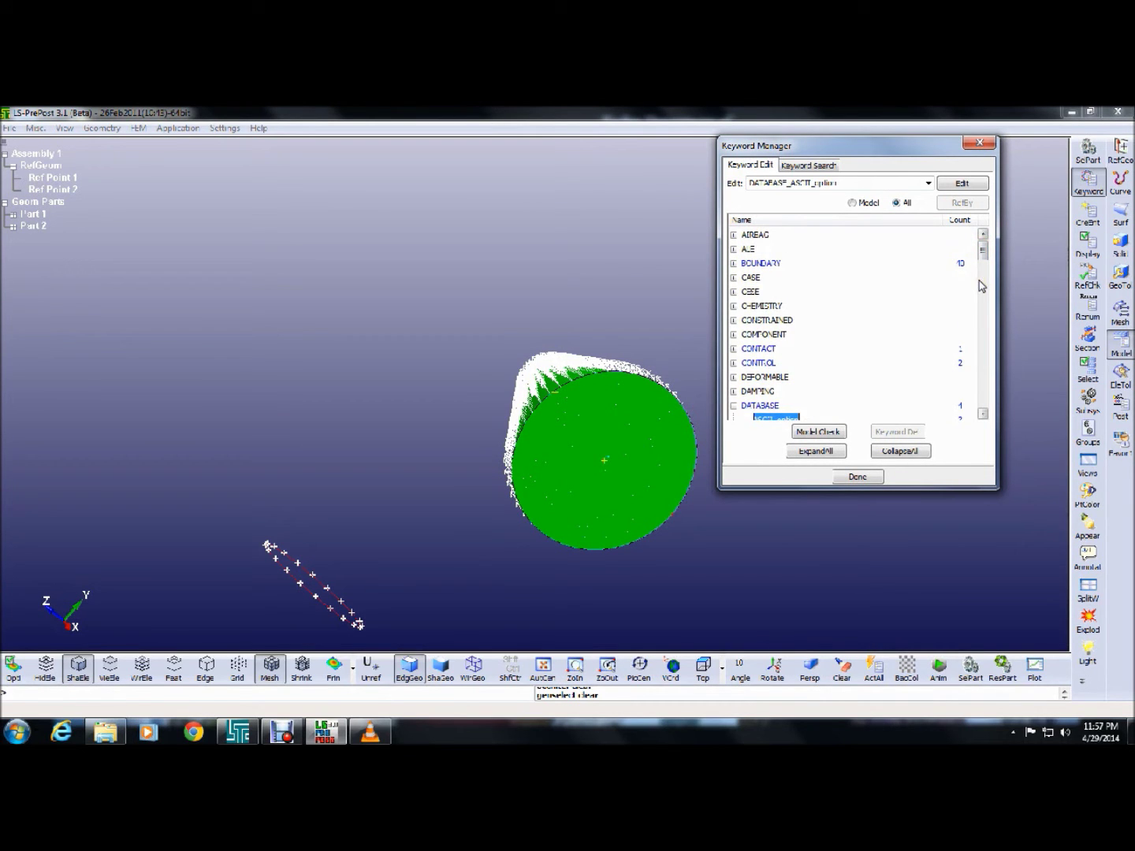
{"action": "left_click", "coordinate": [859, 476]}
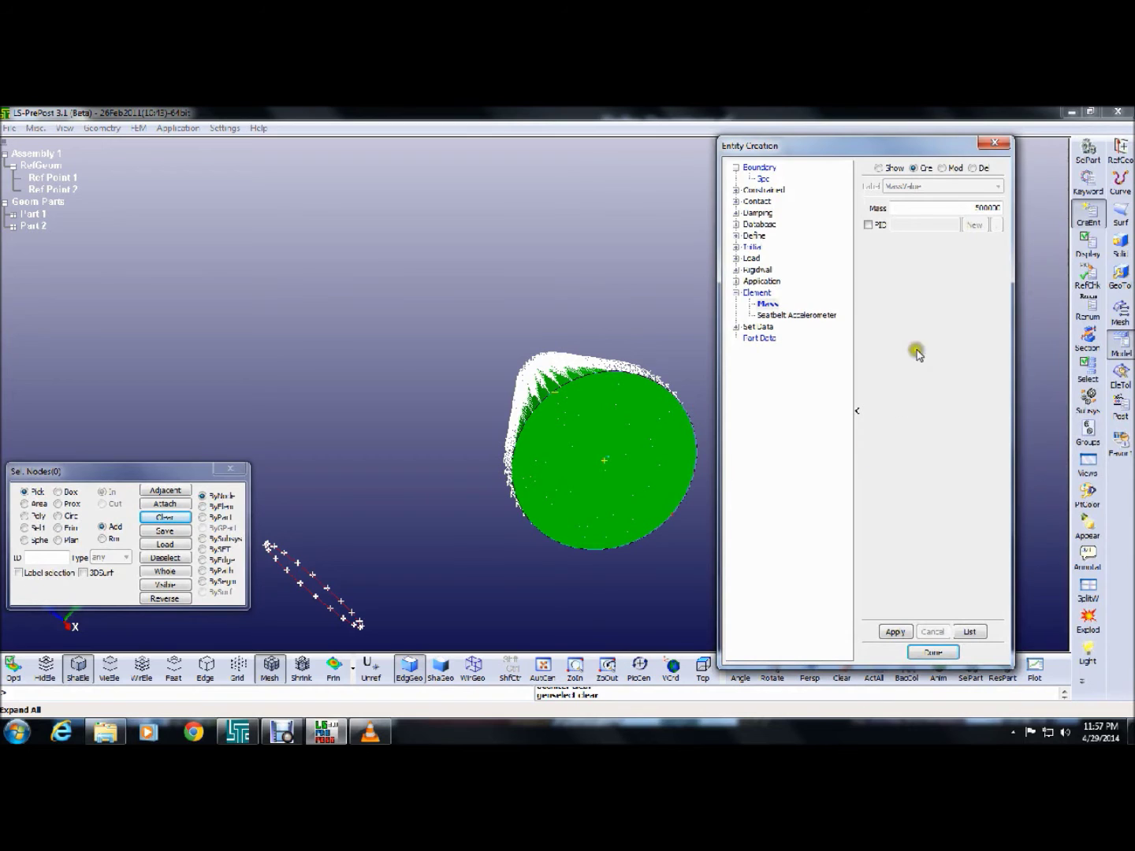
{"action": "left_click", "coordinate": [933, 652]}
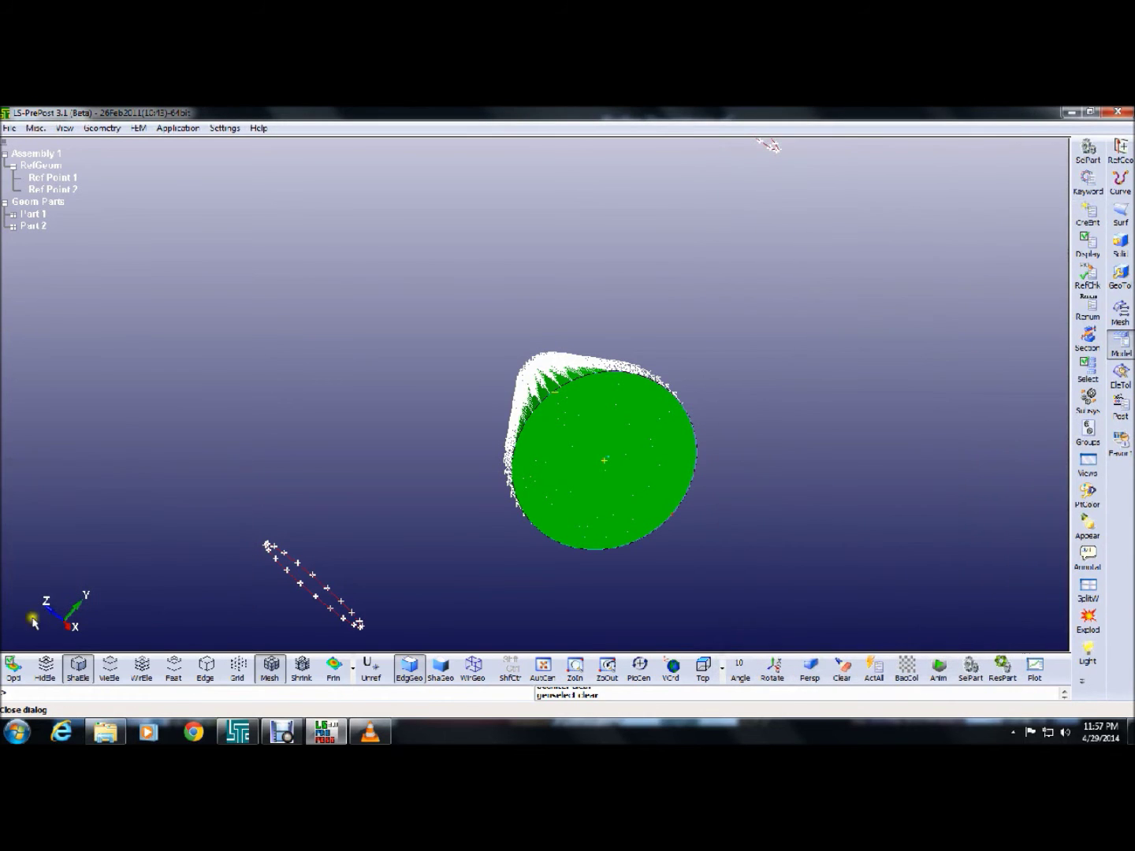
Redisplay the meshed parts in view-element mode and inspect the cylinder and the cone from the side
{"action": "left_click", "coordinate": [109, 669]}
{"action": "left_click", "coordinate": [173, 668]}
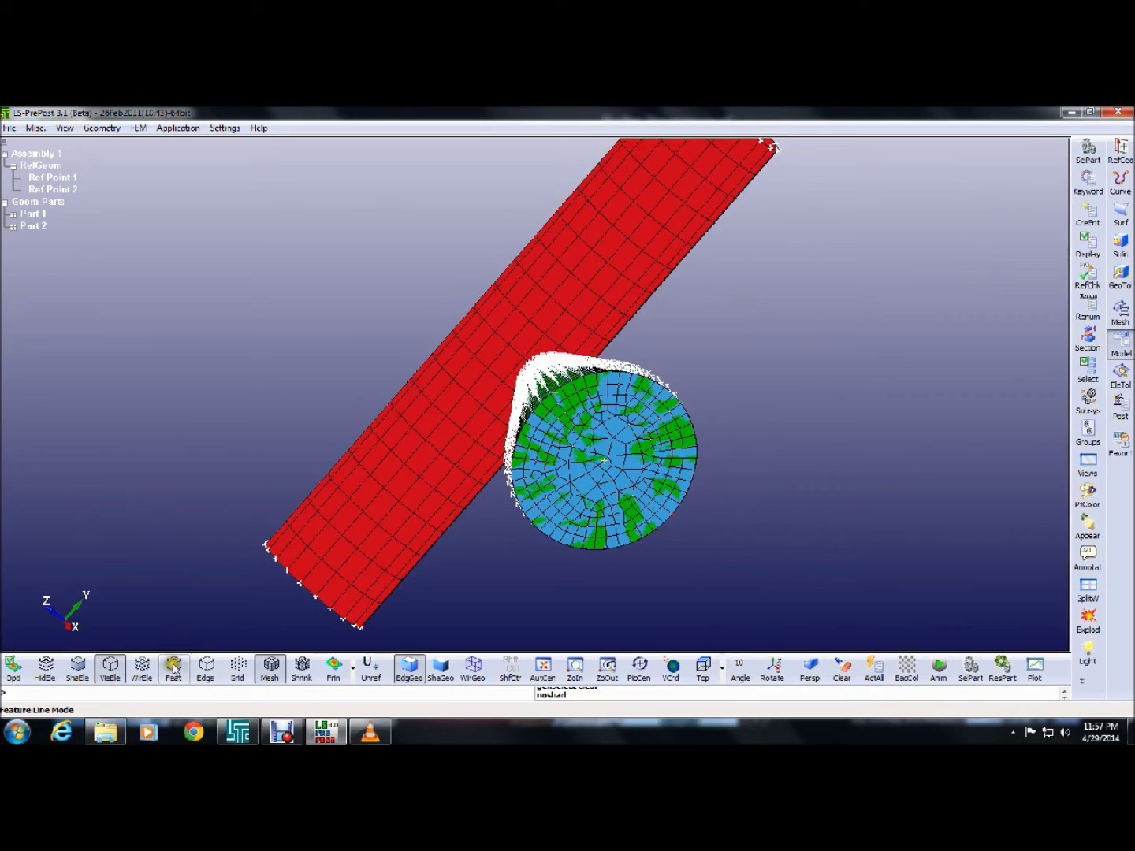
{"action": "left_click_drag", "start_coordinate": [191, 266], "coordinate": [355, 328]}
{"action": "left_click_drag", "start_coordinate": [382, 205], "coordinate": [365, 403]}
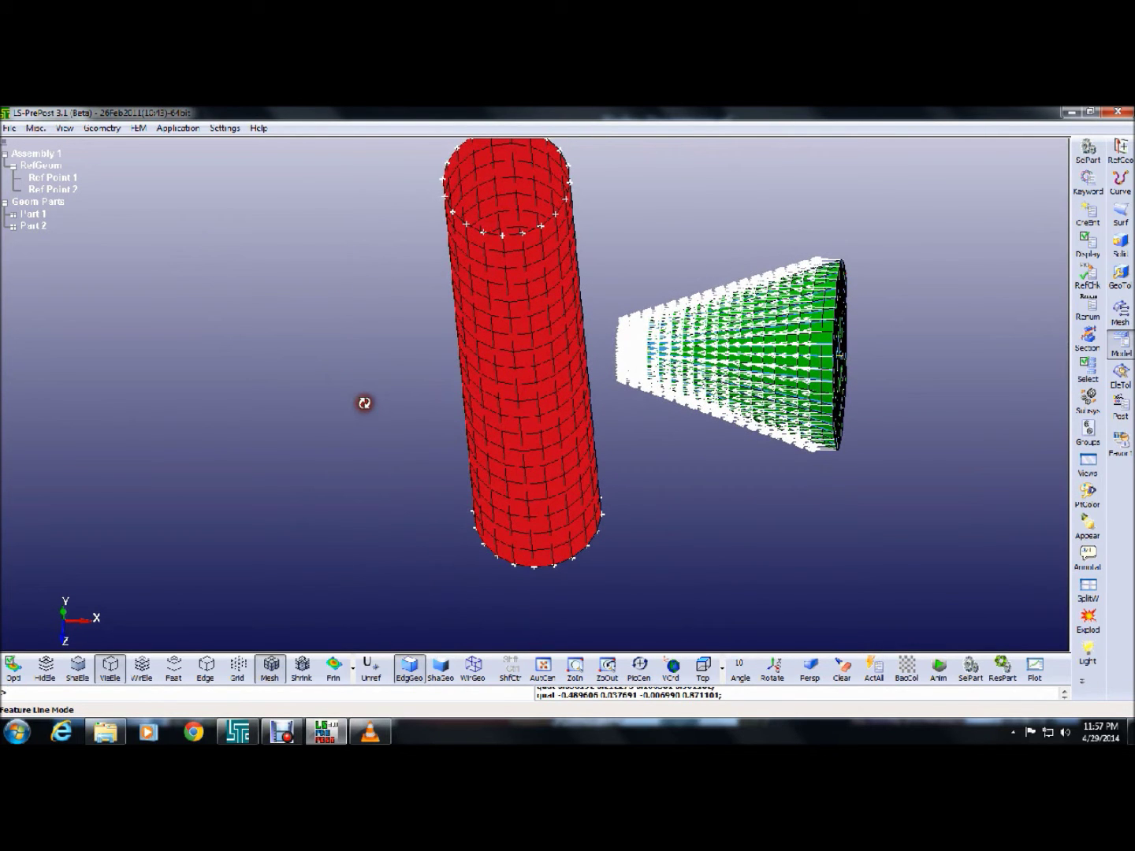
{"action": "mouse_move", "coordinate": [283, 735]}
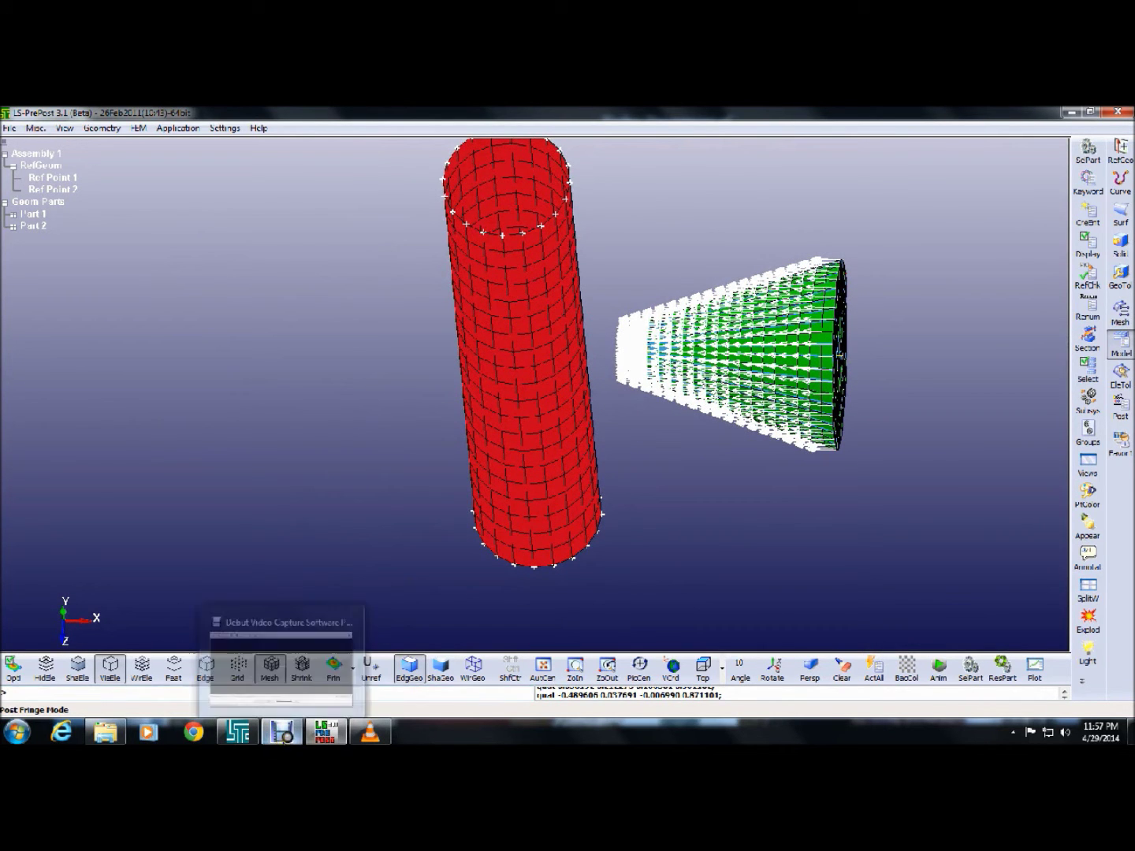
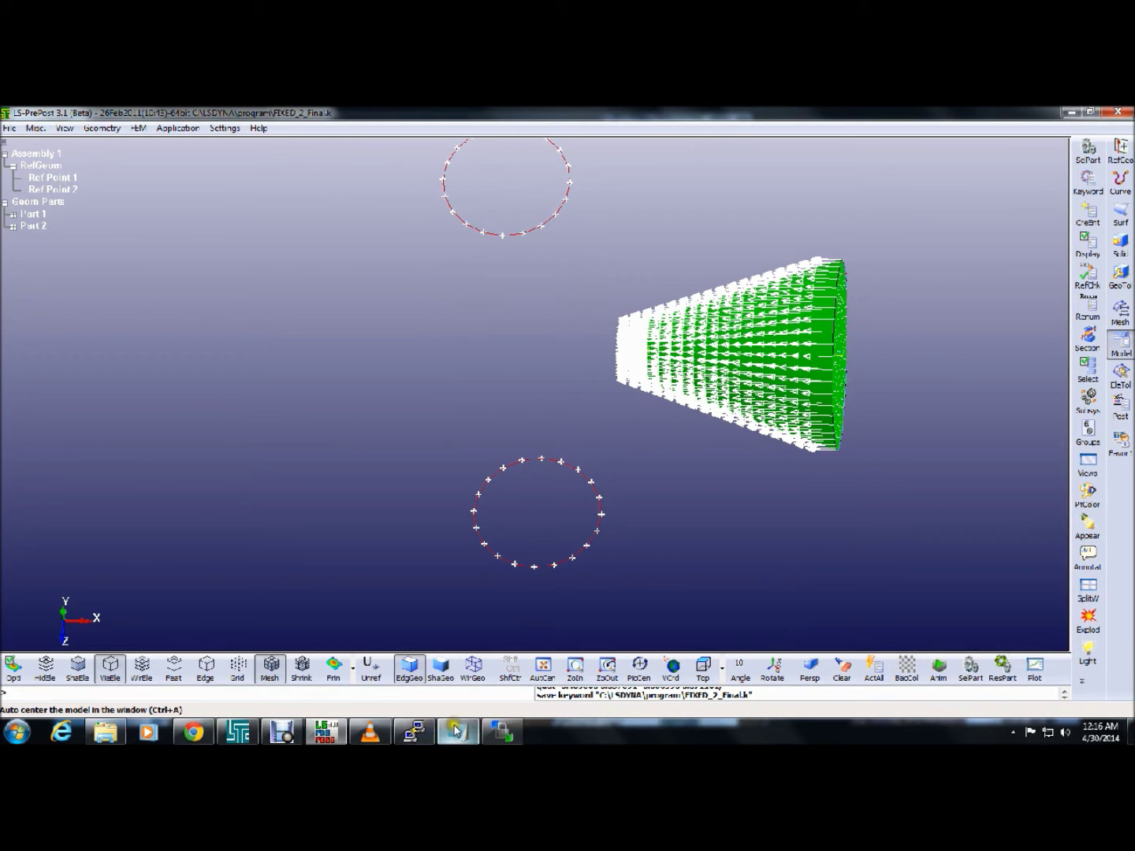
Copy the PBS job script for FIXED_2_FINAL.k from Notepad and paste it into the PuTTY session to run ls-dyna
{"action": "left_click", "coordinate": [417, 733]}
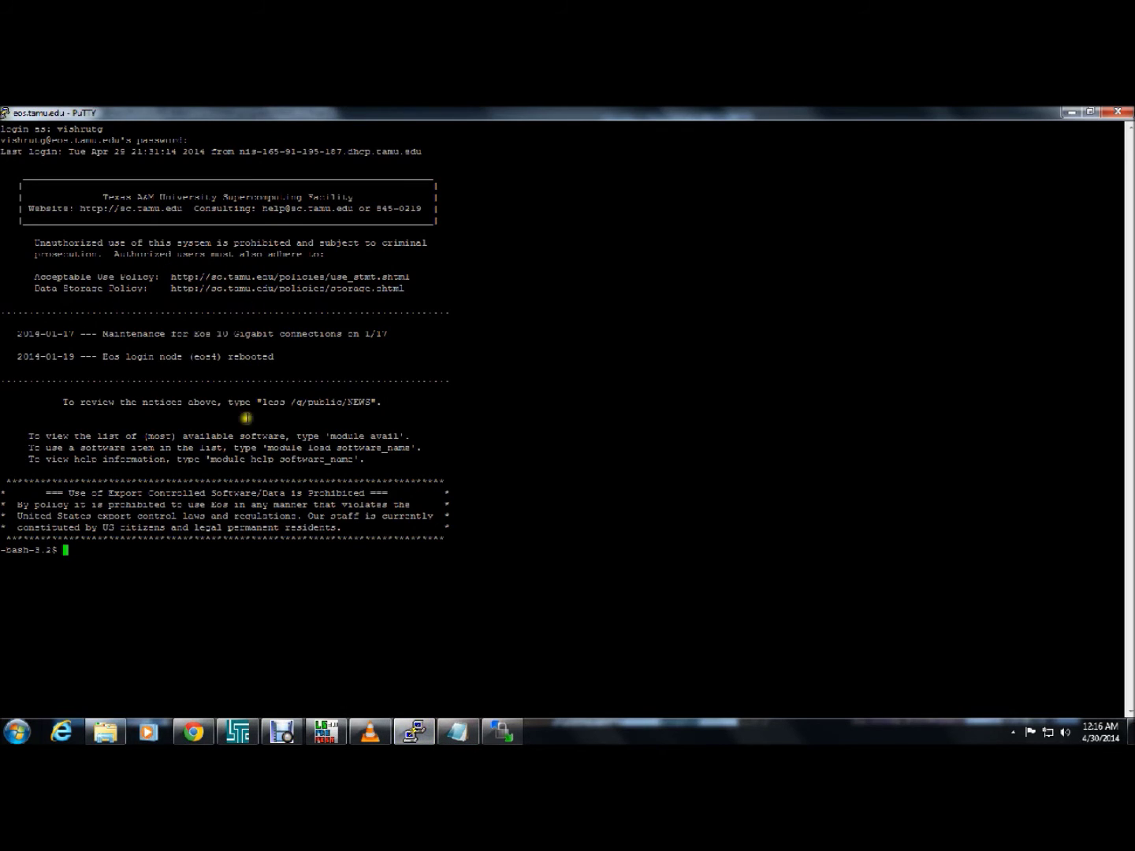
{"action": "left_click", "coordinate": [449, 725]}
{"action": "left_click_drag", "start_coordinate": [366, 314], "coordinate": [72, 209]}
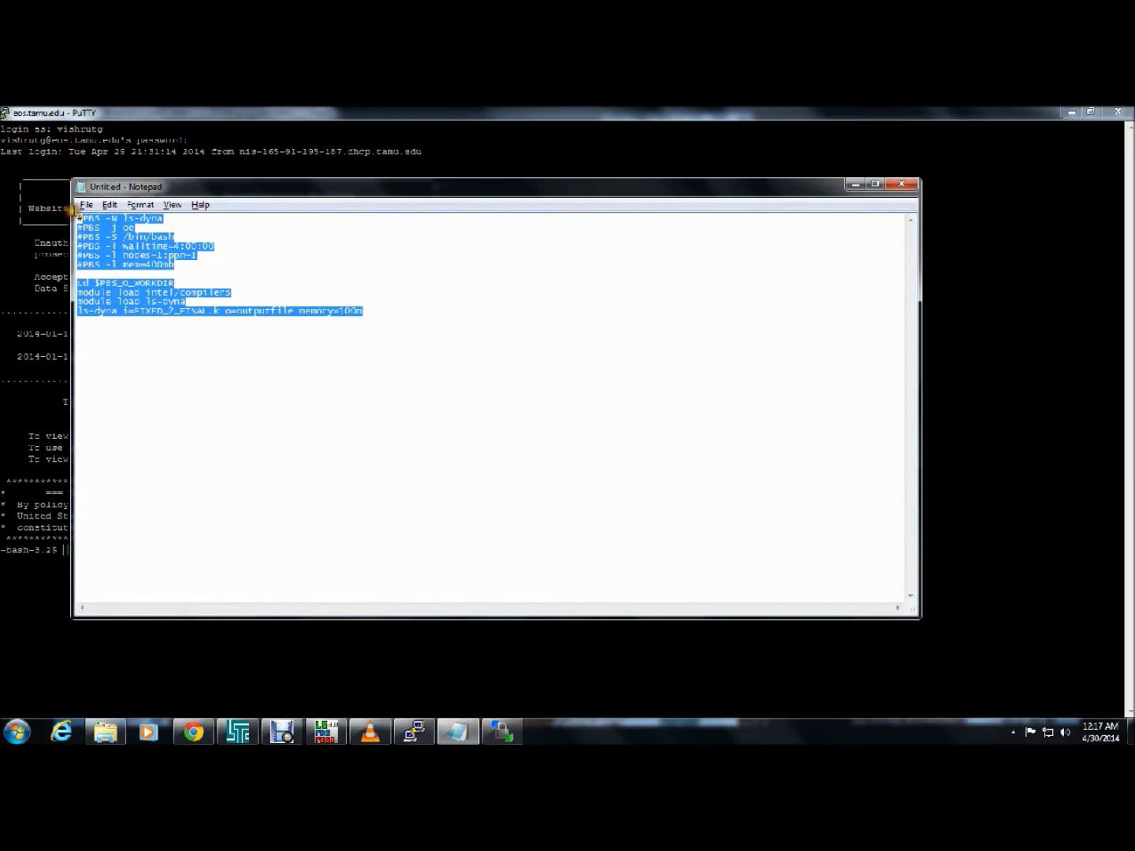
{"action": "left_click_drag", "start_coordinate": [76, 215], "coordinate": [423, 307]}
{"action": "key", "text": "ctrl+c"}
{"action": "left_click", "coordinate": [43, 596]}
{"action": "right_click", "coordinate": [43, 596]}
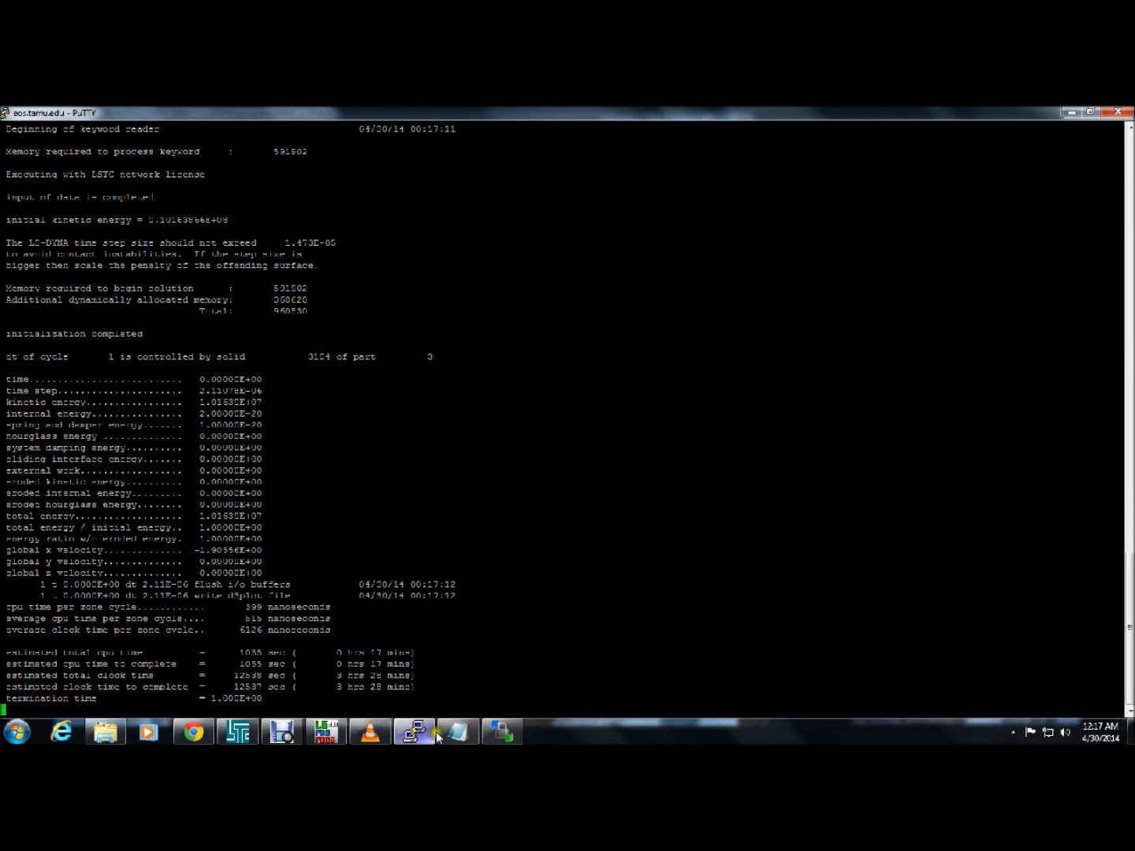
Minimize the PuTTY window and switch to the WinSCP file transfer window
{"action": "mouse_move", "coordinate": [399, 738]}
{"action": "left_click", "coordinate": [1076, 112]}
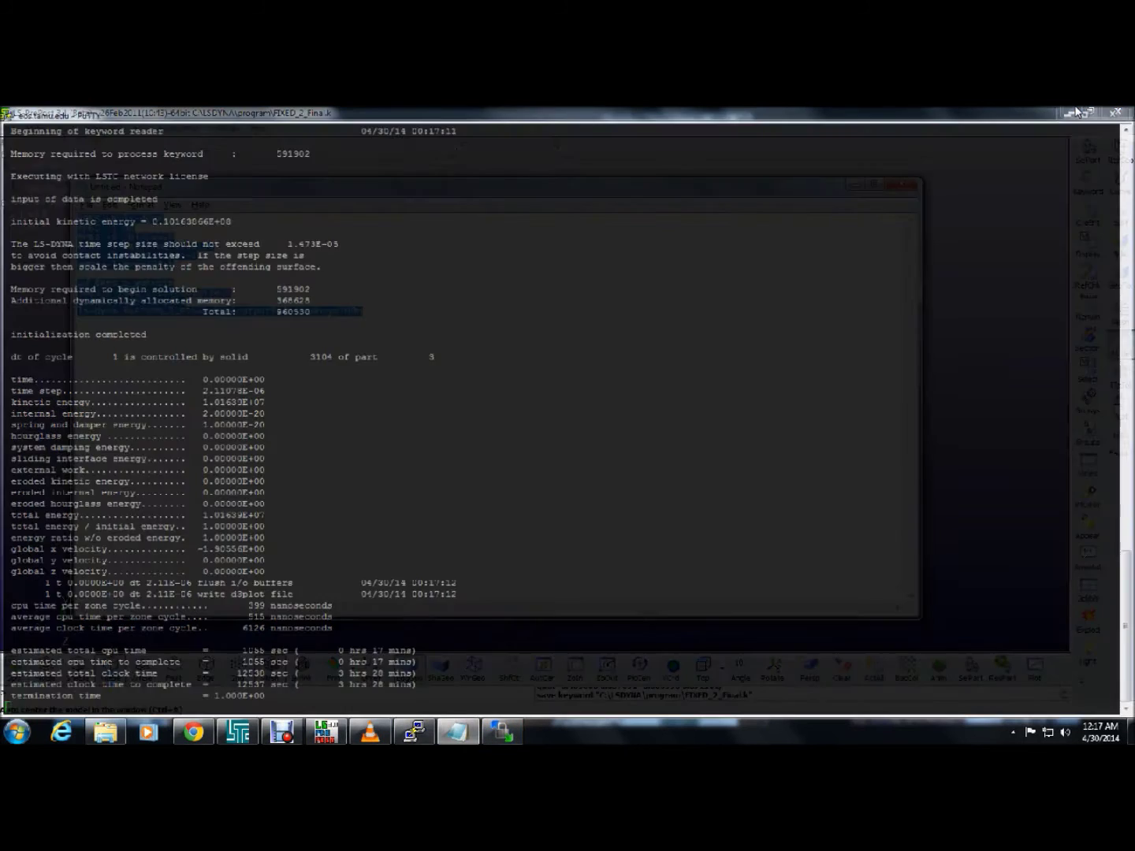
{"action": "left_click", "coordinate": [518, 734]}
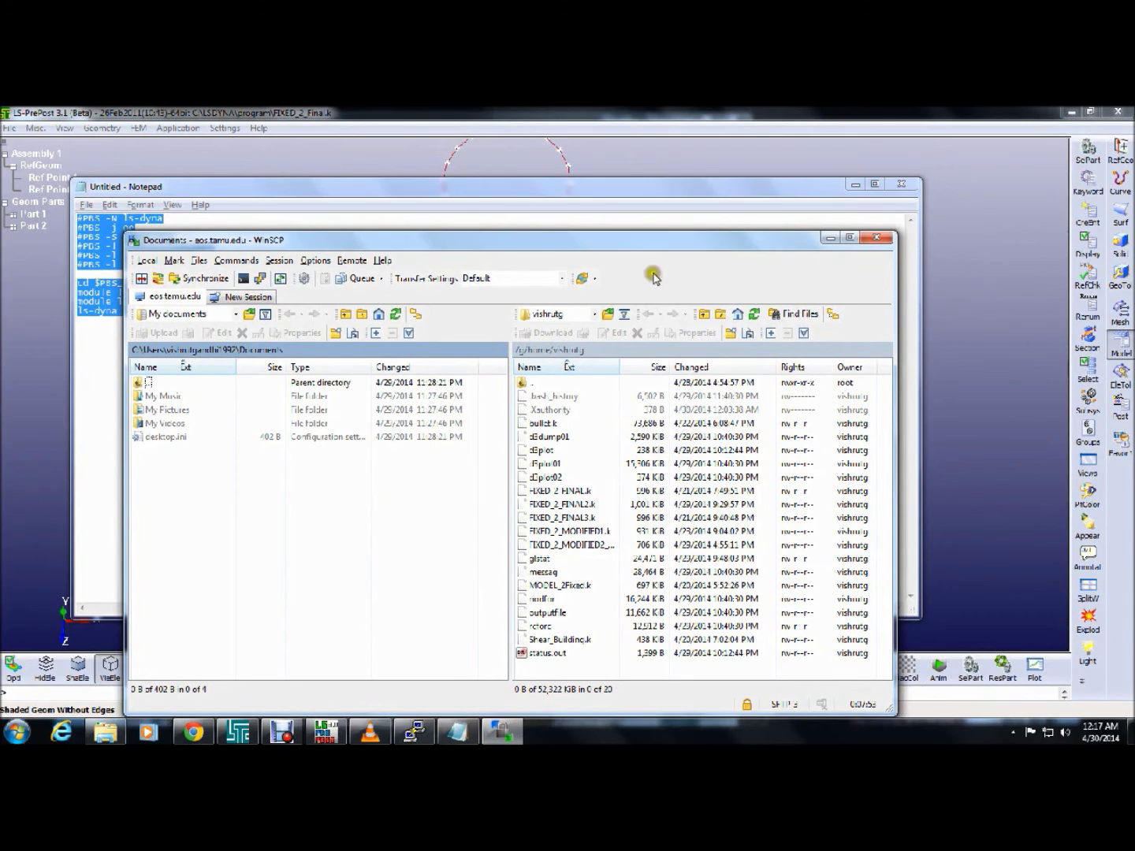
Return to LS-PrePost and try to open the 04_22_dyna archive from the Downloads folder as an LS-DYNA binary plot
{"action": "left_click", "coordinate": [825, 236]}
{"action": "left_click", "coordinate": [849, 186]}
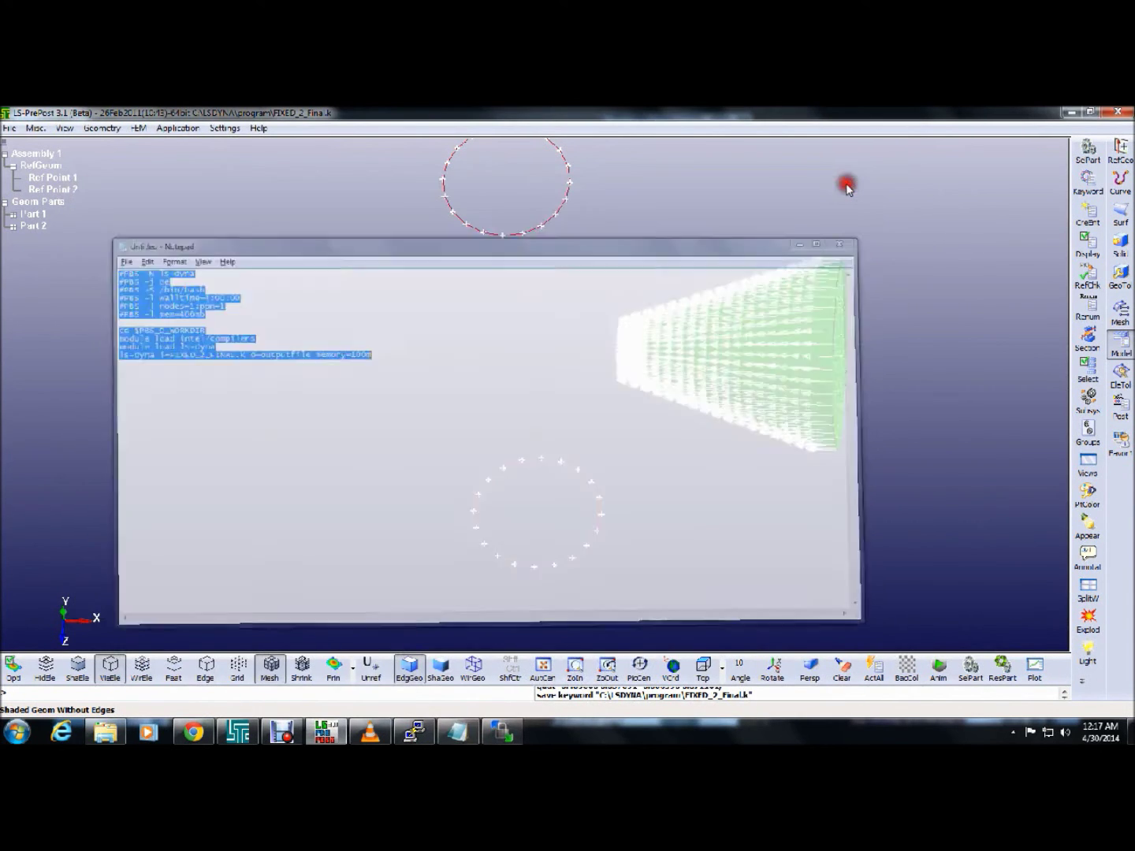
{"action": "left_click", "coordinate": [9, 128]}
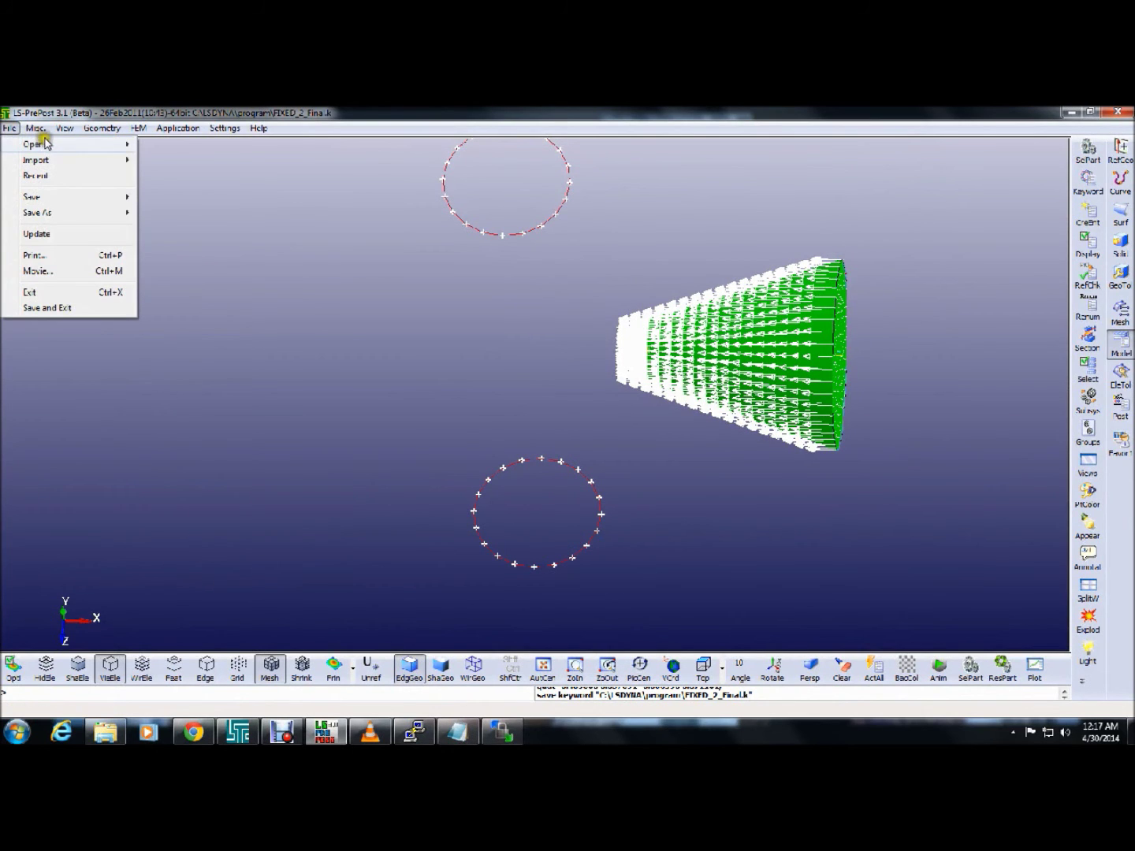
{"action": "mouse_move", "coordinate": [38, 144]}
{"action": "left_click", "coordinate": [181, 147]}
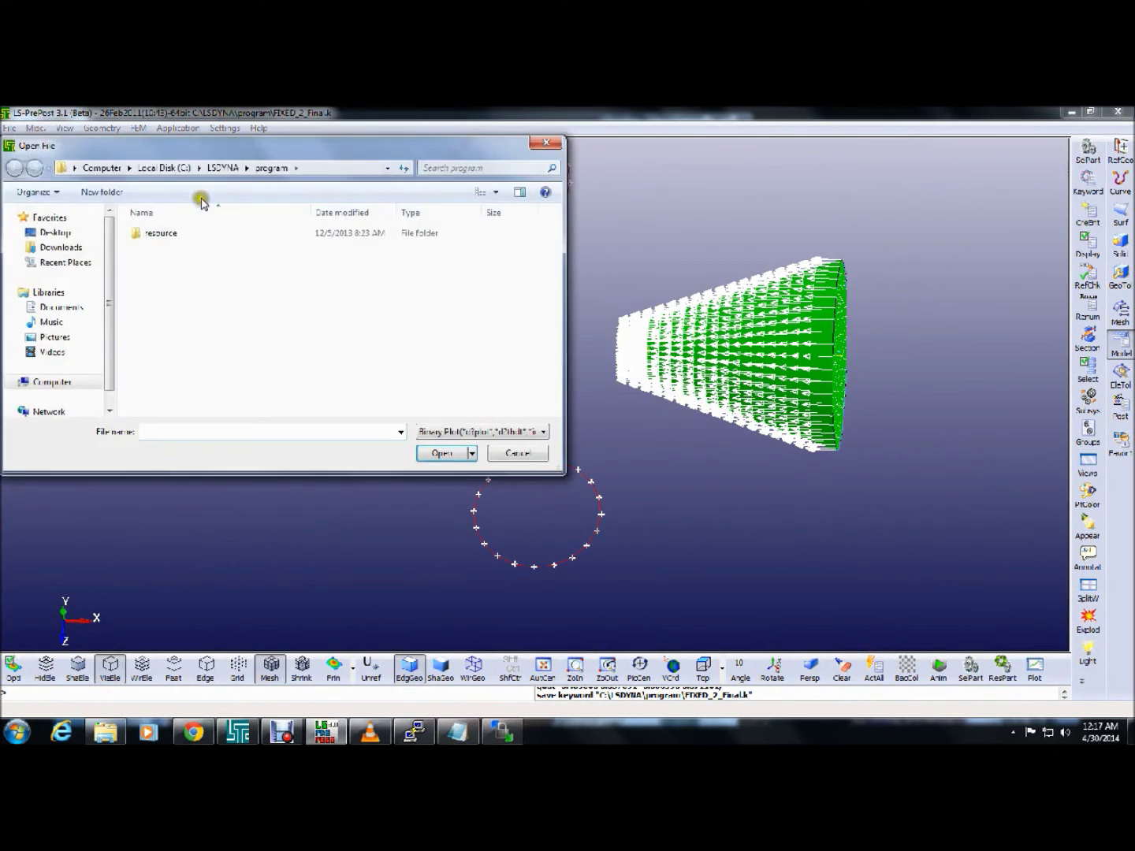
{"action": "left_click", "coordinate": [73, 245]}
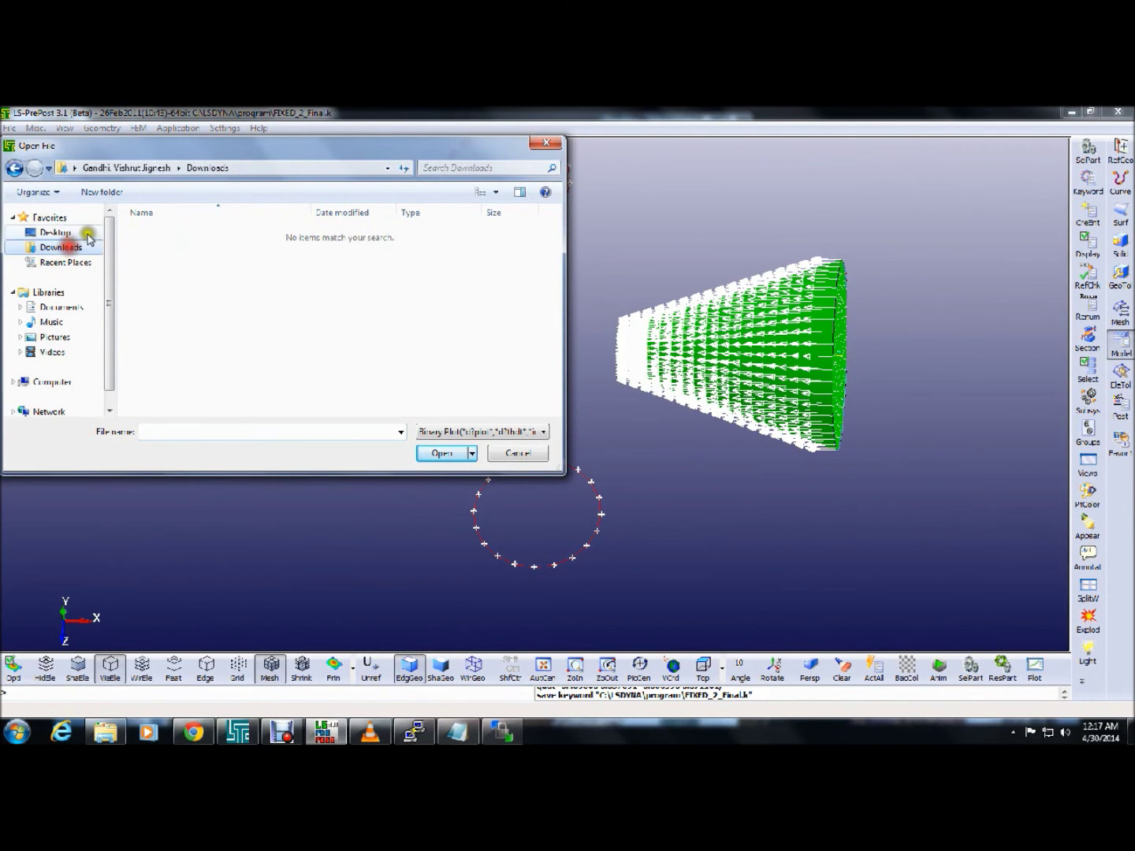
{"action": "left_click", "coordinate": [437, 432]}
{"action": "left_click", "coordinate": [440, 724]}
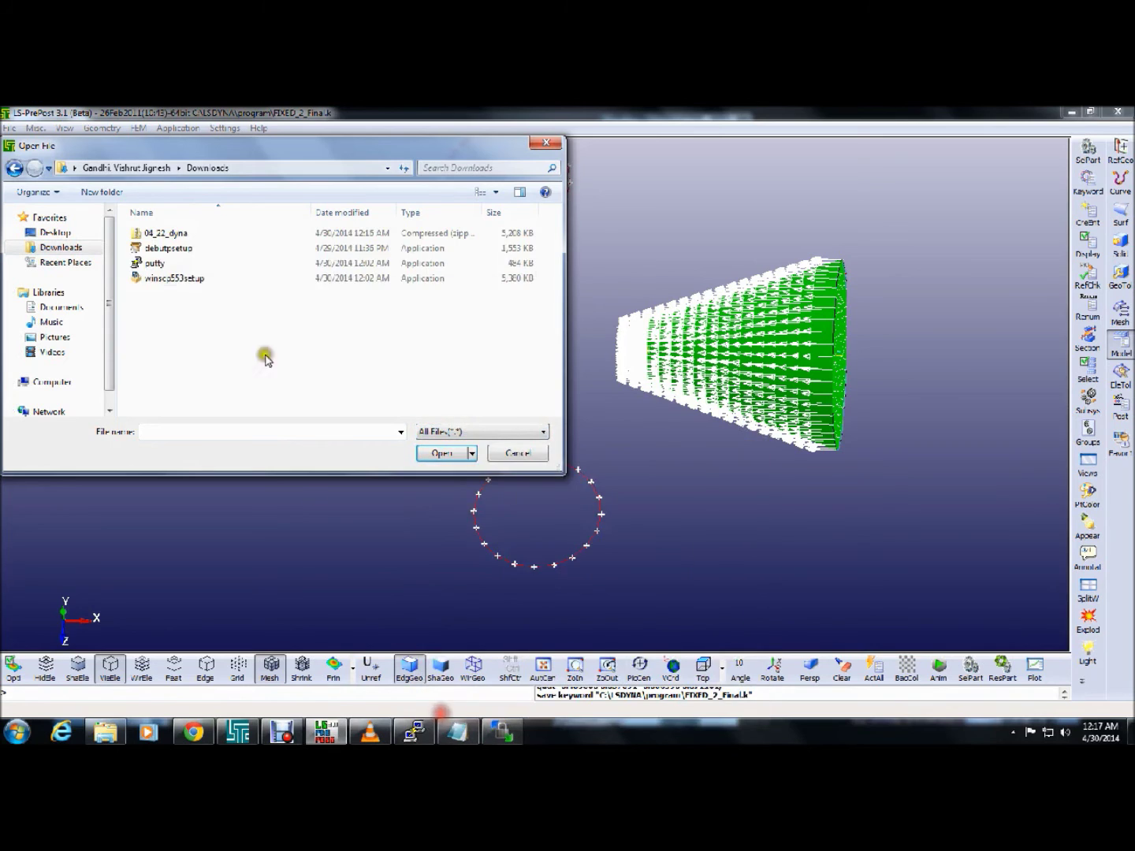
{"action": "double_click", "coordinate": [187, 234]}
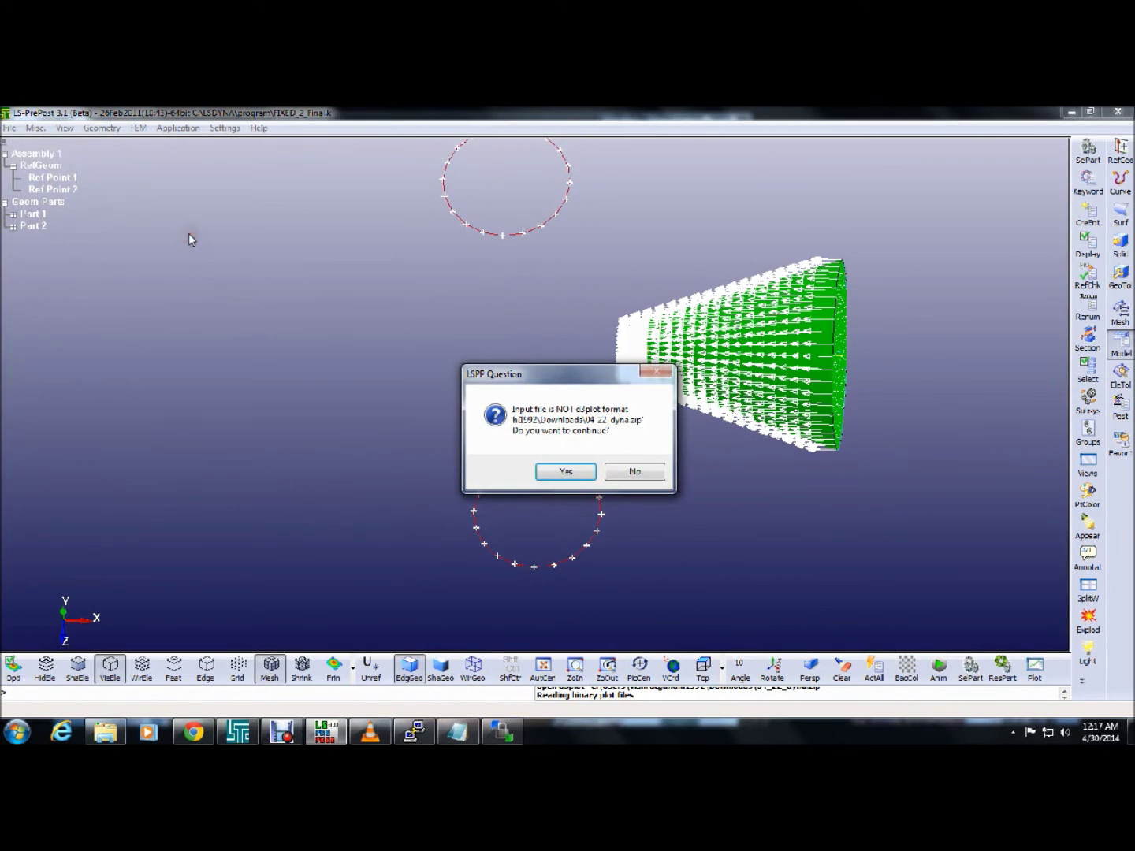
{"action": "left_click", "coordinate": [623, 472]}
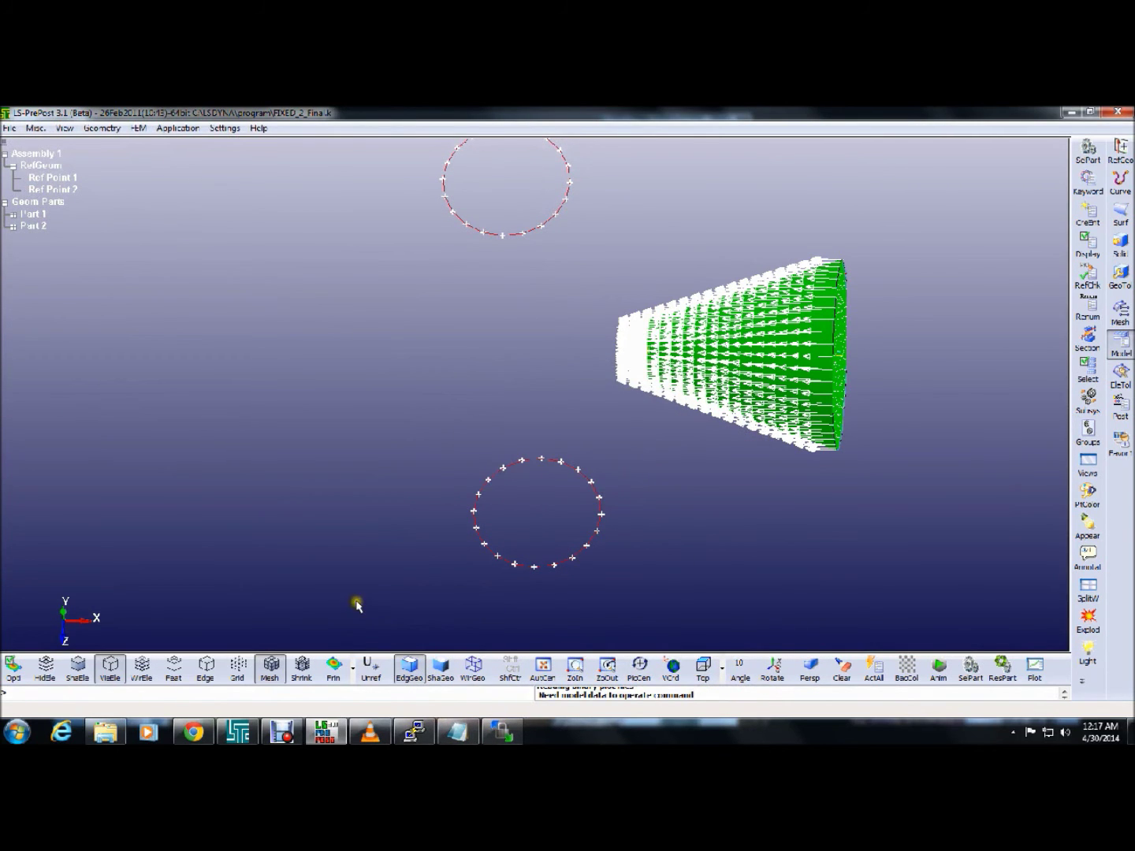
{"action": "left_click", "coordinate": [575, 668]}
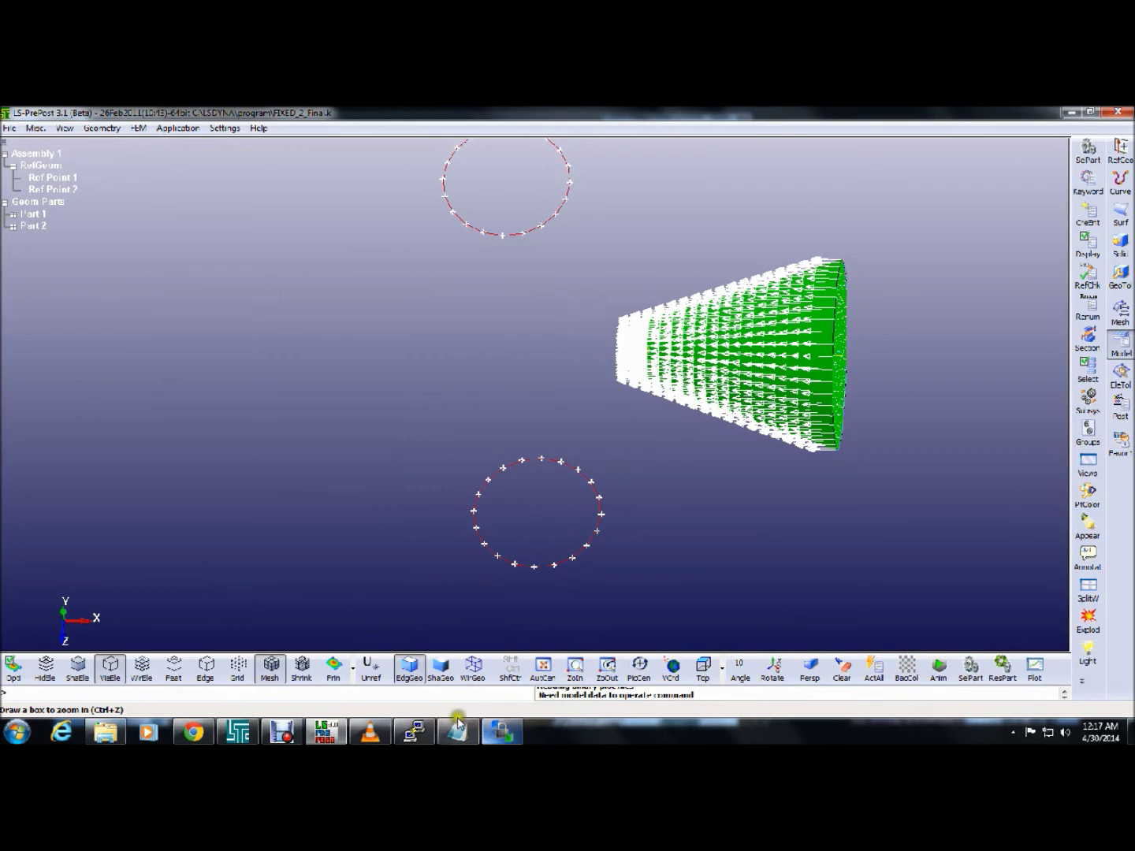
{"action": "left_click", "coordinate": [281, 732]}
{"action": "left_click", "coordinate": [366, 680]}
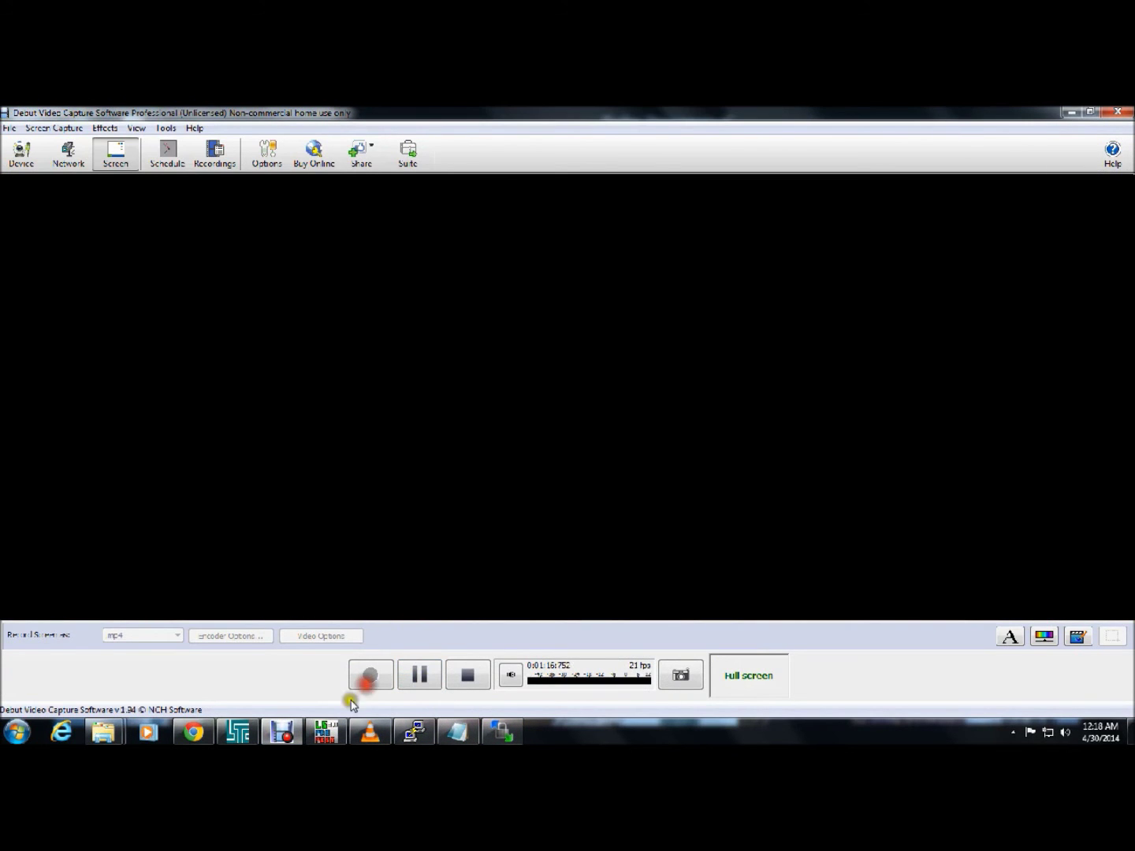
{"action": "left_click", "coordinate": [324, 732]}
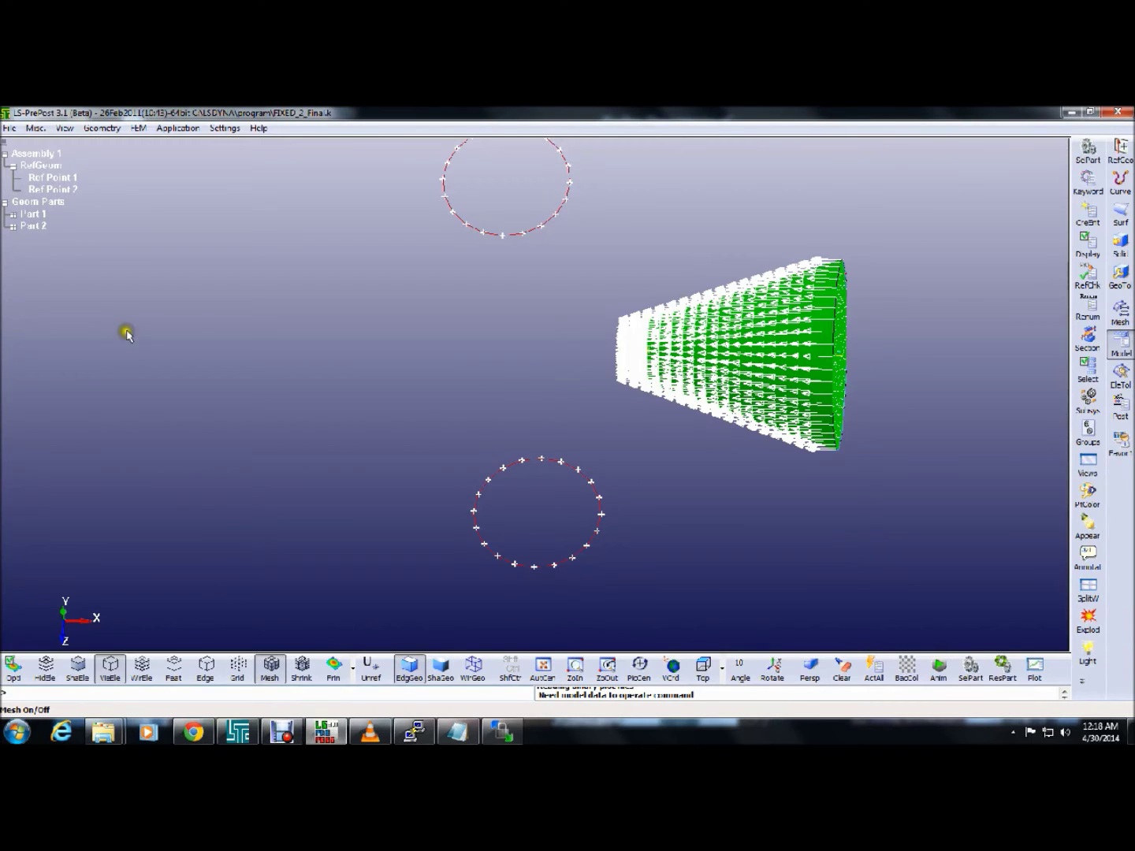
Open the d3plot file on the Desktop as an LS-DYNA binary plot
{"action": "left_click", "coordinate": [5, 128]}
{"action": "mouse_move", "coordinate": [43, 145]}
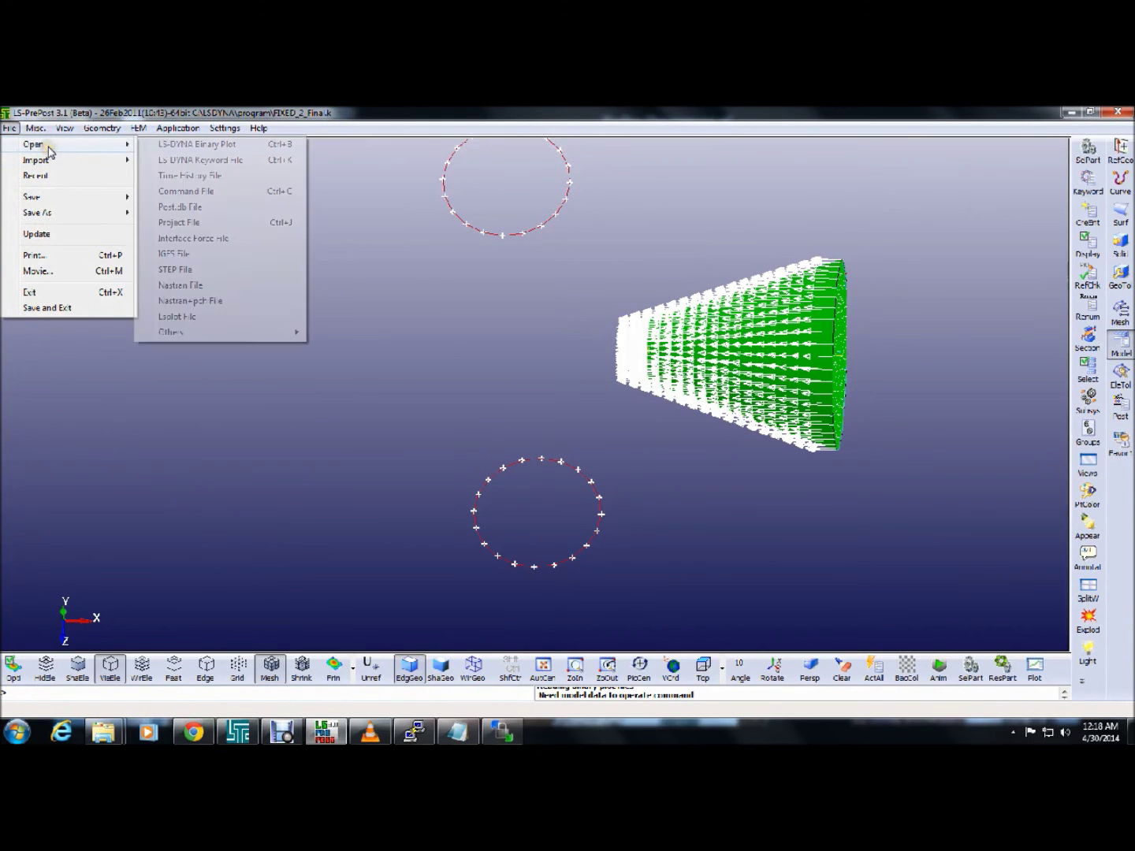
{"action": "left_click", "coordinate": [166, 144]}
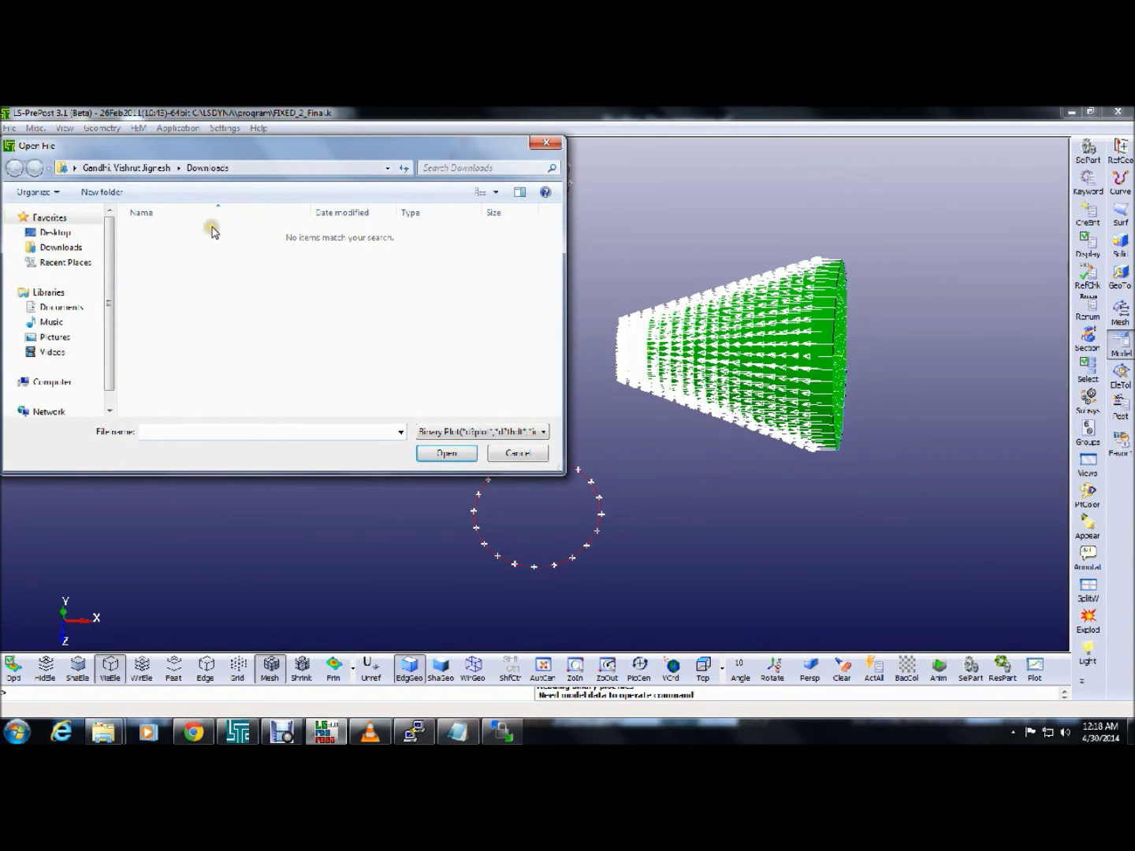
{"action": "left_click", "coordinate": [59, 231]}
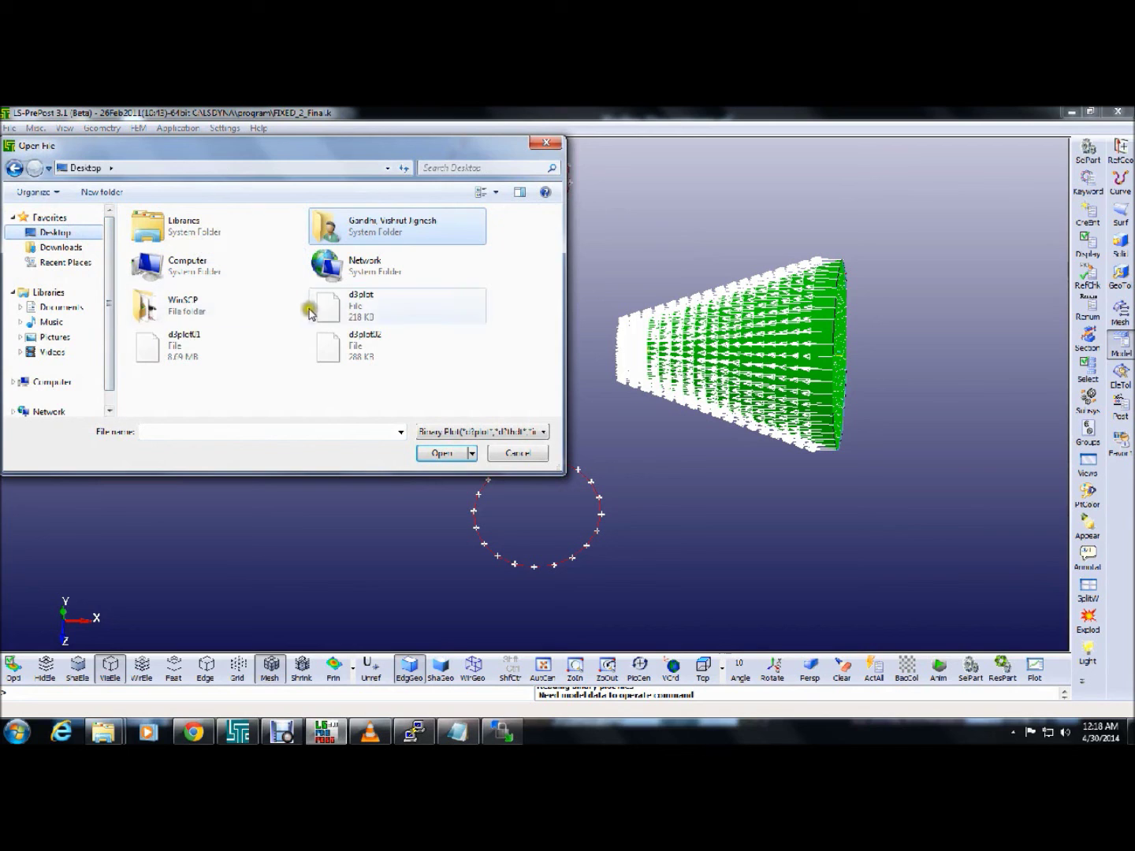
{"action": "left_click", "coordinate": [341, 303]}
{"action": "left_click", "coordinate": [432, 449]}
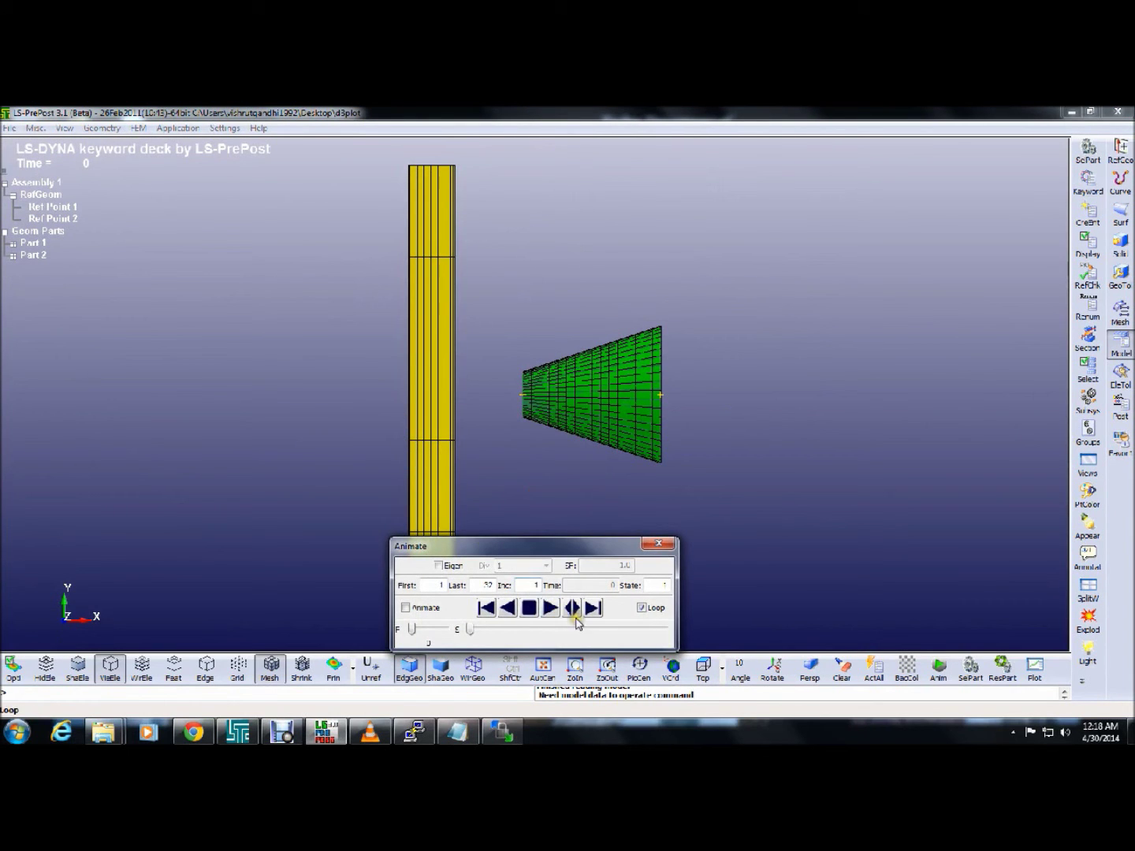
{"action": "left_click", "coordinate": [281, 732]}
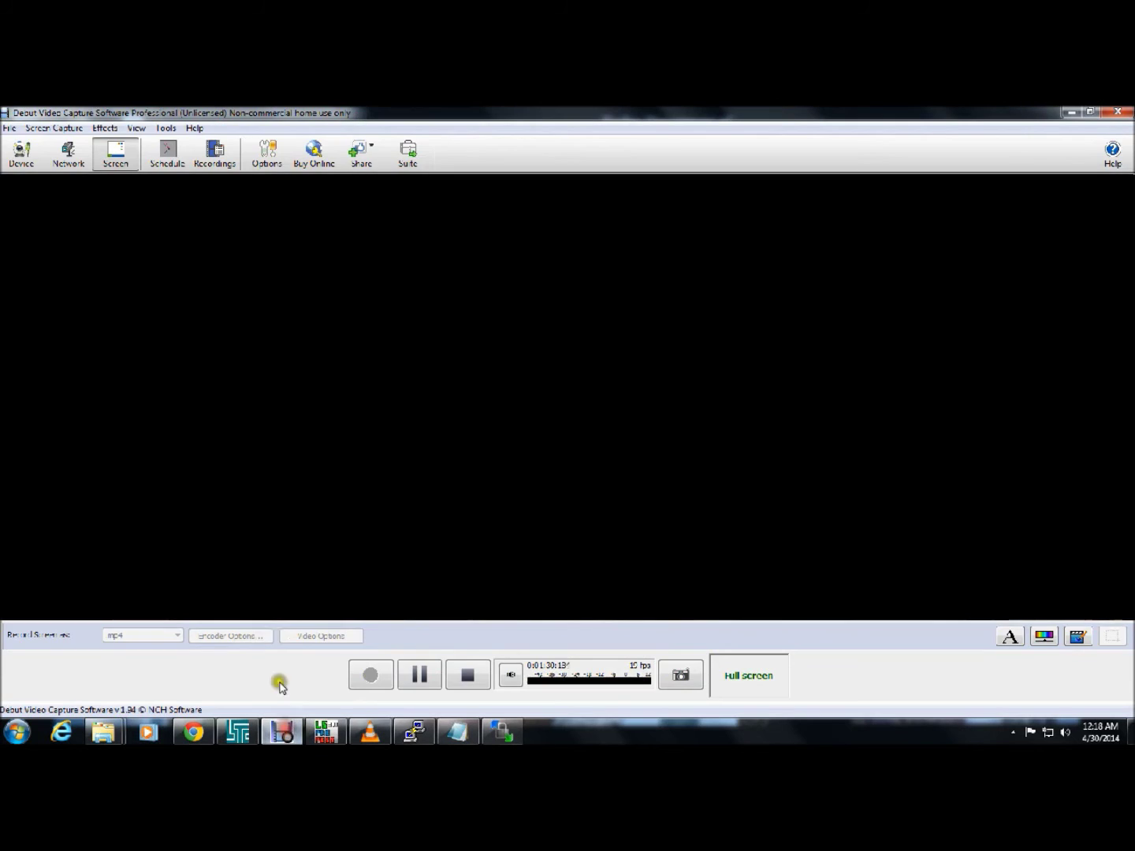
{"action": "left_click", "coordinate": [421, 675]}
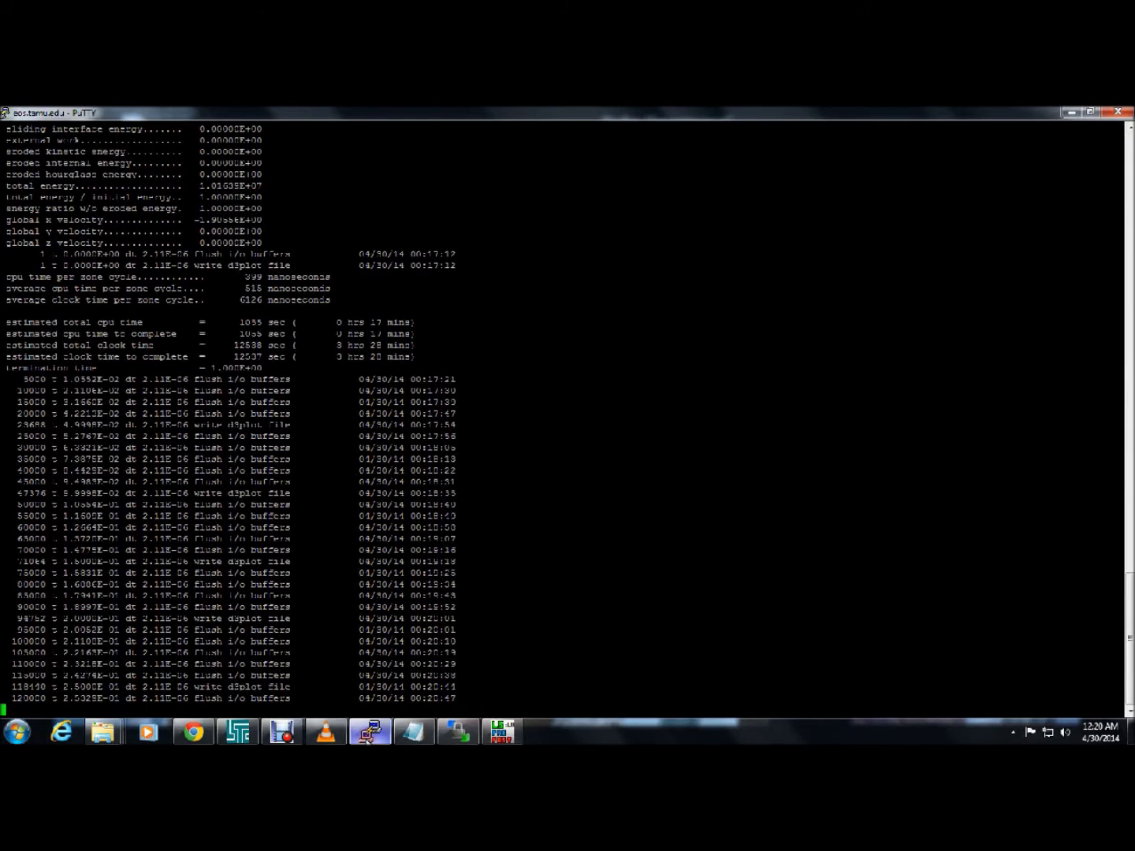
Check the solver progress in PuTTY and locate the FIXED_2_FINAL.k input file on the server in WinSCP
{"action": "left_click", "coordinate": [368, 732]}
{"action": "left_click", "coordinate": [368, 732]}
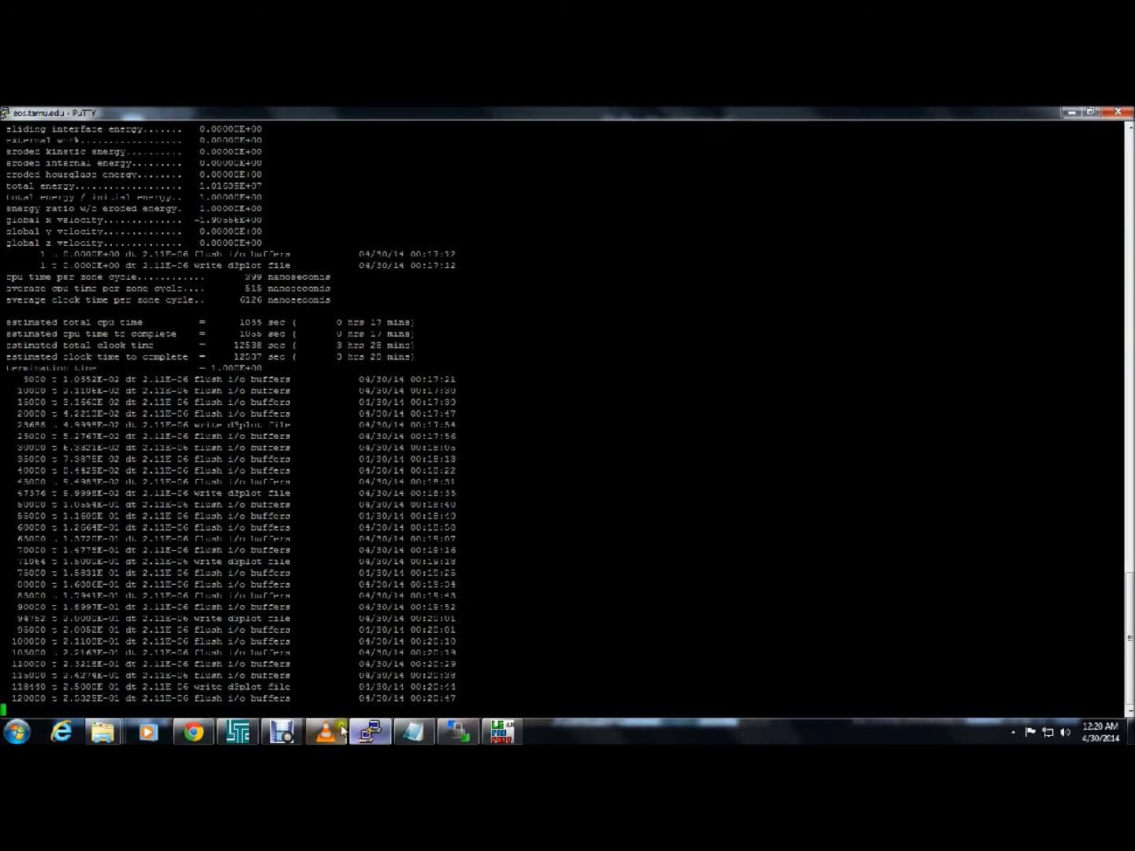
{"action": "left_click", "coordinate": [449, 723]}
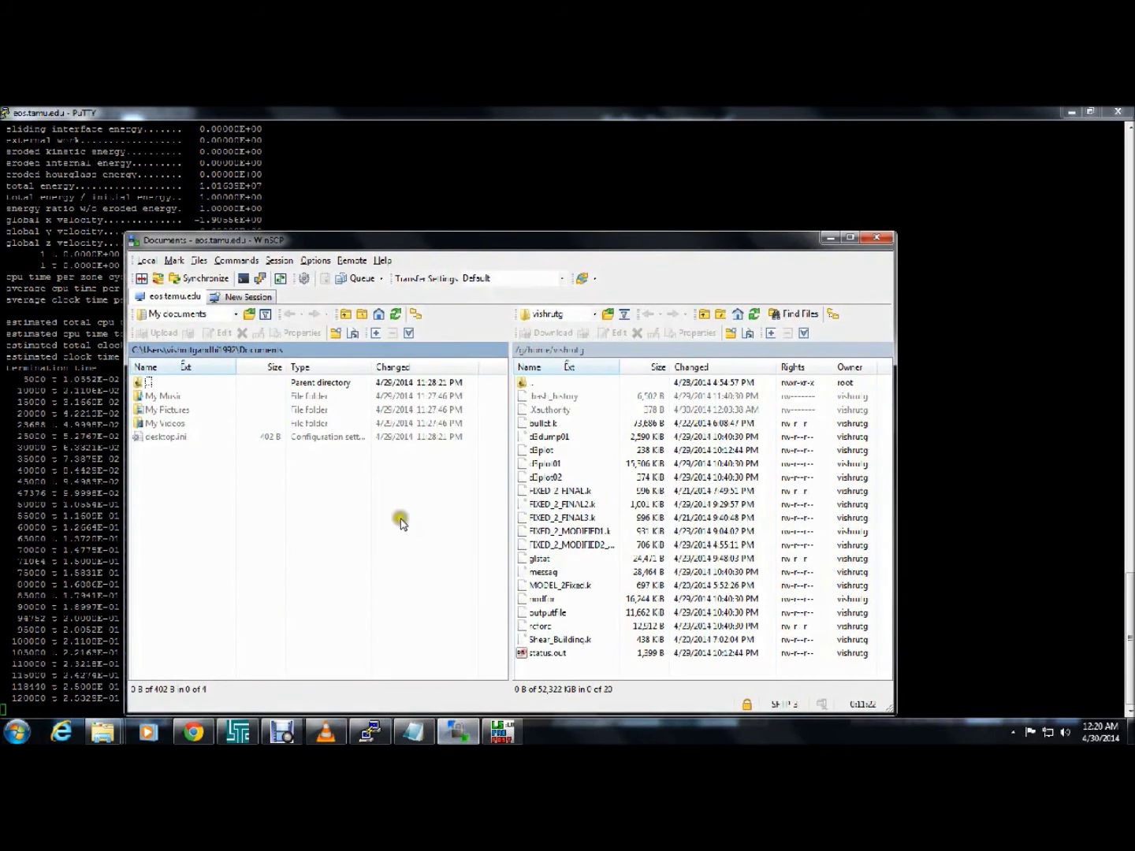
{"action": "left_click", "coordinate": [561, 490]}
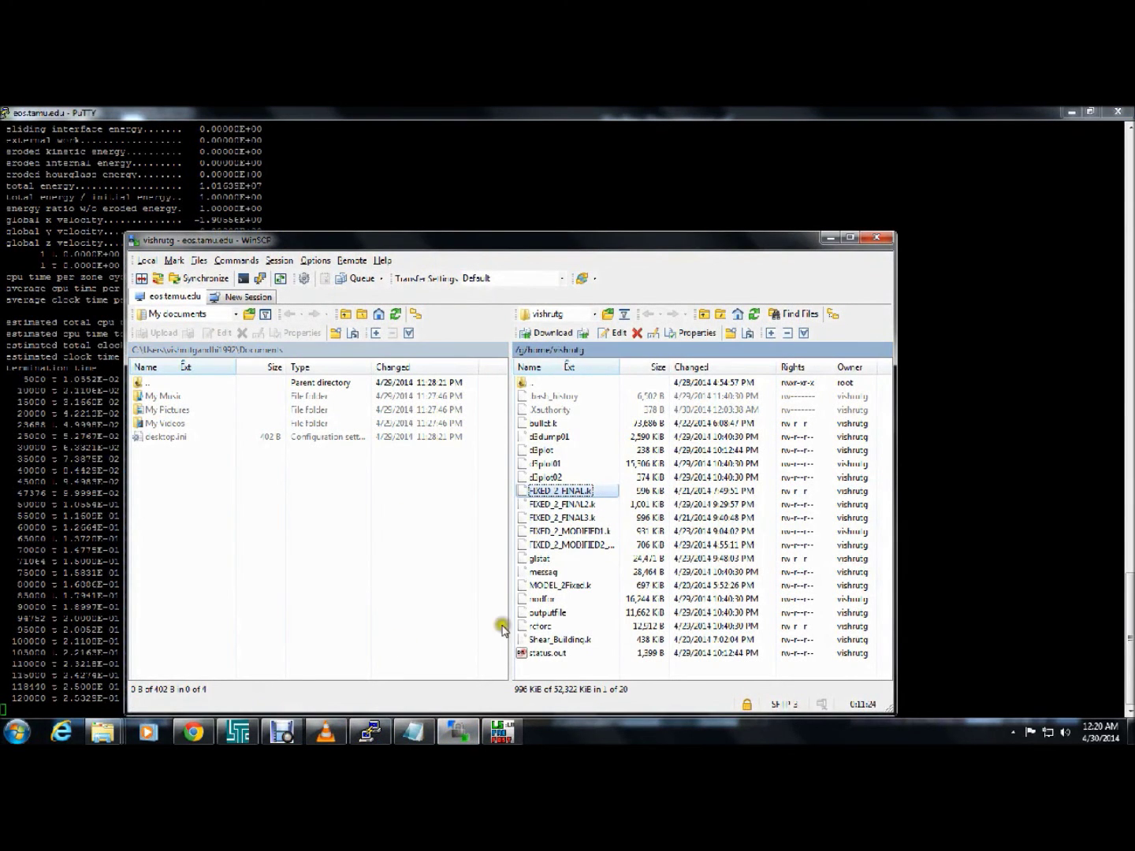
{"action": "left_click", "coordinate": [369, 733]}
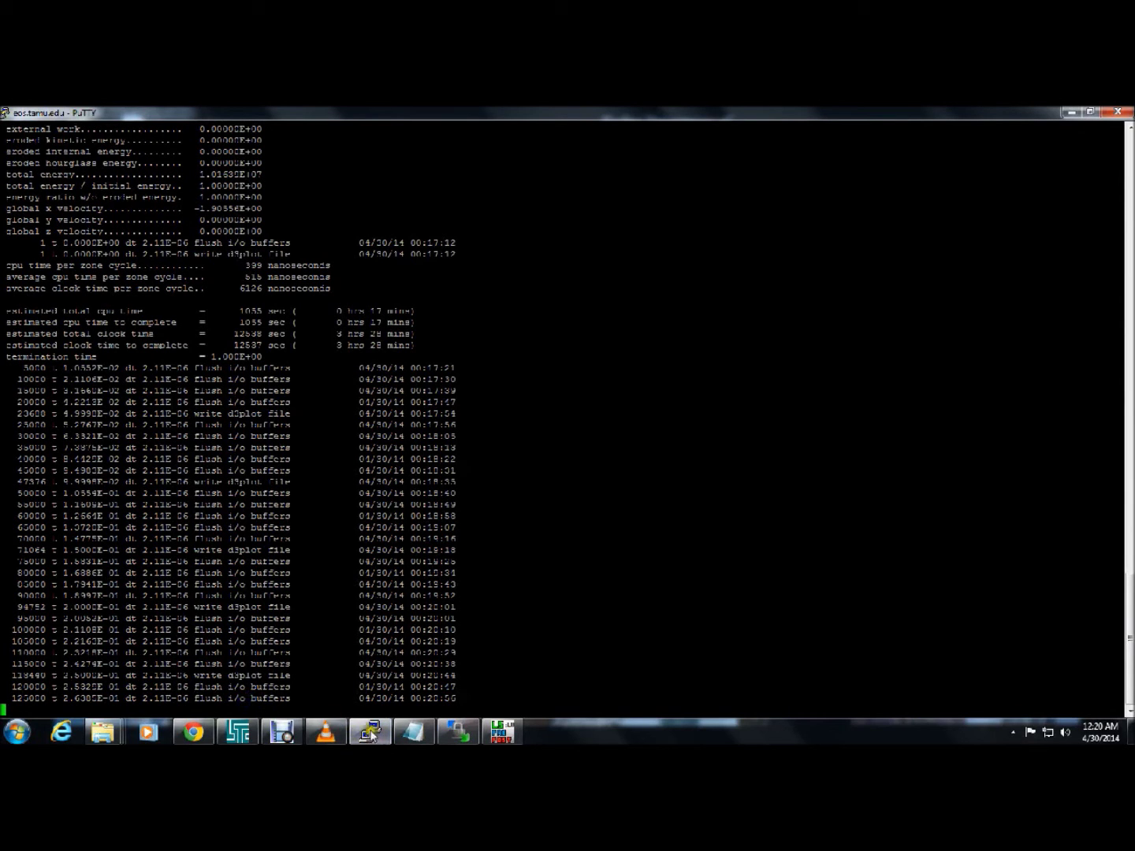
Review the PBS job script in Notepad, paste it into the PuTTY session again, and minimize PuTTY
{"action": "left_click", "coordinate": [413, 732]}
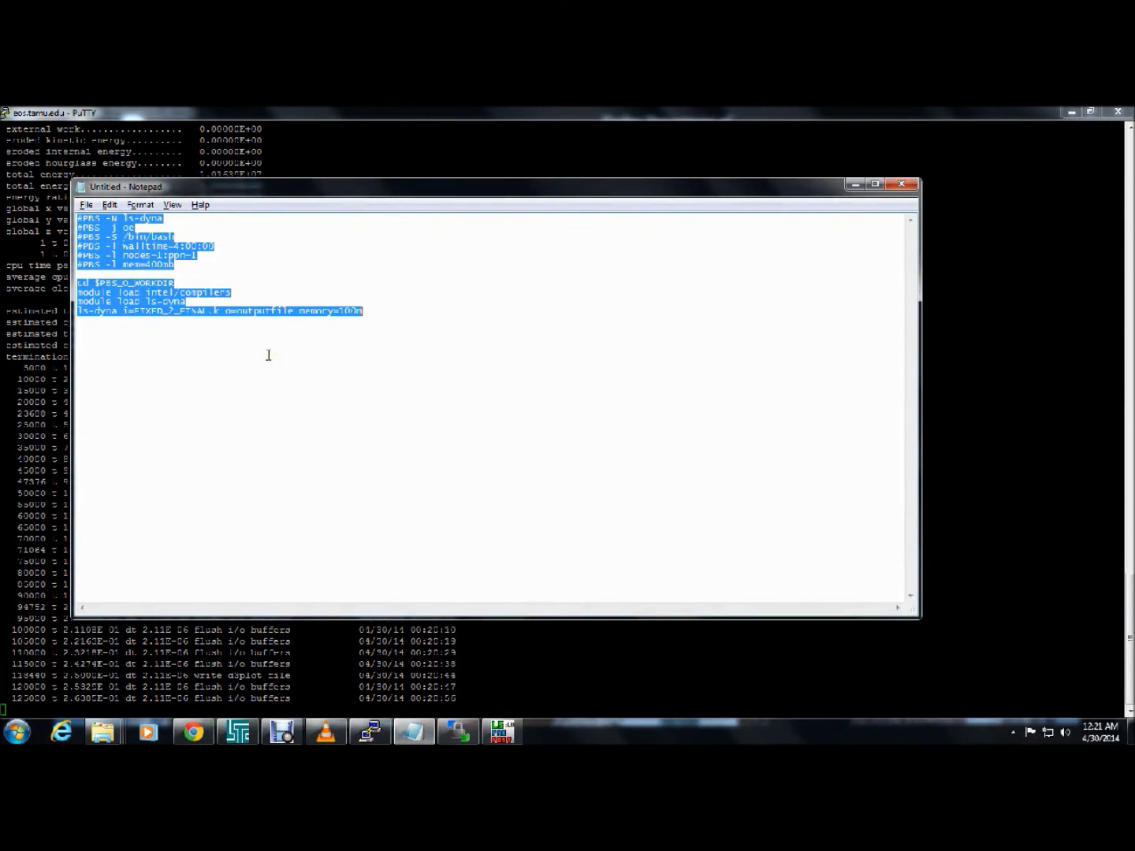
{"action": "left_click", "coordinate": [259, 699]}
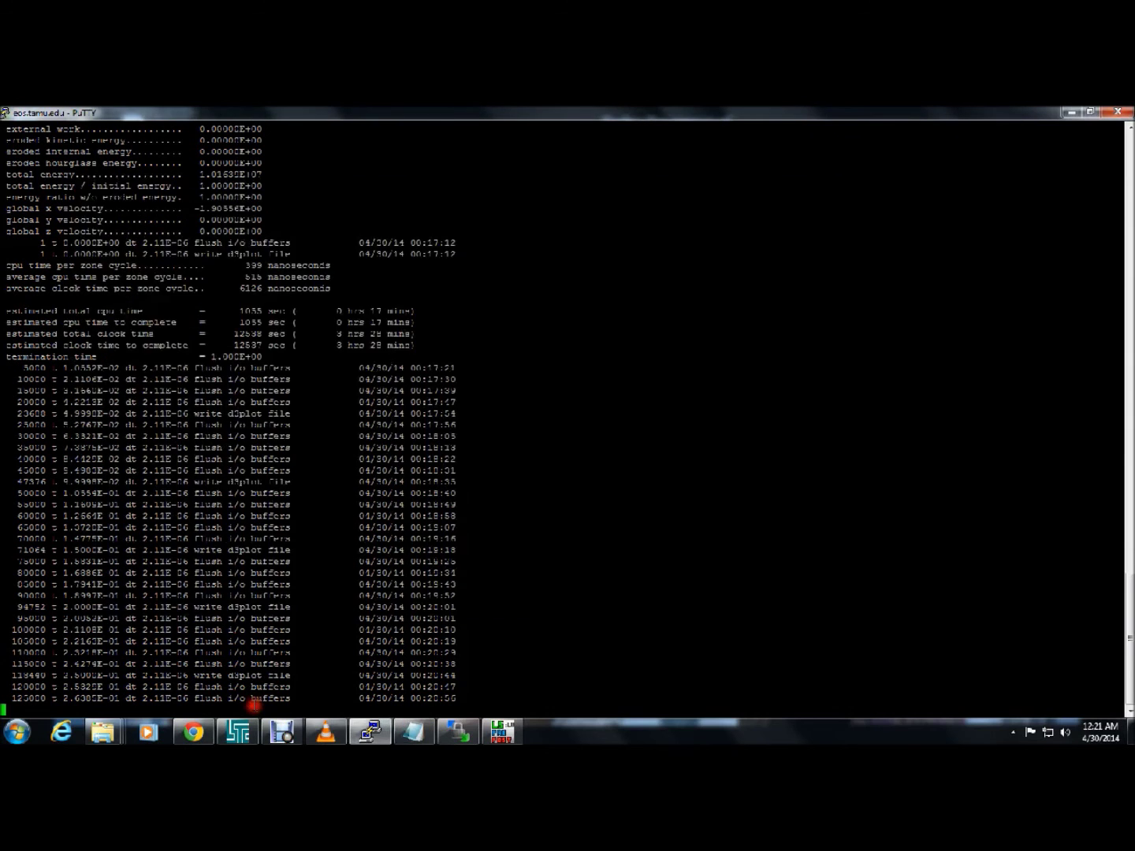
{"action": "right_click", "coordinate": [253, 706]}
{"action": "key", "text": "Return"}
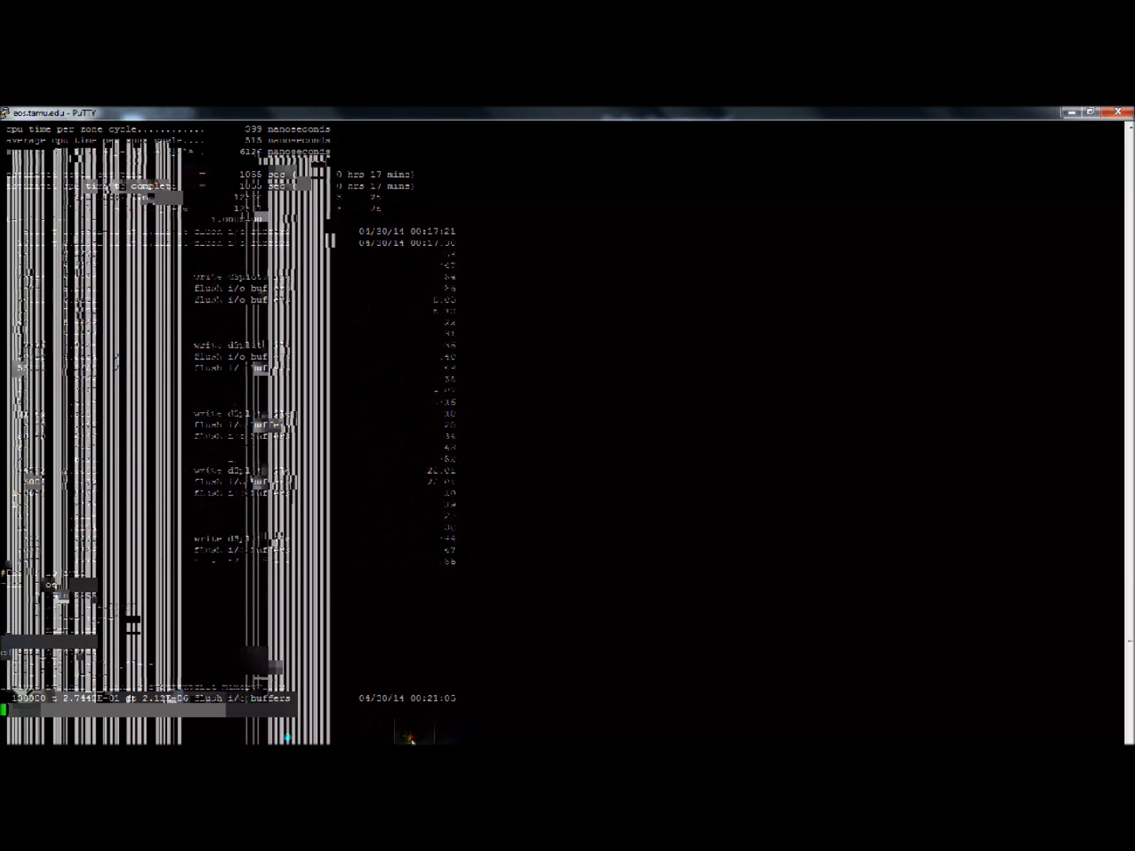
{"action": "left_click", "coordinate": [377, 735]}
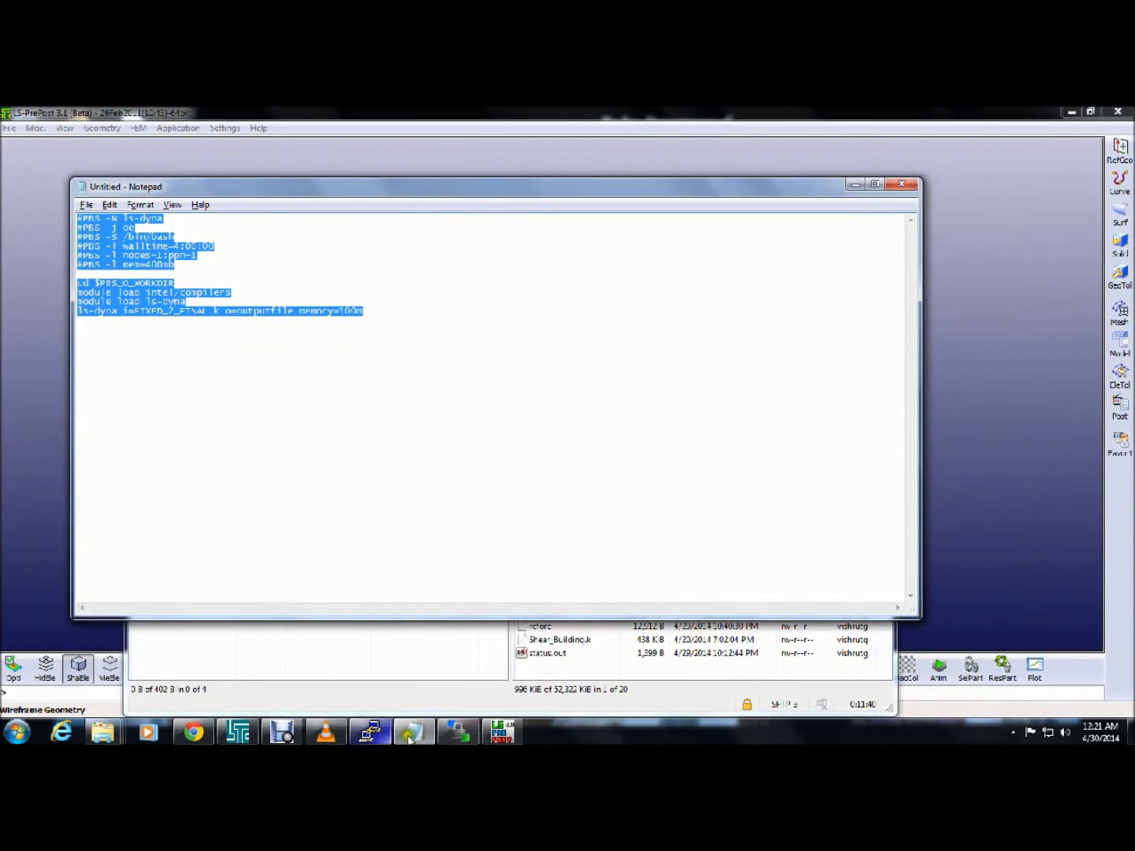
Switch to LS-PrePost and open d3plot from the Desktop's D3plots folder as an LS-DYNA binary plot
{"action": "left_click", "coordinate": [511, 734]}
{"action": "left_click", "coordinate": [8, 128]}
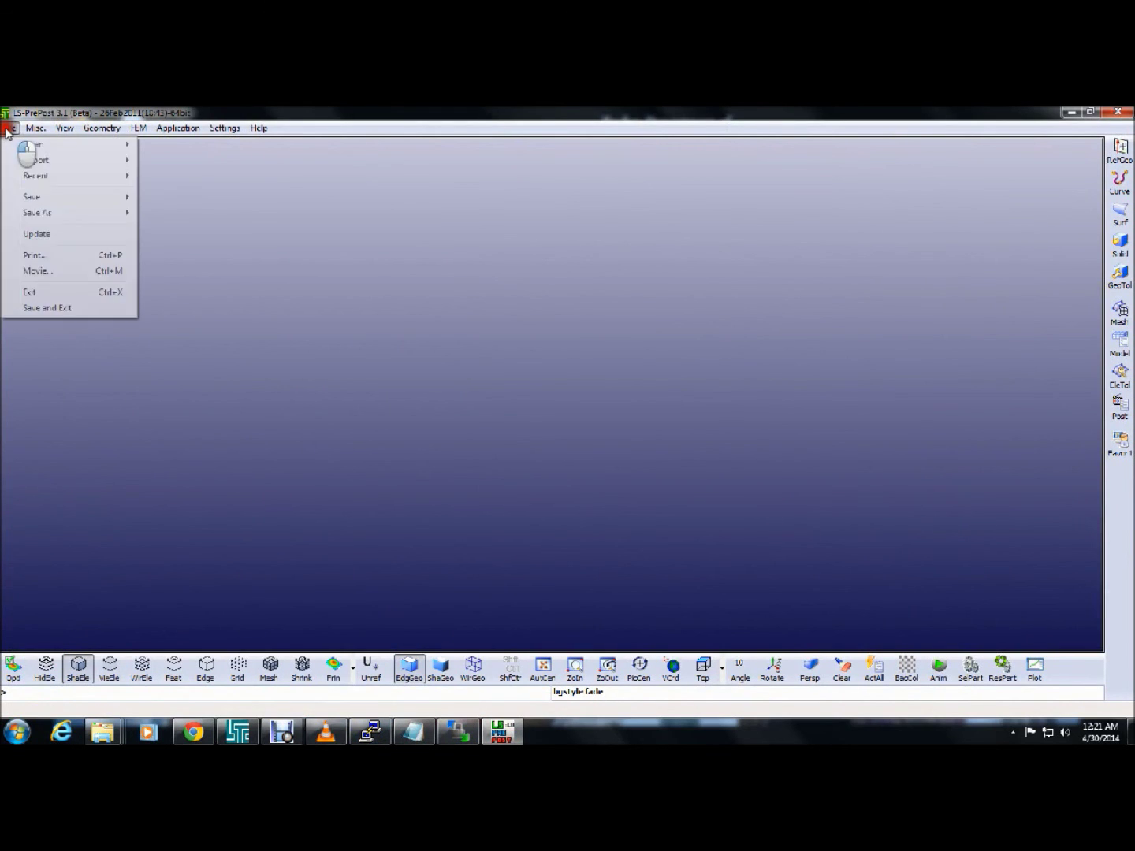
{"action": "left_click", "coordinate": [37, 145]}
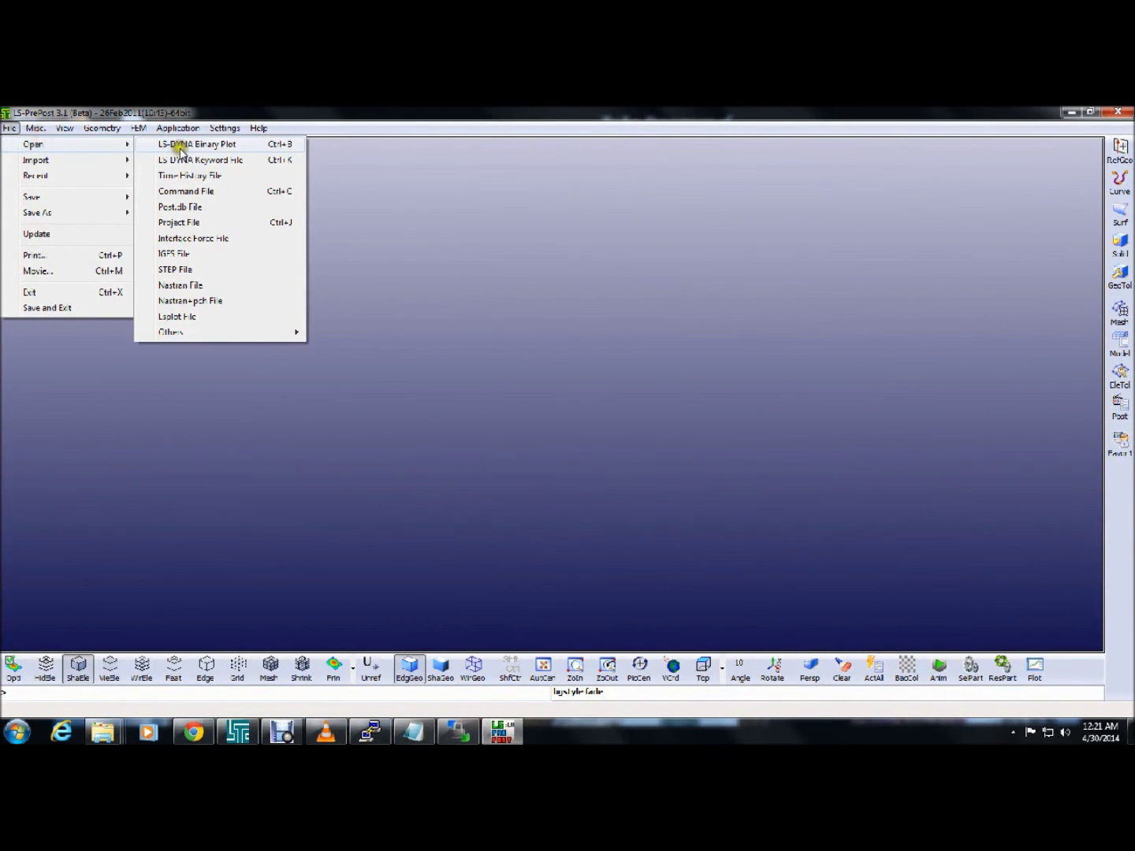
{"action": "left_click", "coordinate": [189, 144]}
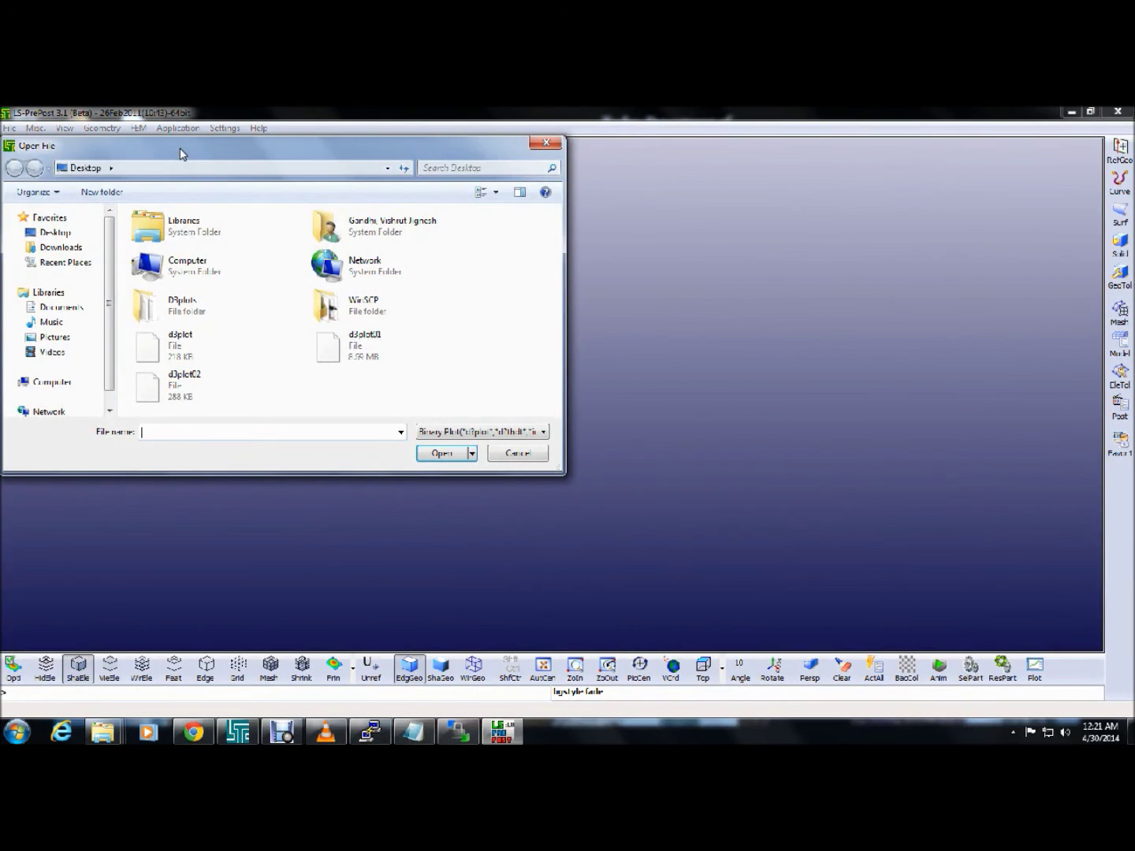
{"action": "double_click", "coordinate": [177, 308]}
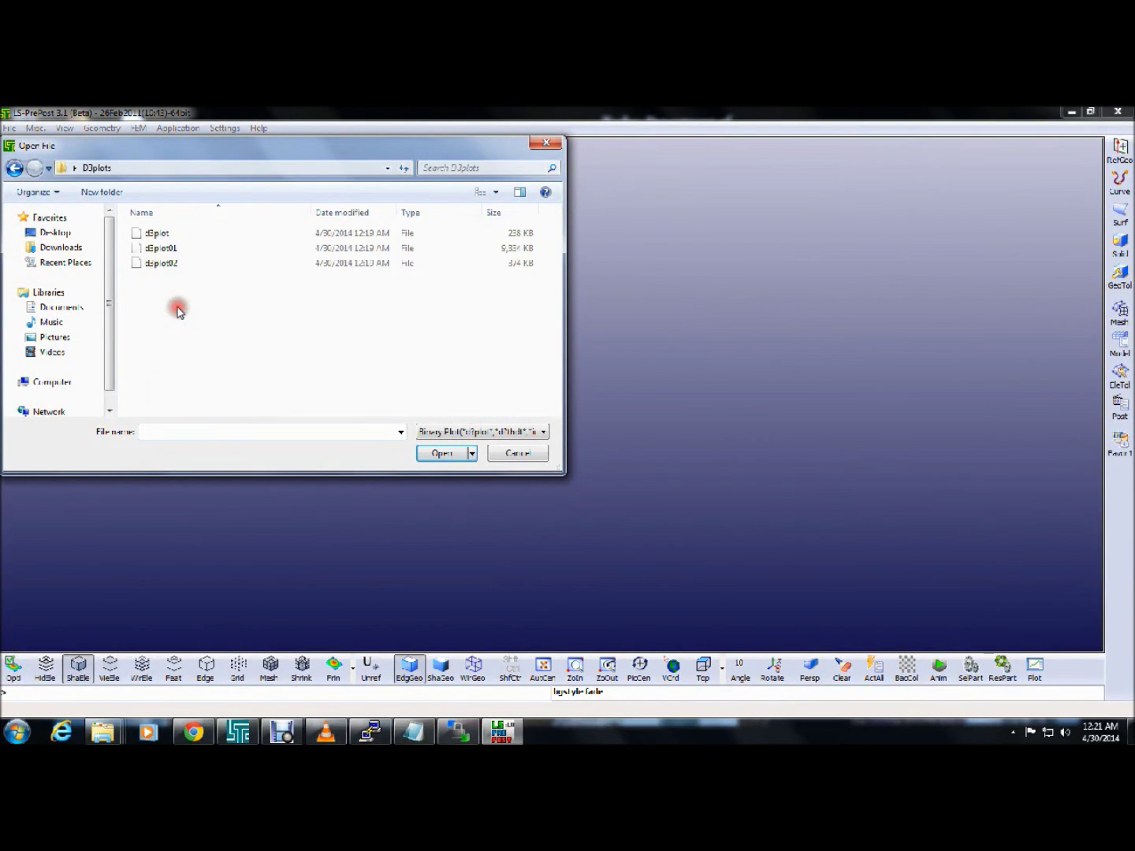
{"action": "left_click", "coordinate": [168, 234]}
{"action": "left_click", "coordinate": [430, 455]}
Play the impact animation forward at speed 16 and watch the cone strike the cylinder from an oblique angle
{"action": "left_click", "coordinate": [550, 607]}
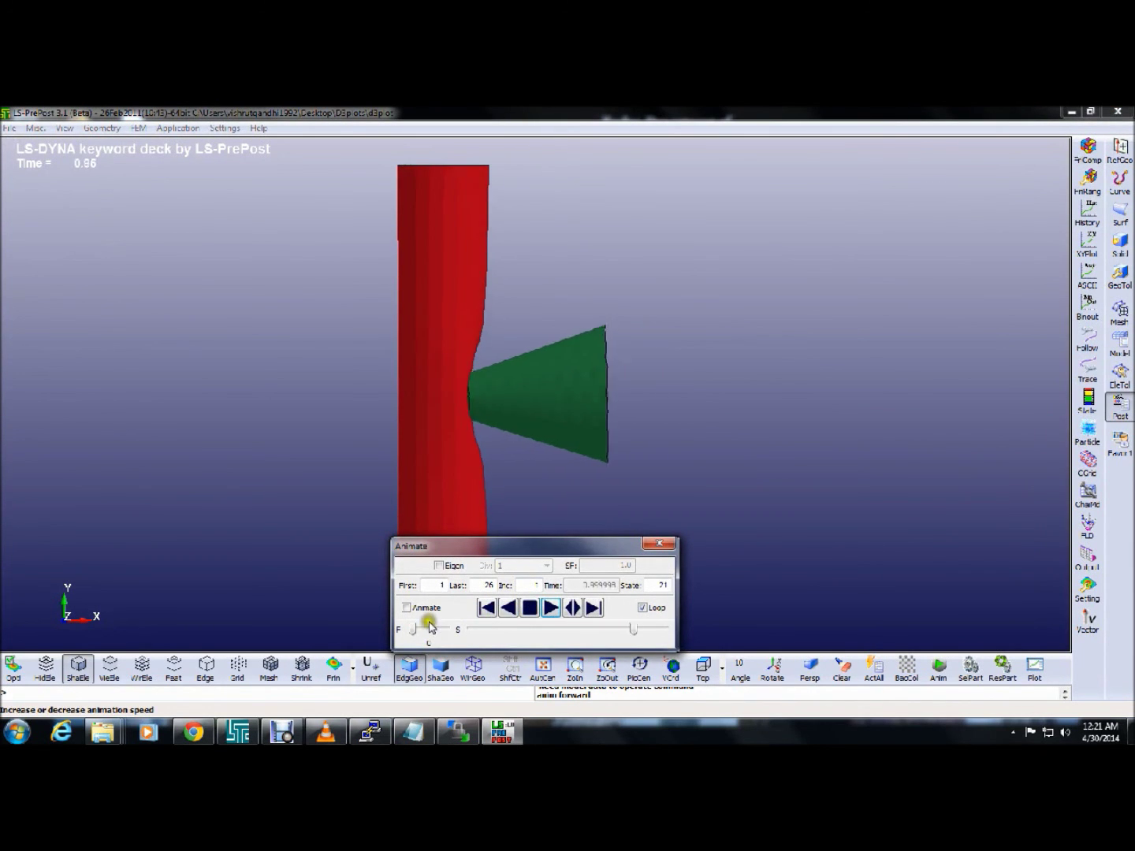
{"action": "mouse_move", "coordinate": [408, 628]}
{"action": "left_mouse_down"}
{"action": "mouse_move", "coordinate": [444, 628]}
{"action": "mouse_move", "coordinate": [429, 628]}
{"action": "left_mouse_up"}
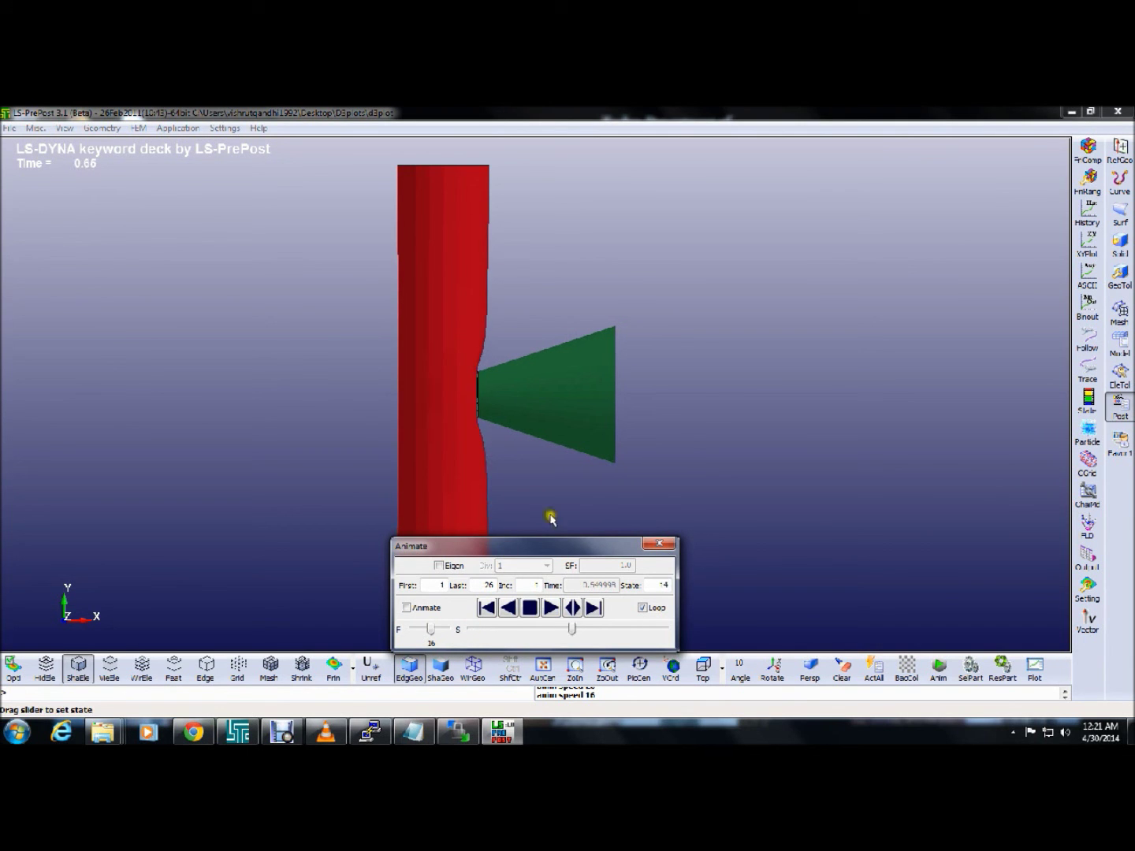
{"action": "left_click_drag", "start_coordinate": [805, 370], "coordinate": [527, 439], "text": "shift"}
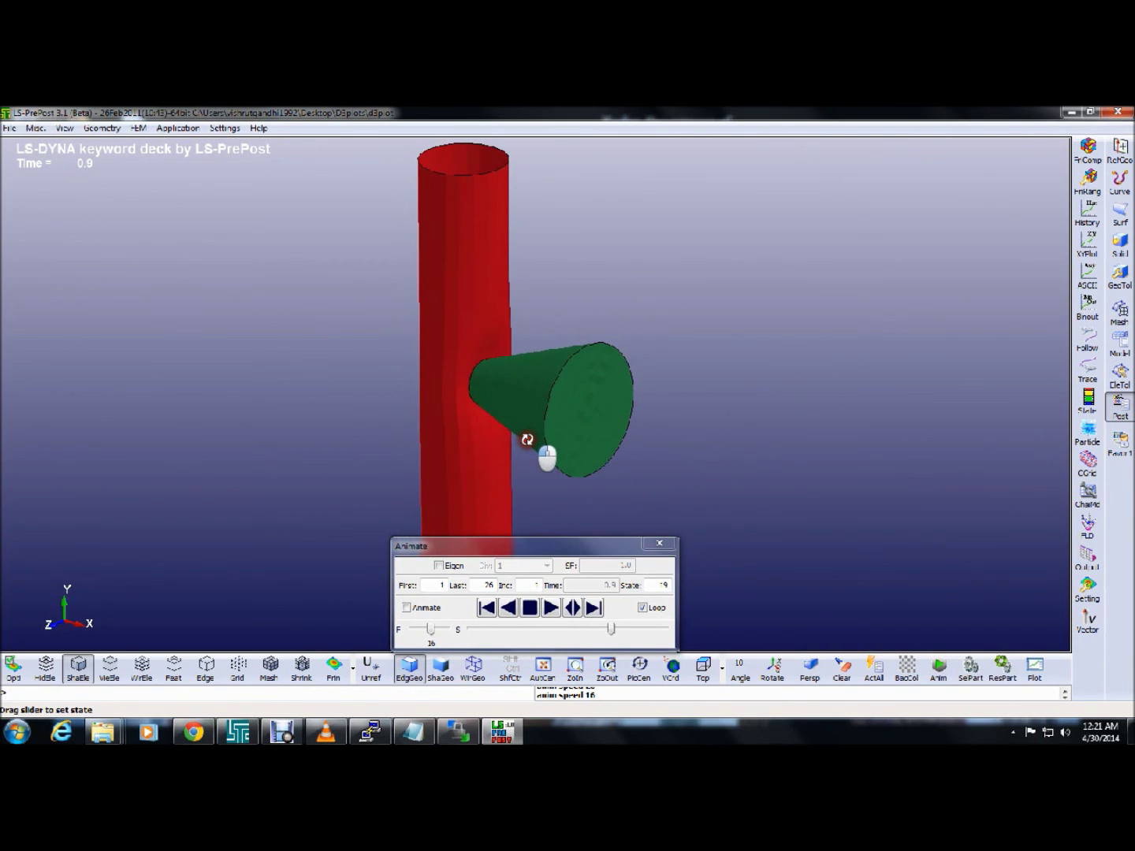
Display the x-stress and y-stress fringe contours on the cylinder and cone, keeping the animation speed at 16
{"action": "left_click", "coordinate": [1076, 165]}
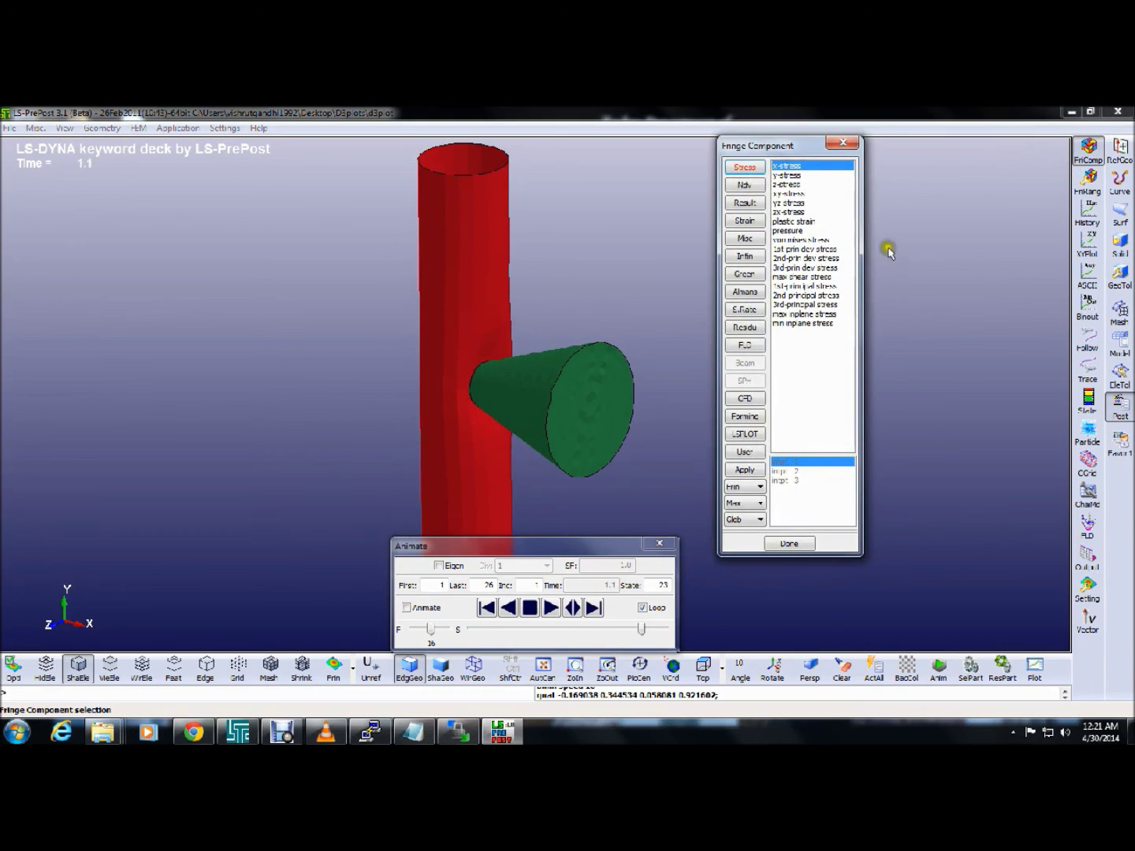
{"action": "left_click", "coordinate": [784, 166]}
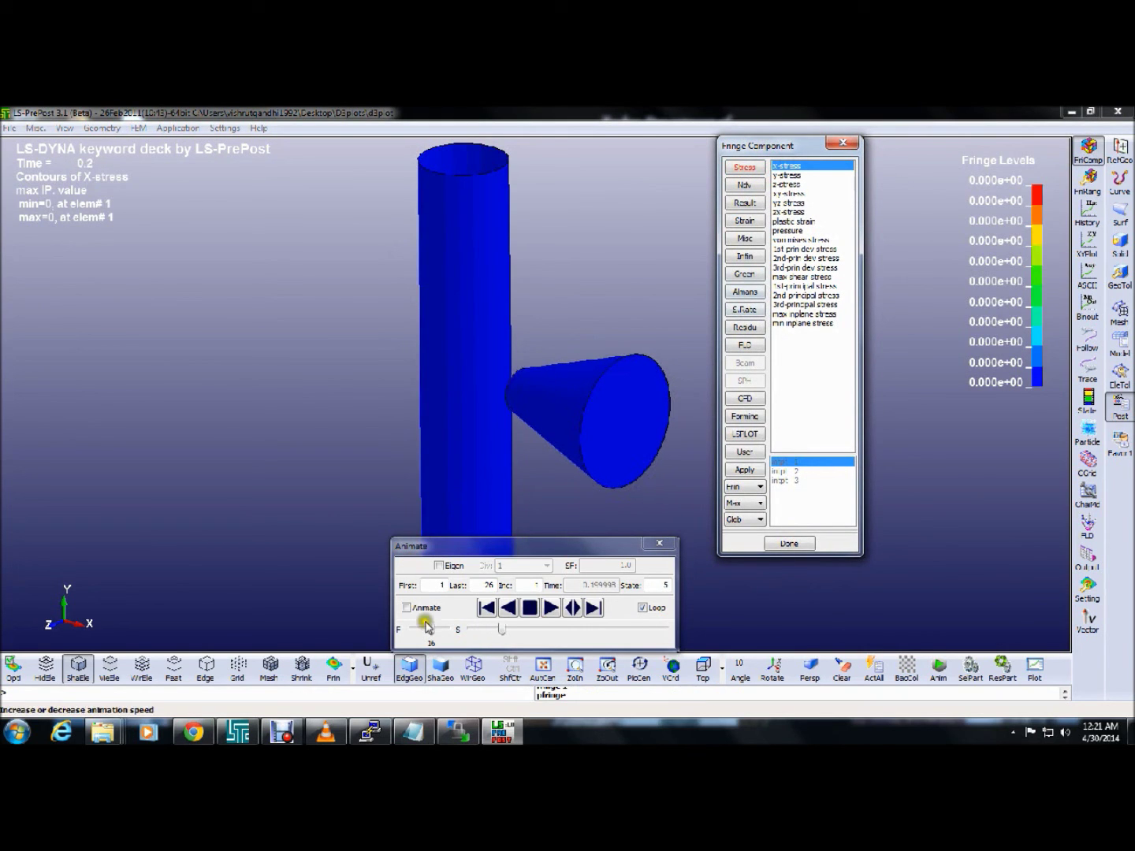
{"action": "left_click_drag", "start_coordinate": [415, 630], "coordinate": [431, 632]}
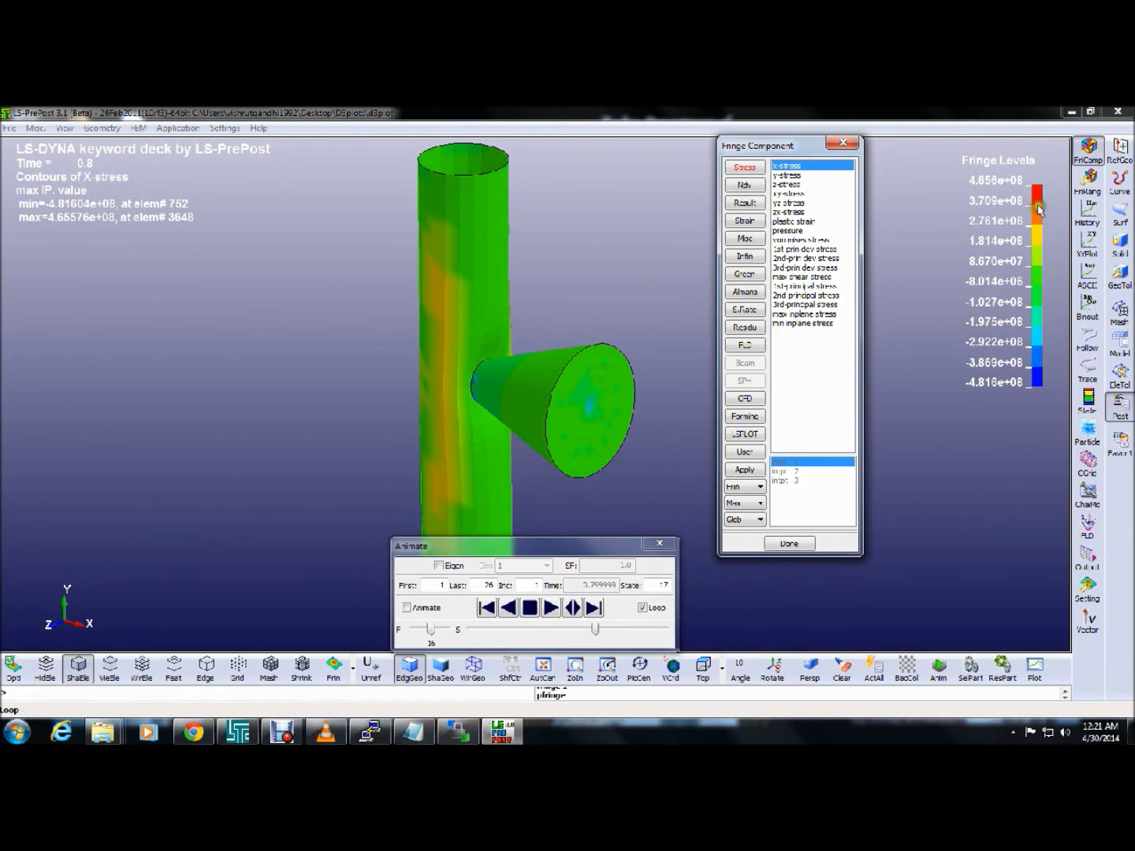
{"action": "left_click", "coordinate": [791, 175]}
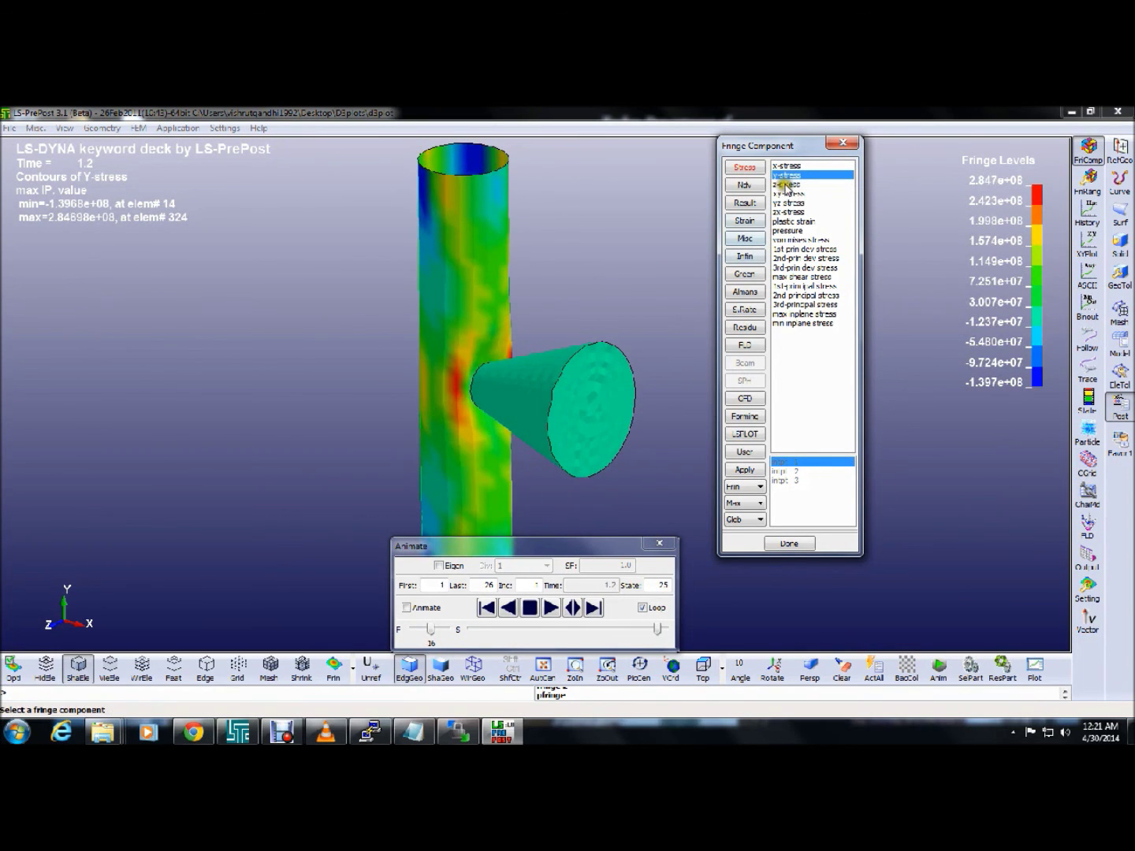
Display the z-stress fringe contours at animation speed 8, followed by the Mx and Mxy bending stress resultants
{"action": "left_click", "coordinate": [787, 183]}
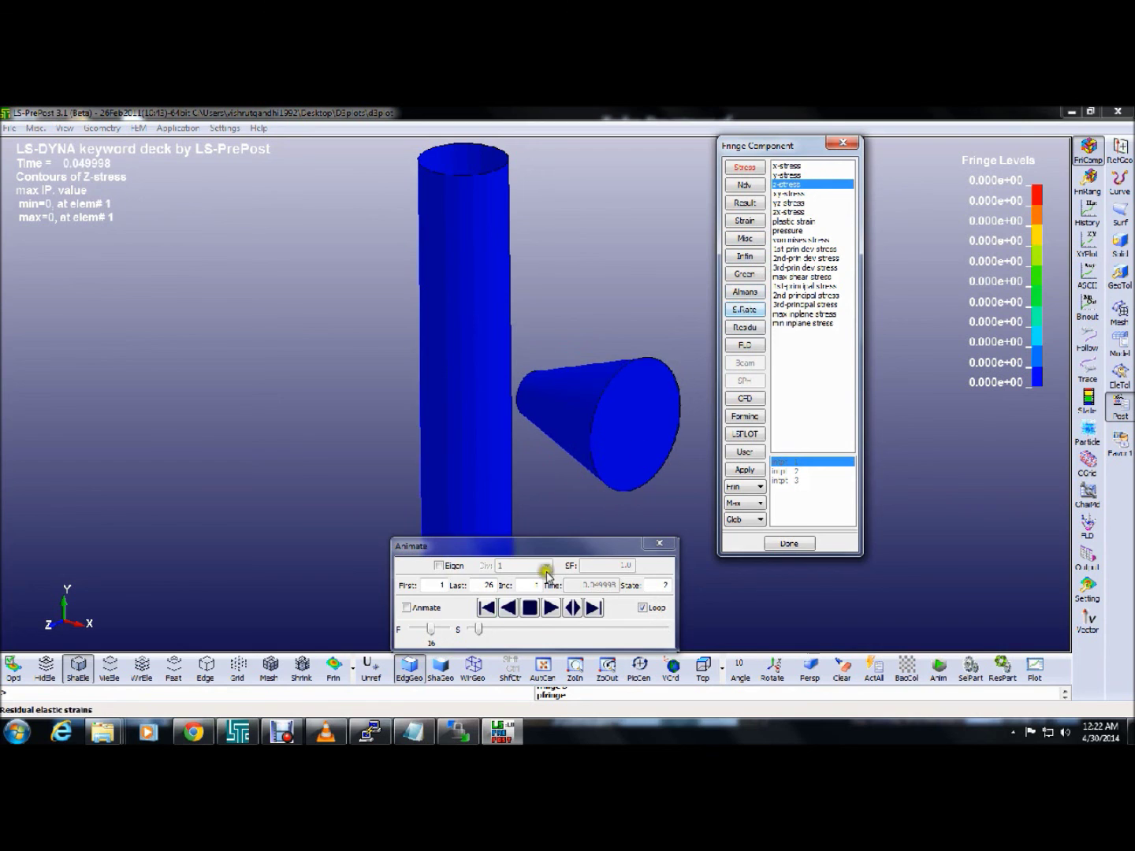
{"action": "left_click", "coordinate": [425, 627]}
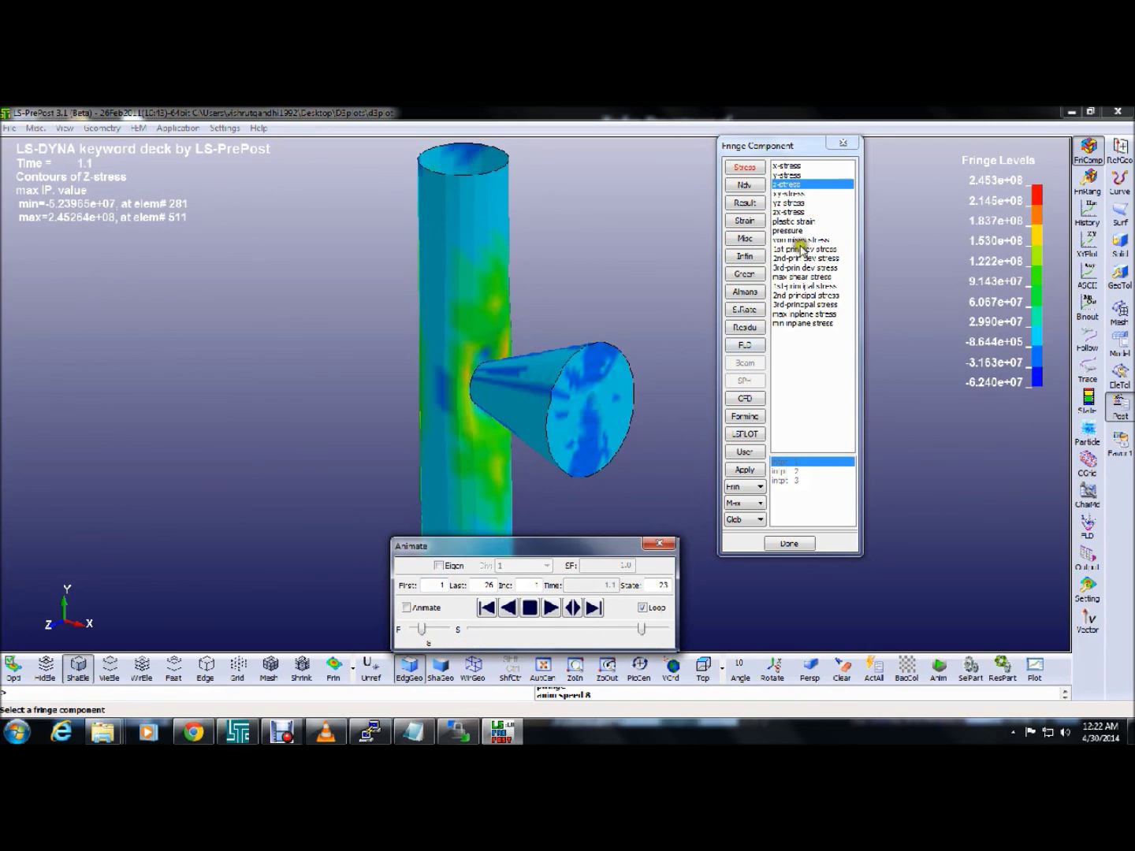
{"action": "left_click", "coordinate": [743, 203]}
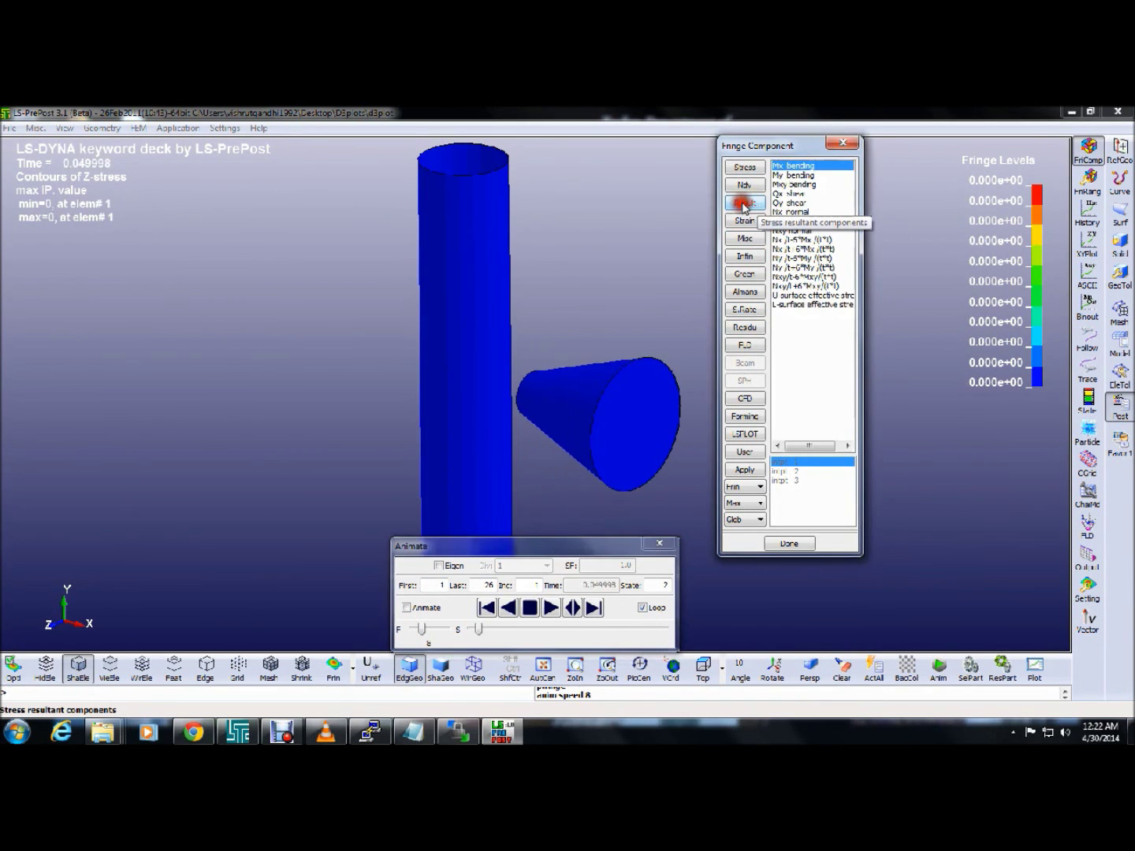
{"action": "left_click", "coordinate": [783, 167]}
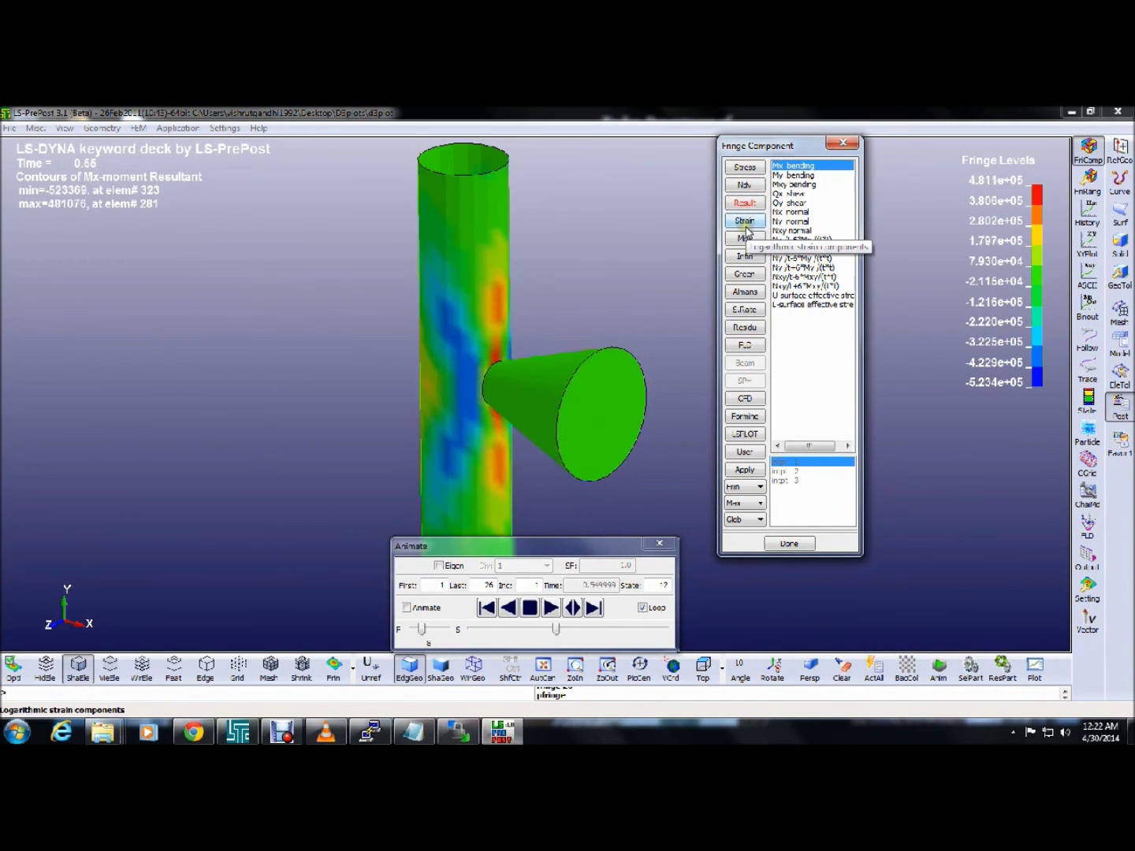
{"action": "left_click", "coordinate": [780, 185]}
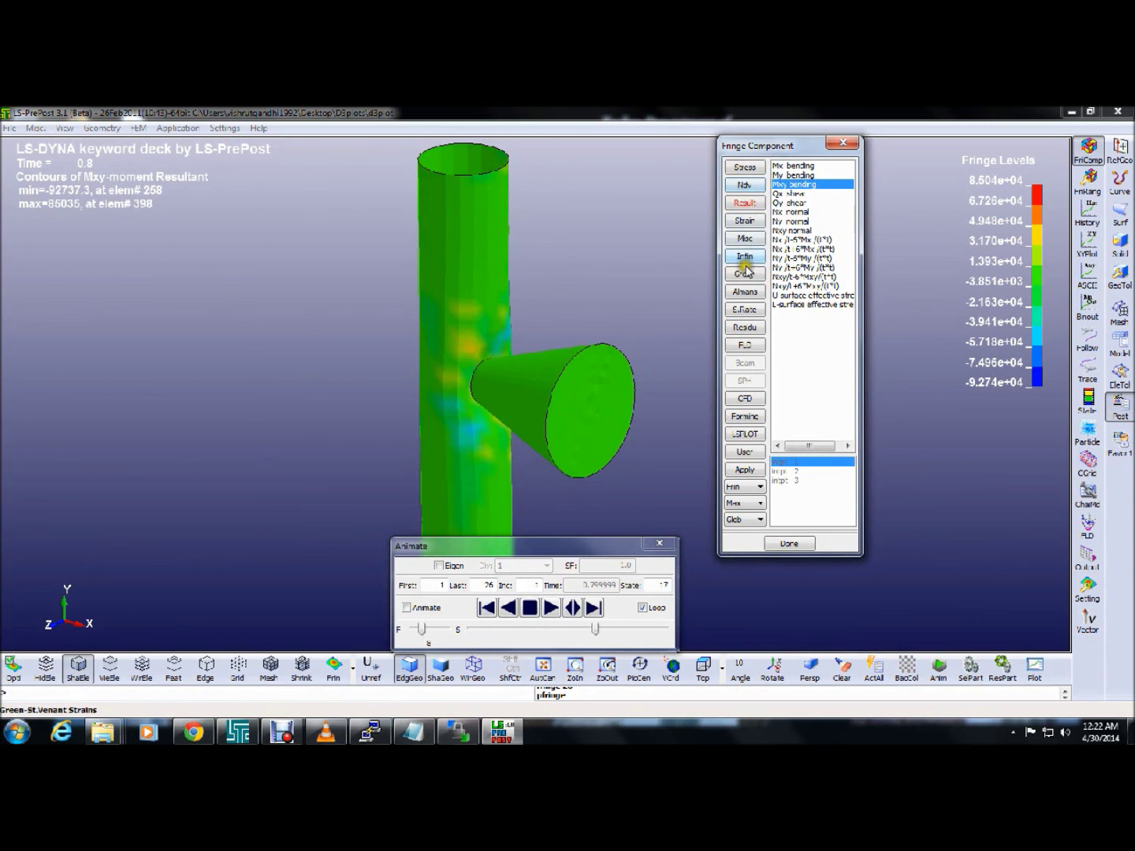
Display the x-displacement and resultant displacement contours, stop the animation during the impact, and close the fringe component settings
{"action": "left_click", "coordinate": [744, 184]}
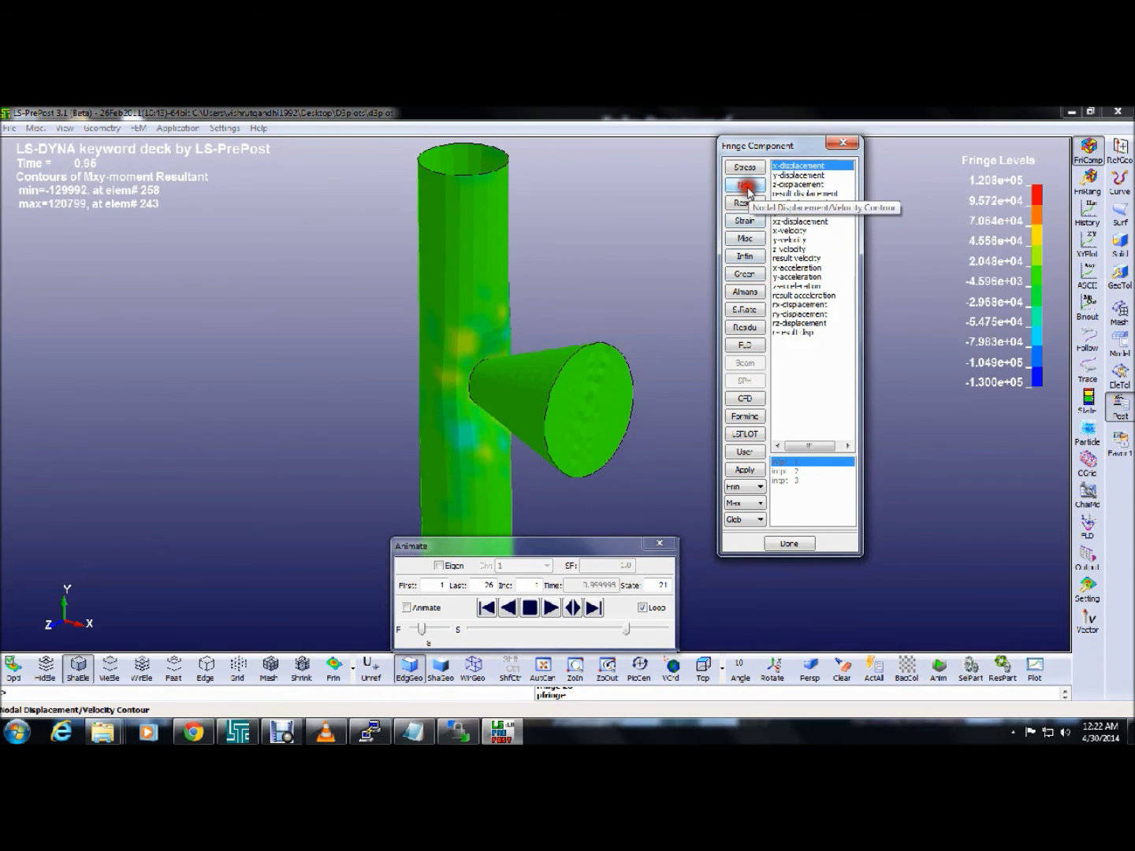
{"action": "left_click", "coordinate": [820, 167]}
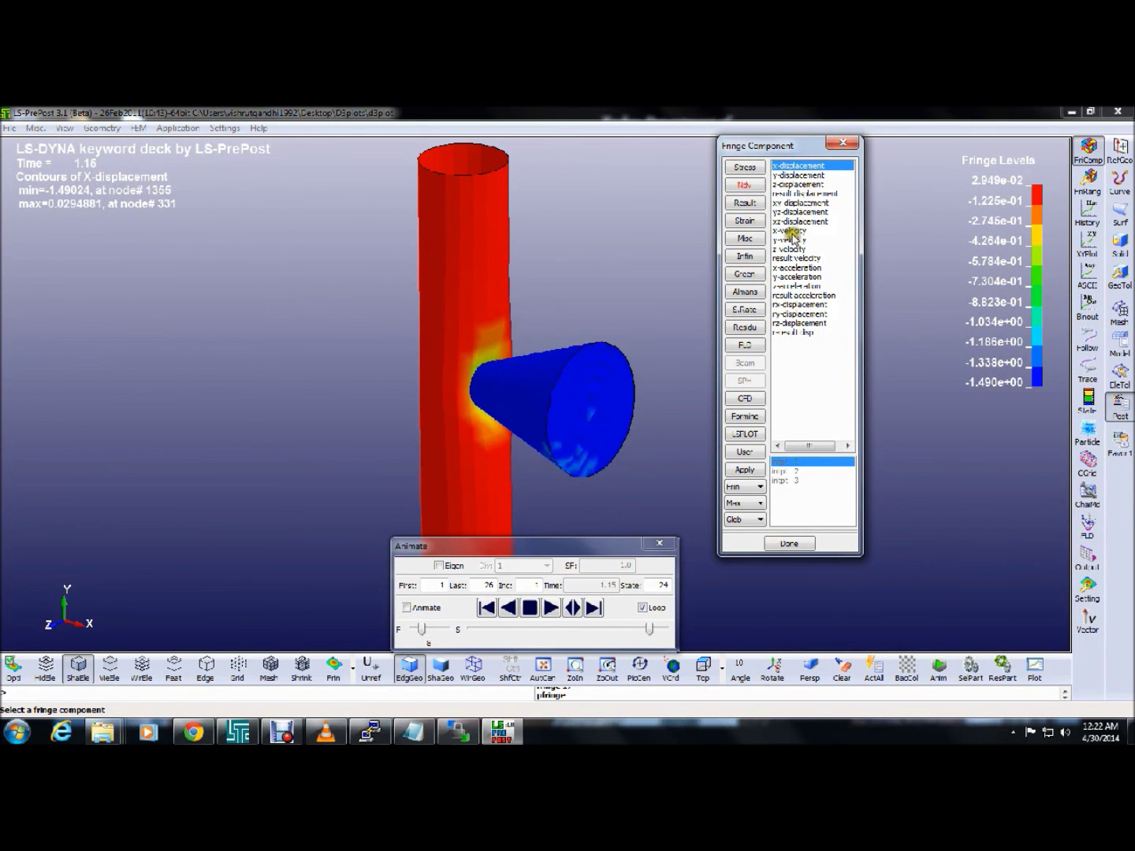
{"action": "left_click", "coordinate": [805, 194]}
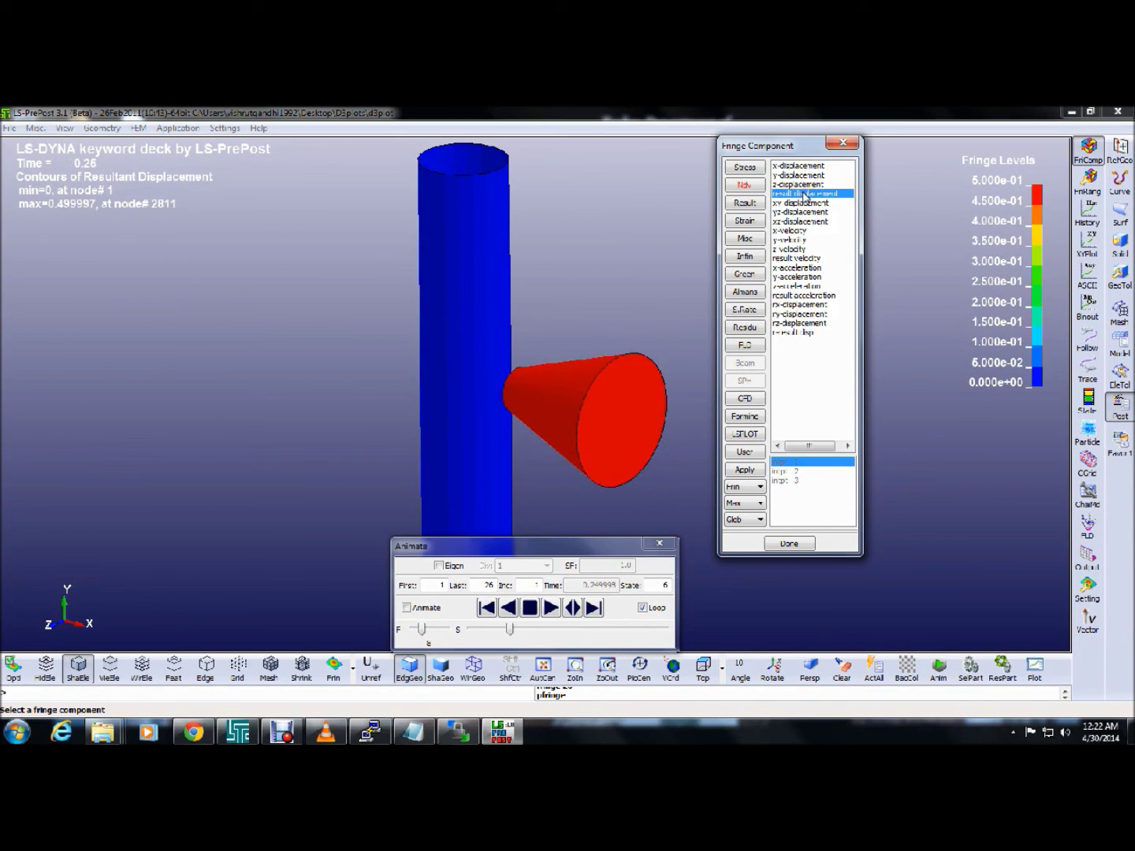
{"action": "left_click", "coordinate": [530, 607]}
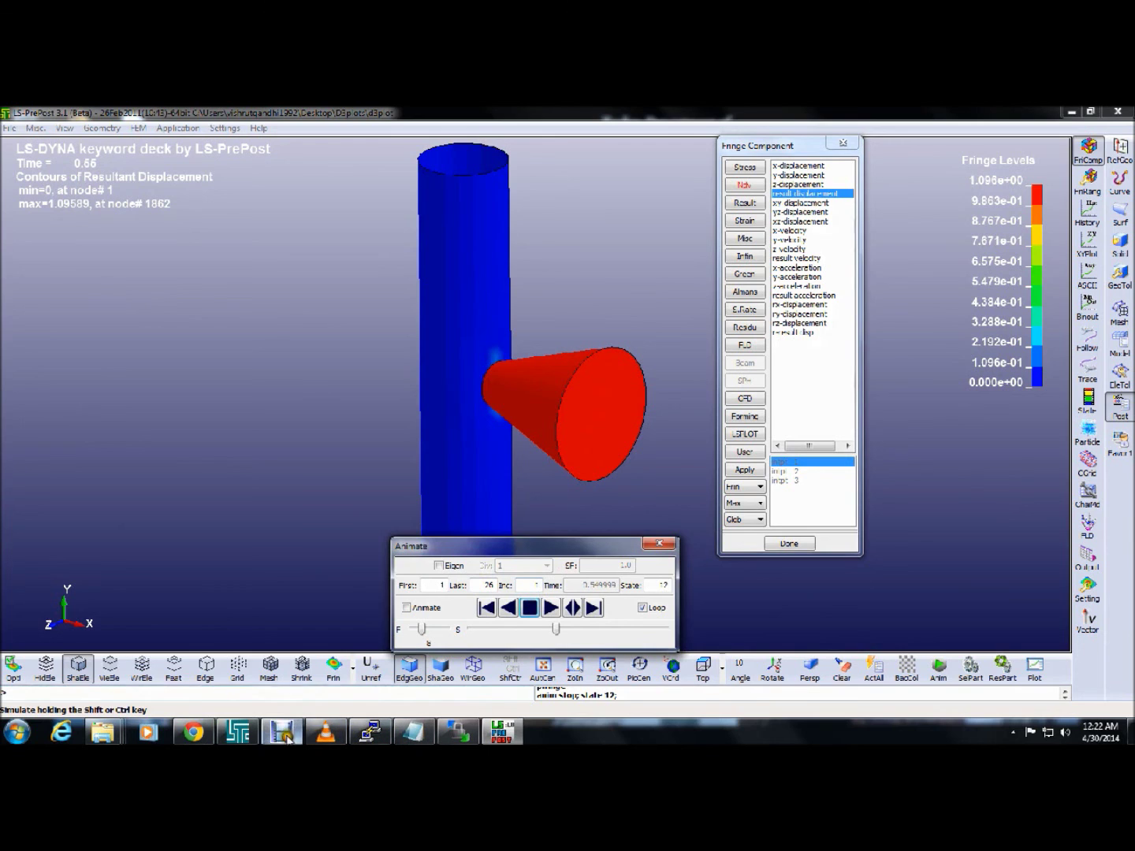
{"action": "mouse_move", "coordinate": [278, 734]}
{"action": "left_click", "coordinate": [831, 145]}
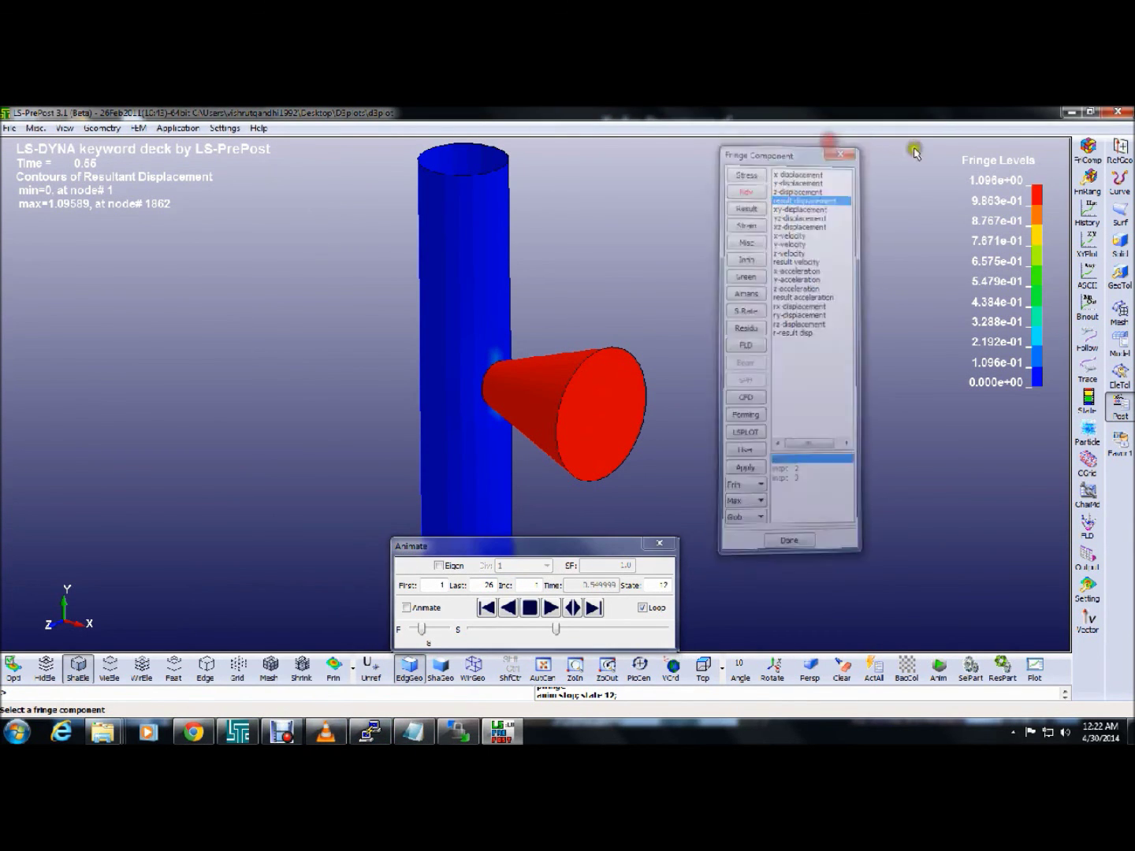
Plot the global kinetic energy time history in a pop-up graph, review the curve, and close the plot window
{"action": "left_click", "coordinate": [1088, 208]}
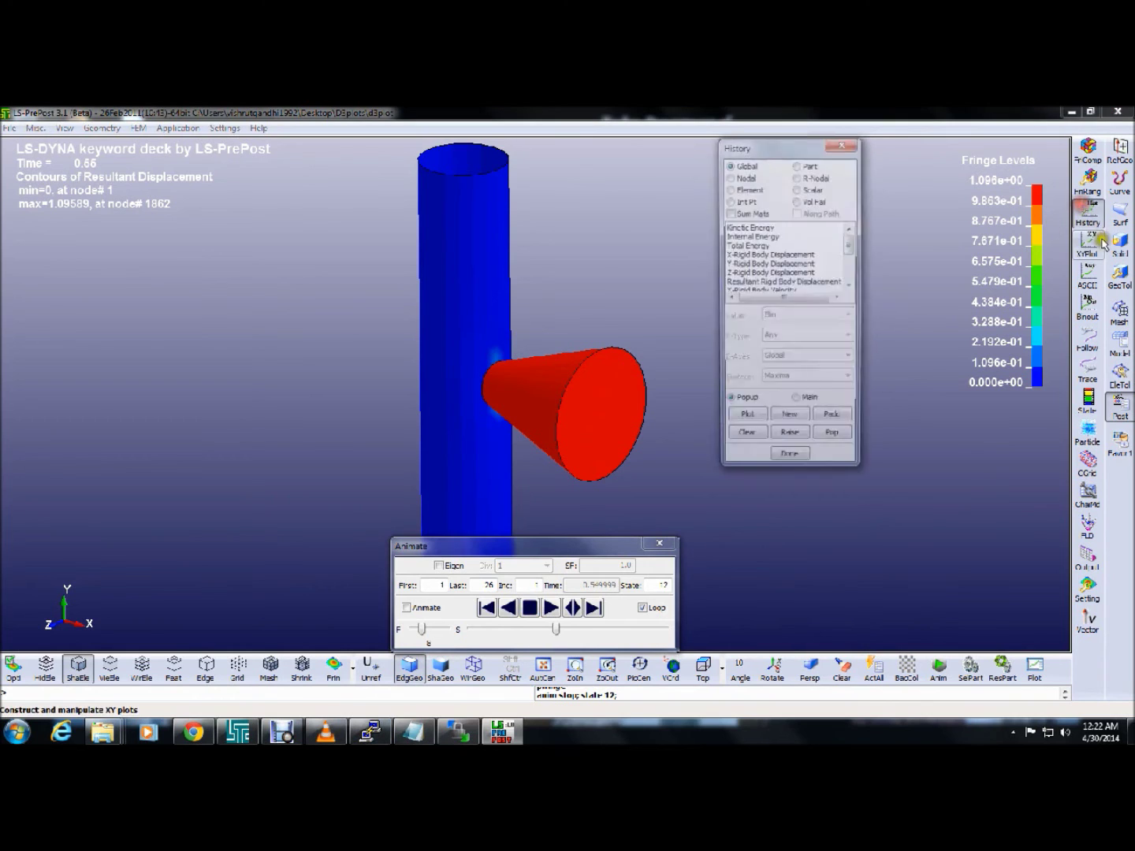
{"action": "left_click", "coordinate": [748, 227]}
{"action": "left_click", "coordinate": [741, 420]}
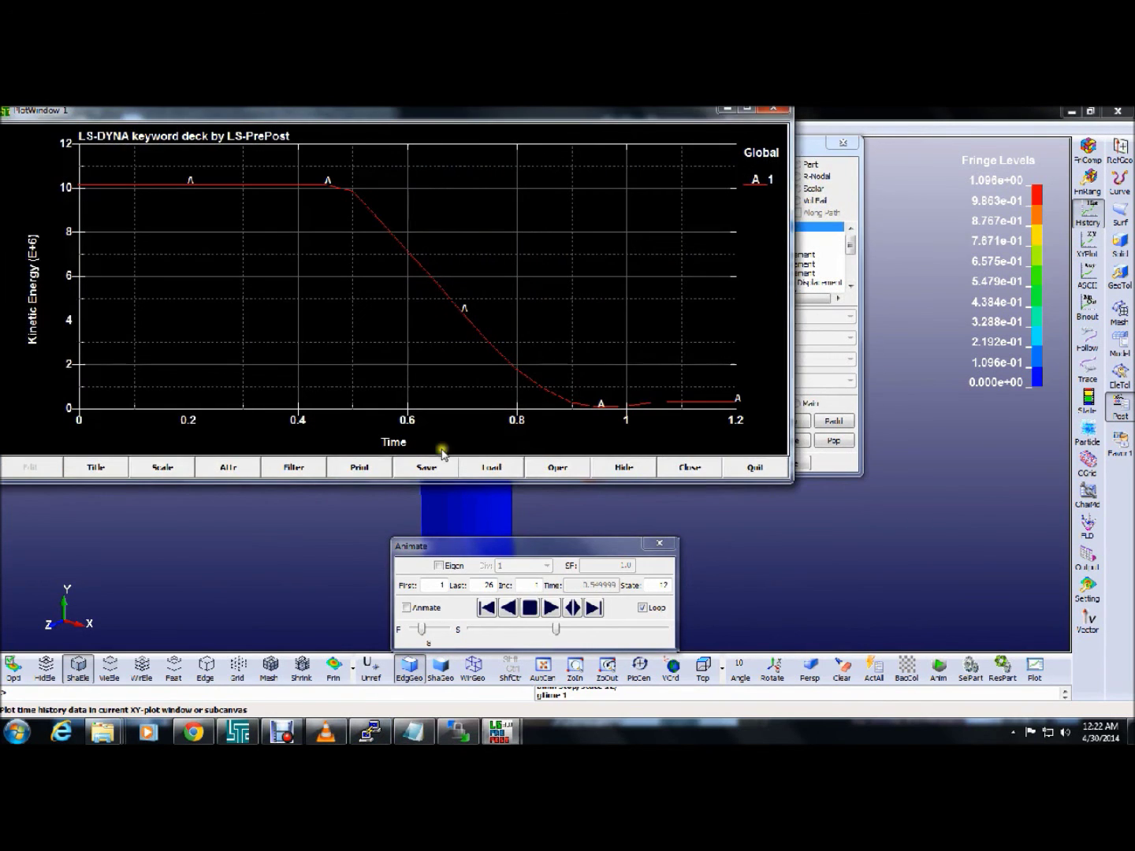
{"action": "left_click", "coordinate": [773, 110]}
Plot the global Y-rigid body acceleration time history, review the curve, and close the plot window
{"action": "left_click", "coordinate": [784, 272]}
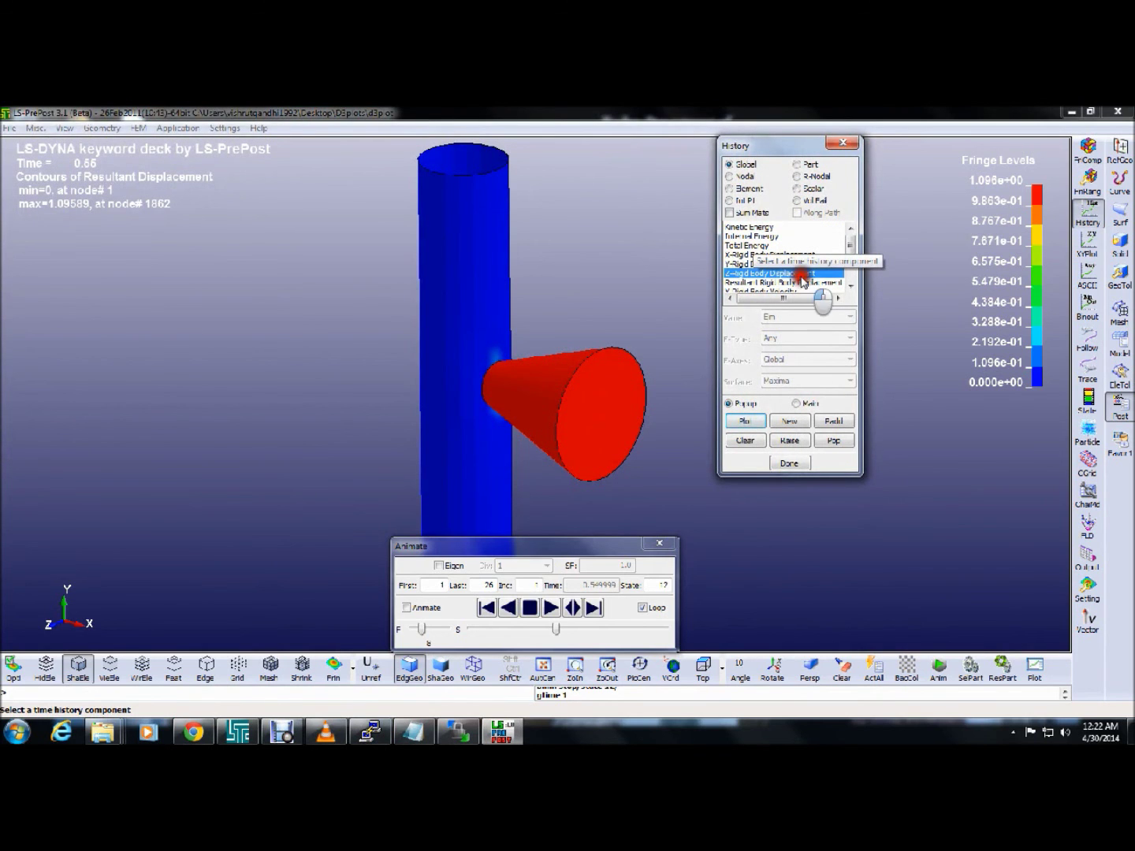
{"action": "left_click", "coordinate": [851, 293]}
{"action": "left_click", "coordinate": [805, 273]}
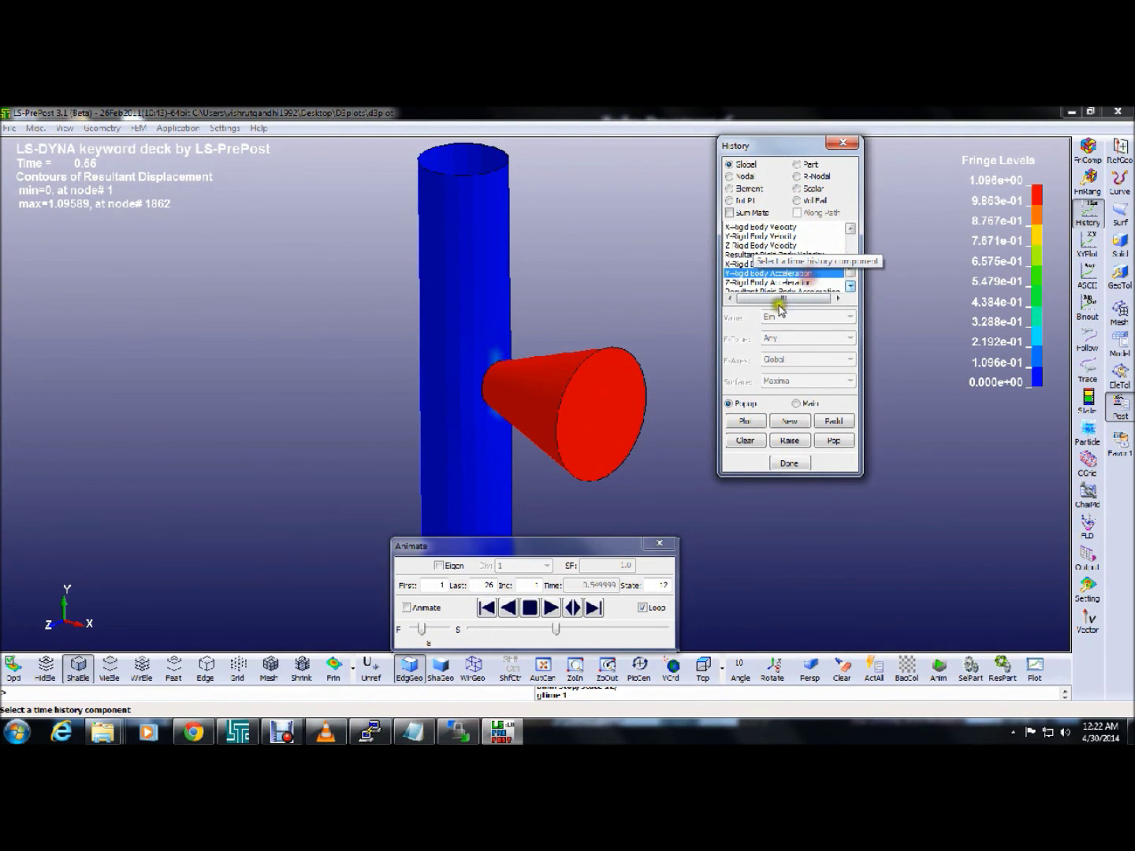
{"action": "left_click", "coordinate": [748, 422]}
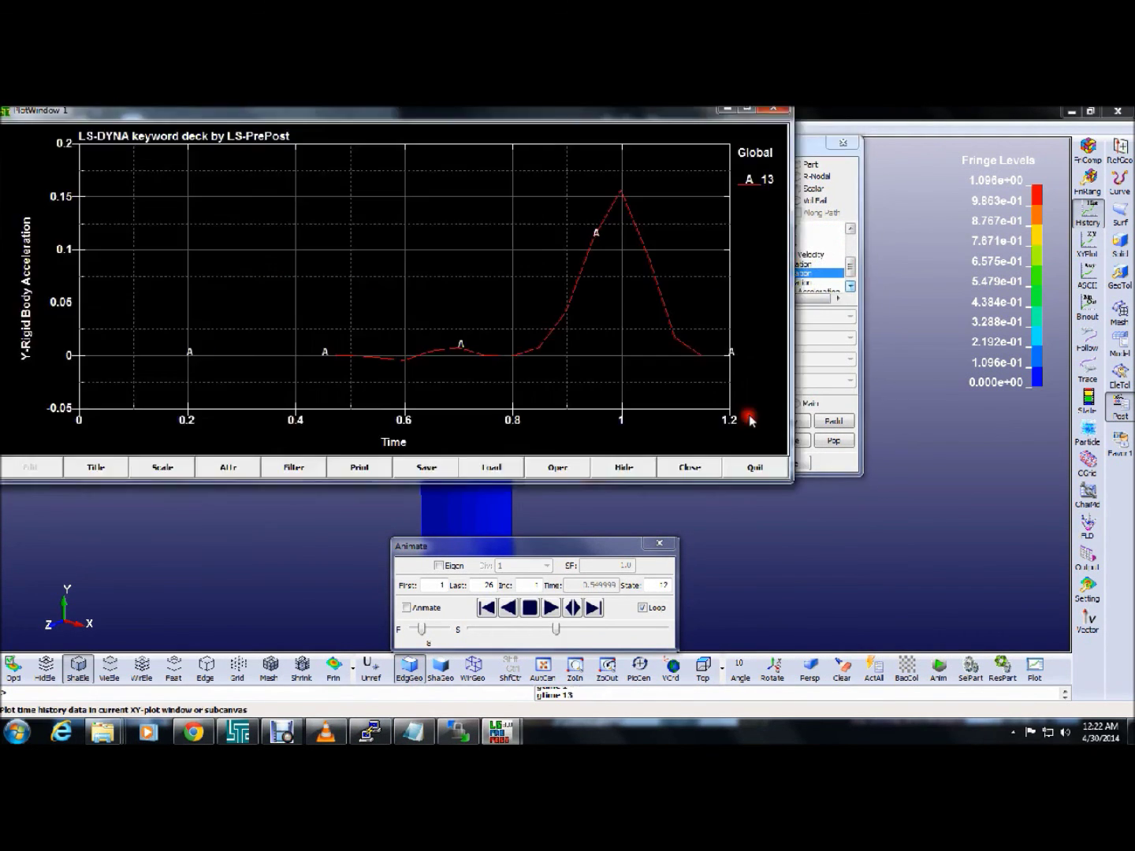
{"action": "left_click", "coordinate": [788, 110]}
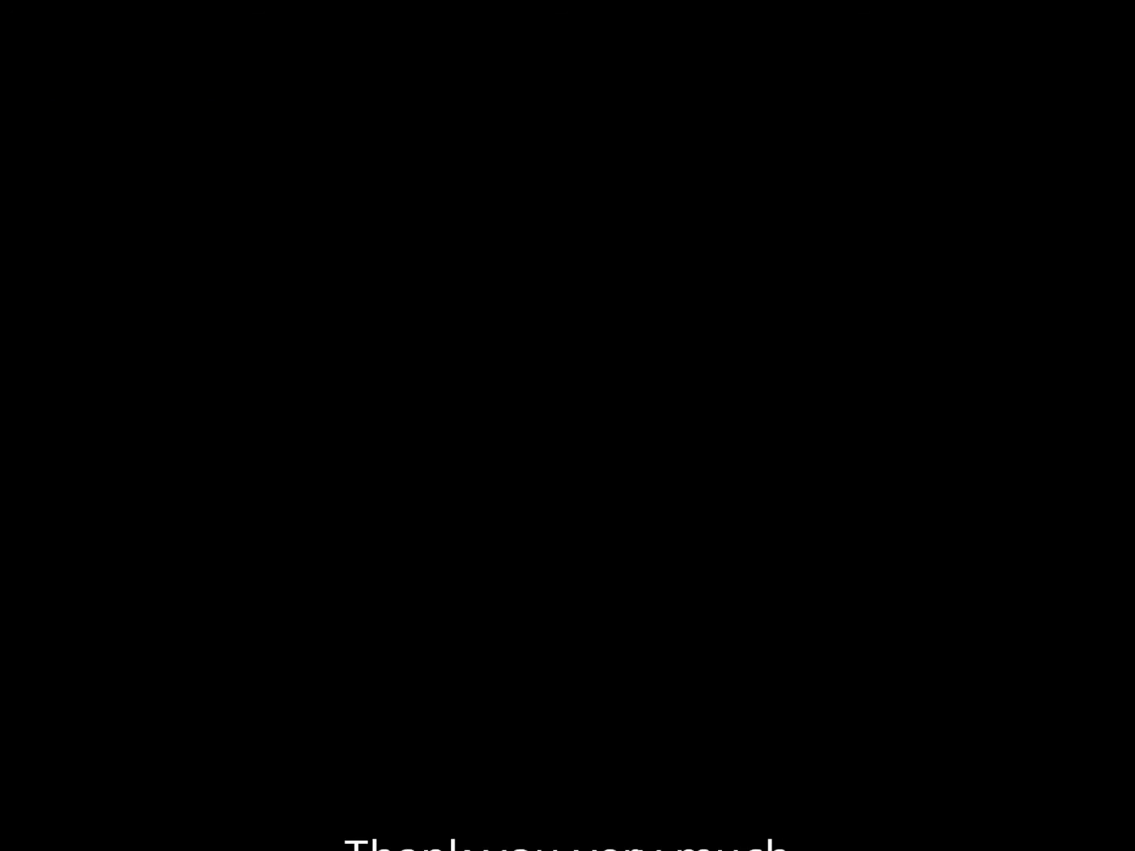